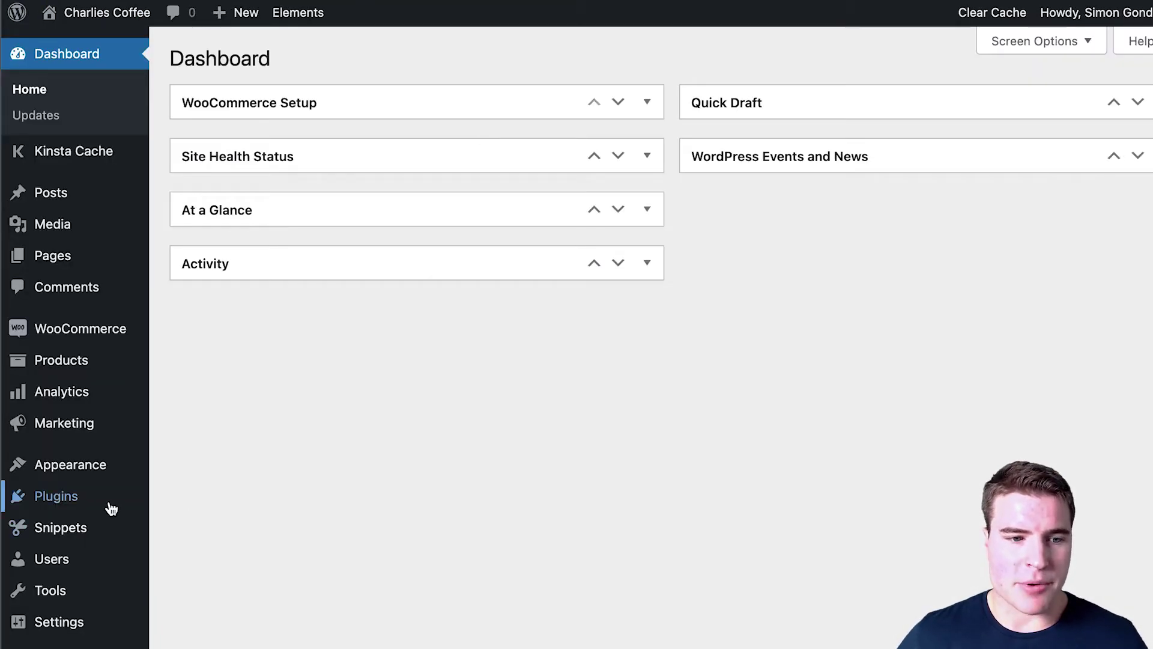
# Step: Upload woocommerce-gift-cards.zip, install and activate it, then begin a new gift card product
pyautogui.moveTo(108, 504)
pyautogui.click(234, 528)
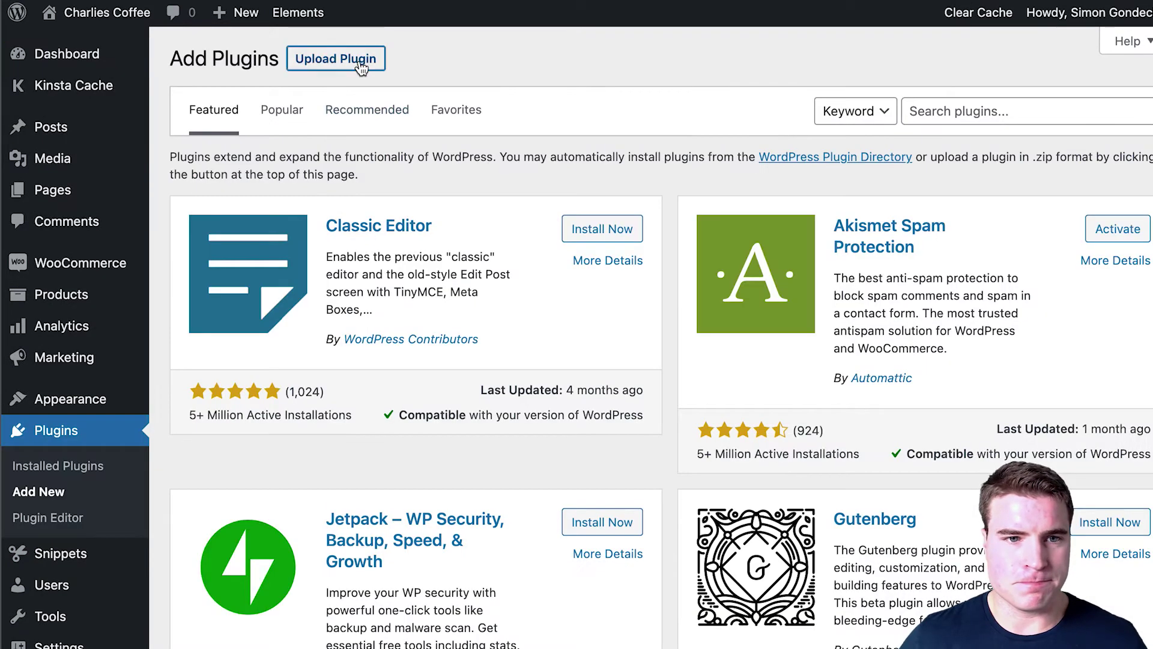
pyautogui.click(361, 60)
pyautogui.click(602, 225)
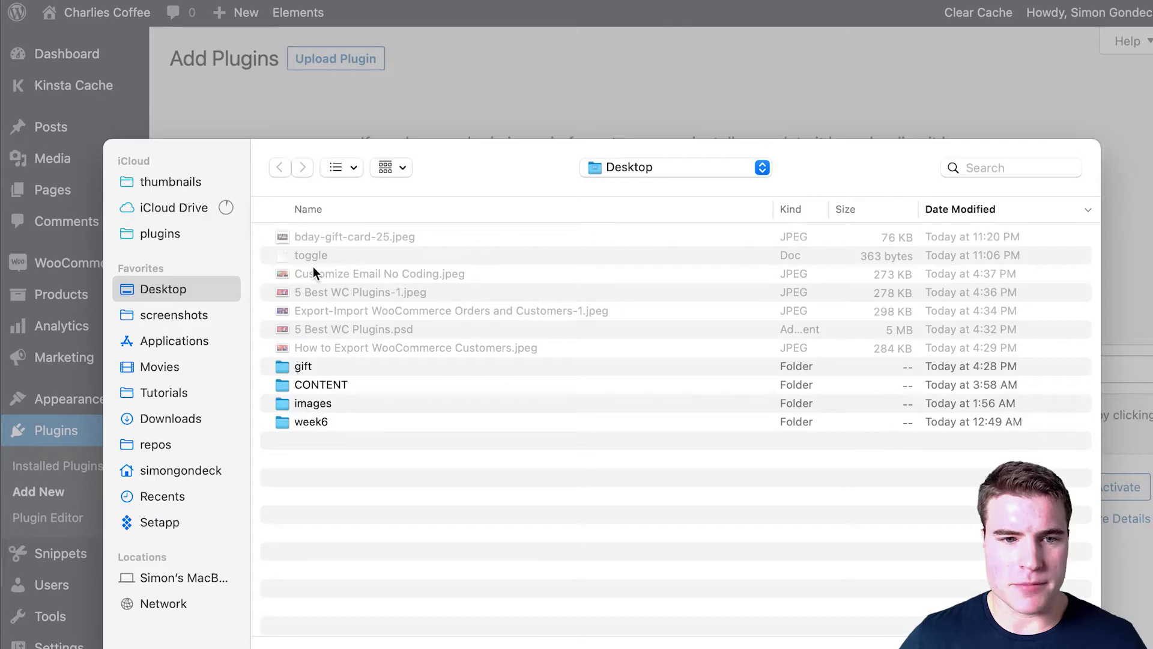
pyautogui.doubleClick(474, 315)
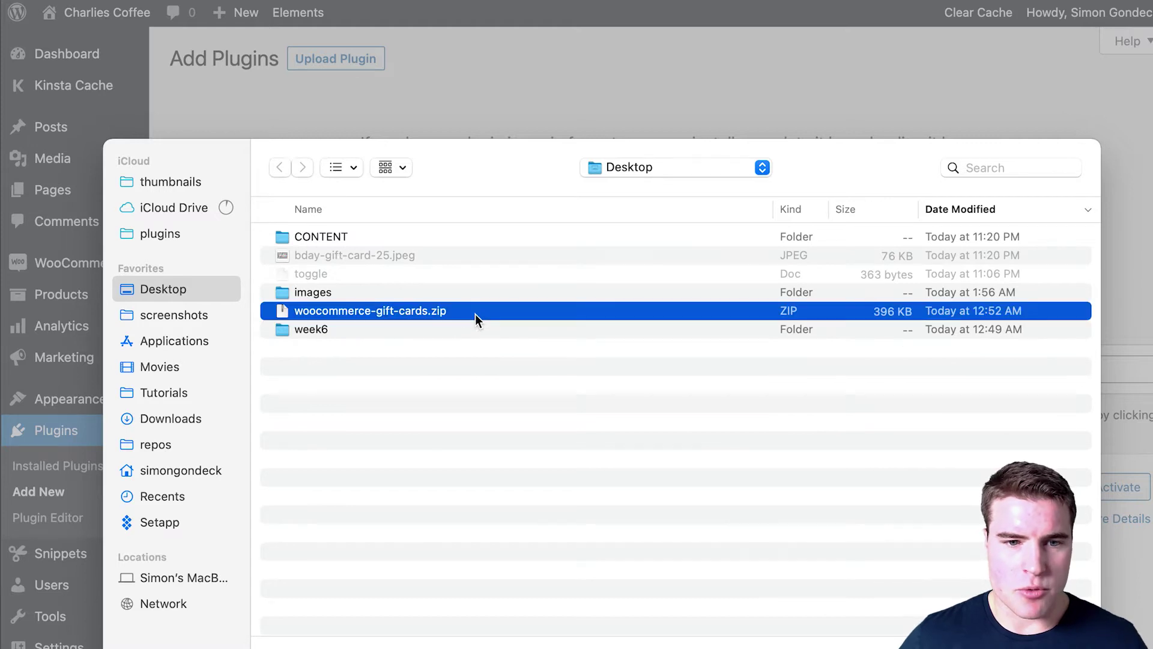
pyautogui.click(812, 228)
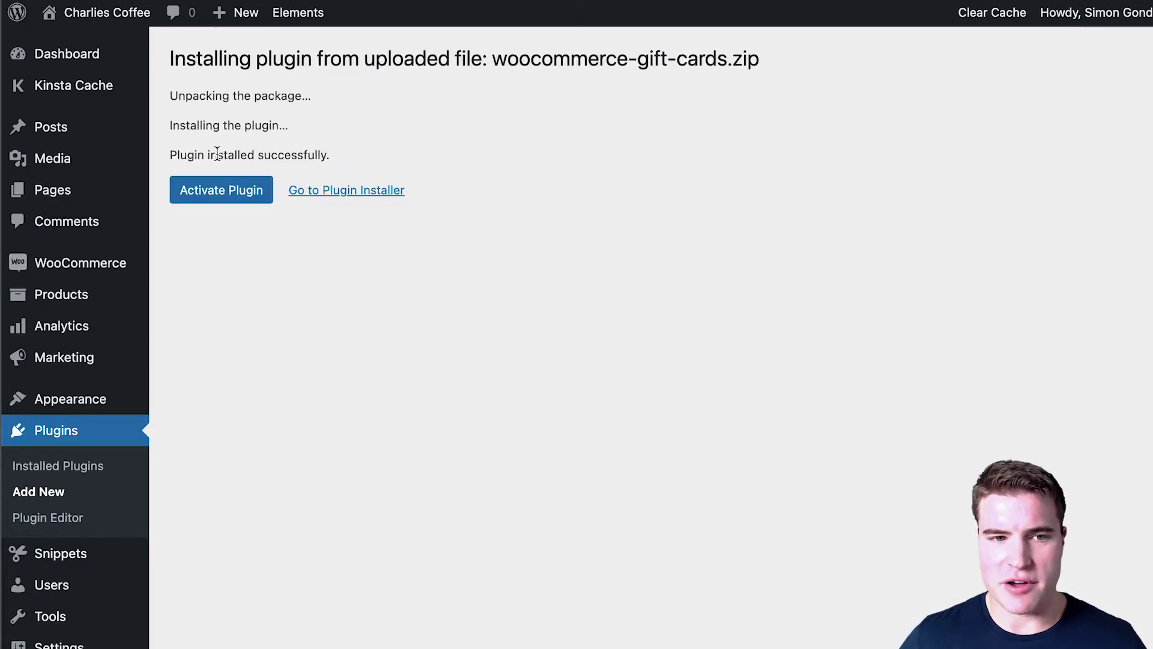
pyautogui.click(236, 188)
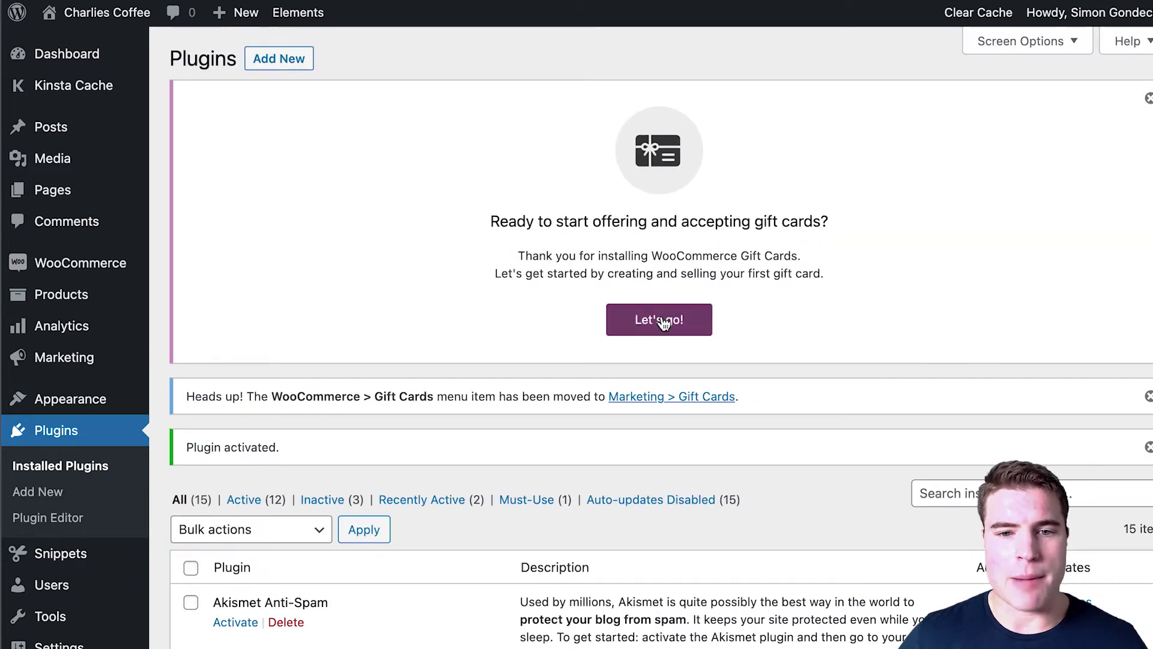
pyautogui.click(660, 319)
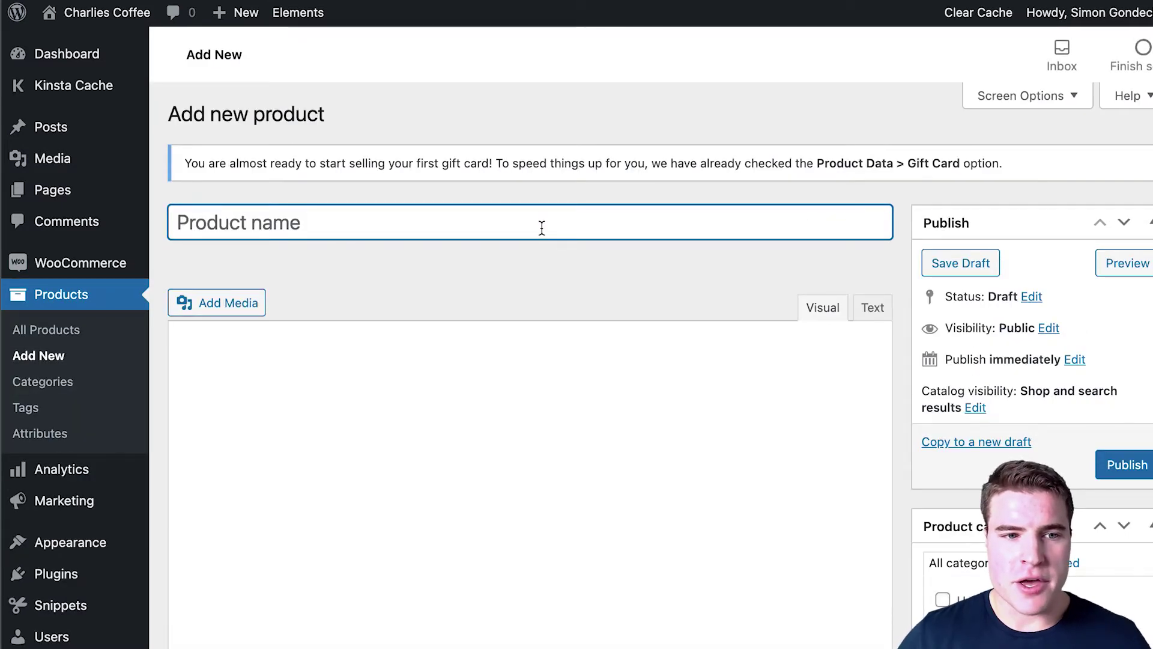
# Step: Name the product 'Gift Card - $10' and set its regular price to 10
pyautogui.write('Gift Card - $10')
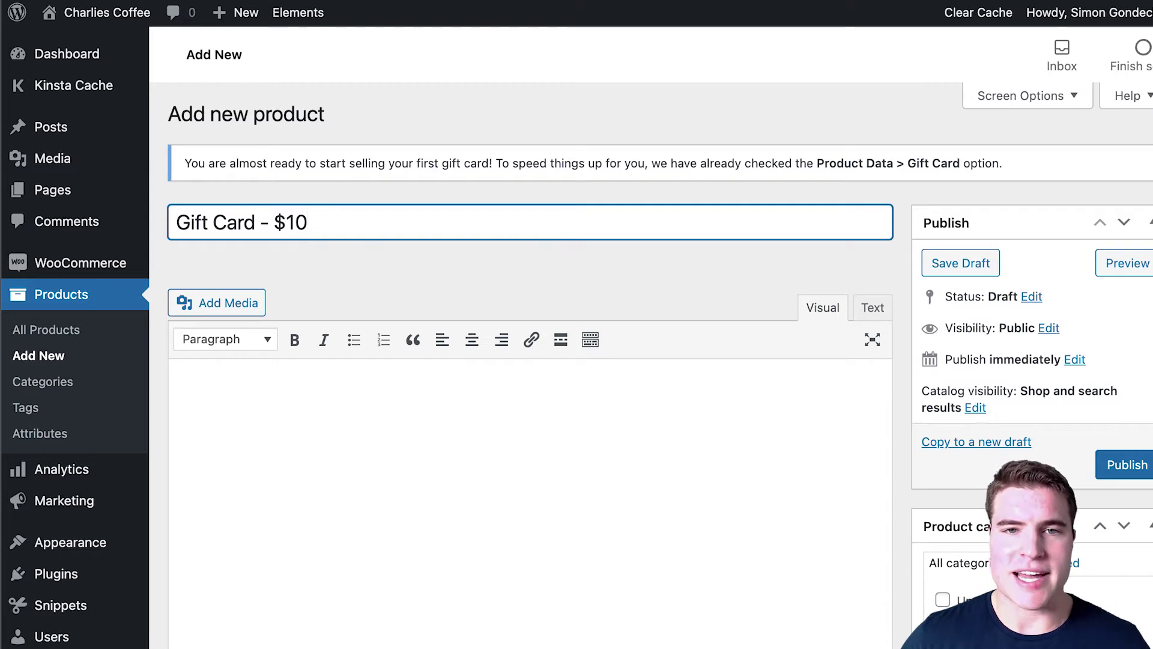
pyautogui.scroll(-5, 582, 257)
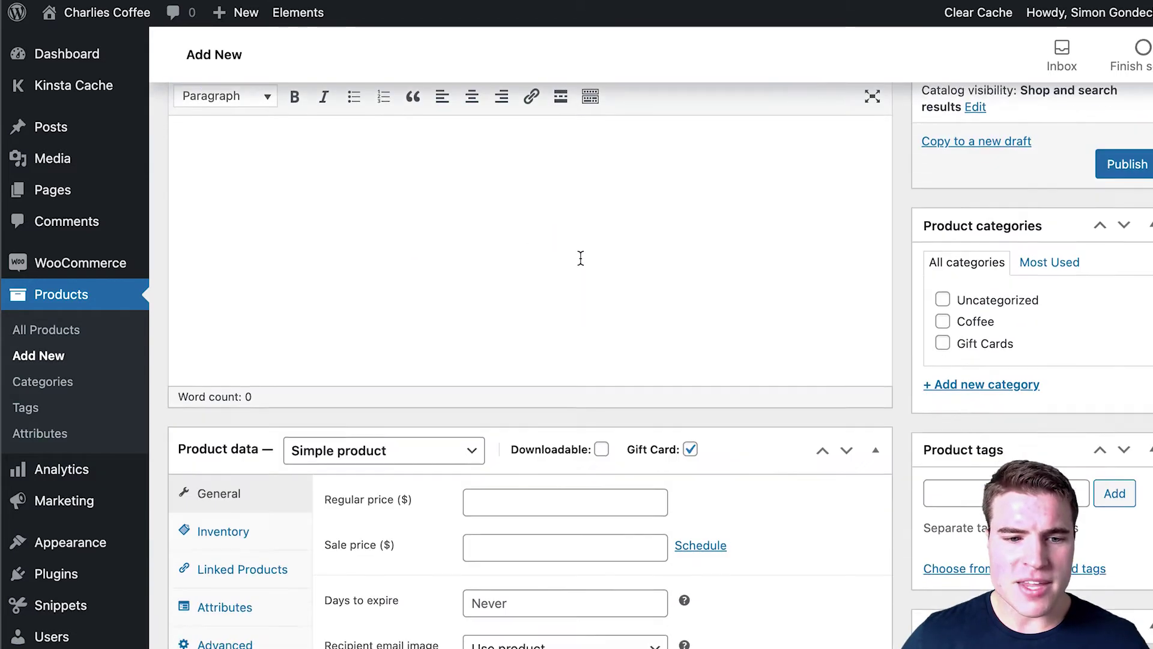
pyautogui.moveTo(692, 415)
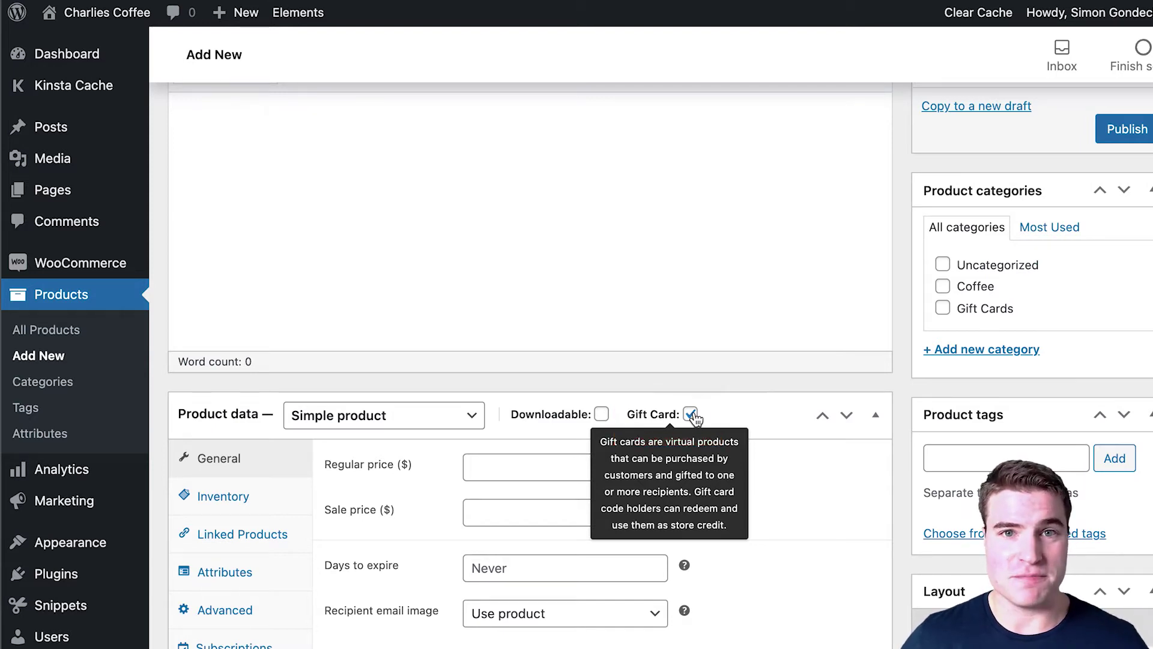
pyautogui.click(489, 469)
pyautogui.write('10')
pyautogui.scroll(3, 488, 479)
pyautogui.scroll(-4, 488, 479)
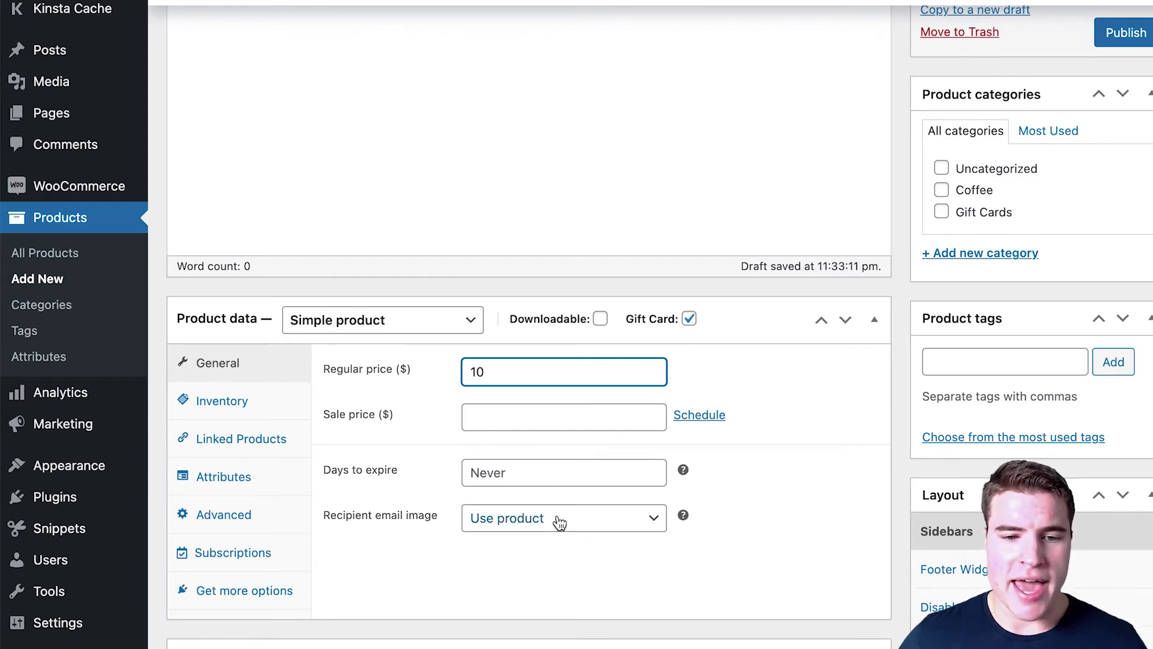
# Step: Keep the recipient email image set to Use product image
pyautogui.moveTo(687, 520)
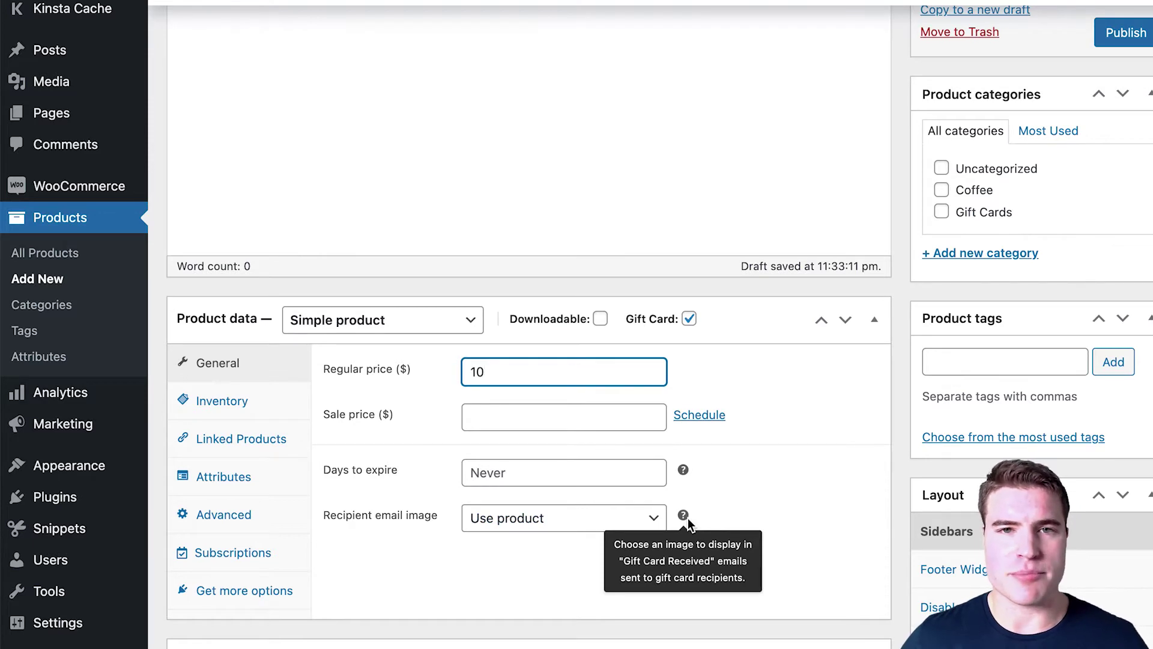
pyautogui.click(593, 518)
pyautogui.click(593, 538)
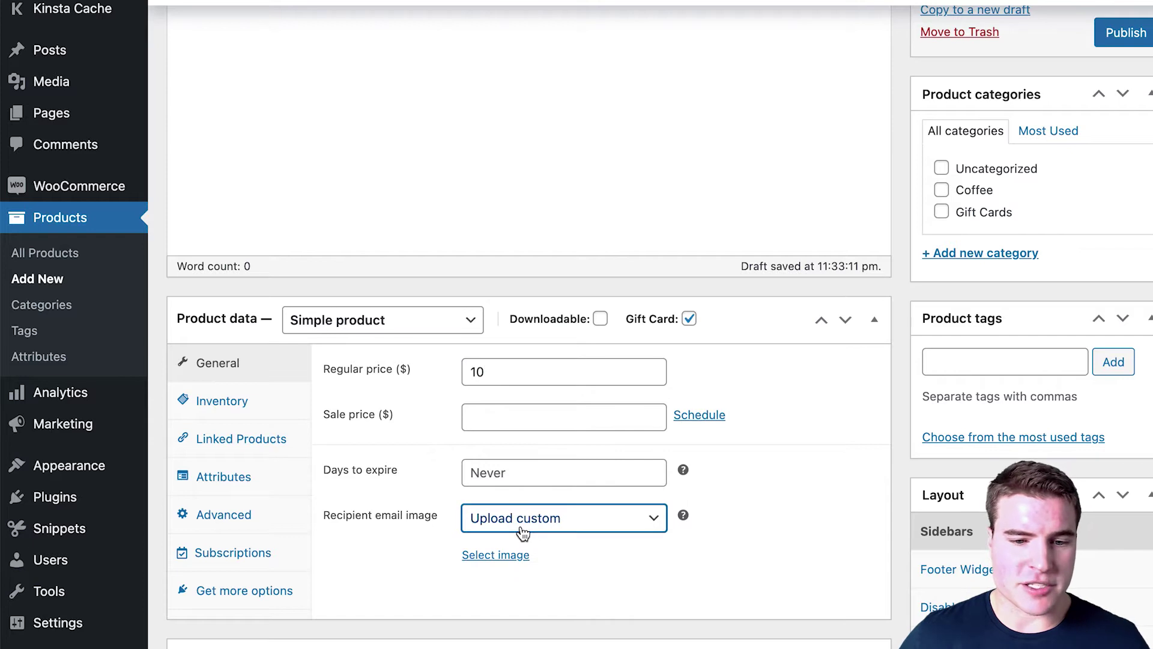
pyautogui.click(524, 533)
pyautogui.click(521, 496)
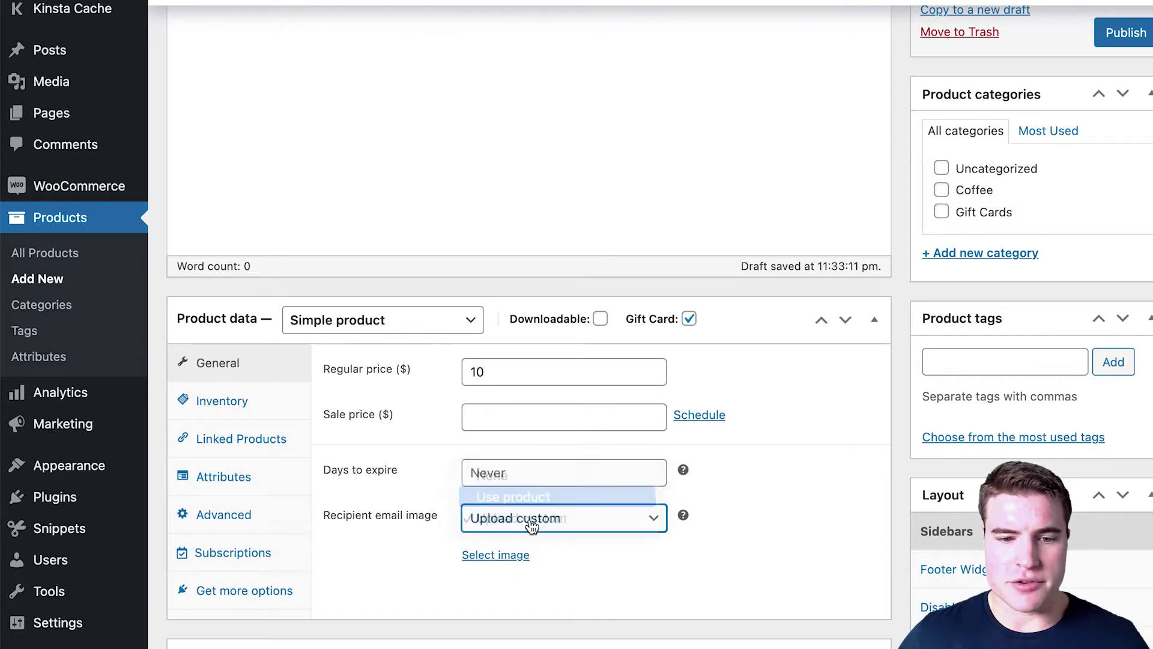
pyautogui.click(532, 516)
pyautogui.scroll(-5, 533, 480)
pyautogui.click(533, 479)
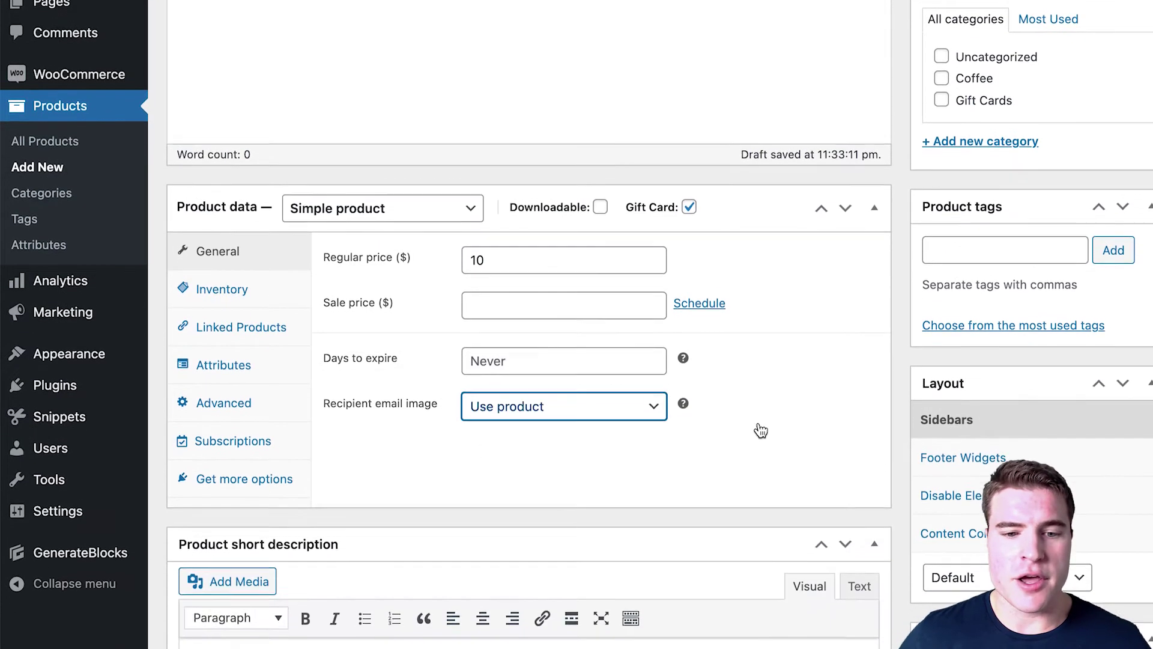
pyautogui.scroll(-3, 765, 373)
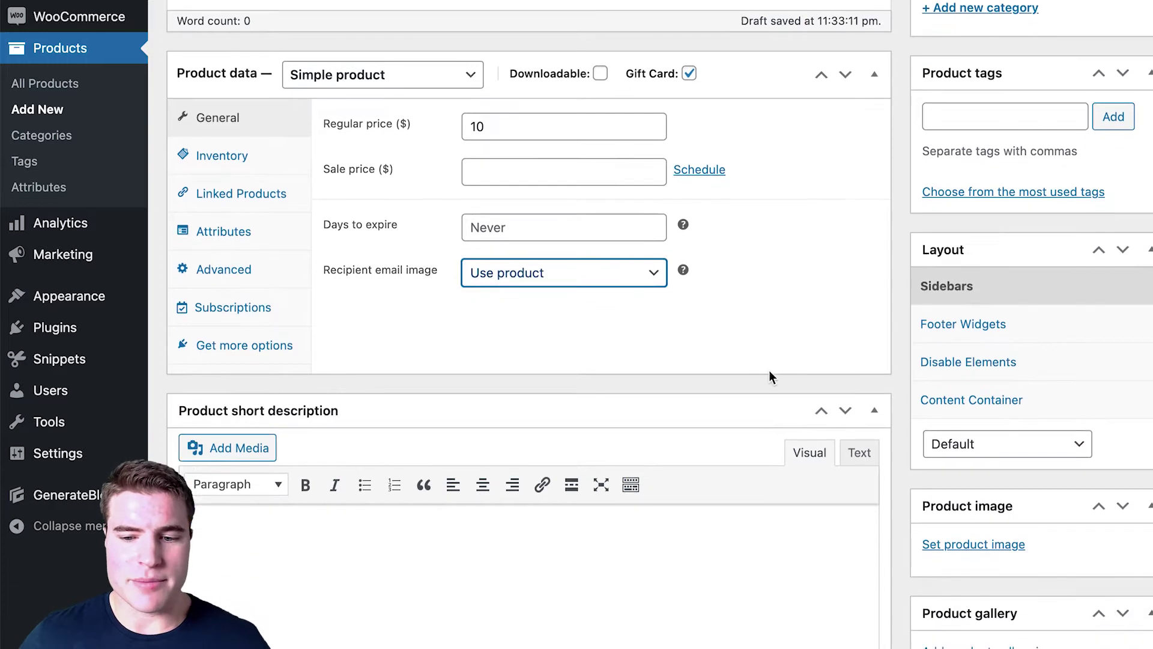
# Step: Upload images/10-alt.jpg and set it as the product image
pyautogui.click(973, 536)
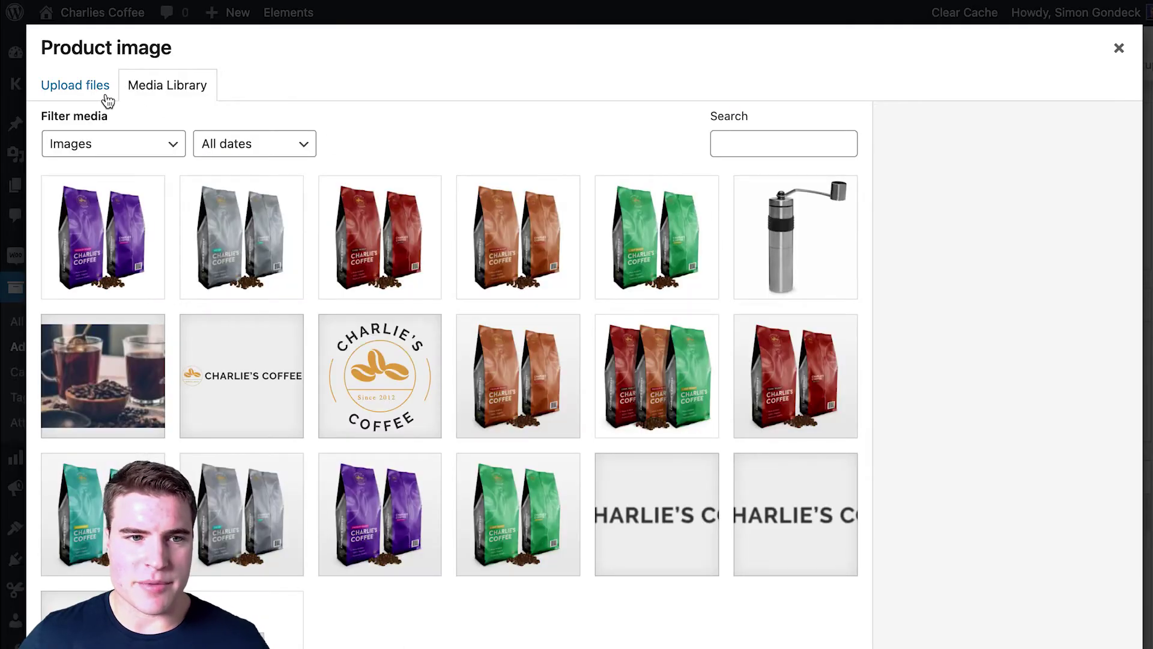
pyautogui.click(104, 95)
pyautogui.click(617, 419)
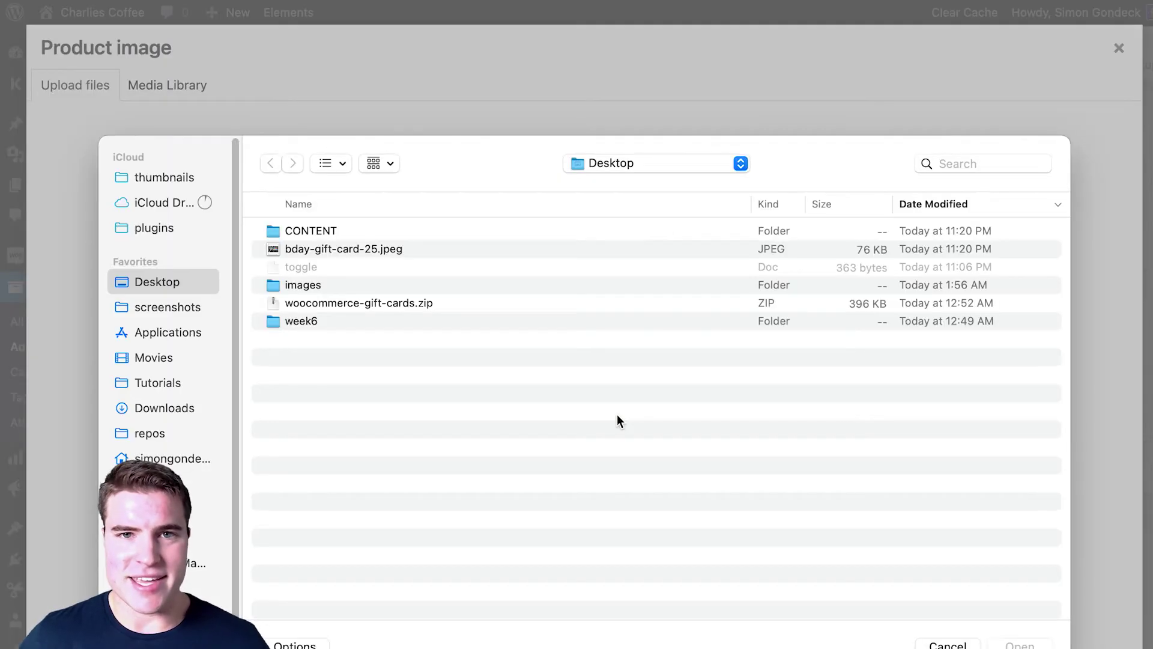
pyautogui.doubleClick(418, 288)
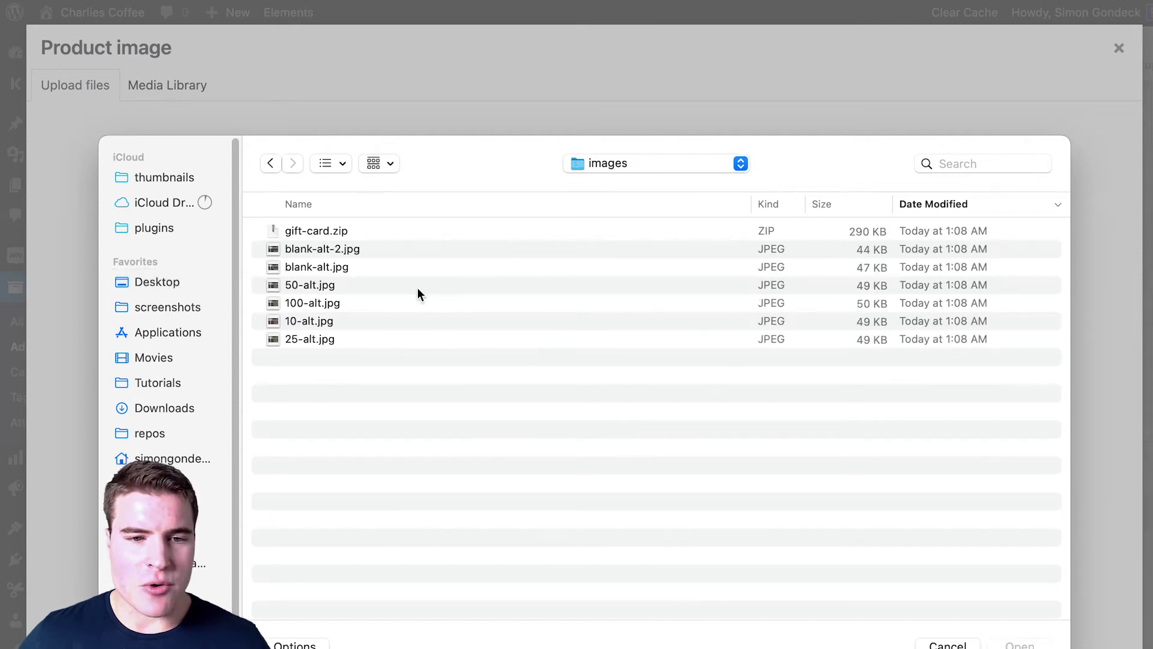
pyautogui.click(416, 318)
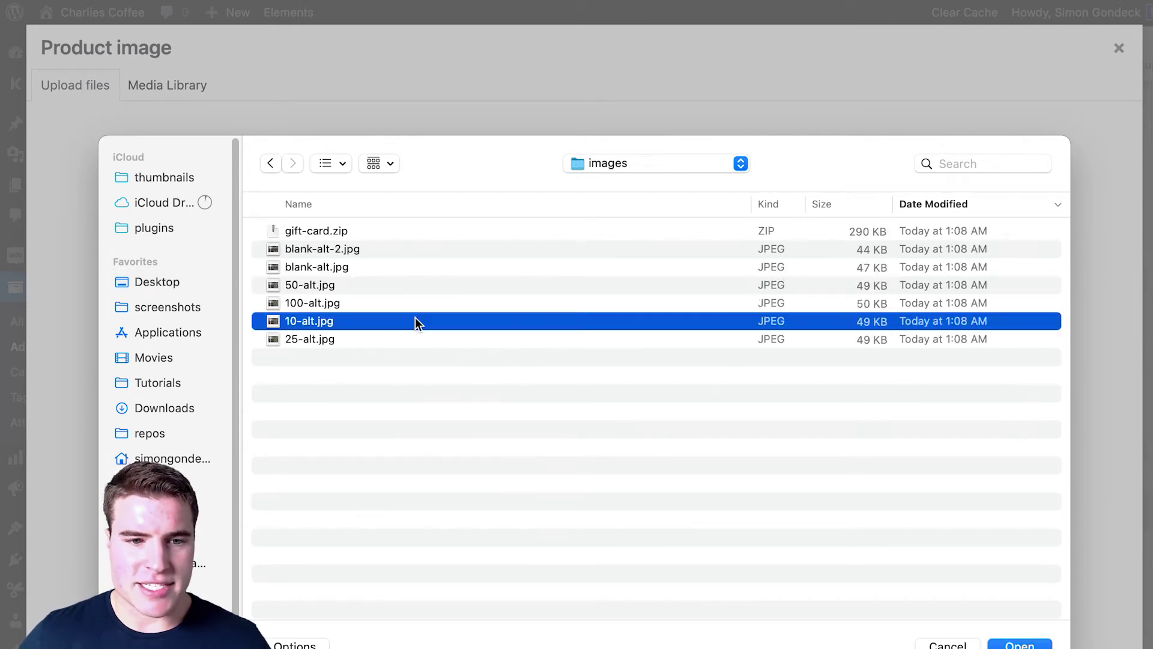
pyautogui.press('space')
pyautogui.press('space')
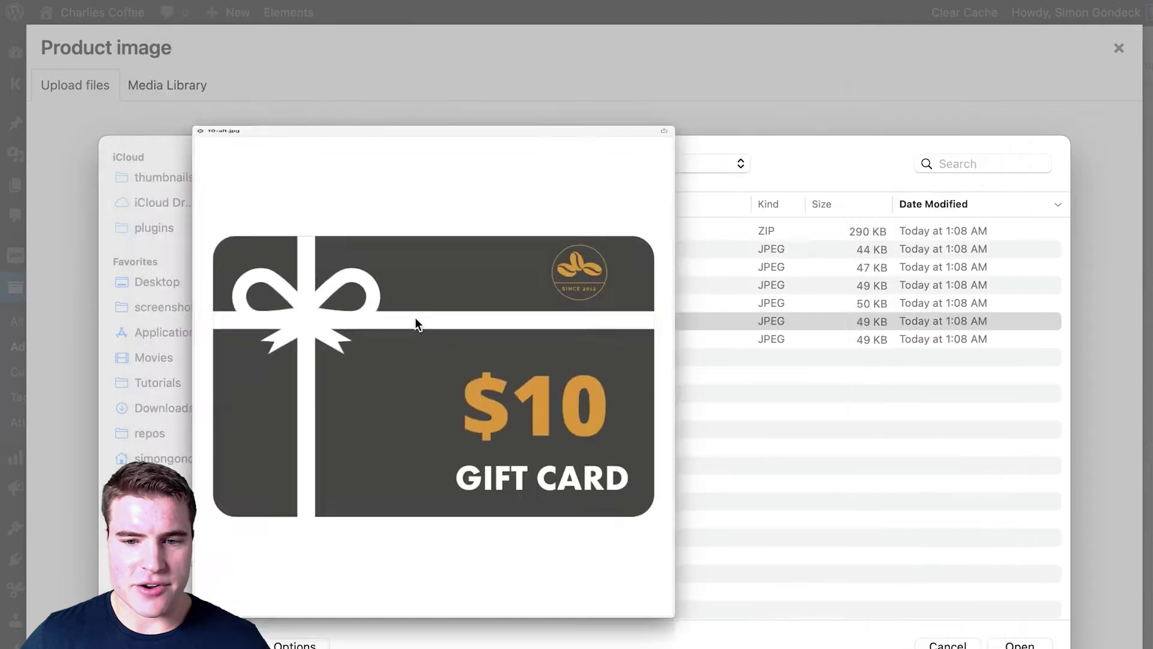
pyautogui.doubleClick(415, 321)
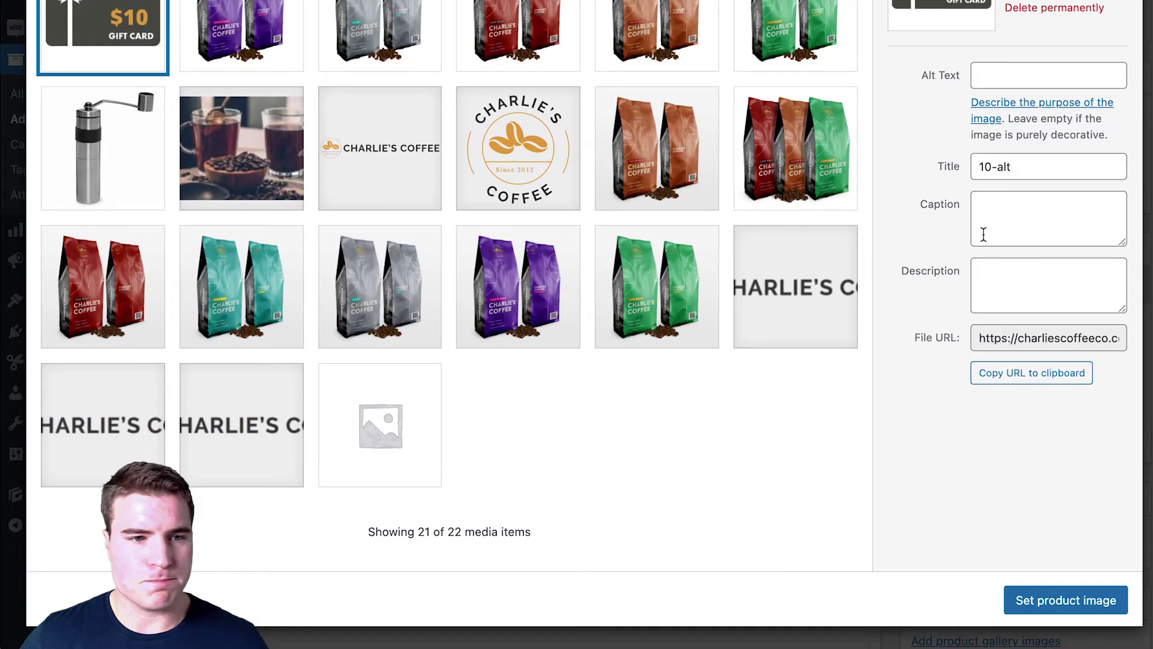
pyautogui.click(1050, 608)
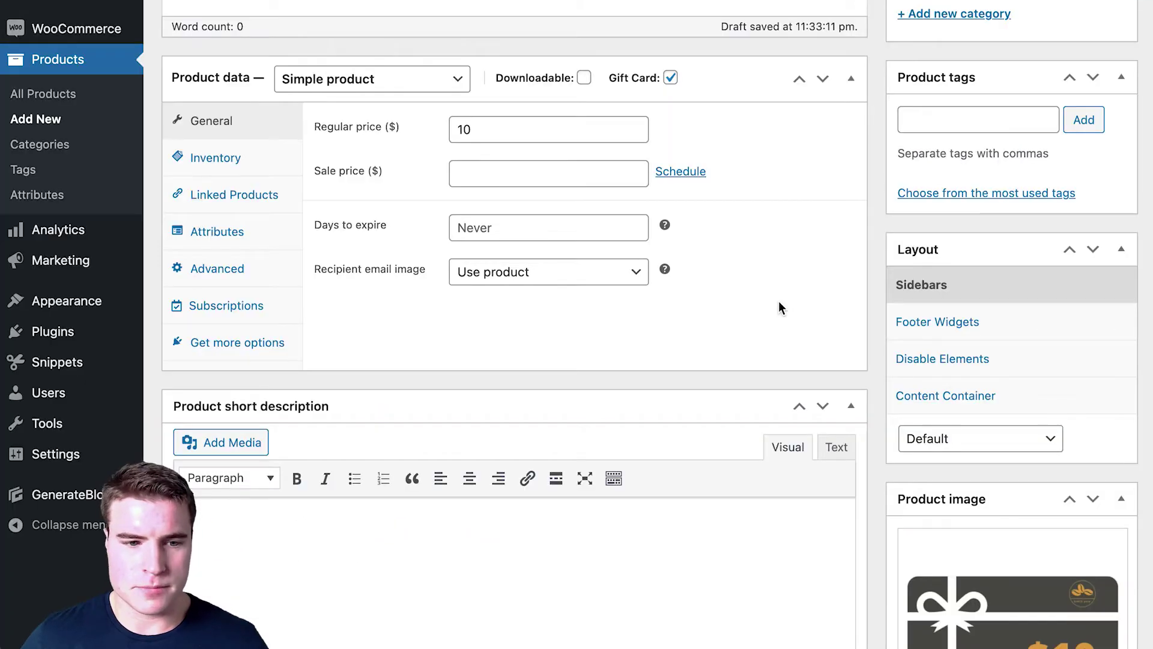
# Step: Publish the Gift Card - $10 product and view its storefront page
pyautogui.scroll(7, 778, 307)
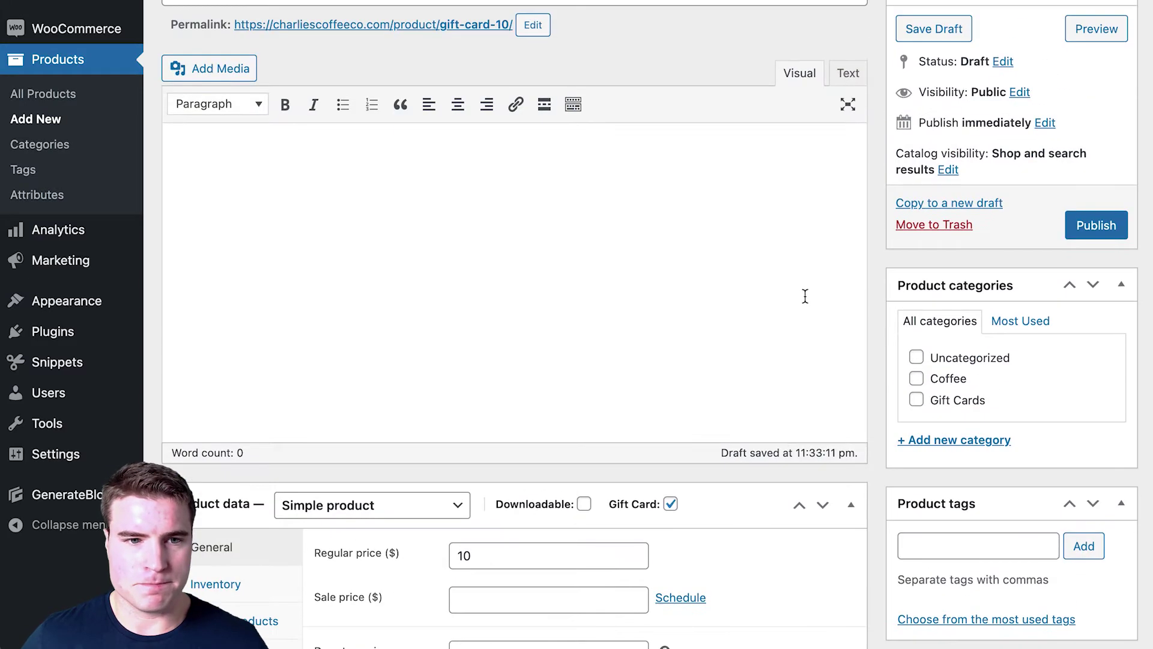
pyautogui.click(1074, 227)
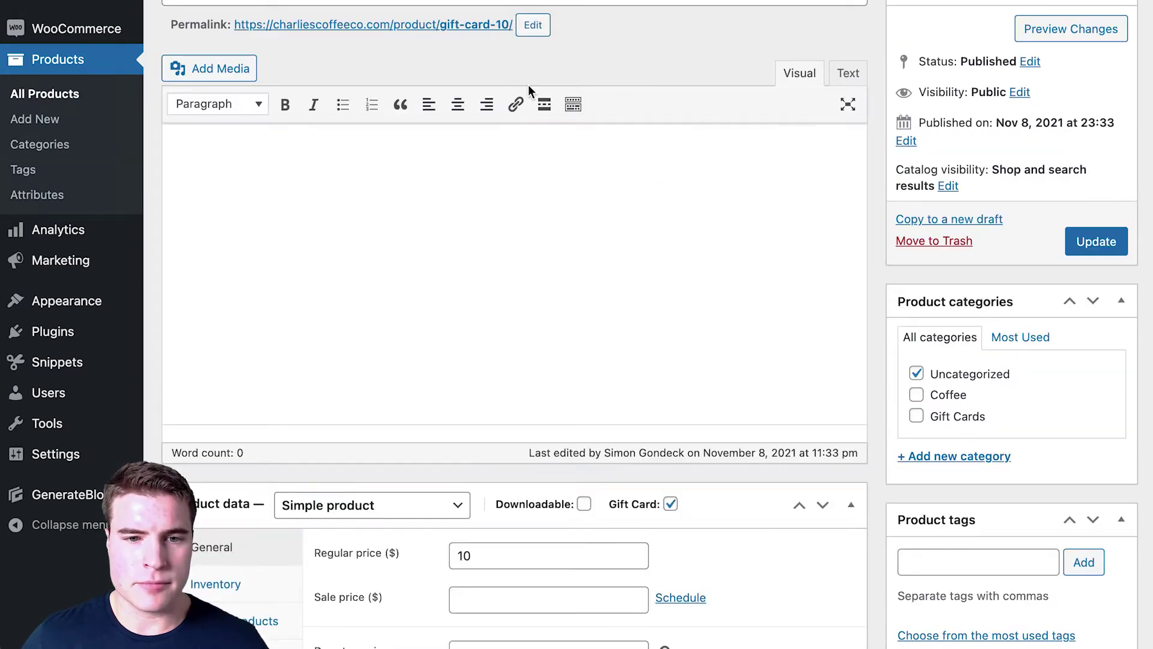
pyautogui.click(482, 24)
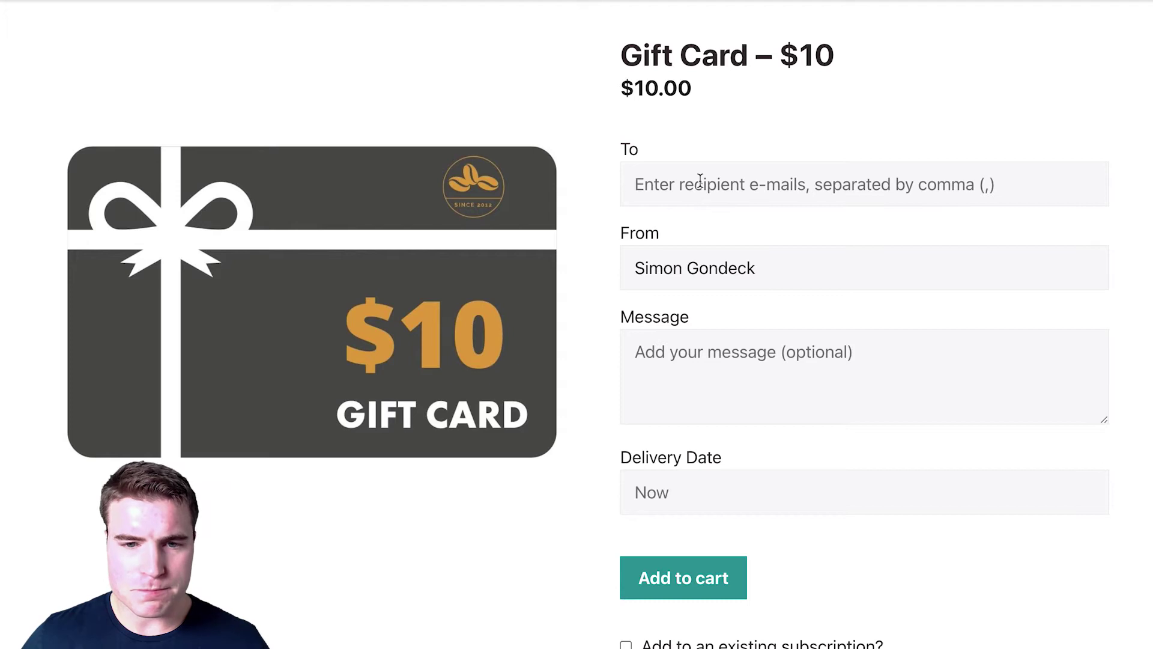
# Step: Enter the recipient's e-mail and the message 'Enjoy! Happy Holidays!'
pyautogui.click(701, 180)
pyautogui.press('Tab')
pyautogui.press('Tab')
pyautogui.write('Enjoy! Happy Holidays!')
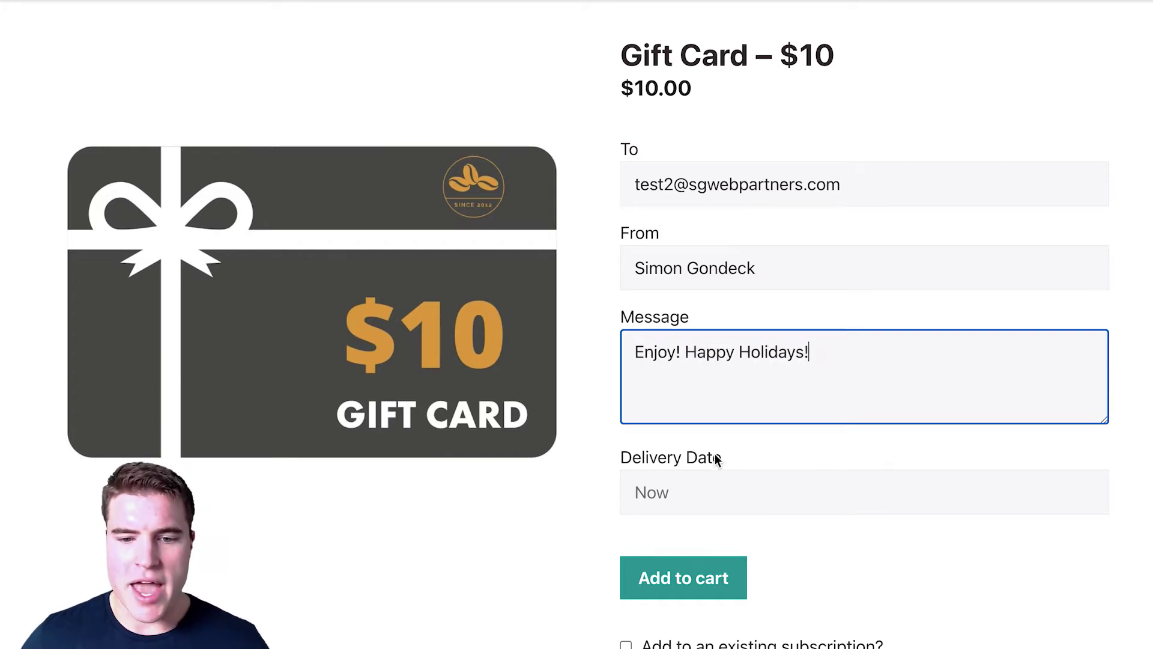
pyautogui.scroll(-3, 715, 458)
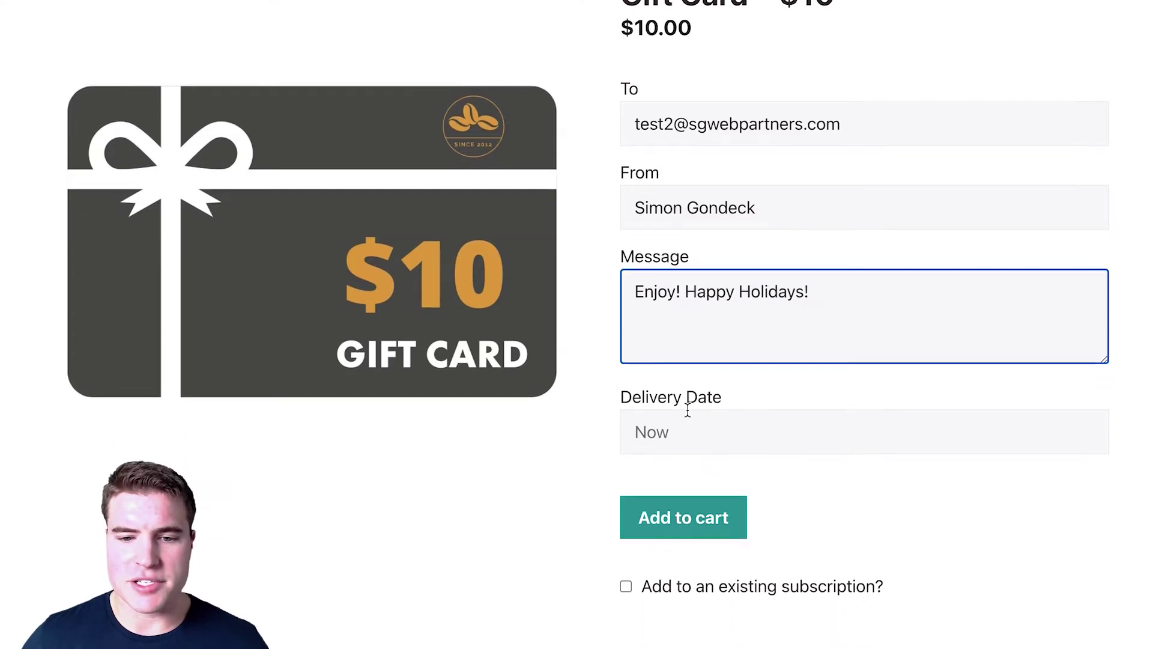
# Step: Try a May 18, 2022 delivery date, reset it to Now, and add the card to the cart
pyautogui.click(681, 323)
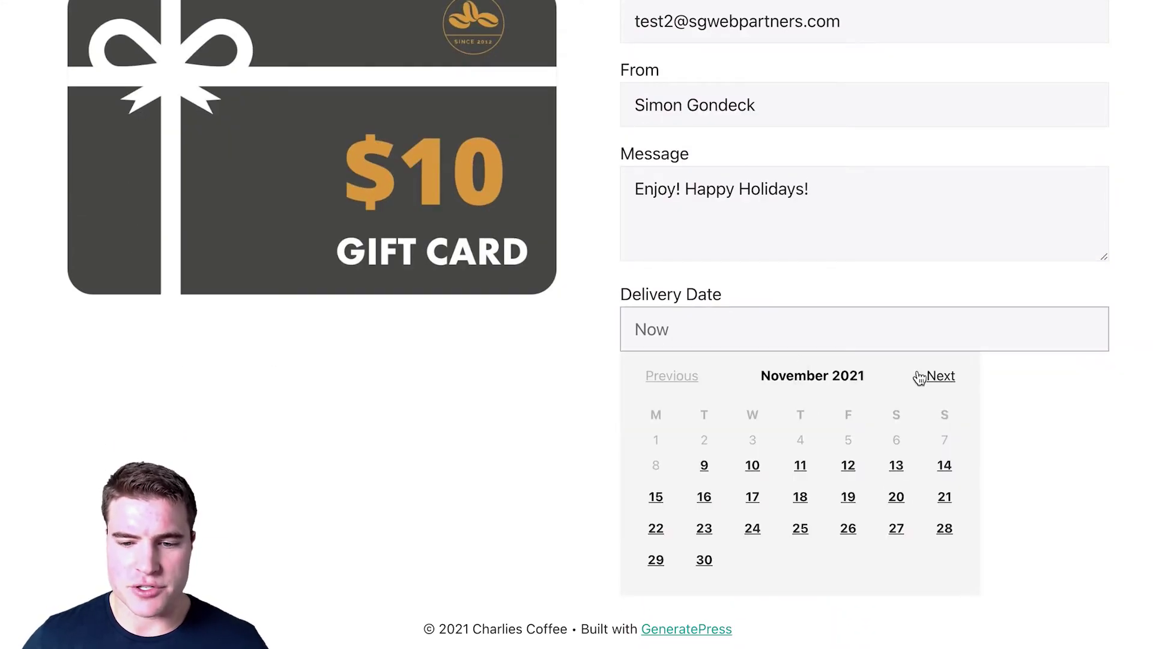
pyautogui.click(937, 381)
pyautogui.click(936, 381)
pyautogui.click(939, 384)
pyautogui.click(940, 384)
pyautogui.click(940, 385)
pyautogui.click(939, 384)
pyautogui.click(753, 541)
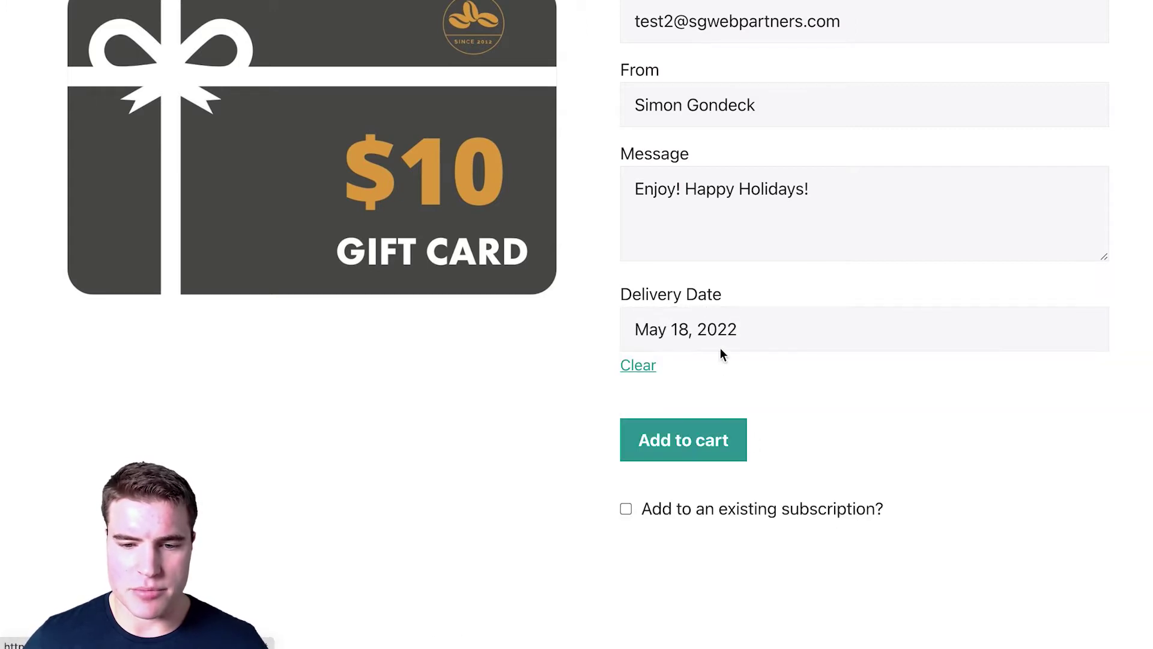
pyautogui.click(754, 324)
pyautogui.click(638, 365)
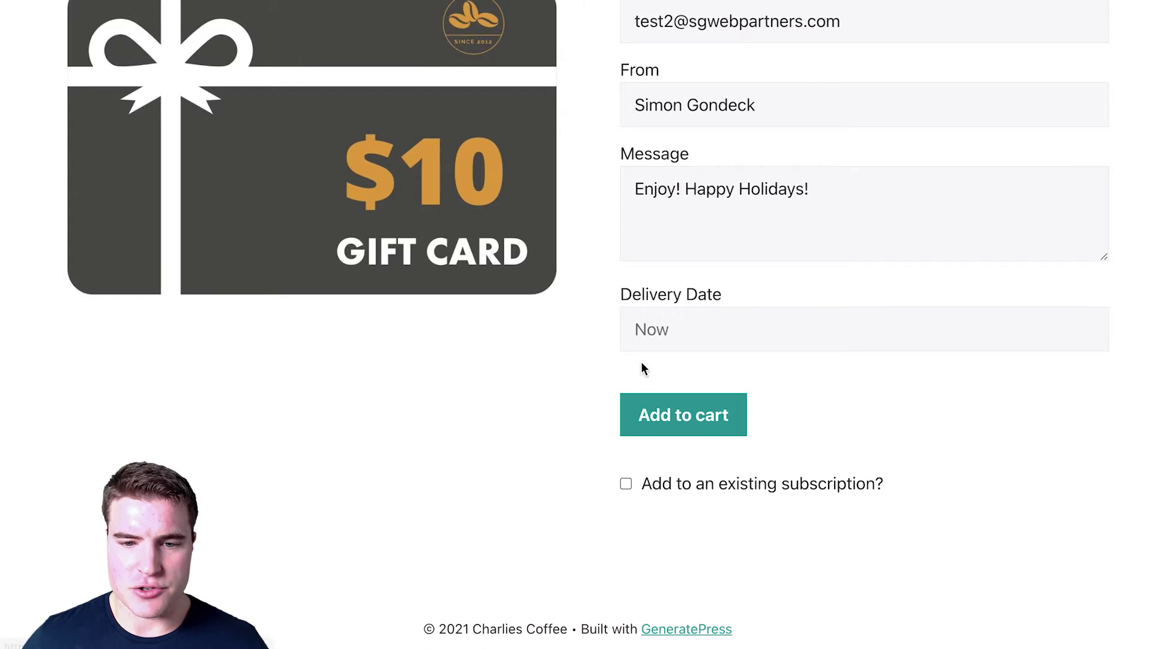
pyautogui.click(685, 432)
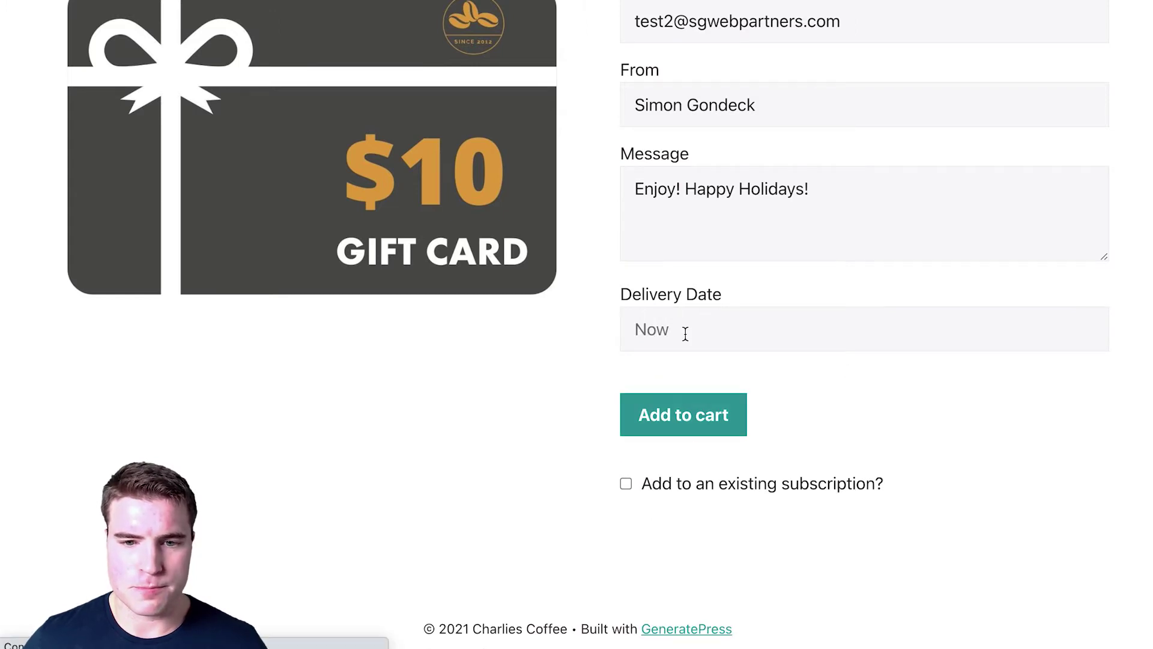
pyautogui.scroll(-3, 674, 207)
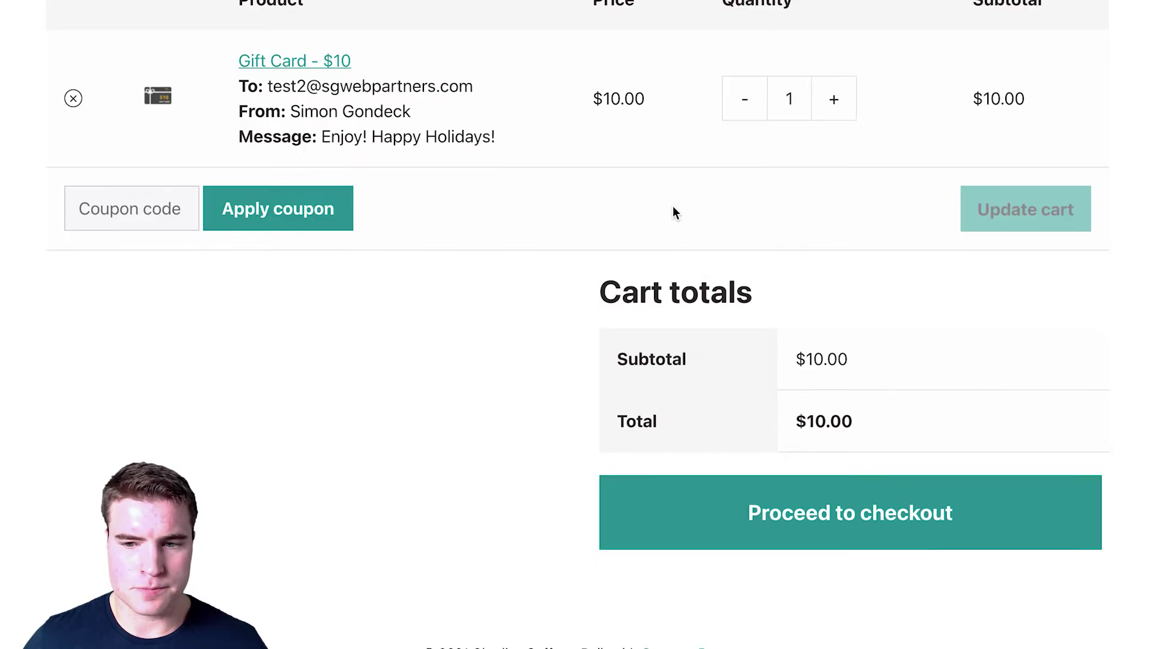
# Step: Check out and place the $10 gift card order with the saved Visa ending 4242
pyautogui.click(802, 455)
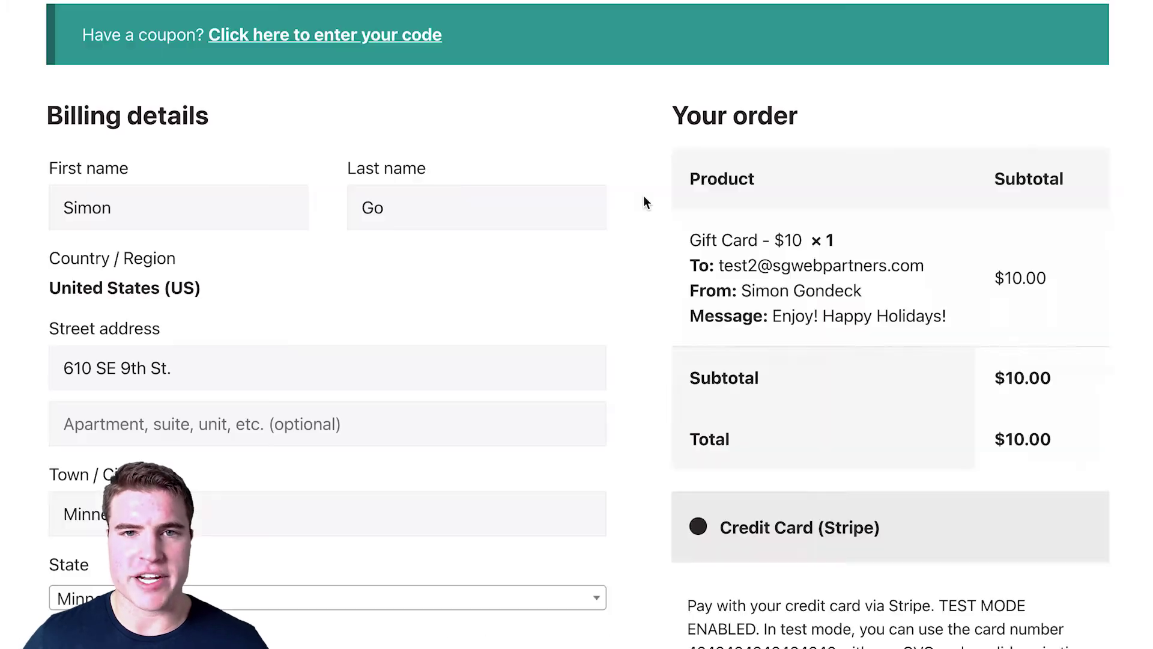
pyautogui.scroll(-4, 643, 198)
pyautogui.scroll(-4, 644, 198)
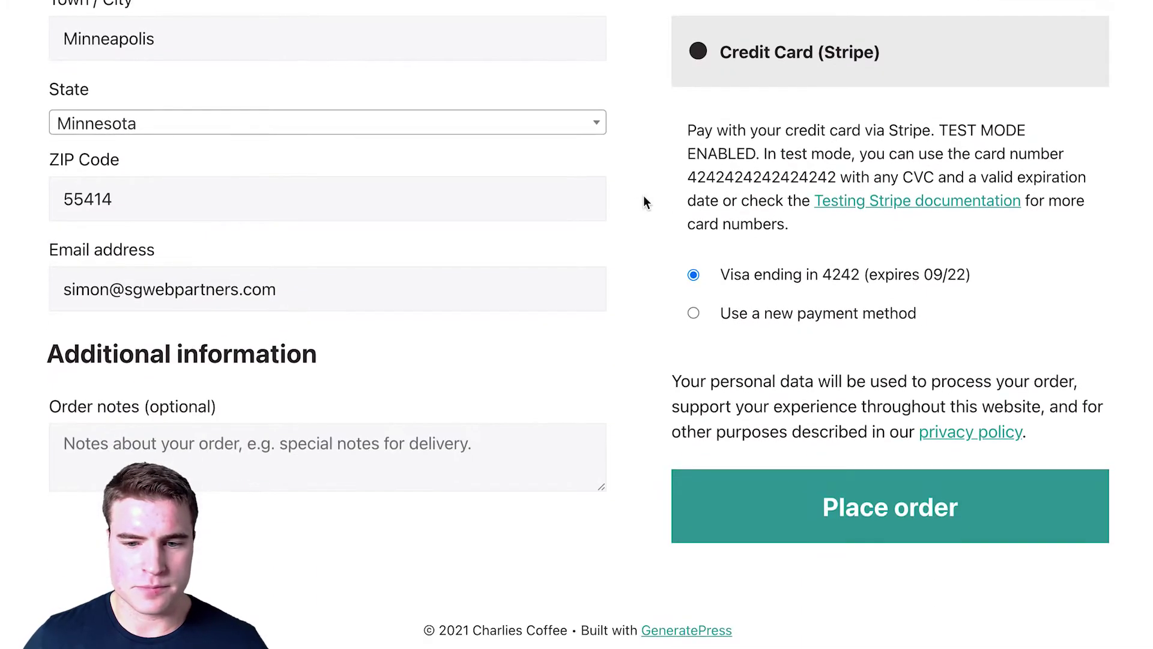
pyautogui.click(839, 494)
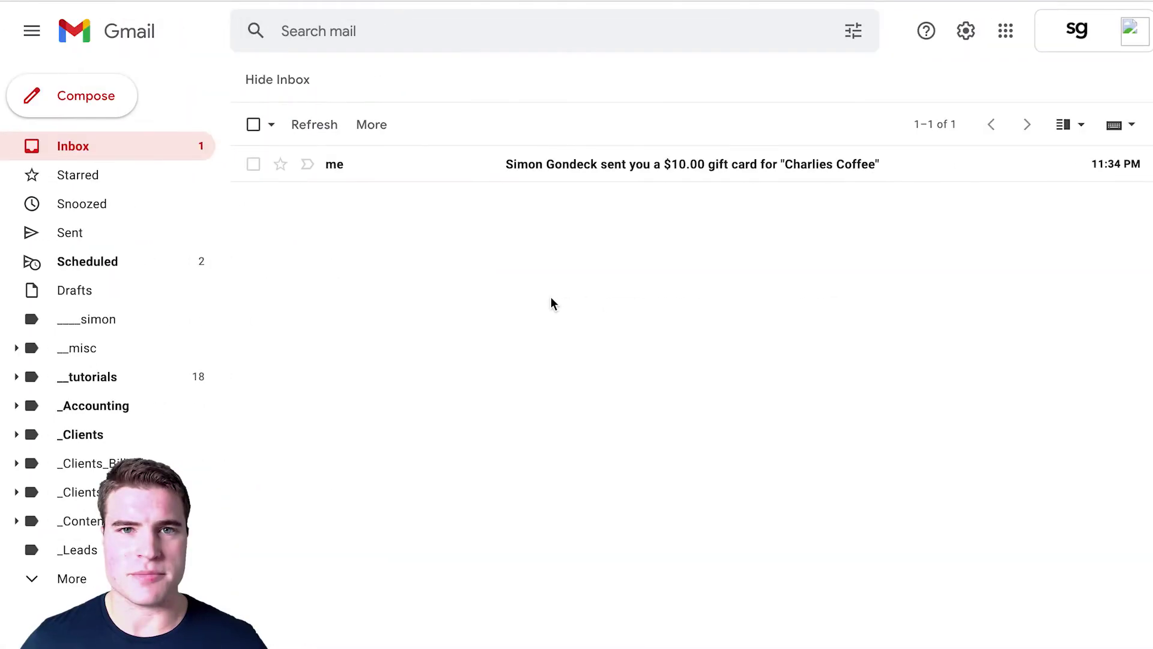
# Step: Open the Charlies Coffee gift card email, load its images, and select the checkout code
pyautogui.click(508, 169)
pyautogui.click(549, 231)
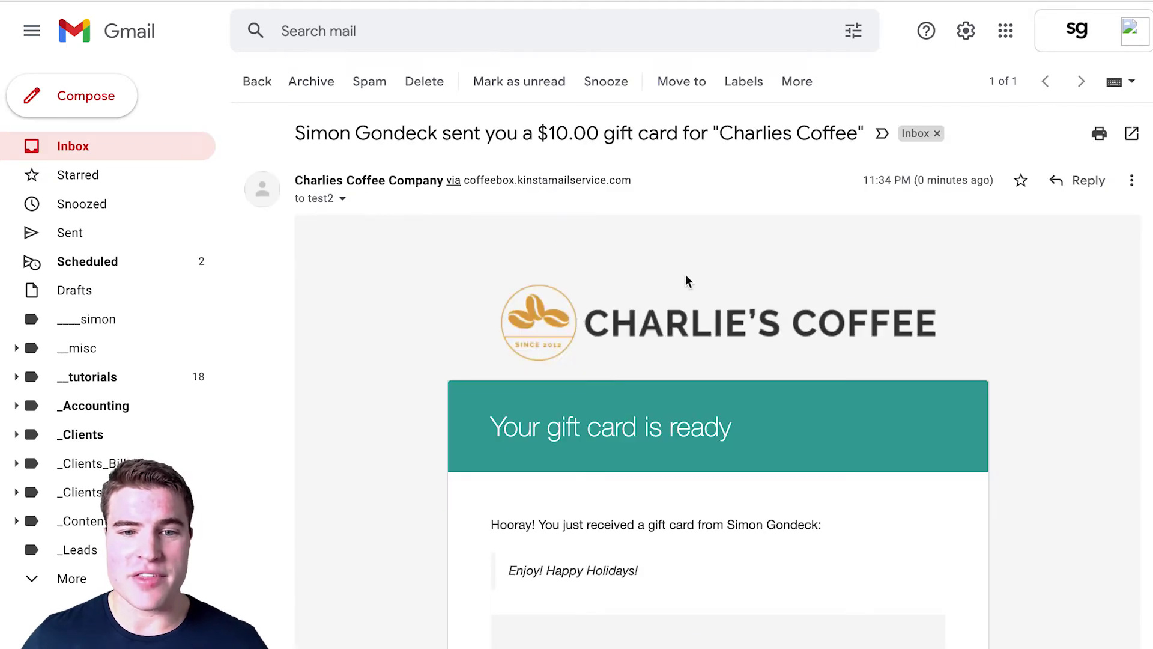
pyautogui.scroll(-5, 707, 290)
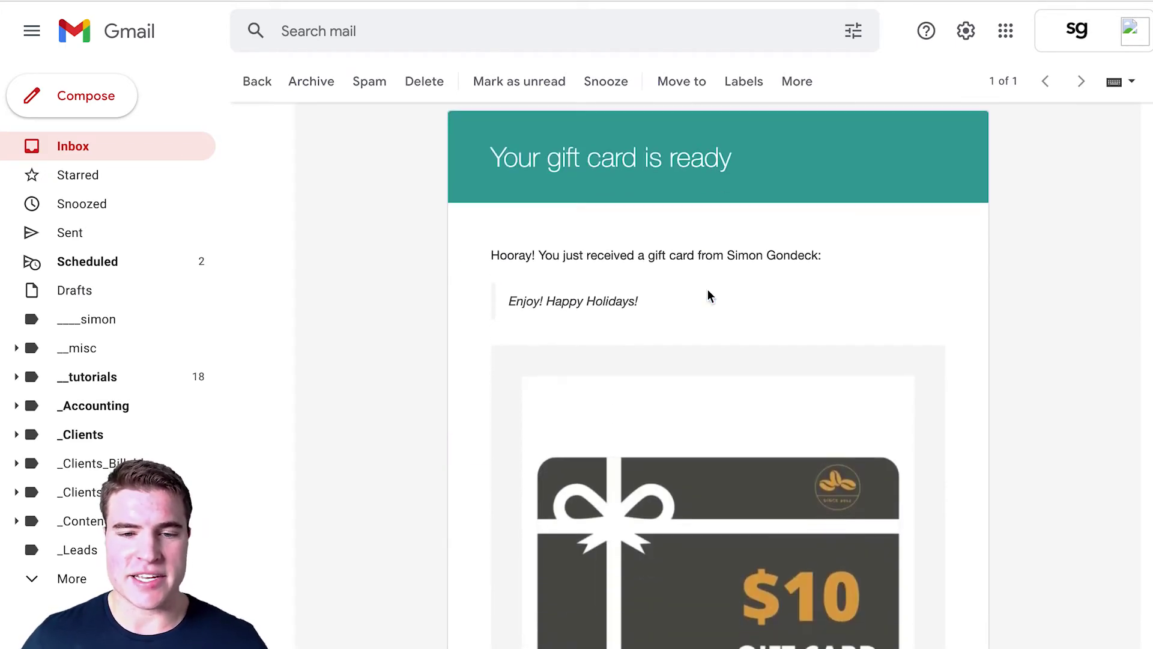
pyautogui.scroll(-1, 708, 290)
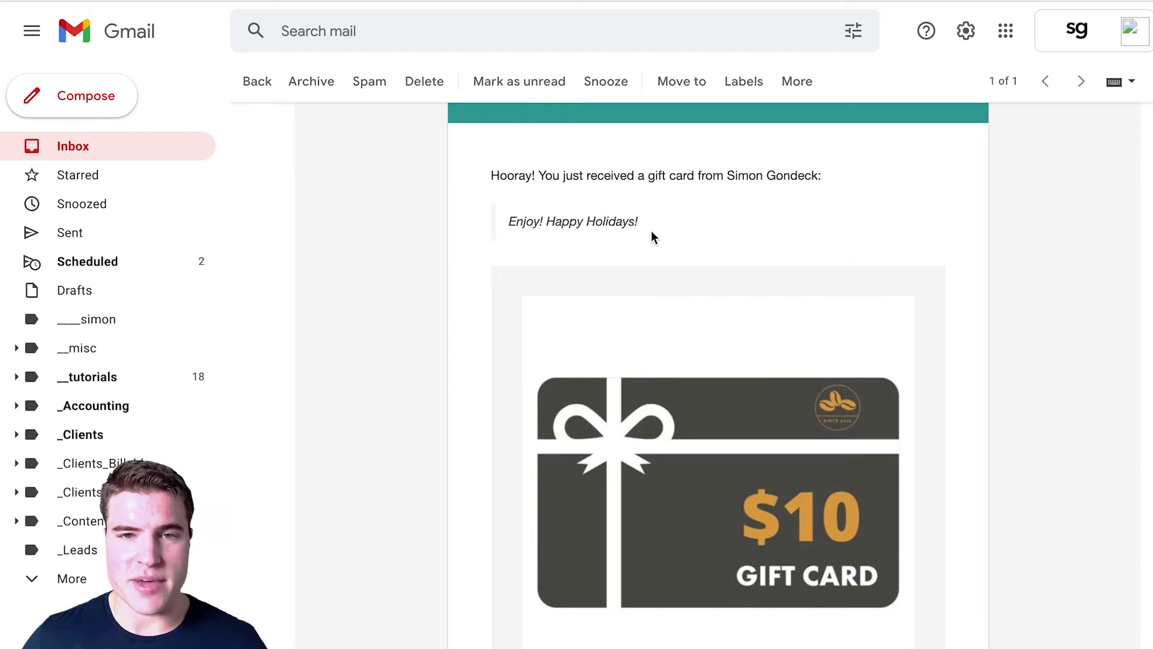
pyautogui.scroll(-2, 651, 232)
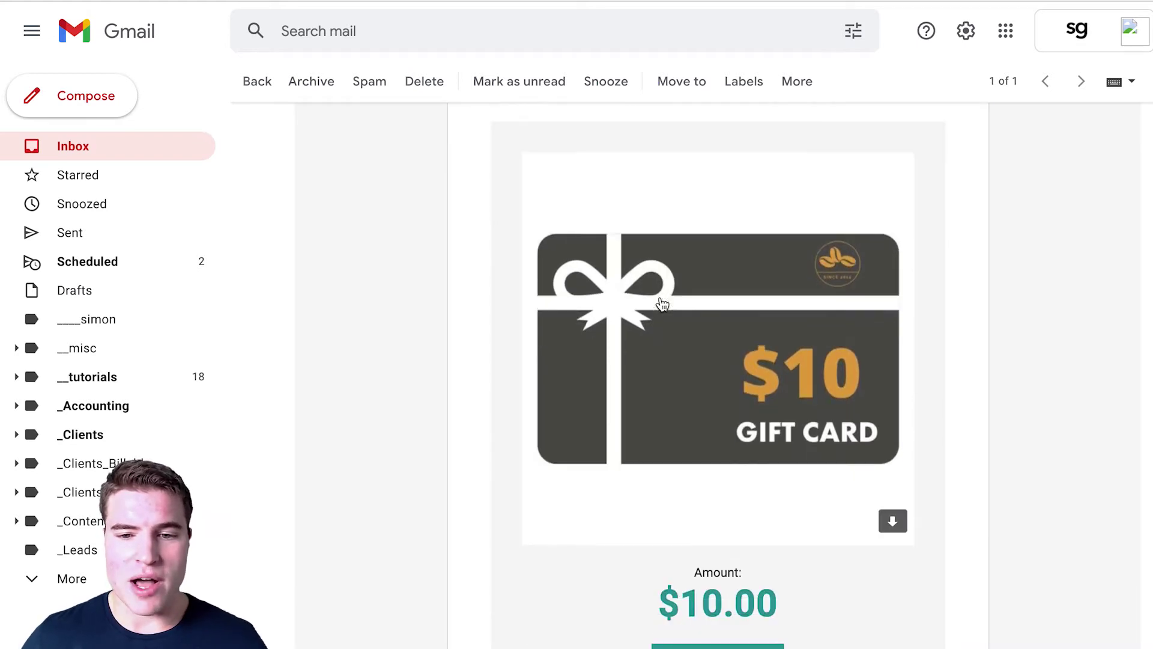
pyautogui.scroll(-1, 662, 304)
pyautogui.scroll(-3, 780, 541)
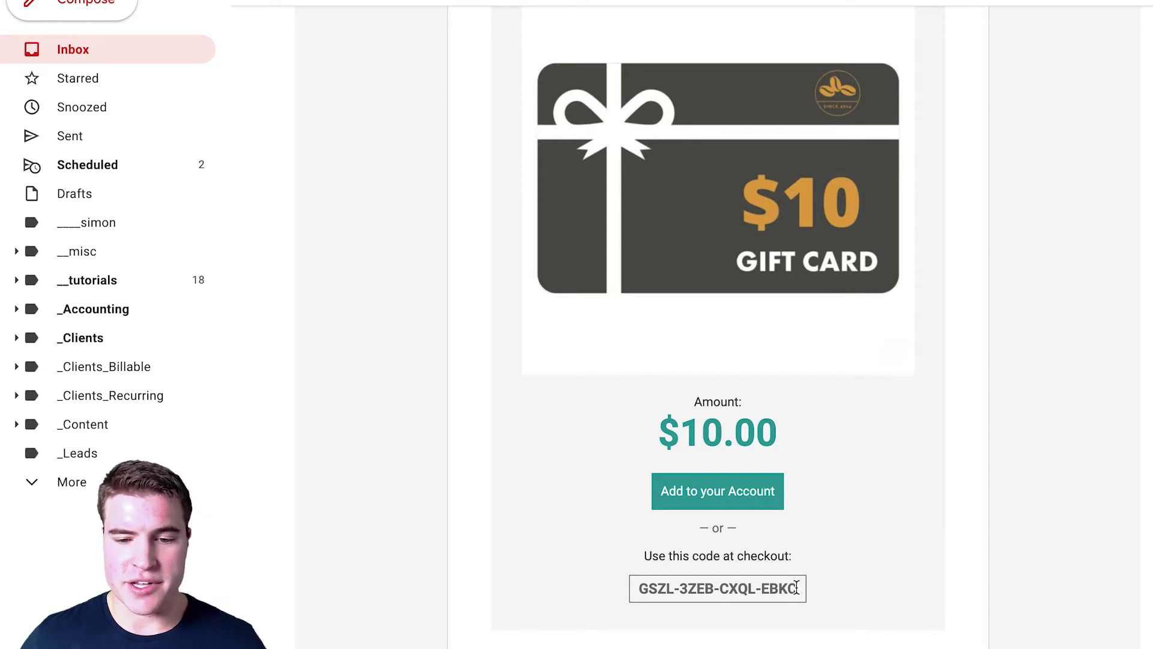
pyautogui.moveTo(796, 588); pyautogui.dragTo(651, 576)
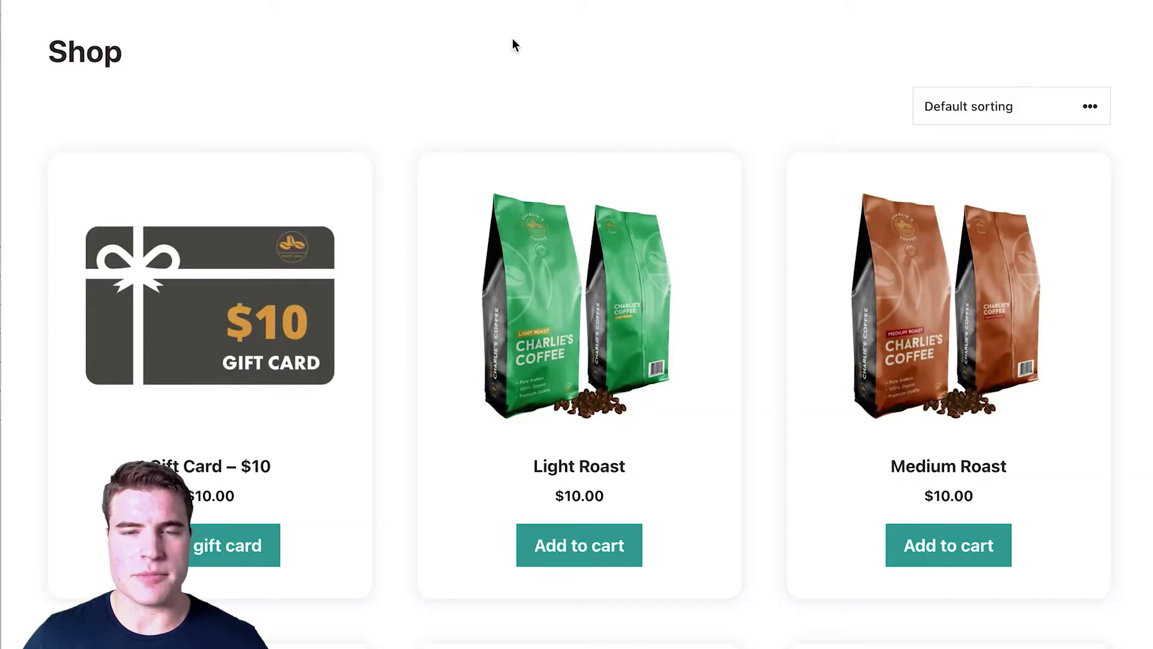
# Step: Open Coffee Box from the Shop and add Light, Medium and Dark Roast to it
pyautogui.scroll(-5, 463, 120)
pyautogui.scroll(-8, 462, 130)
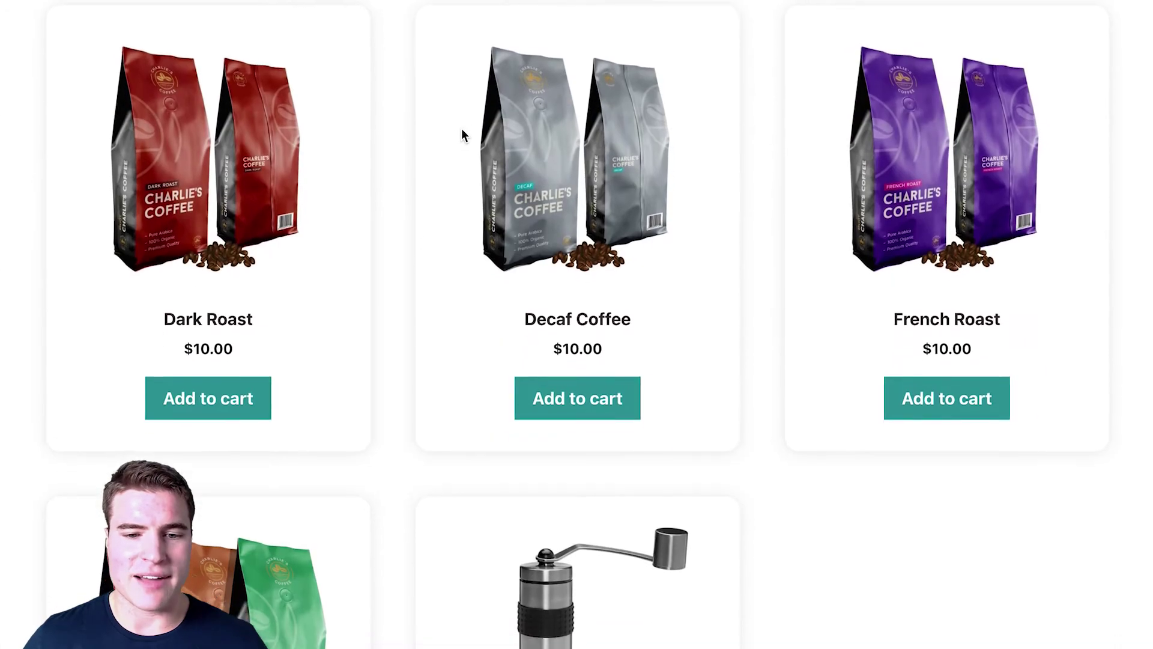
pyautogui.click(263, 579)
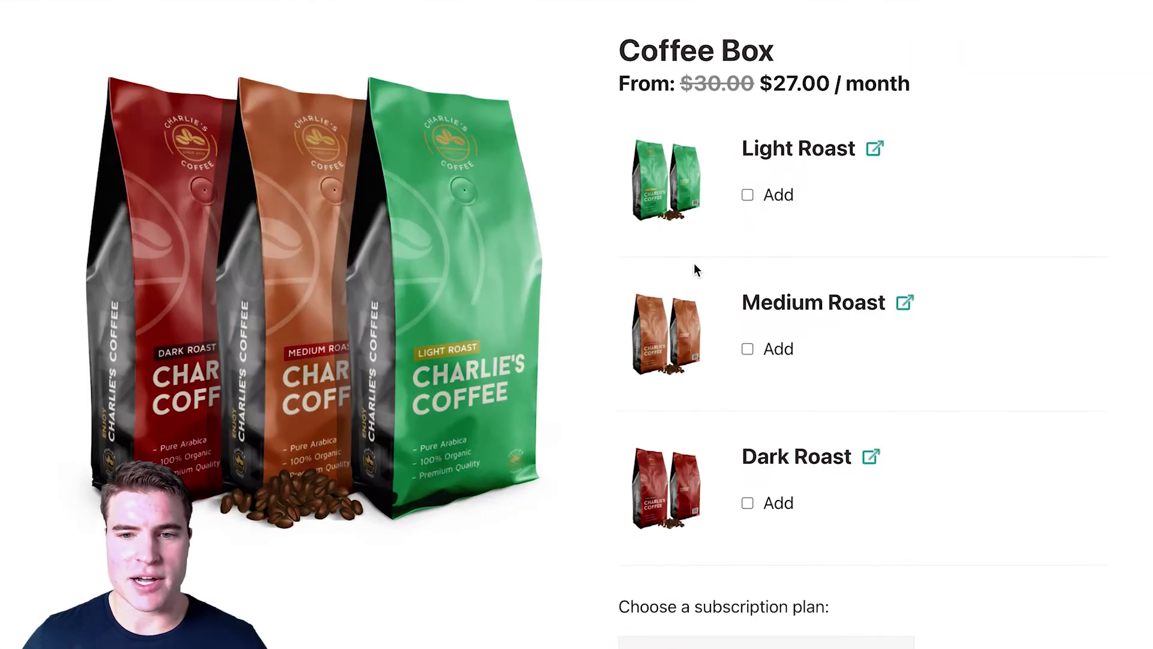
pyautogui.click(764, 193)
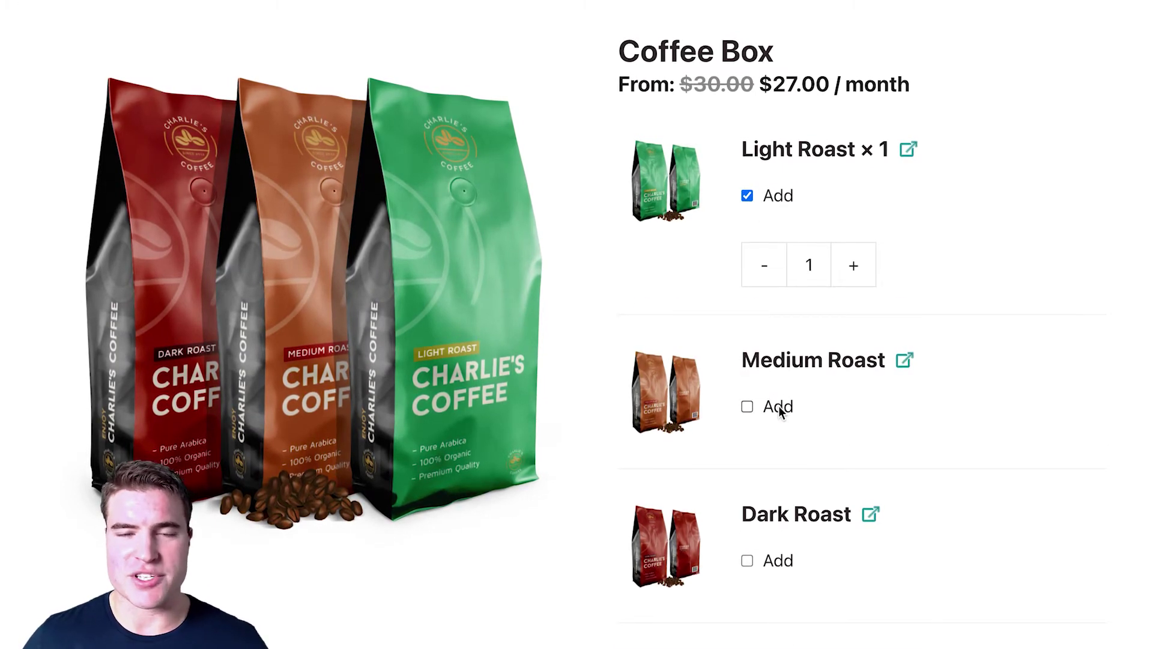
pyautogui.click(748, 406)
pyautogui.scroll(-6, 777, 406)
pyautogui.click(776, 294)
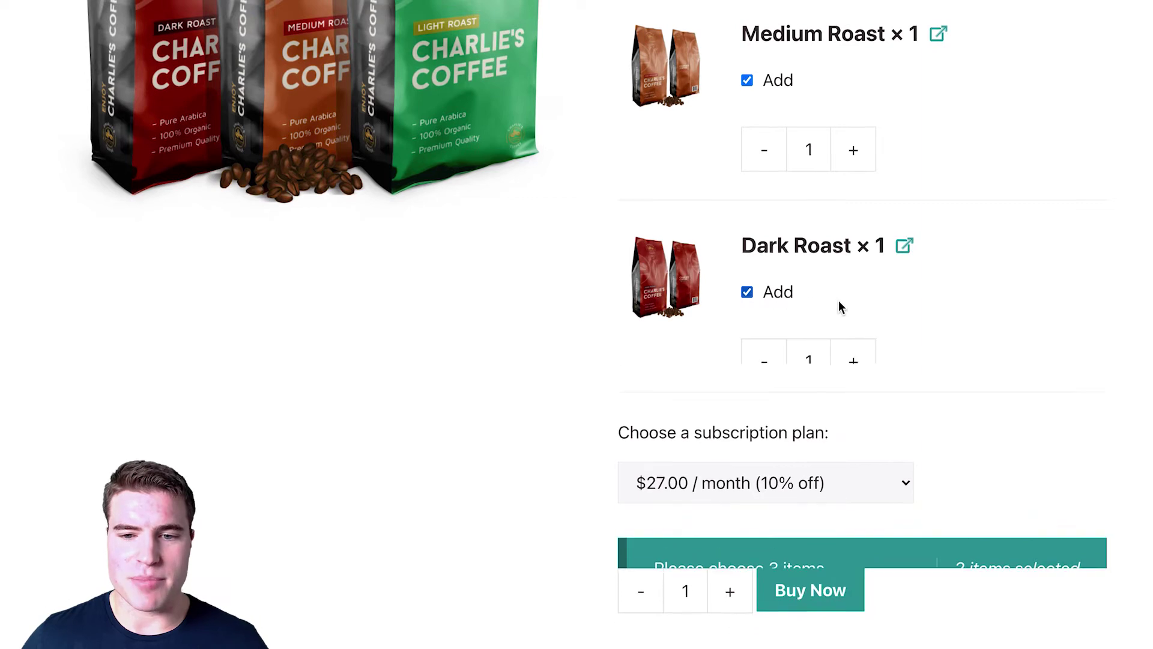
pyautogui.scroll(5, 838, 301)
pyautogui.scroll(-4, 839, 301)
# Step: Buy the configured Coffee Box now and proceed to checkout
pyautogui.click(838, 641)
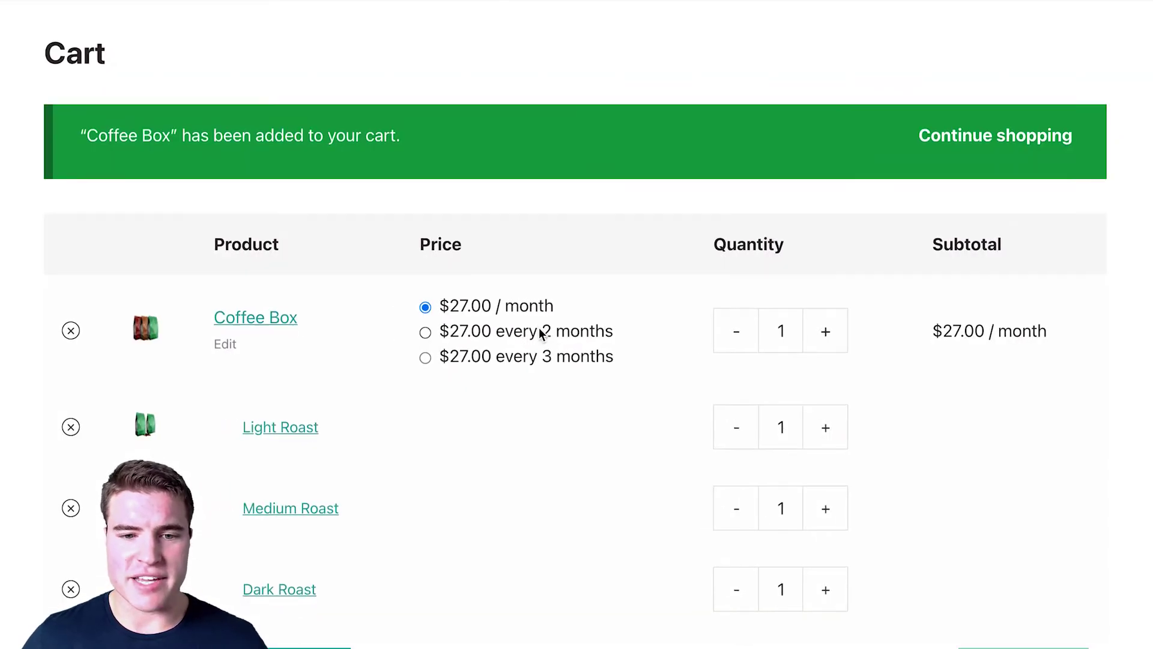
pyautogui.scroll(-6, 546, 337)
pyautogui.scroll(-6, 545, 339)
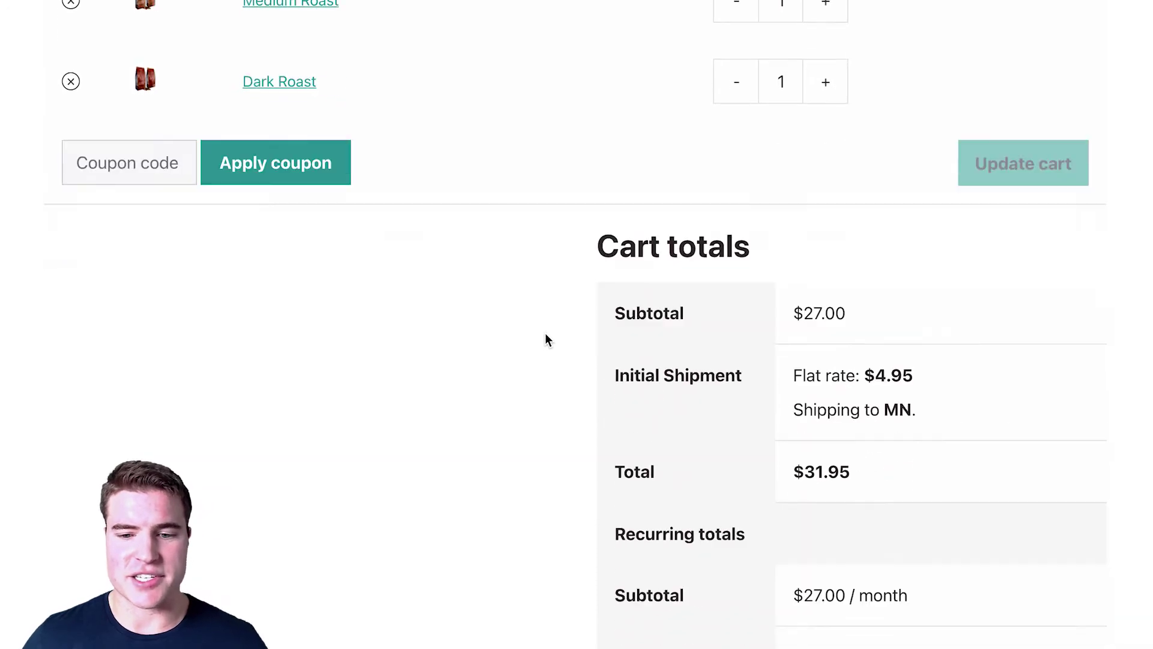
pyautogui.click(793, 613)
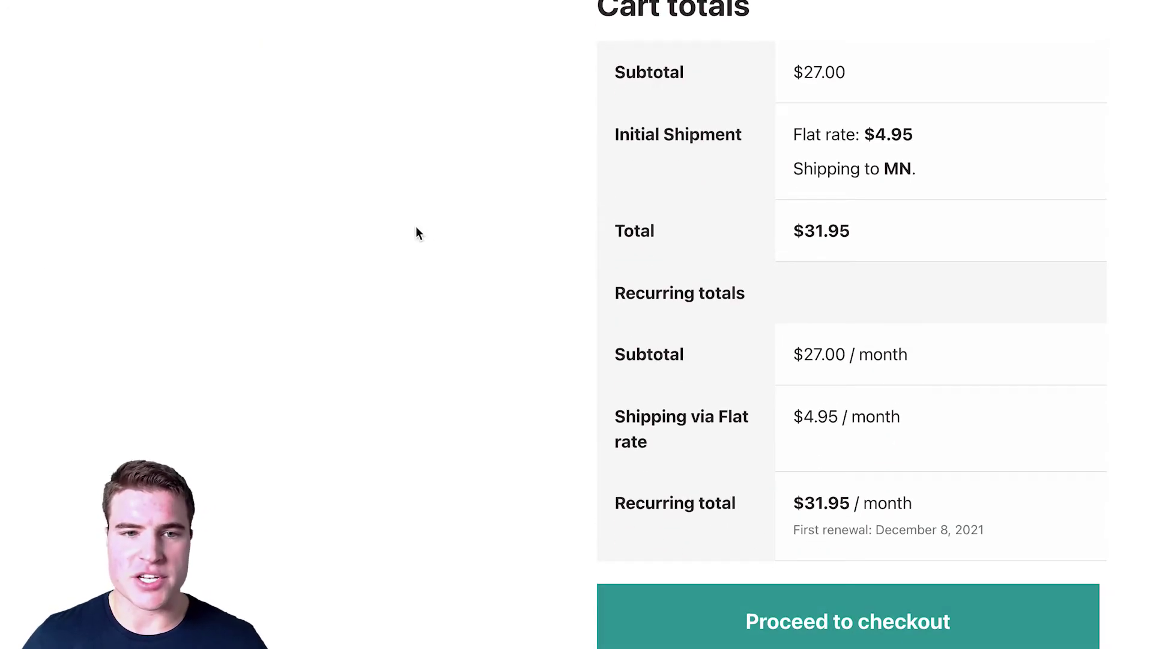
# Step: Fill in the billing name, autofilled address and billing e-mail
pyautogui.write('John')
pyautogui.press('Tab')
pyautogui.write('Webpartner')
pyautogui.press('Tab')
pyautogui.press('Down')
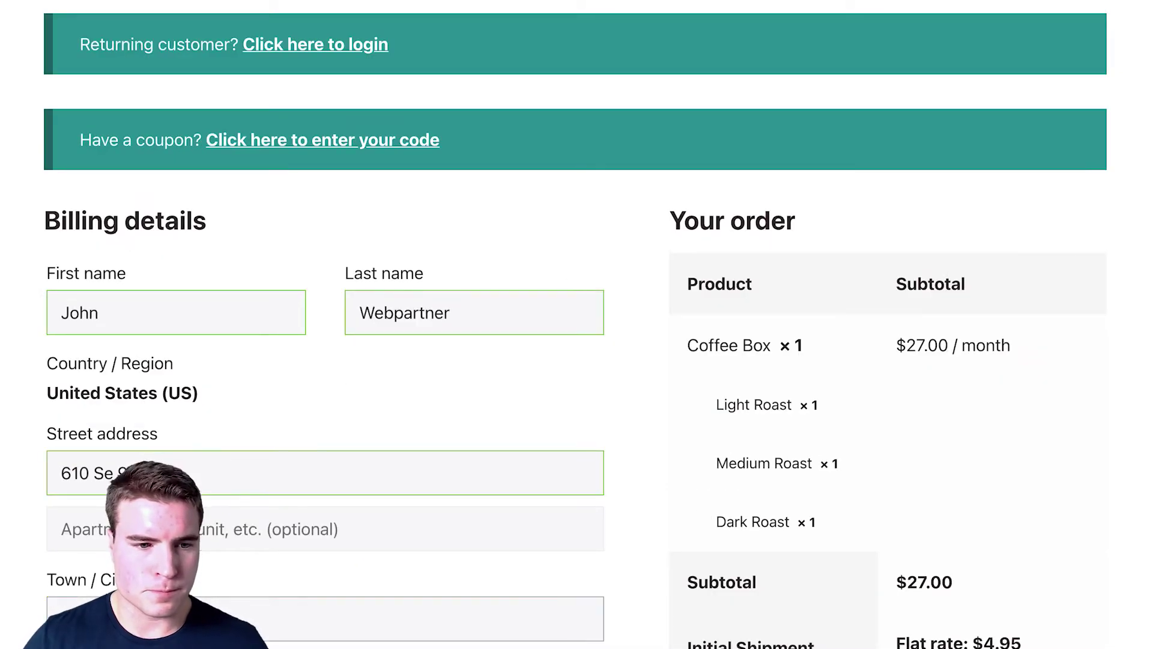
pyautogui.press('Return')
pyautogui.scroll(-10, 335, 335)
pyautogui.click(334, 361)
pyautogui.scroll(-2, 696, 534)
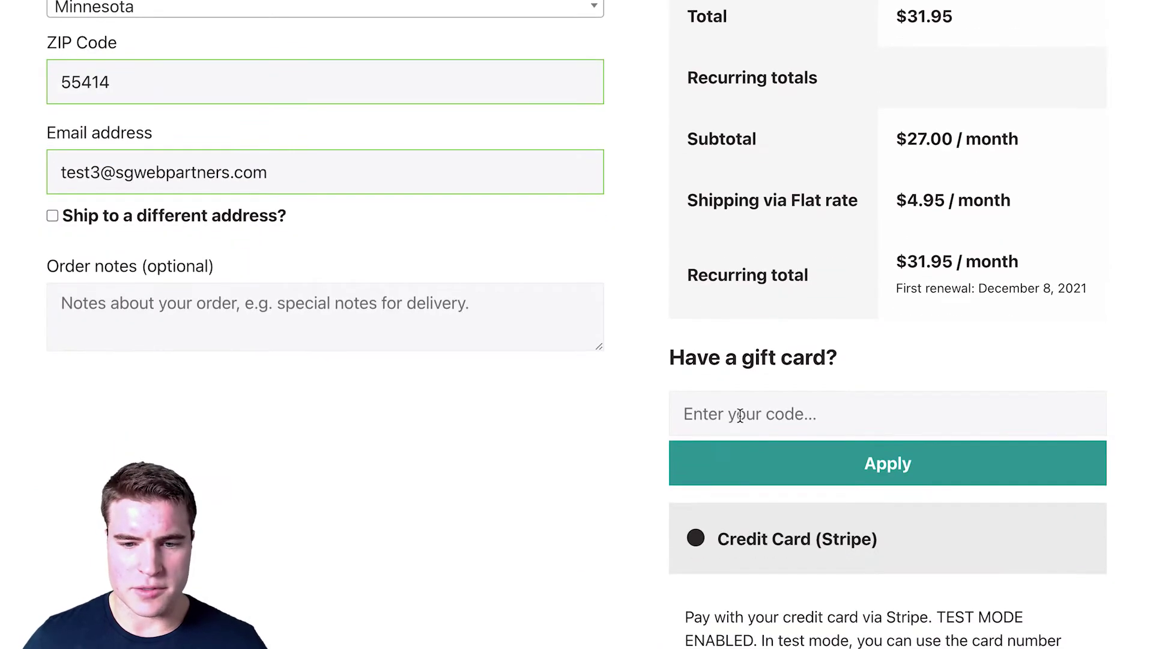
# Step: Paste the copied gift card code and apply it to the order
pyautogui.click(729, 420)
pyautogui.write('GSZL-3ZEB-CXQL-EBKC')
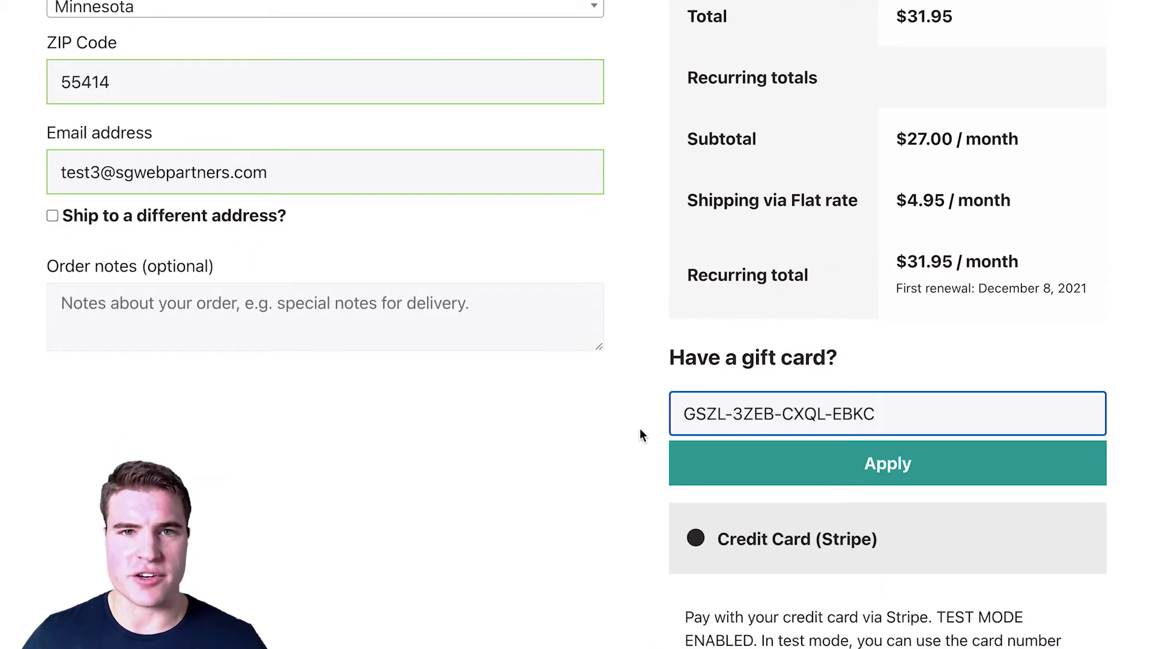
pyautogui.click(757, 466)
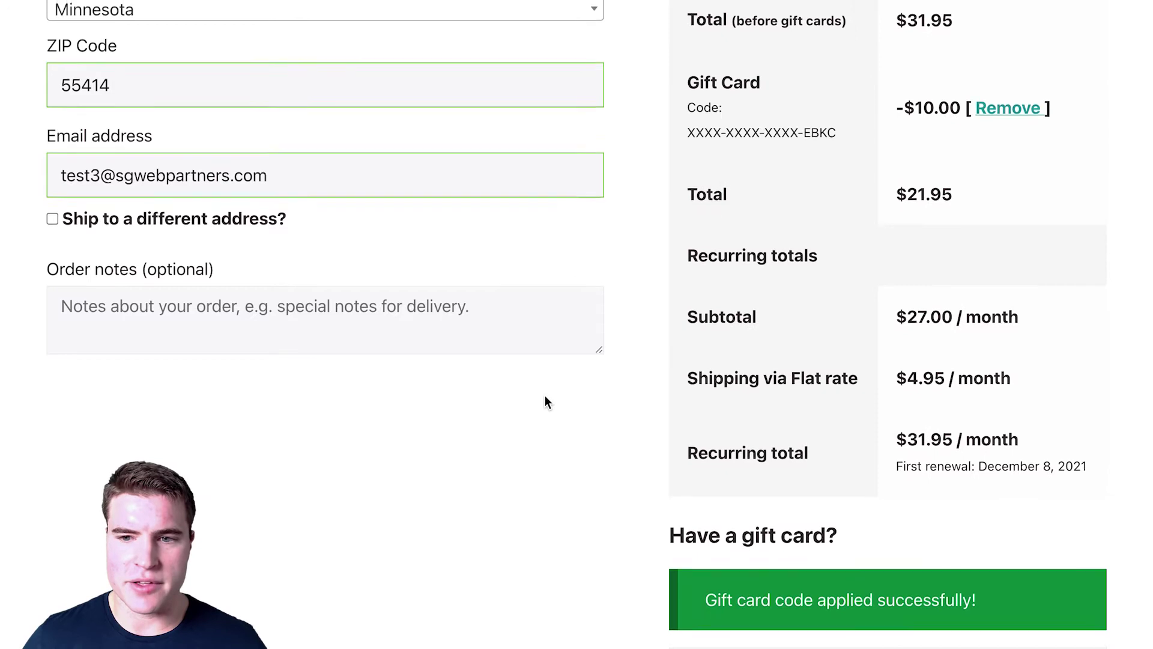
pyautogui.scroll(2, 545, 401)
pyautogui.moveTo(837, 231); pyautogui.dragTo(688, 234)
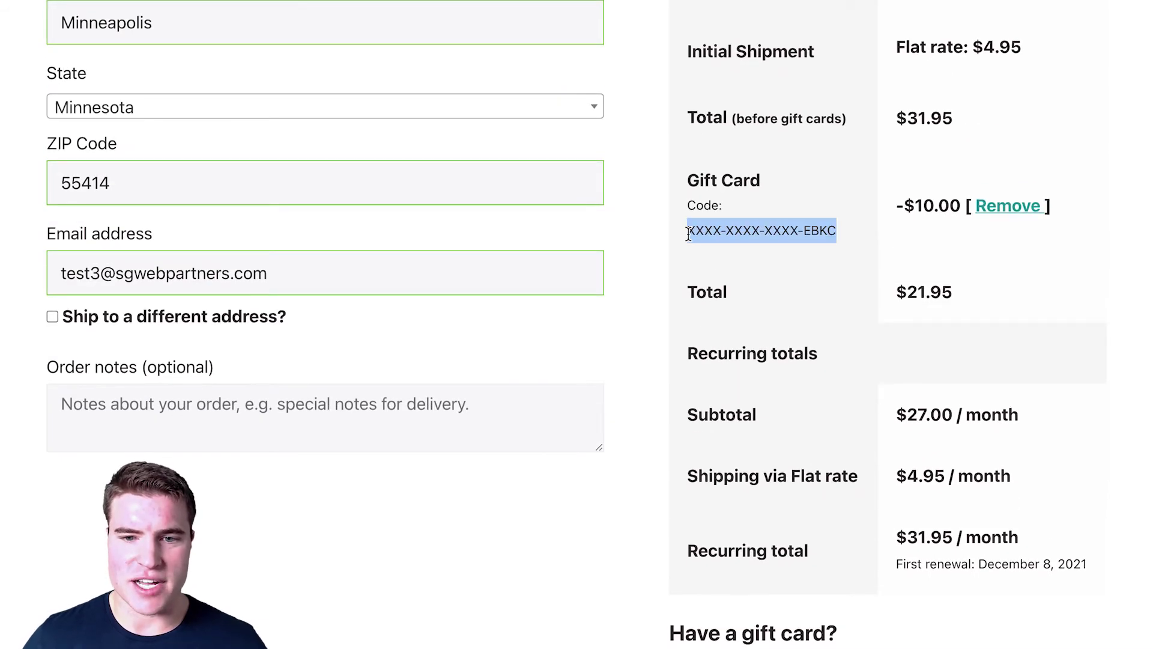
pyautogui.scroll(-10, 668, 281)
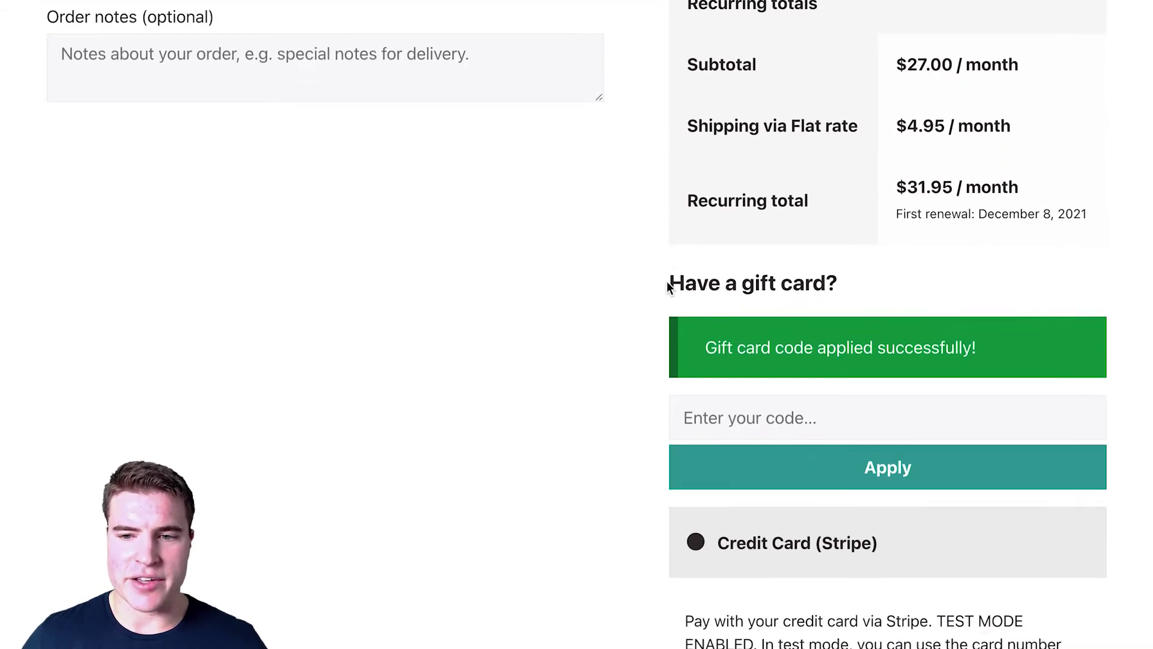
# Step: Enter the test card details and place the order at $21.95
pyautogui.write('42424242424')
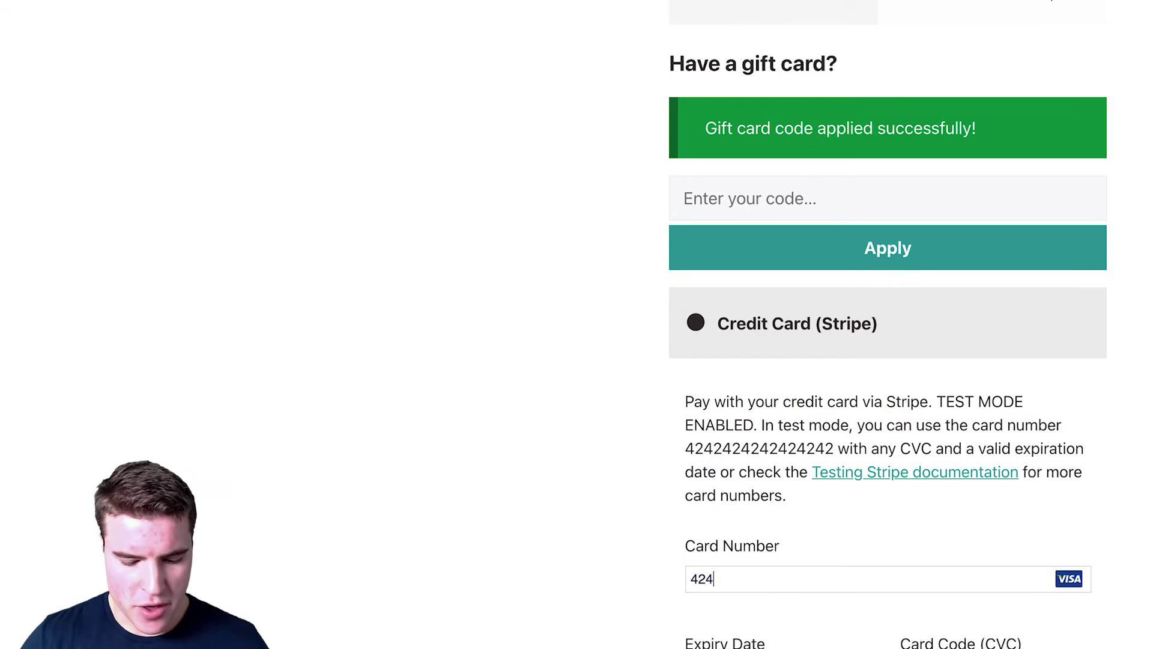
pyautogui.write('4242 4242 4242')
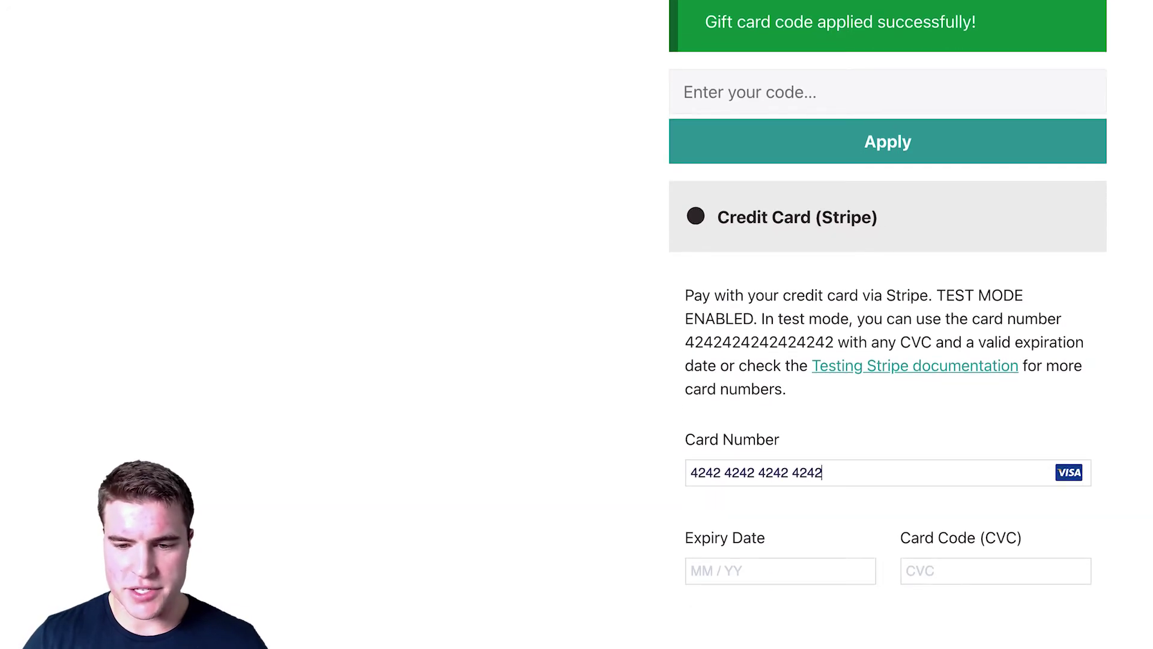
pyautogui.write('0922100')
pyautogui.scroll(-4, 773, 455)
pyautogui.click(792, 539)
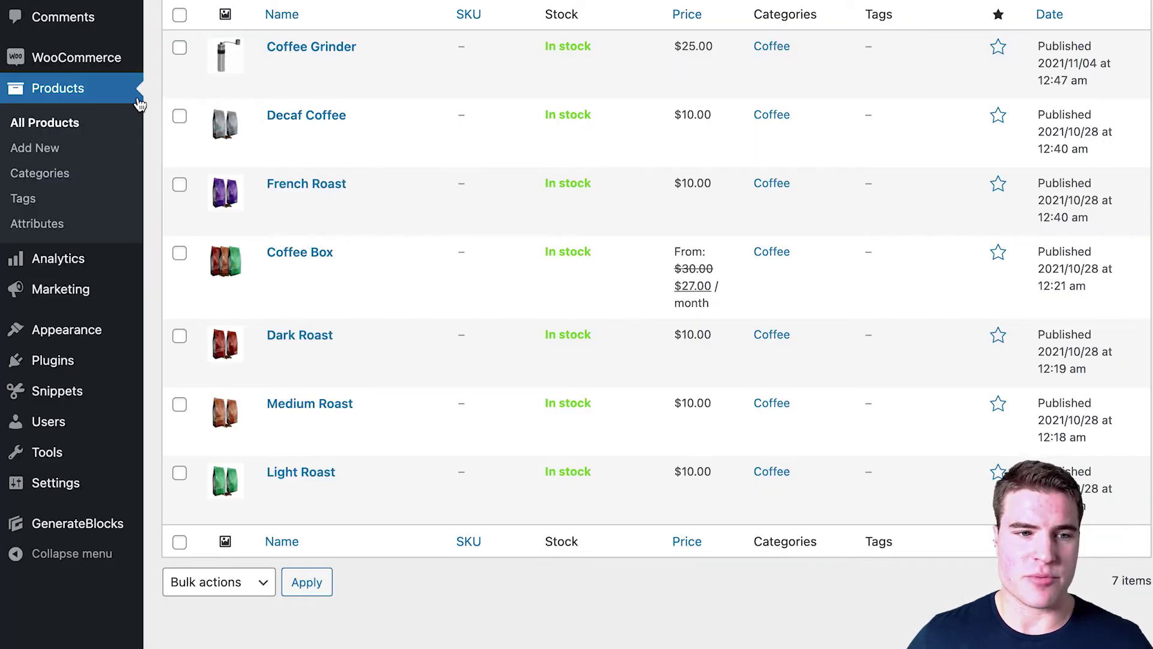
# Step: Open the store orders and inspect the completed $10 gift card order
pyautogui.moveTo(133, 67)
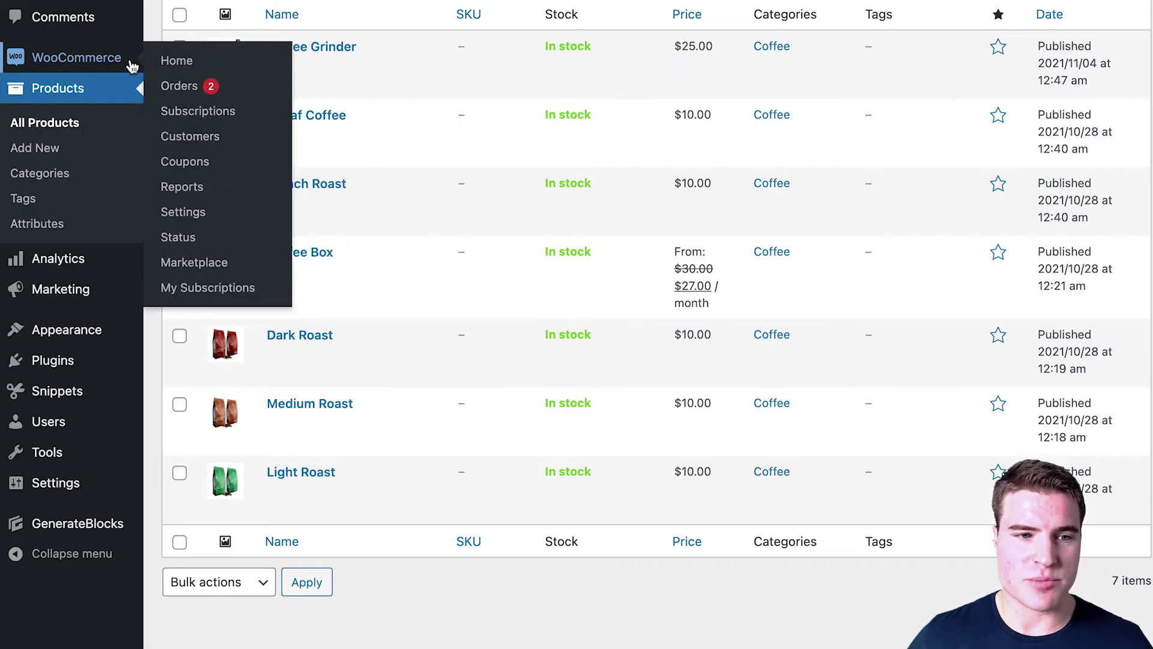
pyautogui.click(178, 85)
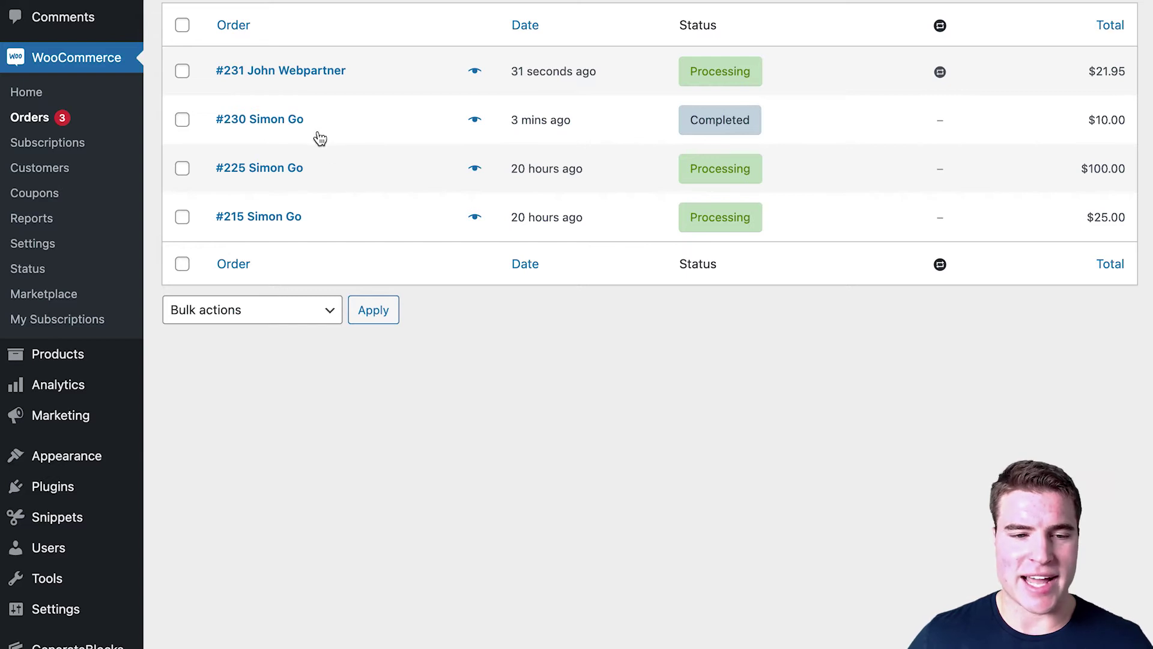
pyautogui.click(297, 123)
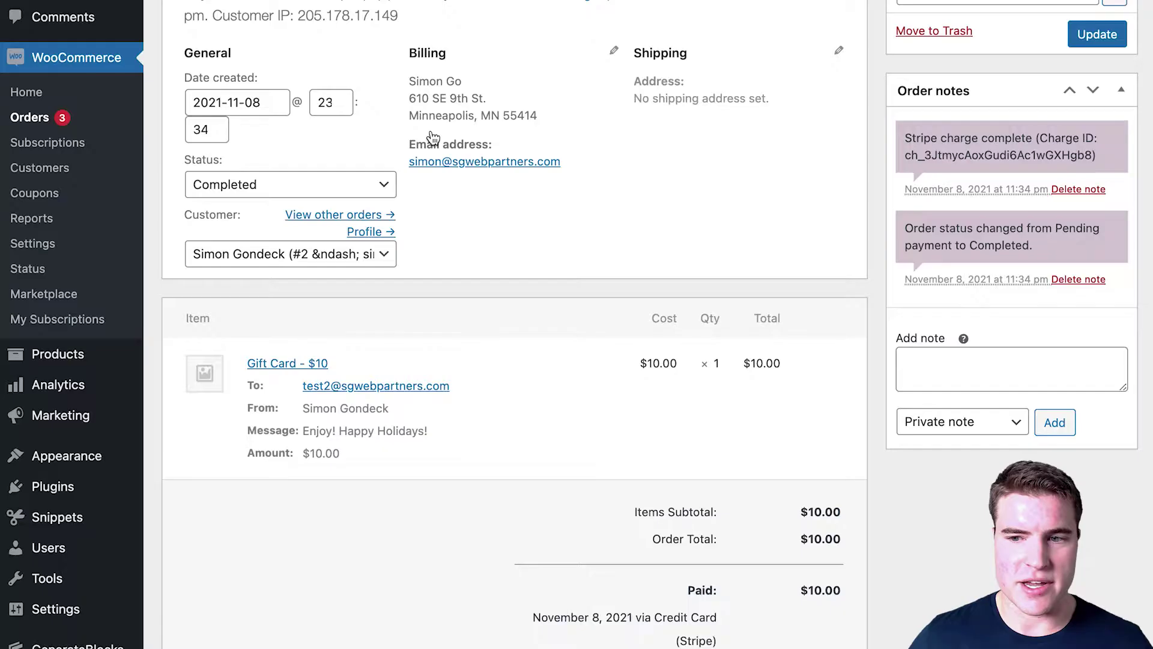
pyautogui.scroll(-1, 636, 165)
pyautogui.scroll(-2, 639, 161)
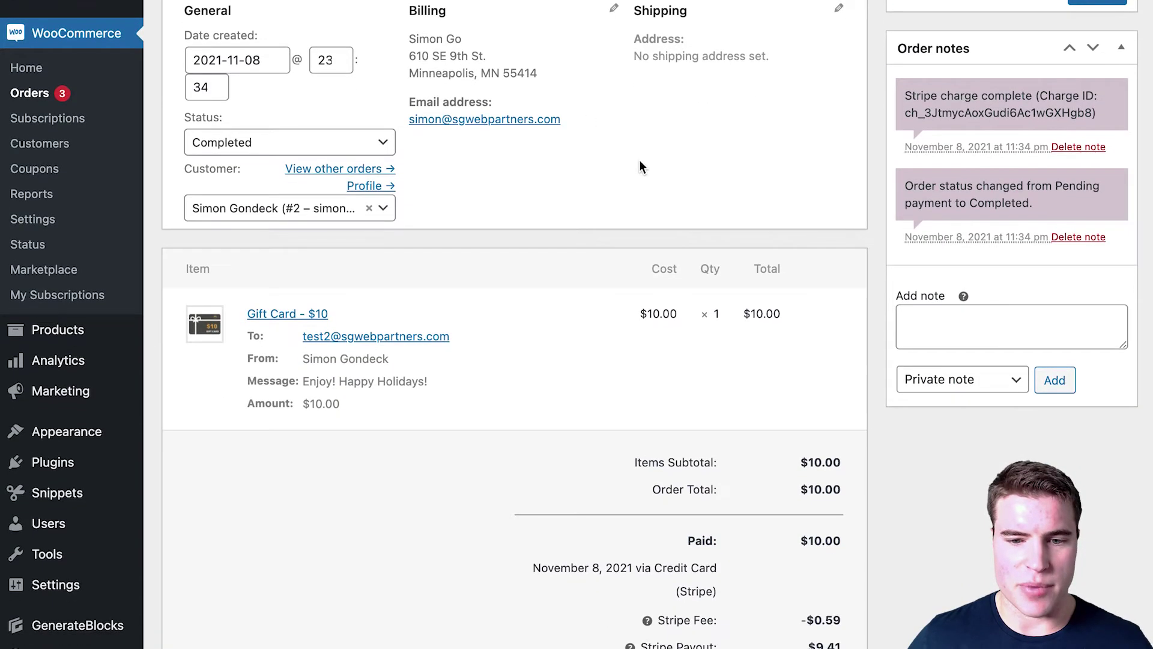
pyautogui.scroll(-10, 640, 161)
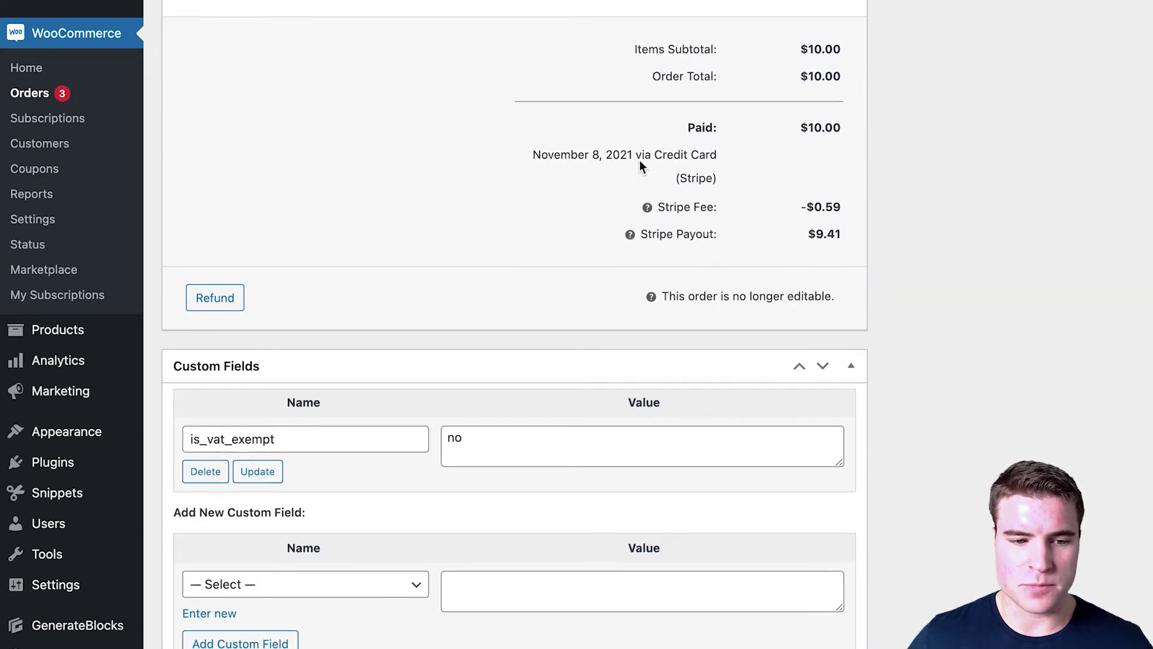
pyautogui.scroll(10, 640, 164)
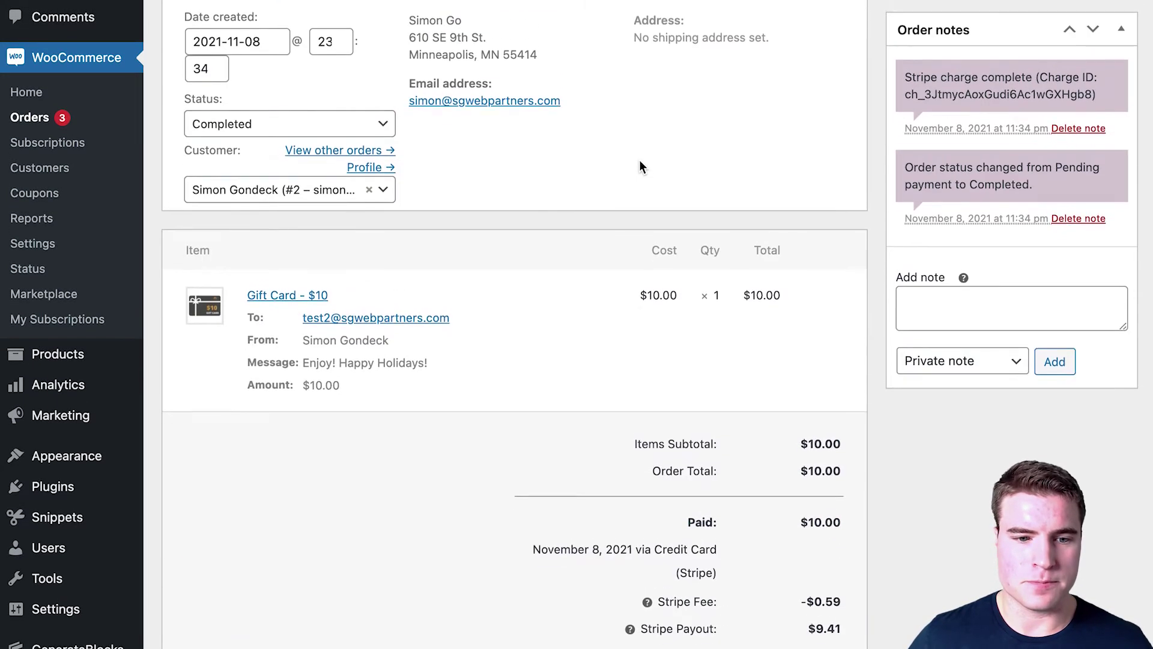
pyautogui.scroll(1, 639, 167)
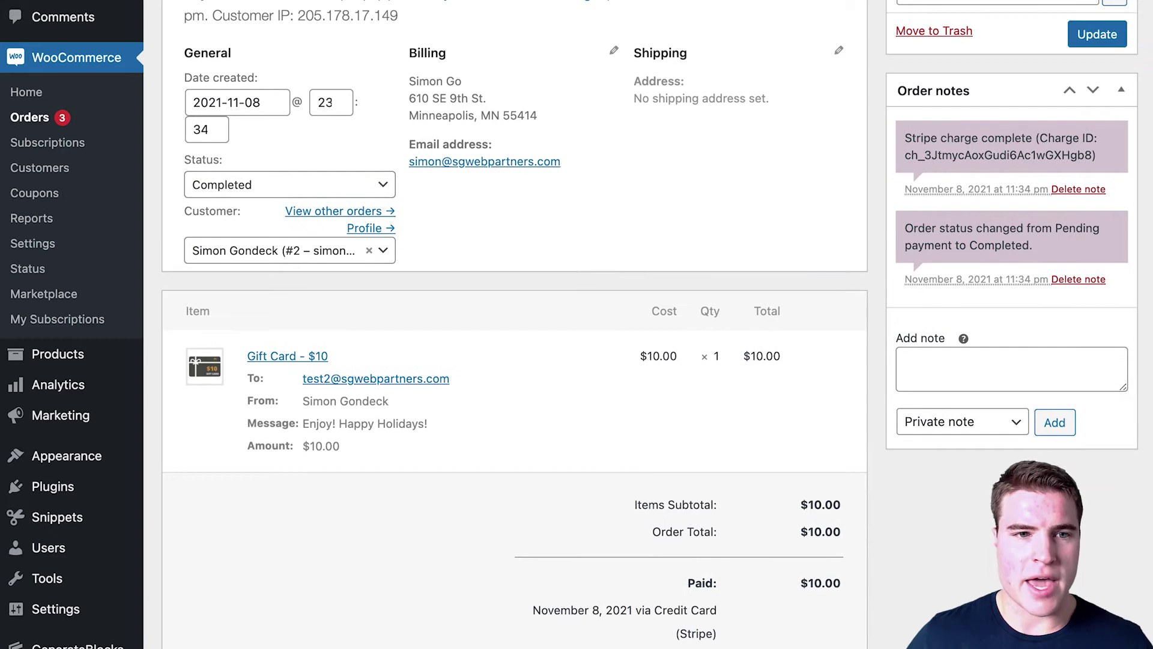
# Step: Open the newest processing order instead and select its gift card code
pyautogui.click(87, 123)
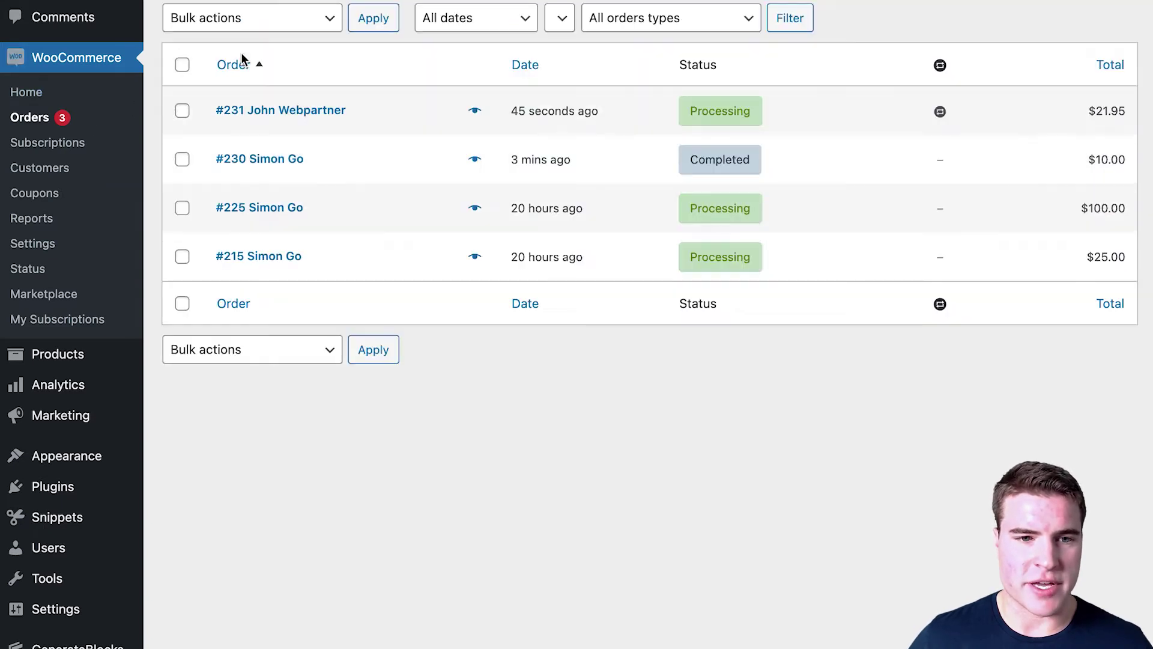
pyautogui.scroll(-1, 242, 58)
pyautogui.click(300, 72)
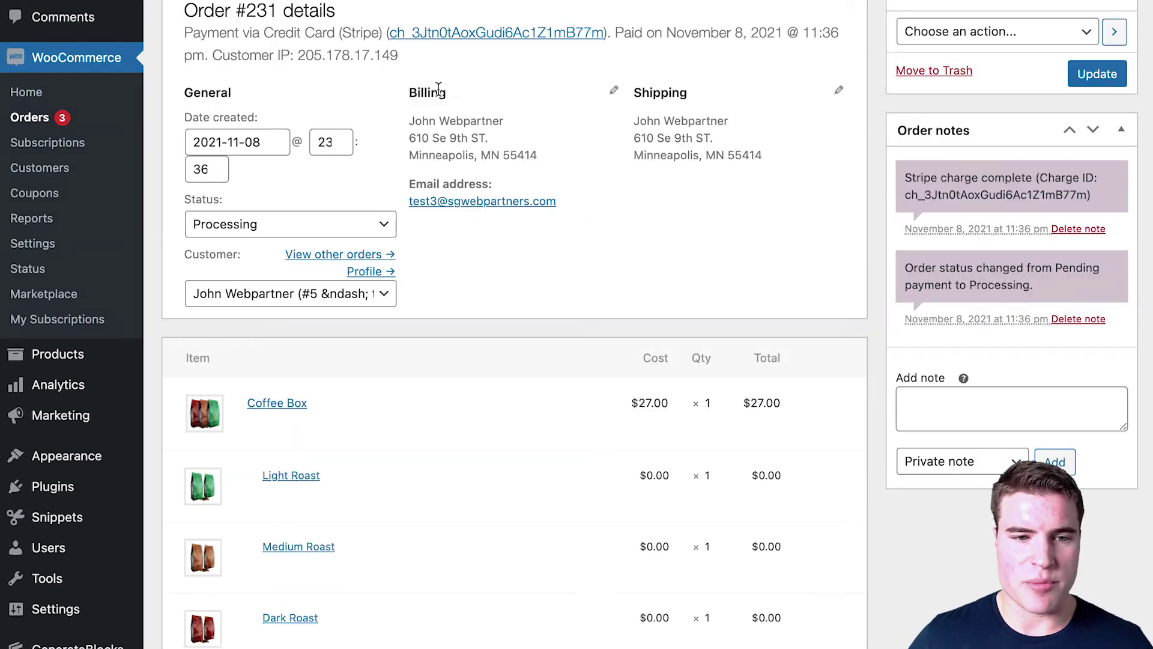
pyautogui.scroll(-7, 438, 90)
pyautogui.moveTo(448, 272); pyautogui.dragTo(321, 271)
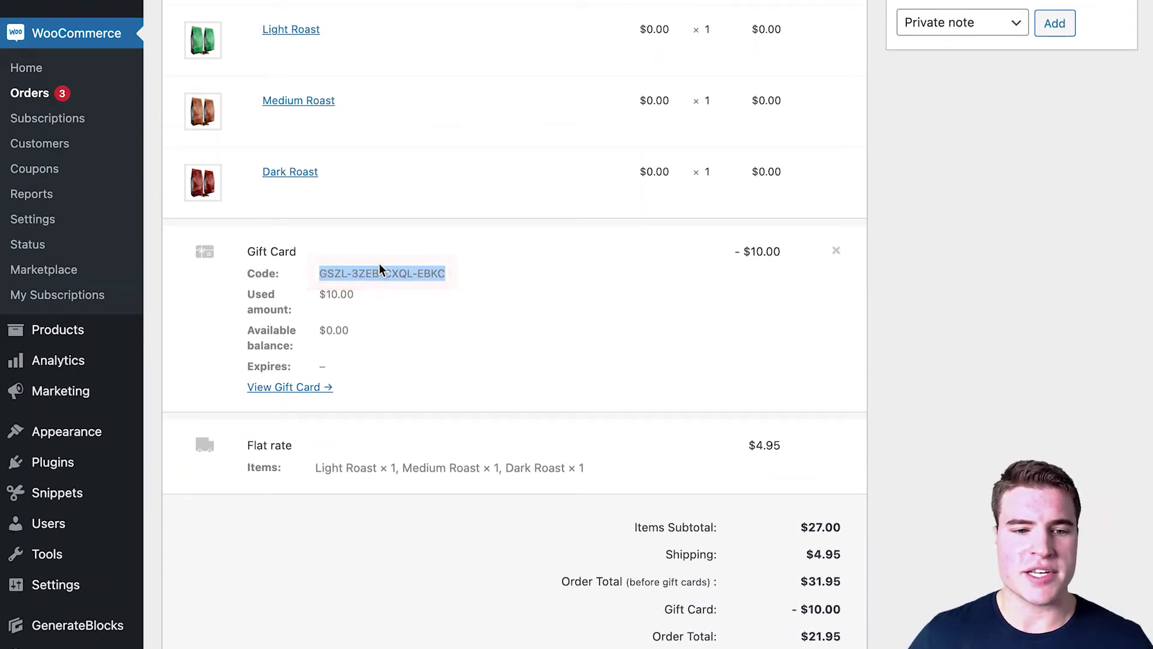
pyautogui.scroll(-1, 309, 382)
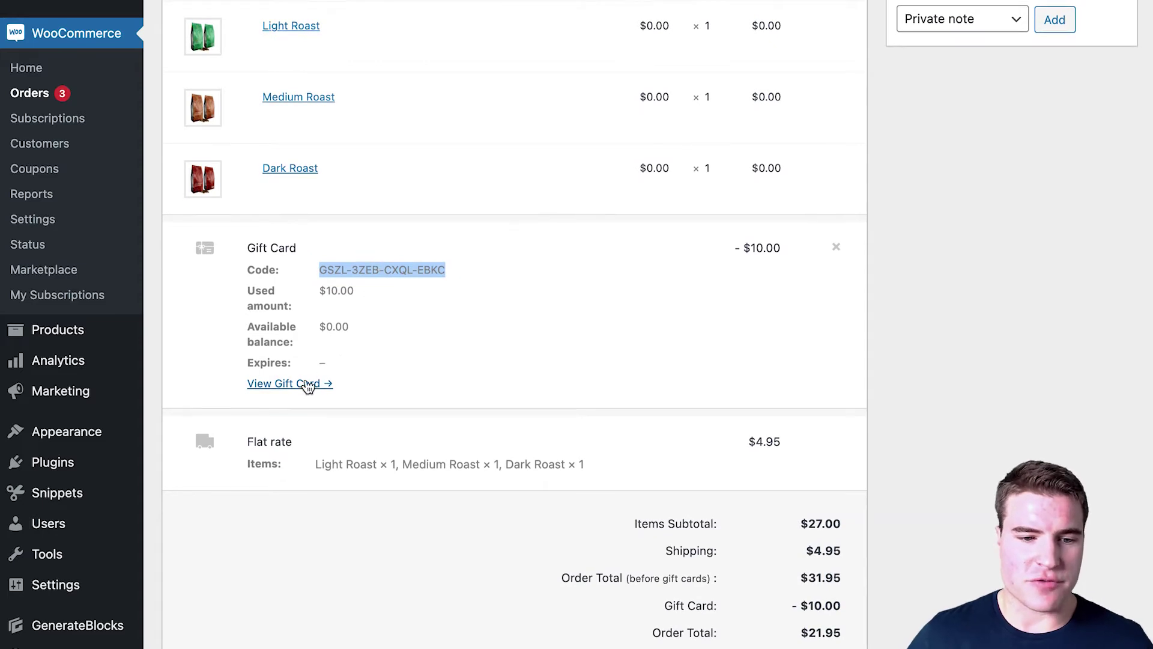
# Step: Open the redeemed gift card and review its Activity table
pyautogui.click(309, 384)
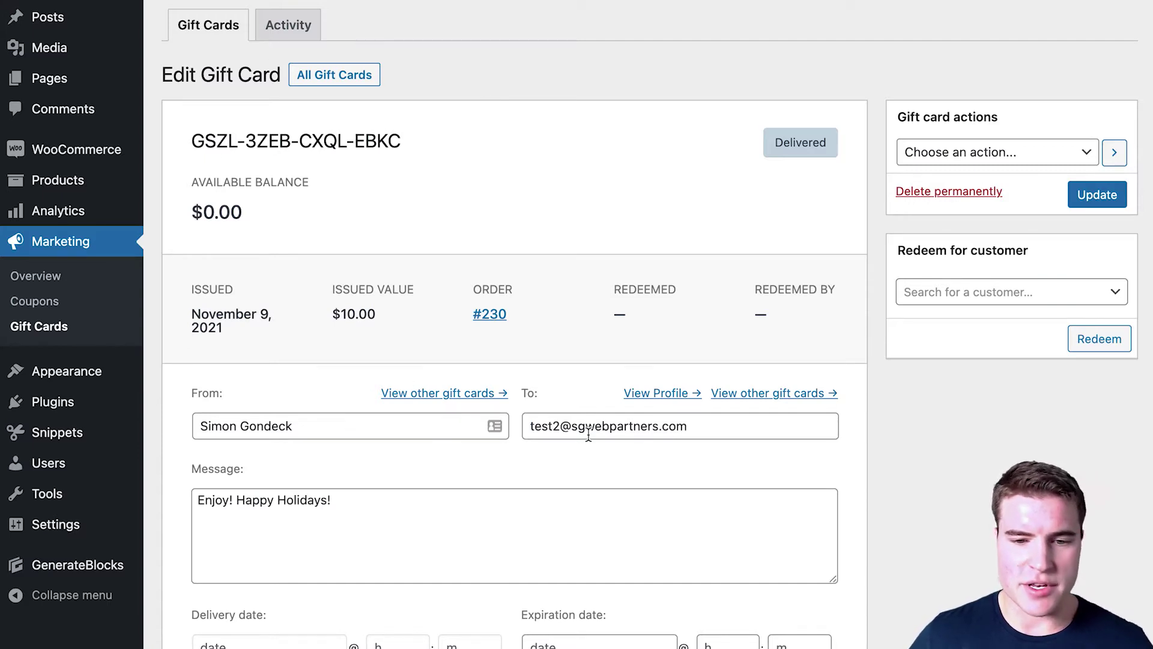
pyautogui.scroll(-3, 588, 415)
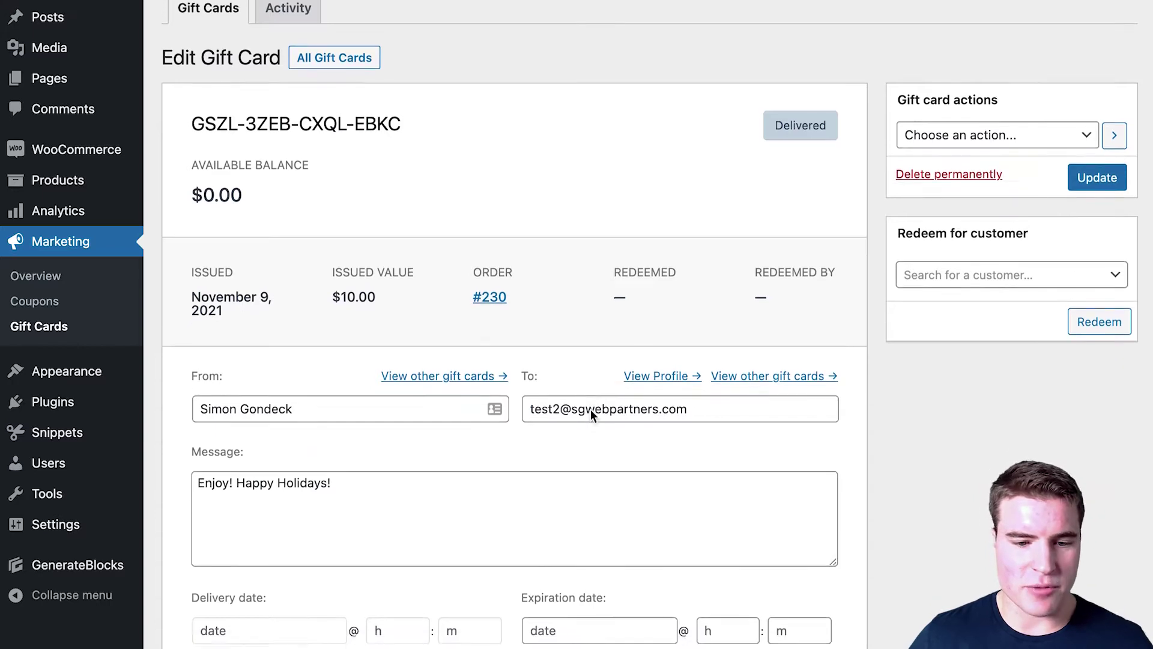
pyautogui.scroll(-6, 586, 402)
pyautogui.moveTo(534, 607)
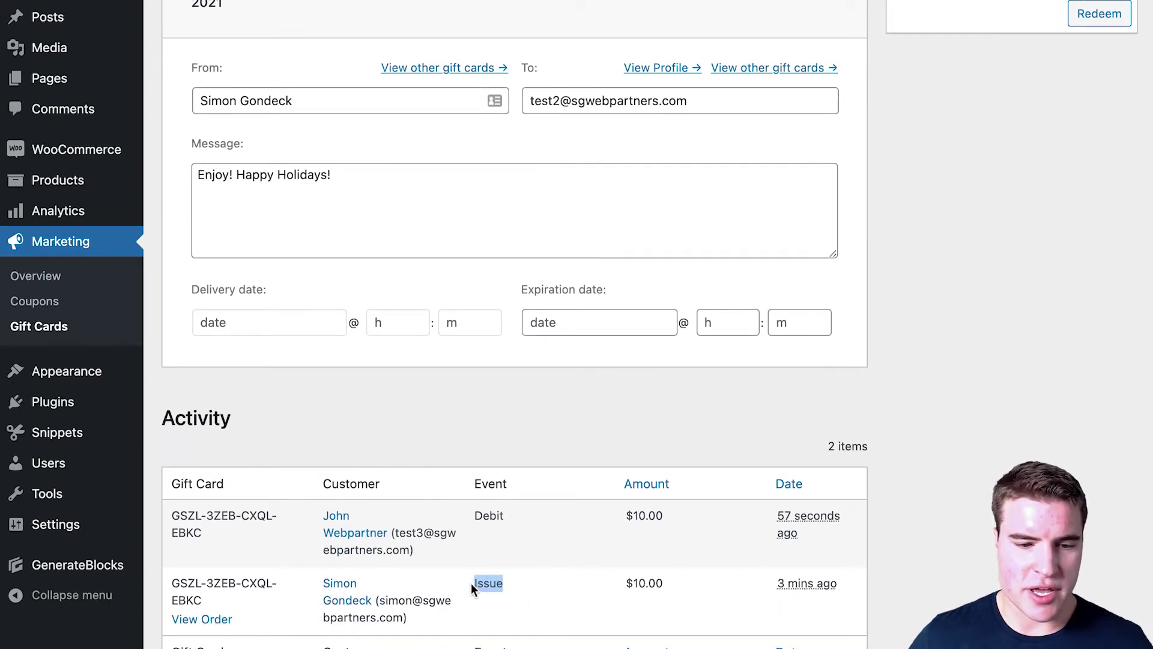
pyautogui.click(508, 528)
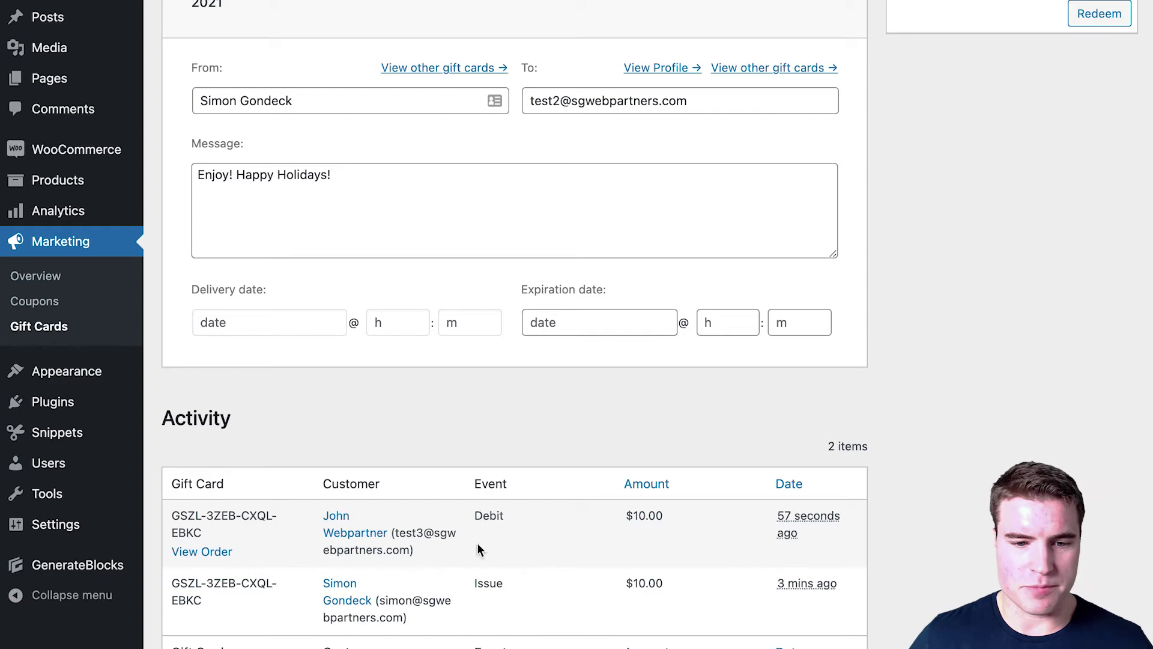
pyautogui.scroll(5, 505, 77)
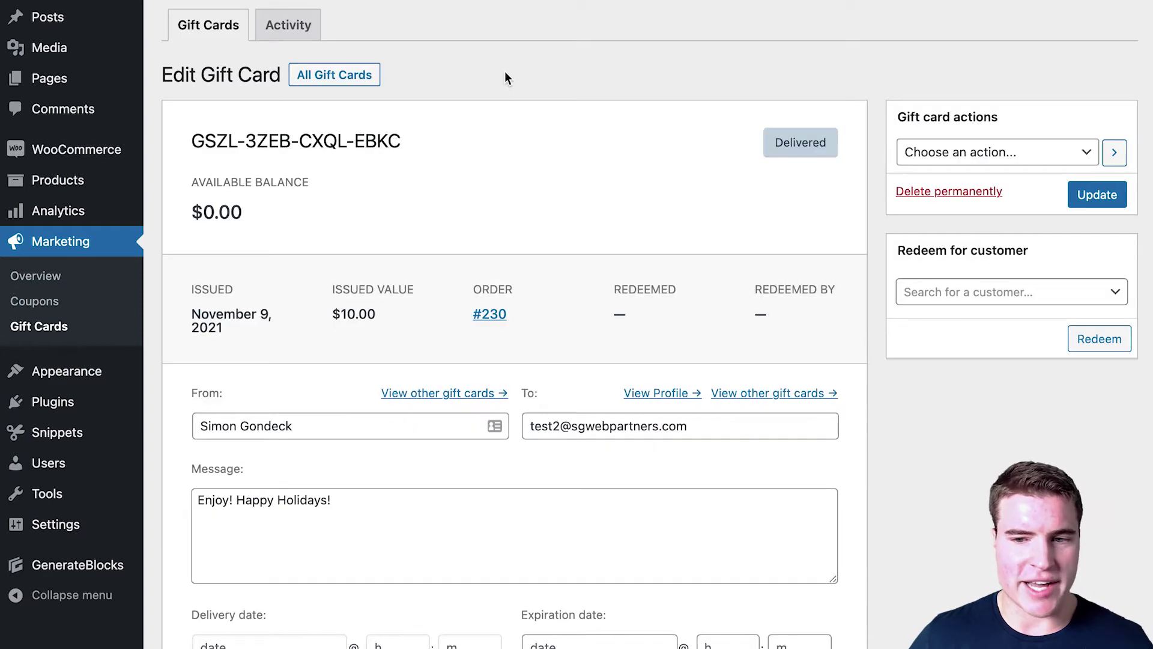
# Step: Check the Gift card actions list without choosing one, then go to Marketing > Gift Cards
pyautogui.click(988, 162)
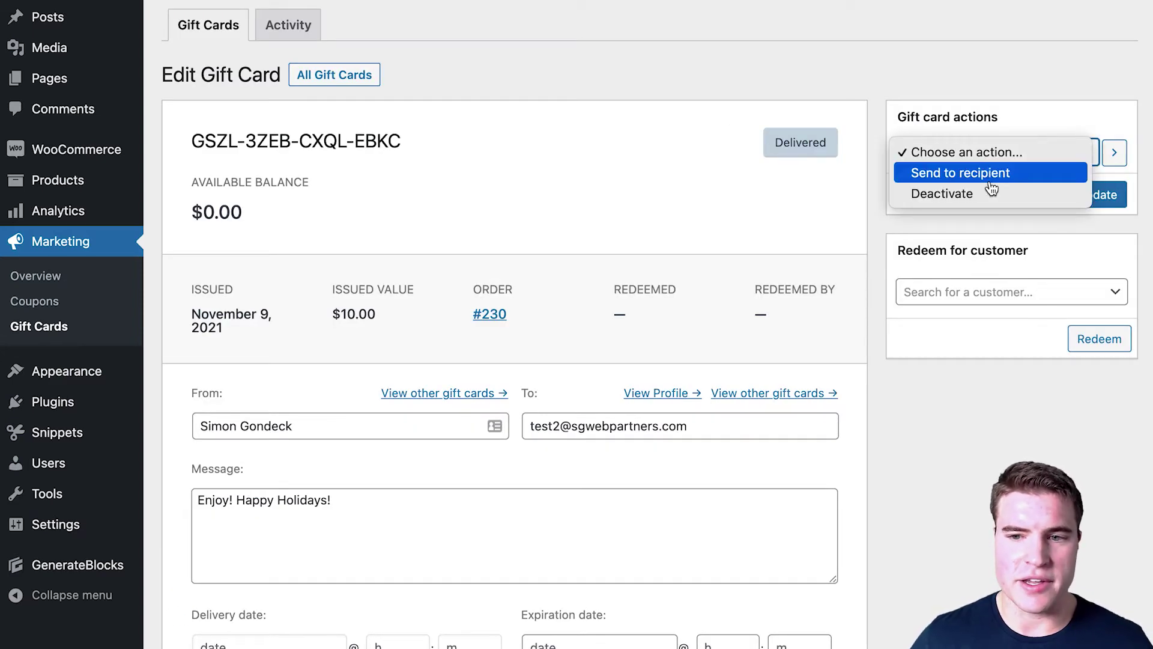
pyautogui.click(652, 40)
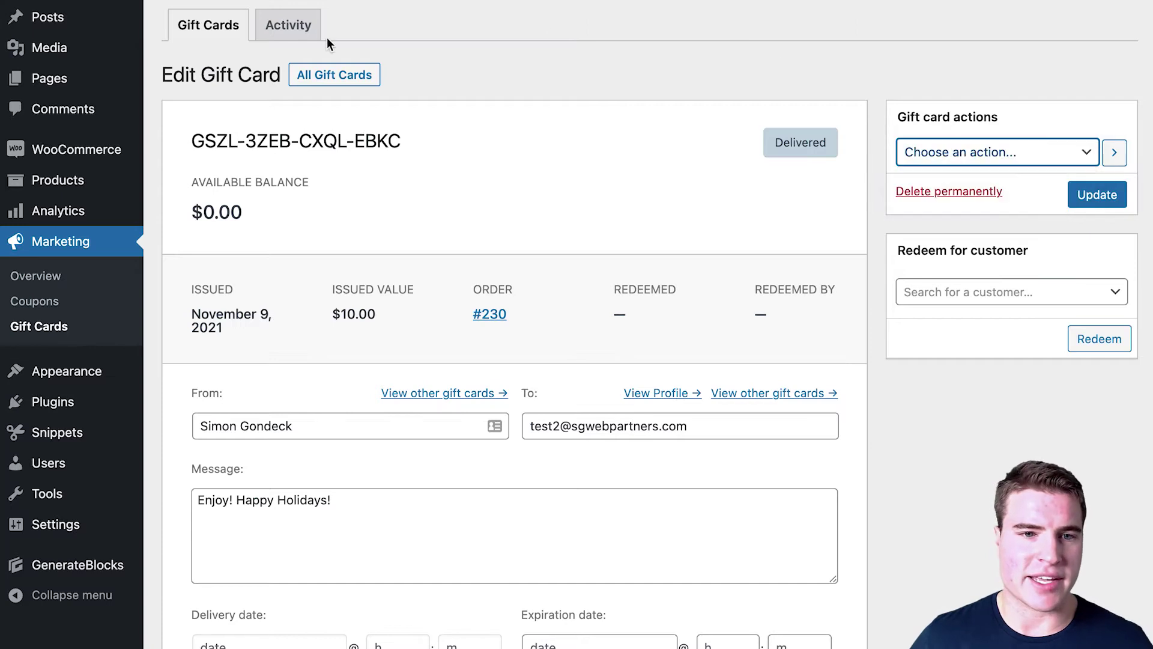
pyautogui.click(91, 326)
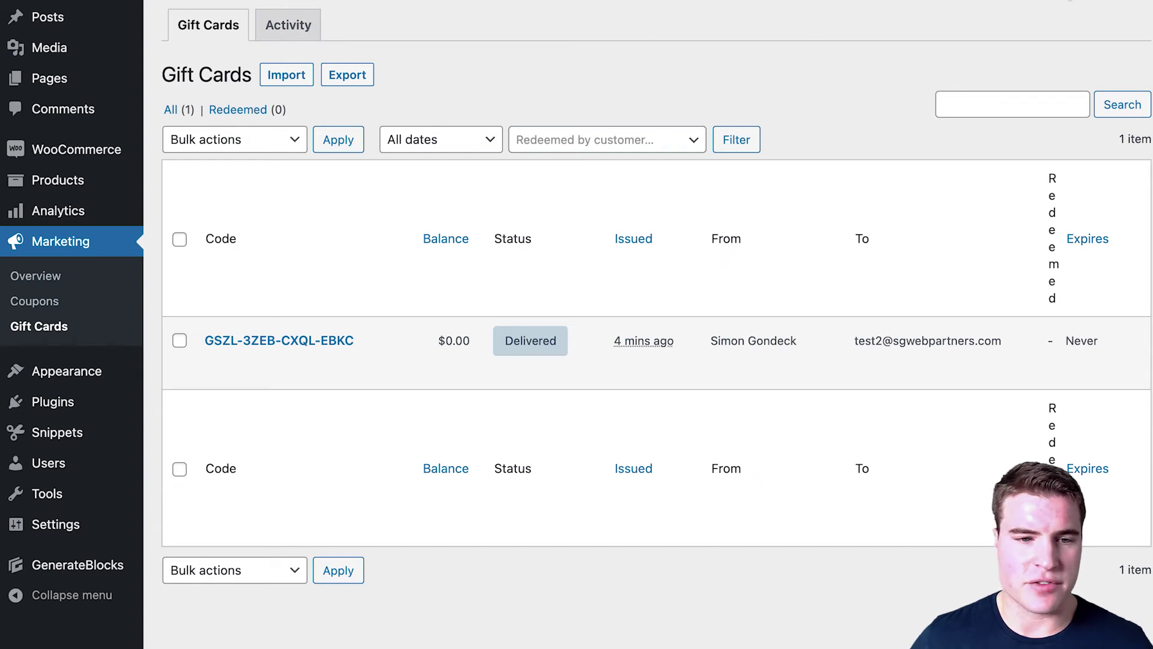
# Step: Show the gift card's Activity log with its $10.00 Issue and Debit entries
pyautogui.click(292, 25)
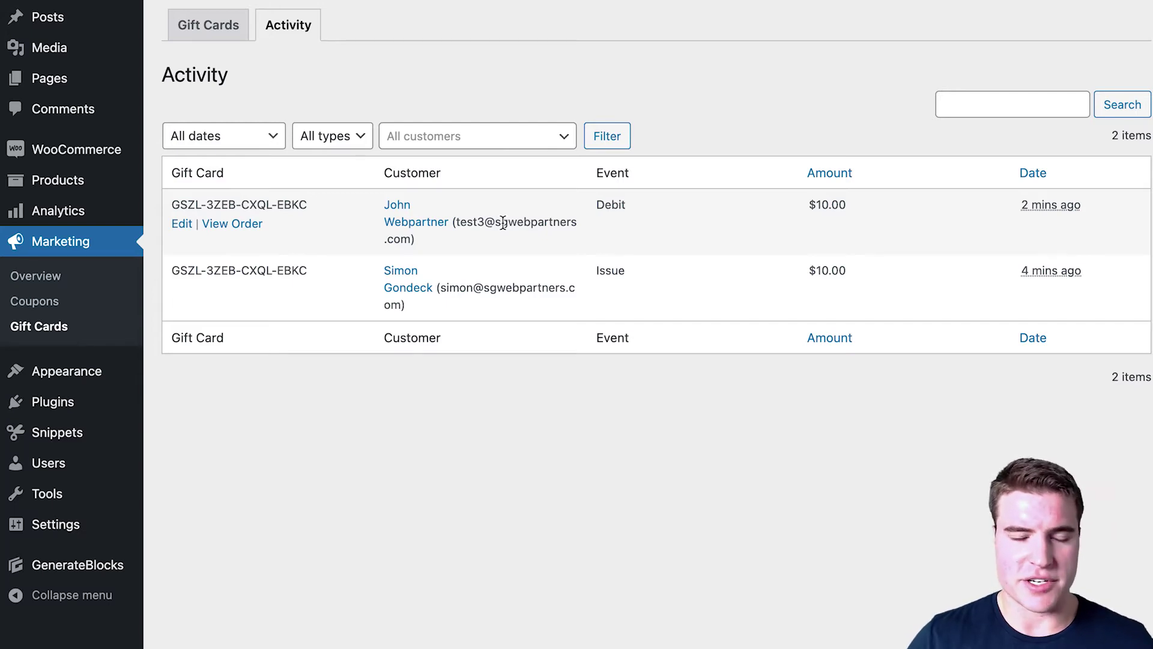
# Step: Go to WooCommerce Settings on the Gift Cards tab to review its account, cart and privacy options
pyautogui.moveTo(110, 155)
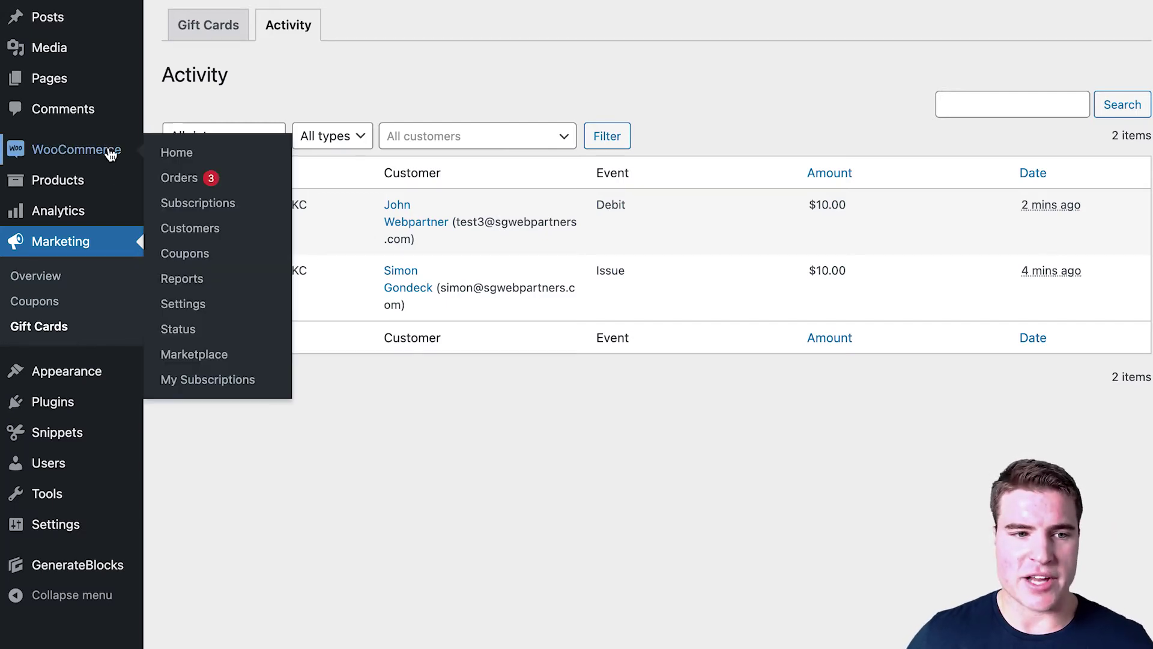
pyautogui.click(183, 304)
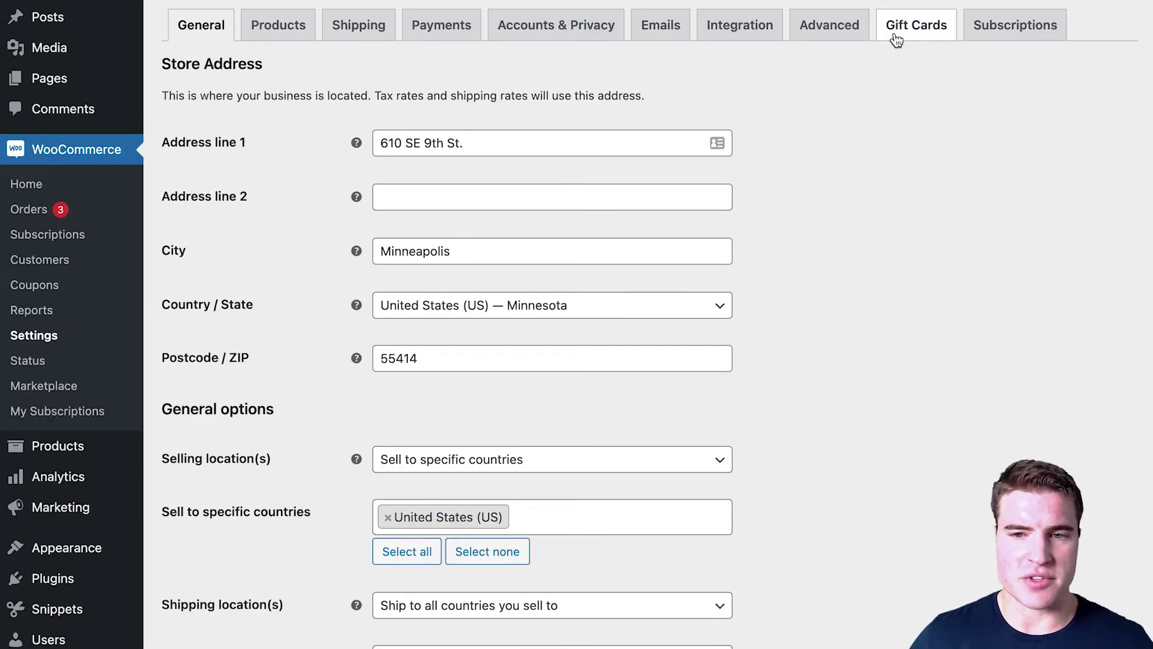
pyautogui.click(896, 37)
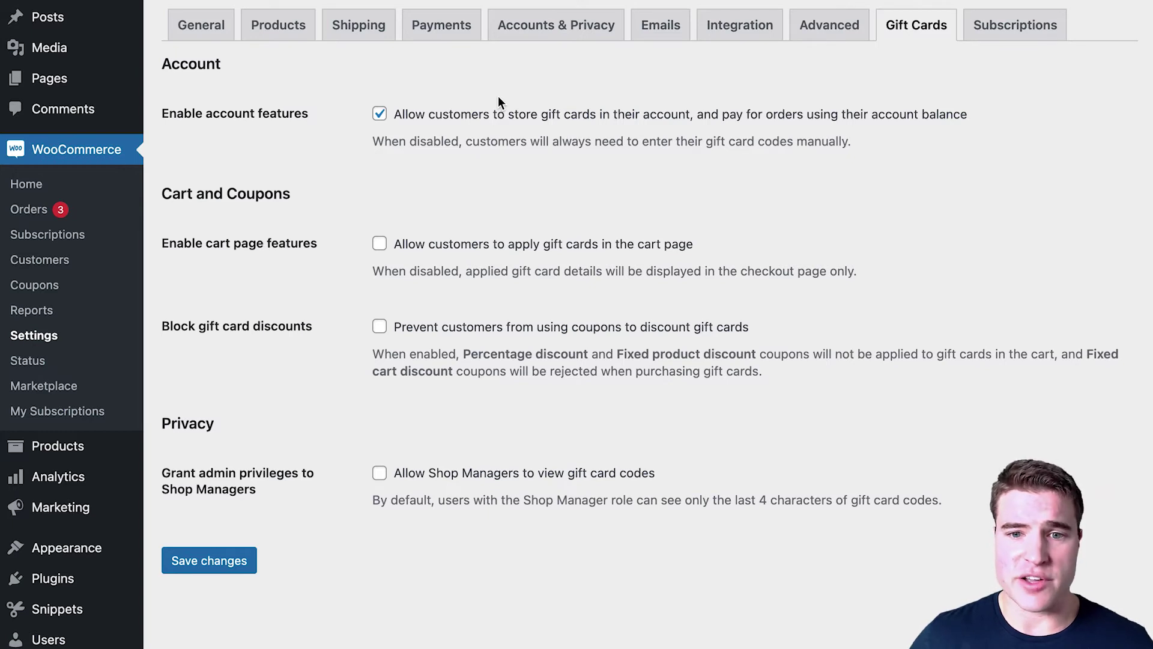
pyautogui.scroll(-1, 490, 210)
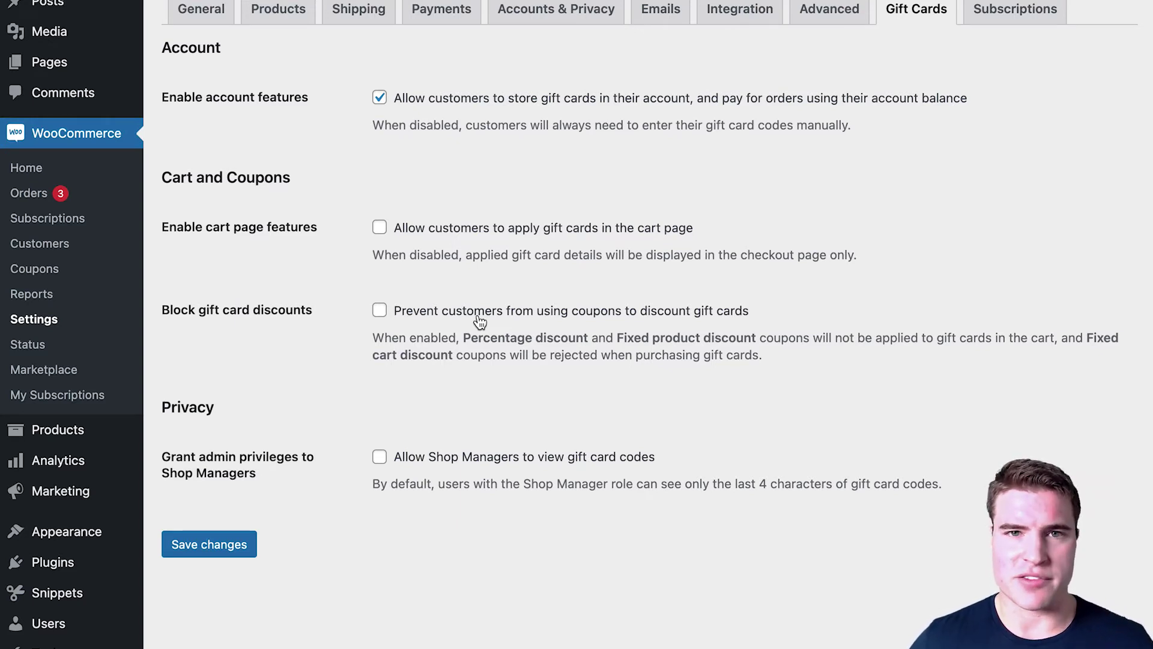
# Step: Toggle 'Prevent customers from using coupons to discount gift cards' on and back off, then save
pyautogui.click(479, 321)
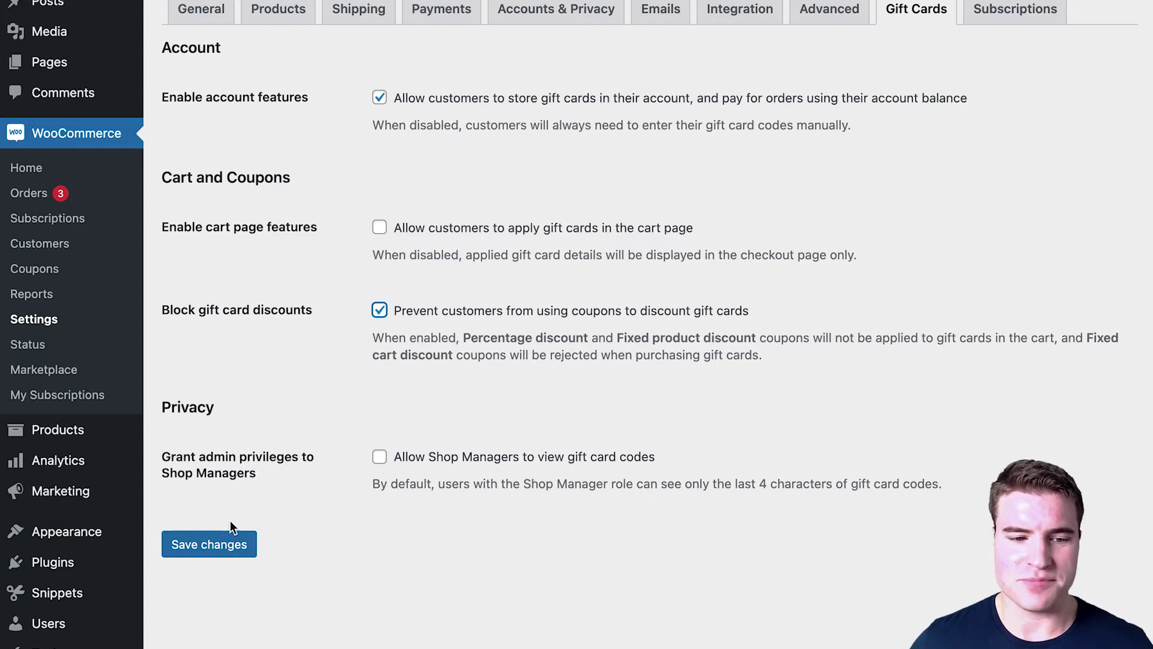
pyautogui.click(379, 310)
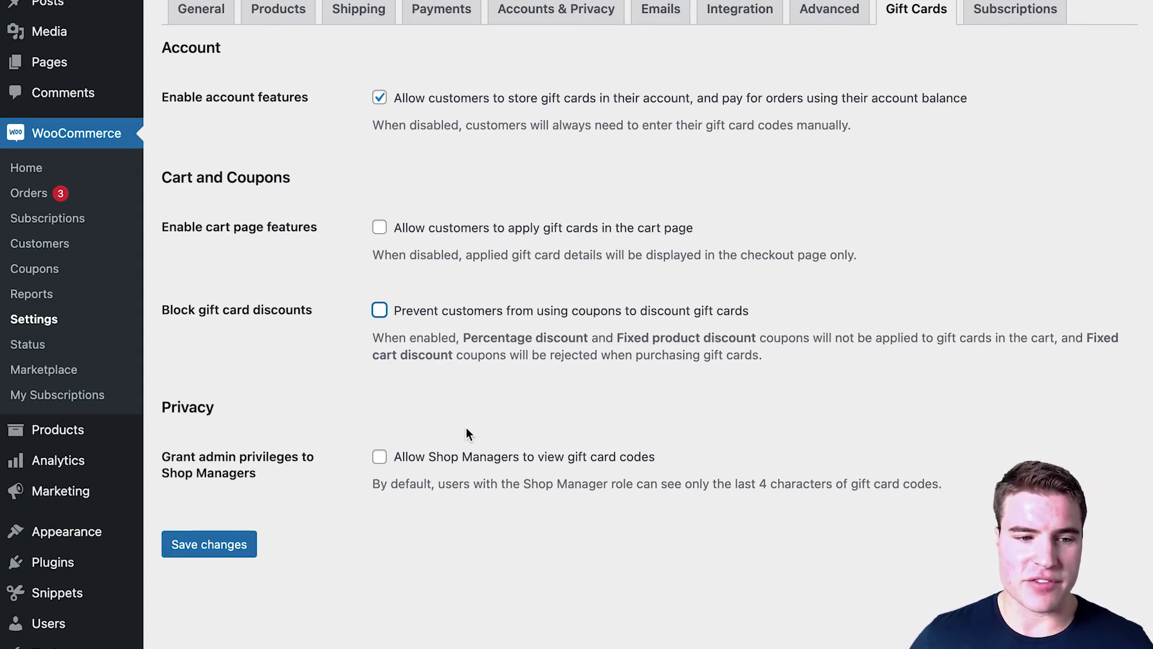
pyautogui.moveTo(130, 491)
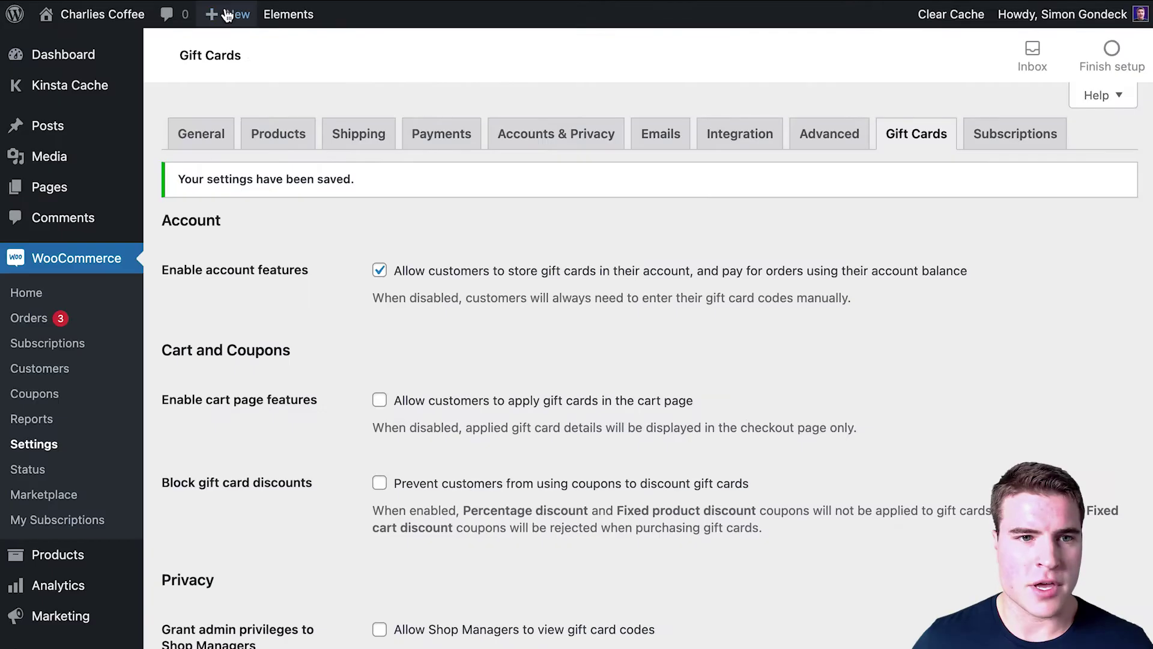
pyautogui.moveTo(231, 14)
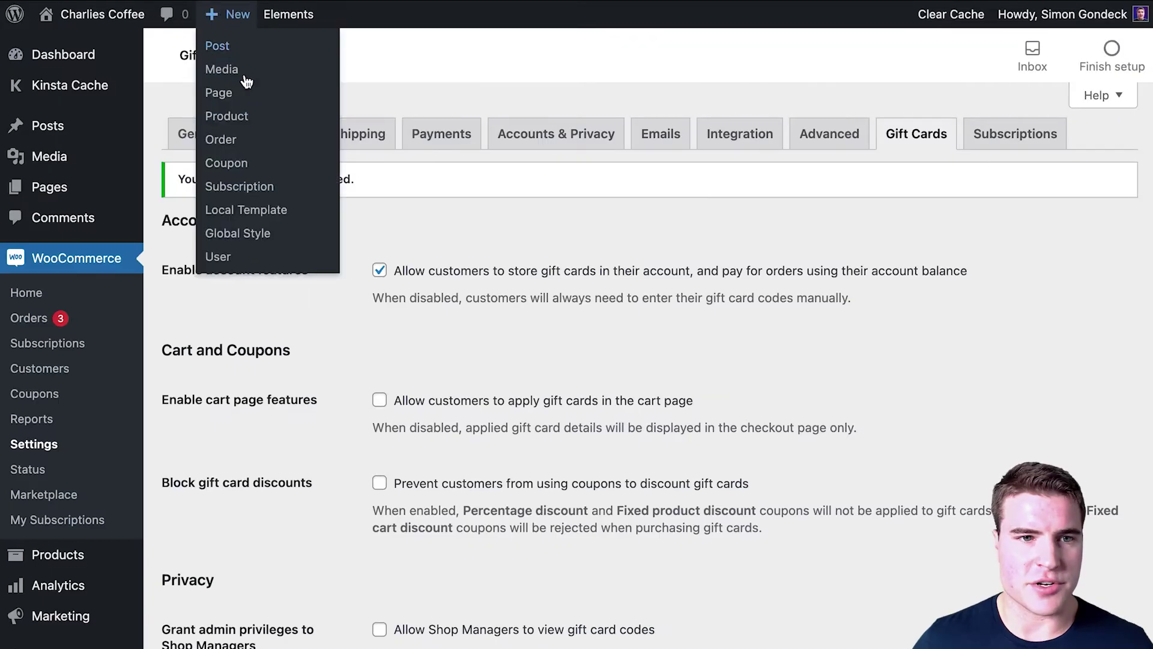
# Step: Start a new product named 'Gift Card', marked as a gift card and set to Variable product
pyautogui.click(240, 117)
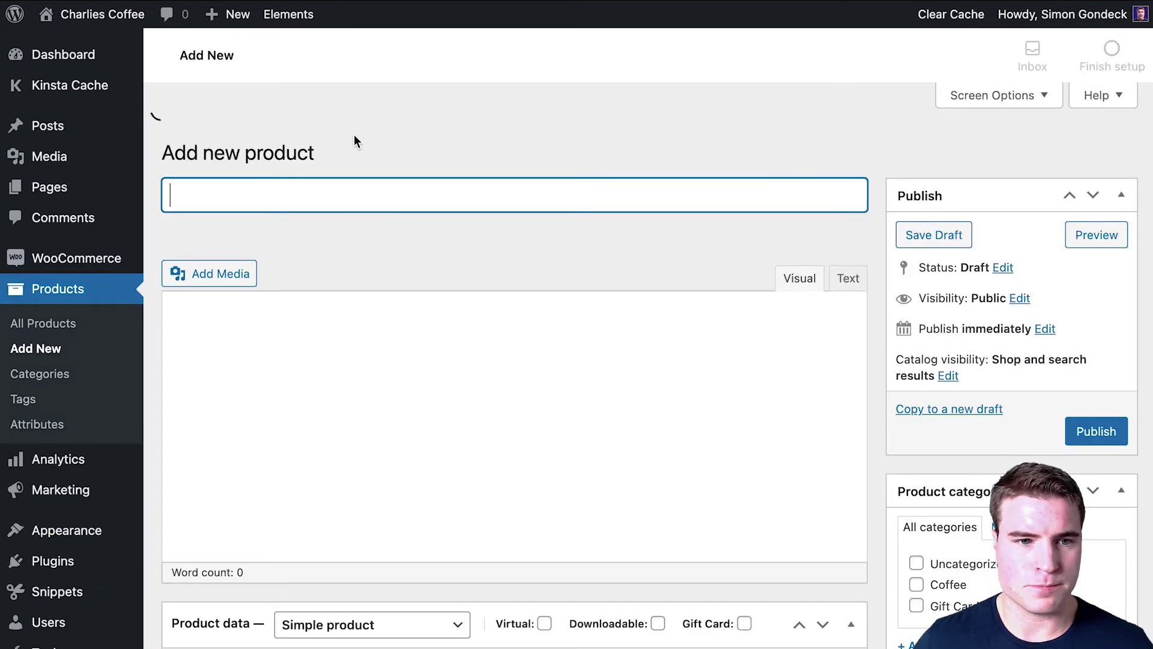
pyautogui.write('Gift Card')
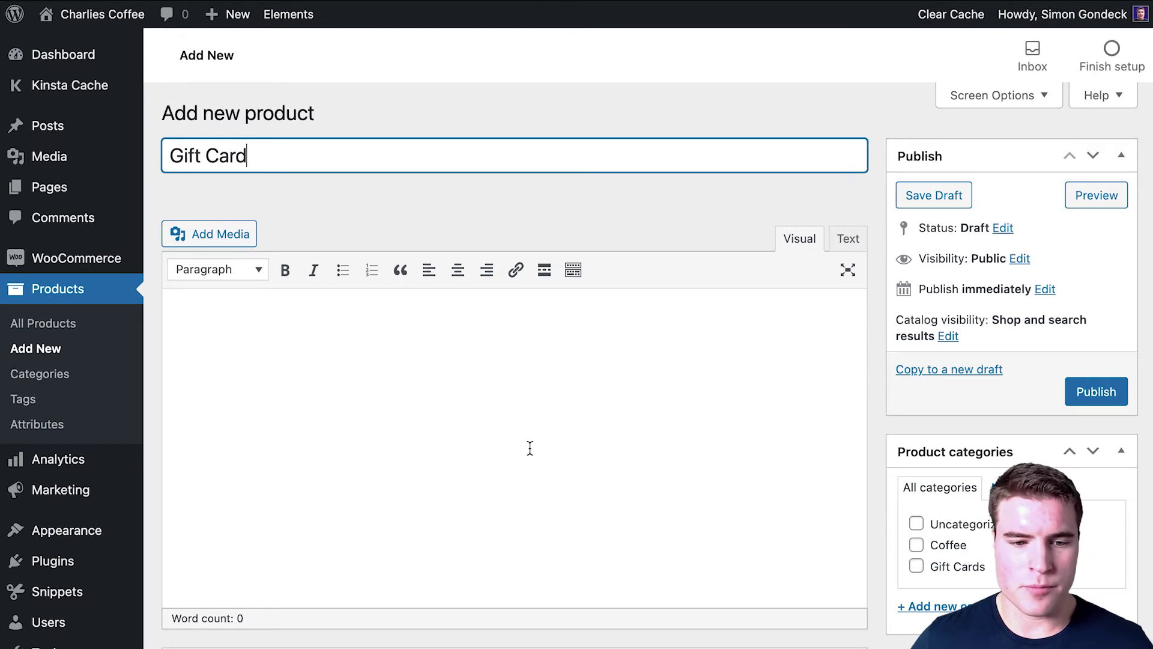
pyautogui.scroll(-5, 530, 448)
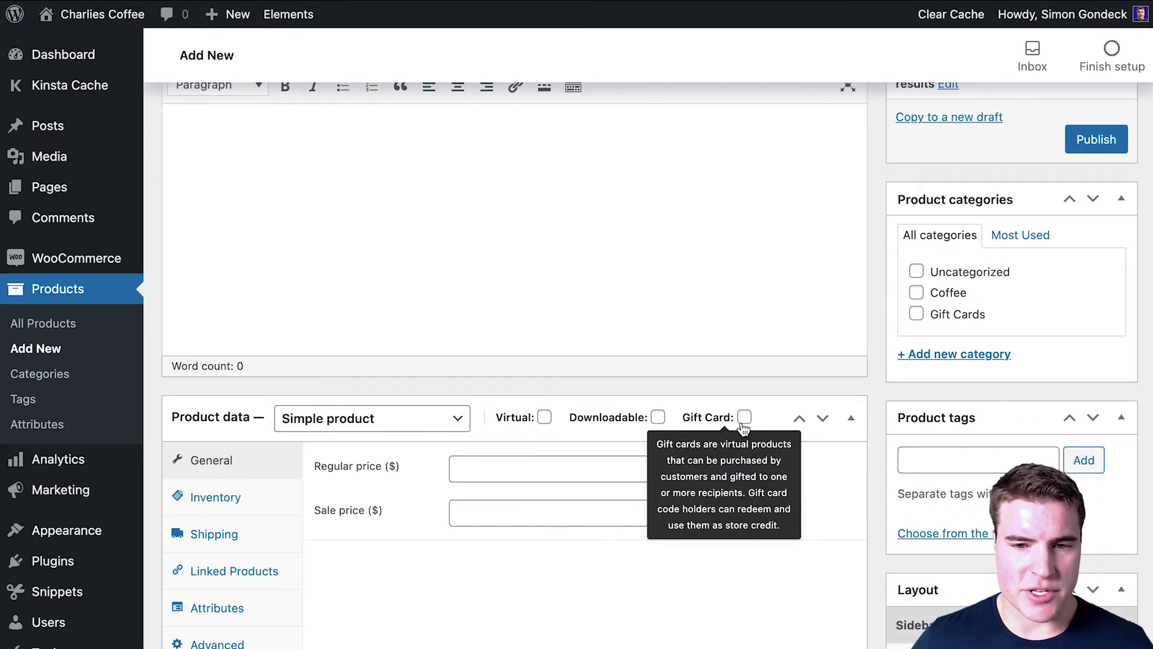
pyautogui.click(744, 417)
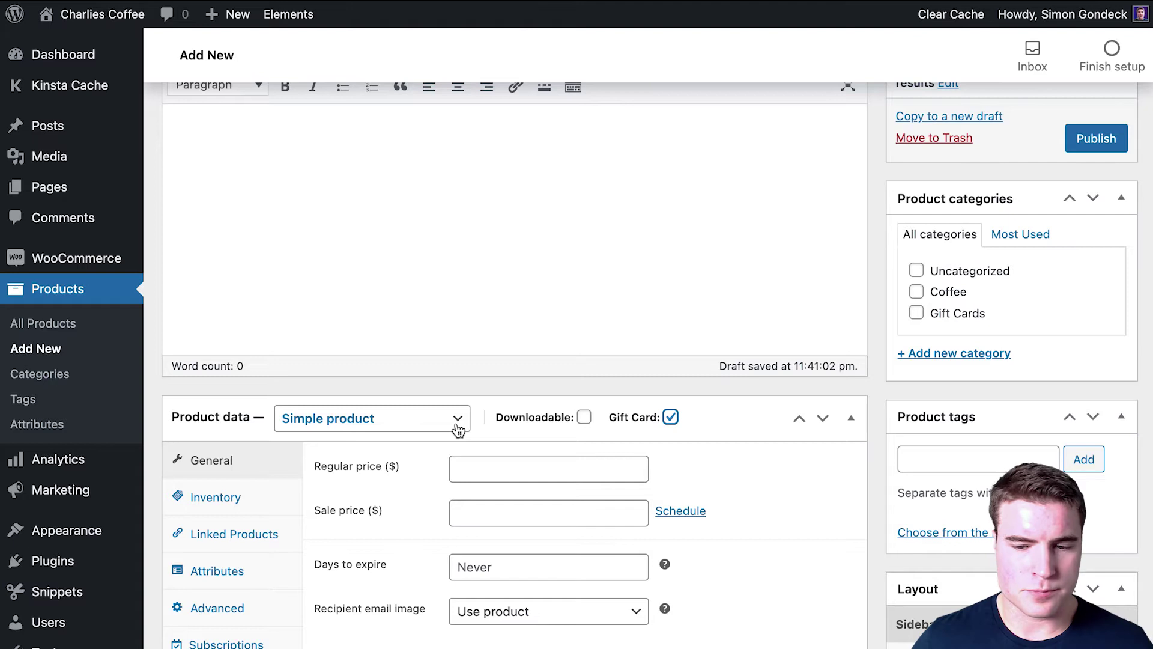
pyautogui.click(409, 418)
pyautogui.click(413, 479)
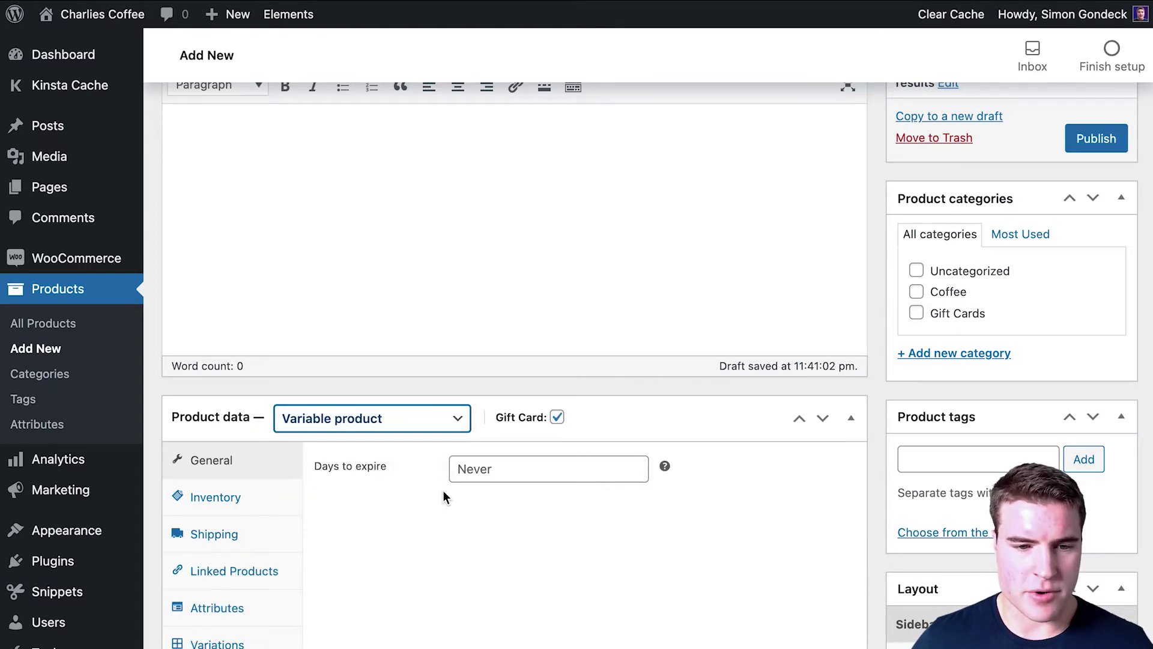
pyautogui.scroll(-1, 445, 462)
pyautogui.scroll(-3, 445, 463)
# Step: Add a Design attribute with values Classic|Birthday, used for variations, and save it
pyautogui.click(273, 459)
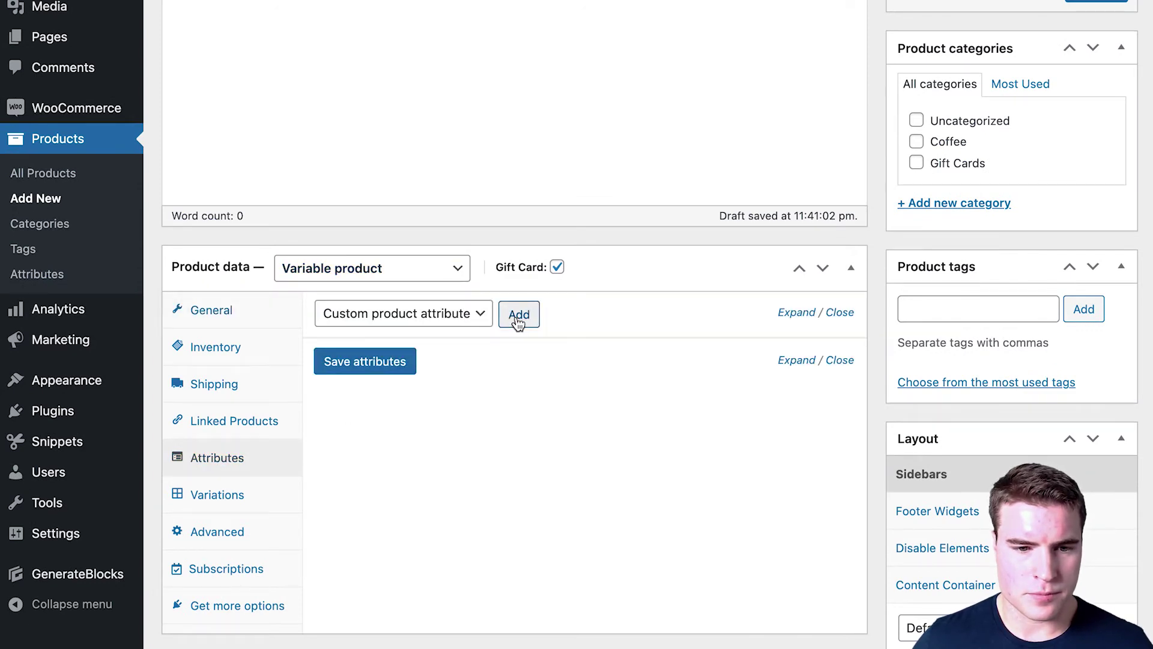
pyautogui.click(518, 314)
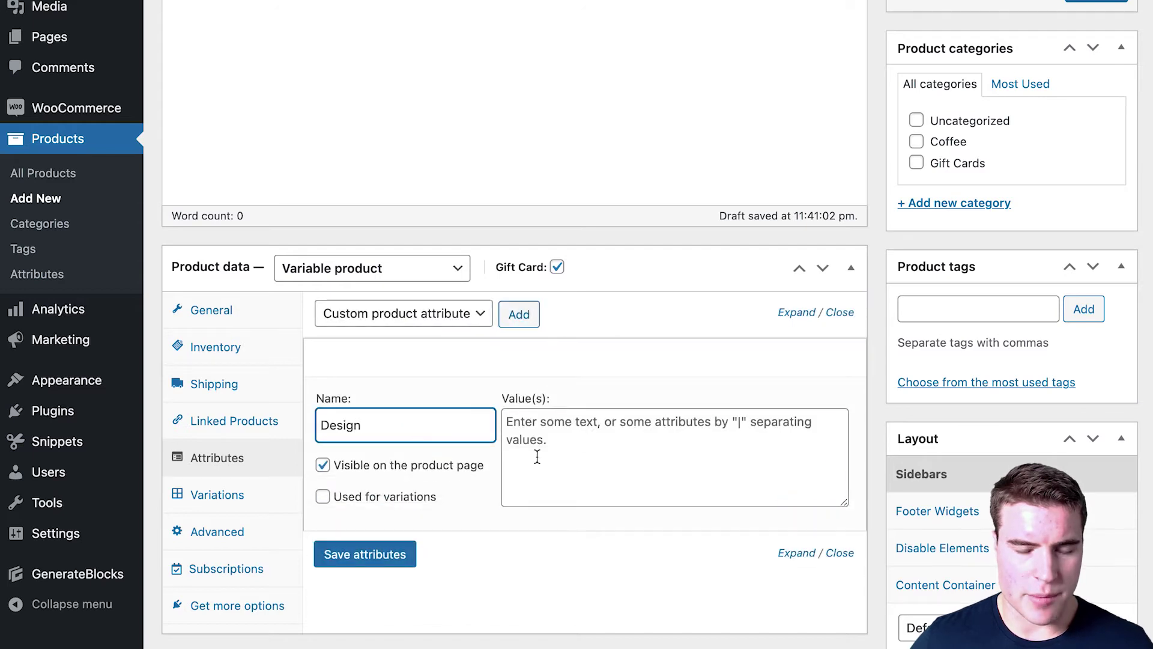
pyautogui.click(560, 456)
pyautogui.write('Classic|Birthday')
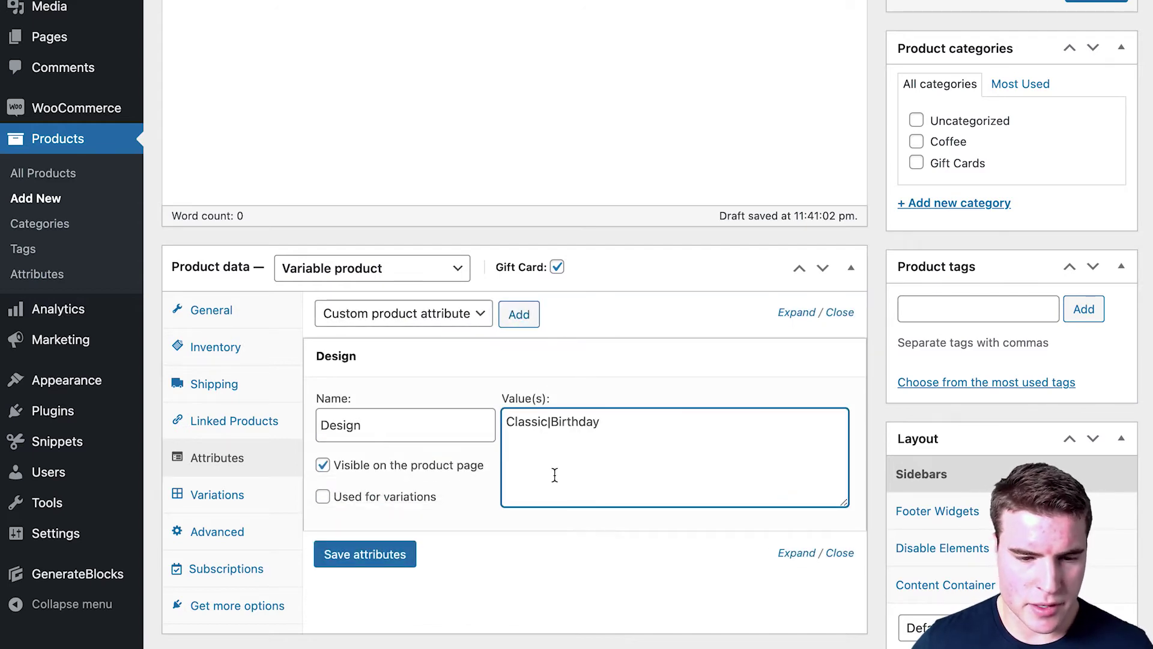
pyautogui.click(397, 499)
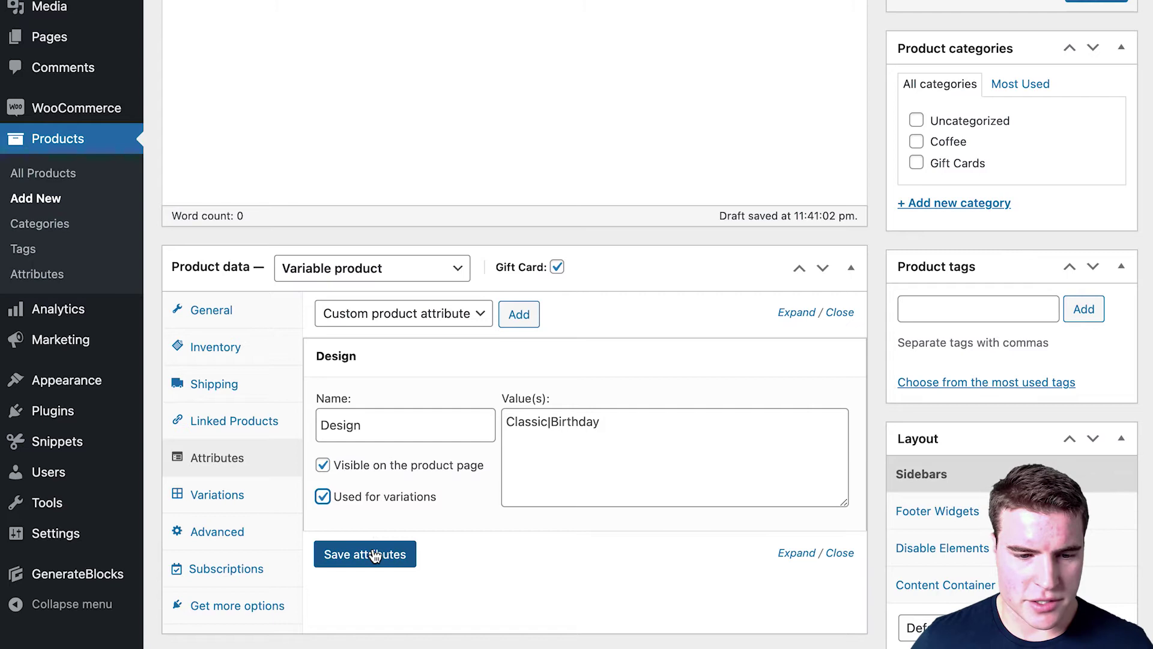
pyautogui.click(373, 554)
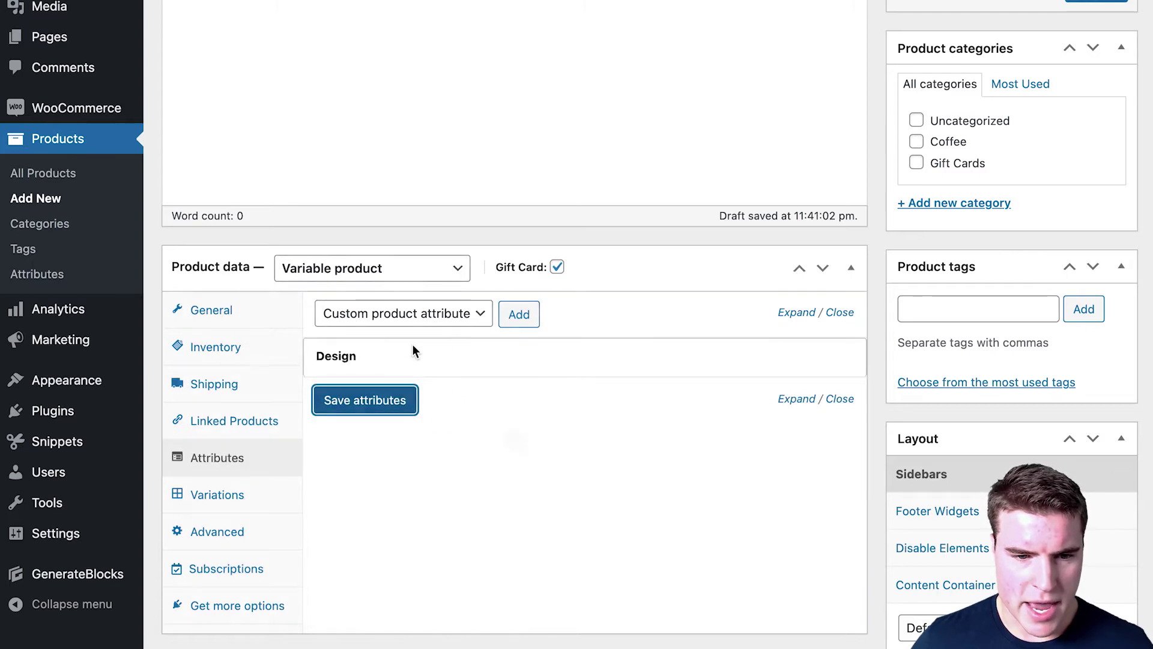
# Step: Add an Amount attribute with value 10, used for variations, move it above Design and save
pyautogui.click(518, 314)
pyautogui.click(381, 476)
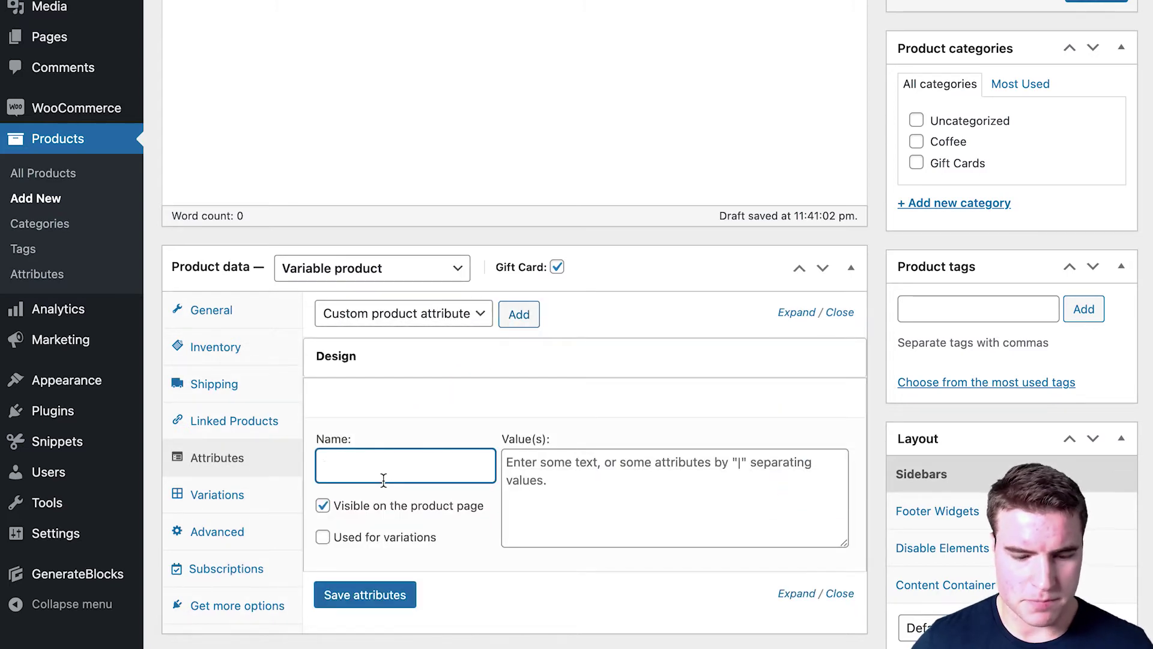
pyautogui.write('Amount')
pyautogui.click(514, 494)
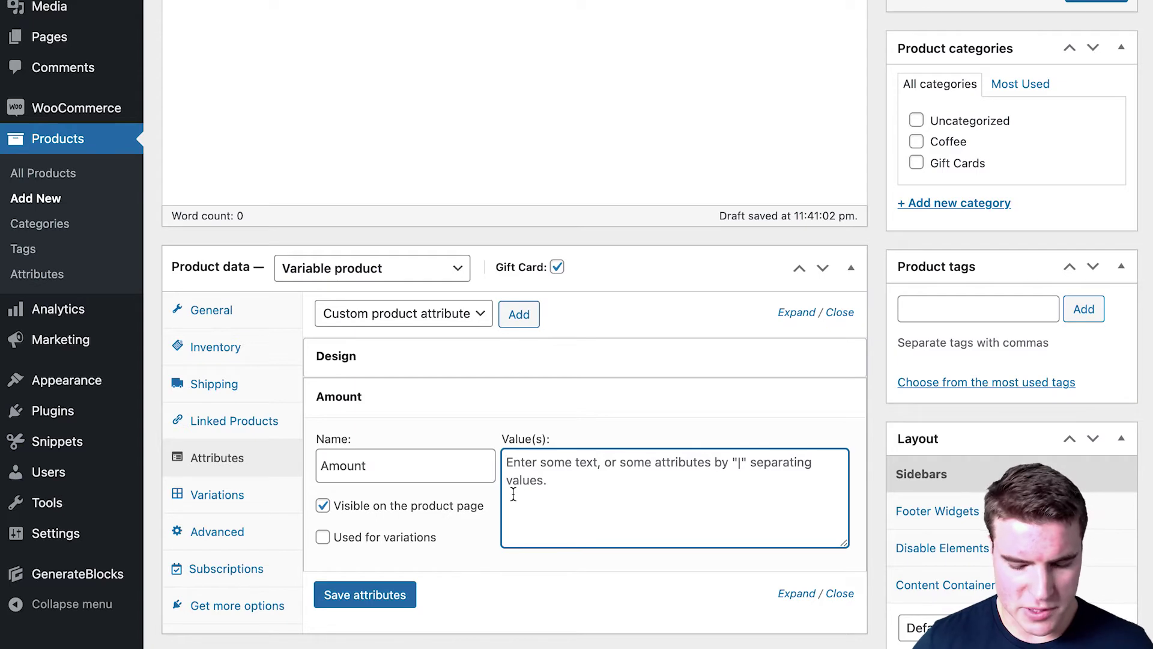
pyautogui.write('10|25|50')
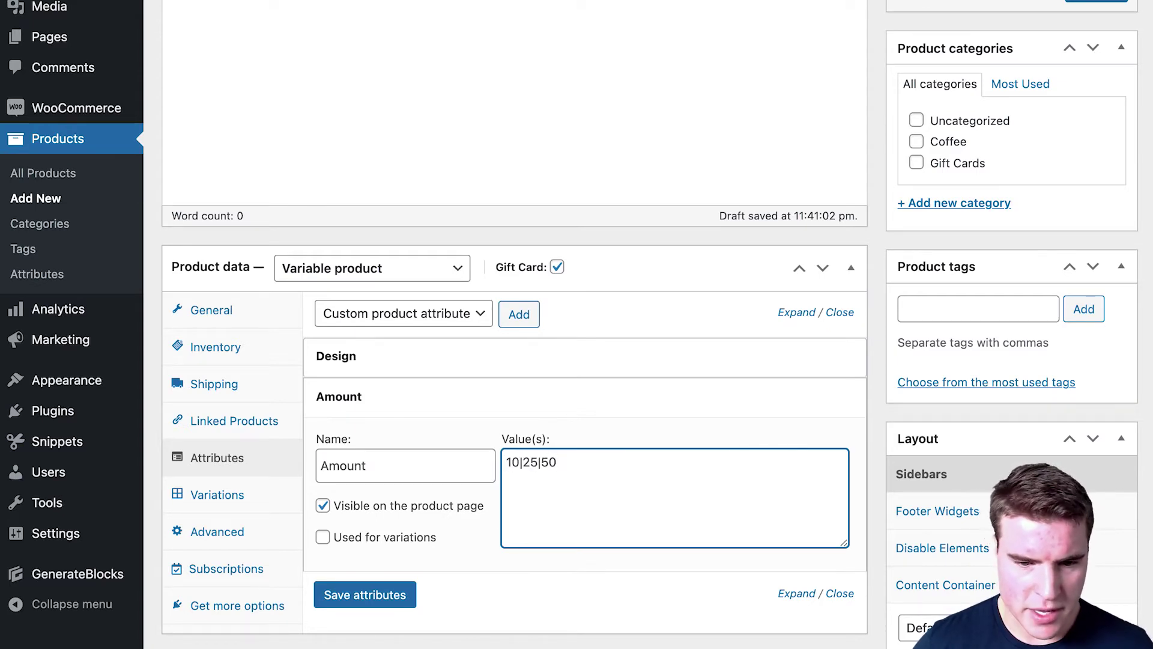
pyautogui.click(391, 538)
pyautogui.click(379, 595)
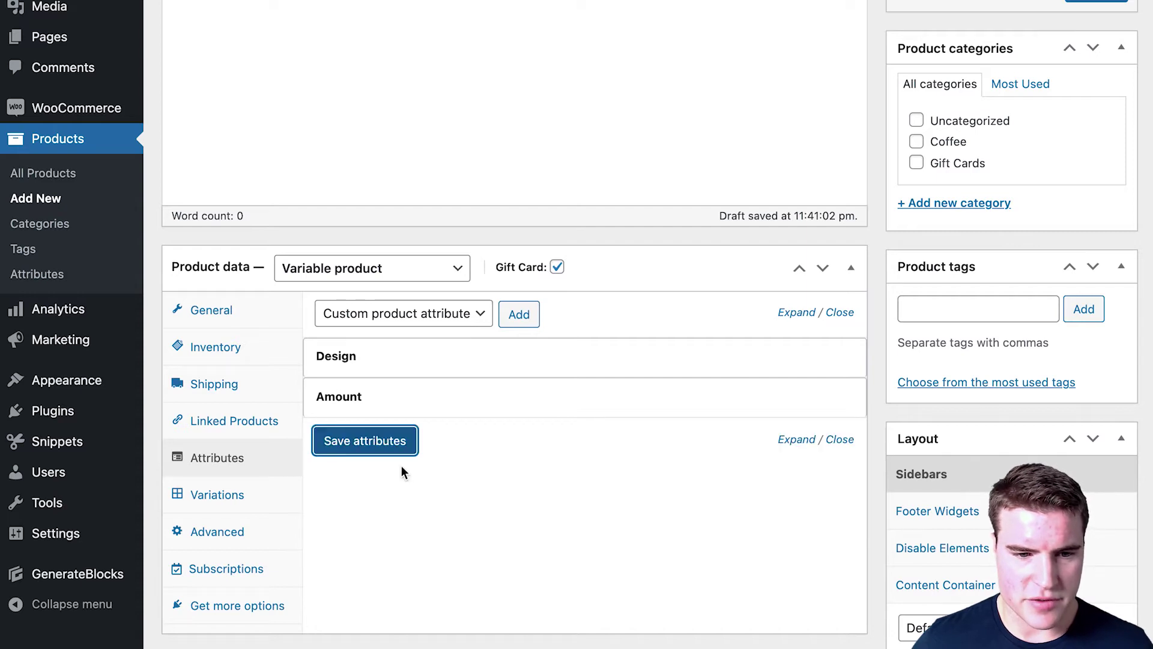
pyautogui.moveTo(769, 394); pyautogui.dragTo(771, 357)
pyautogui.click(416, 433)
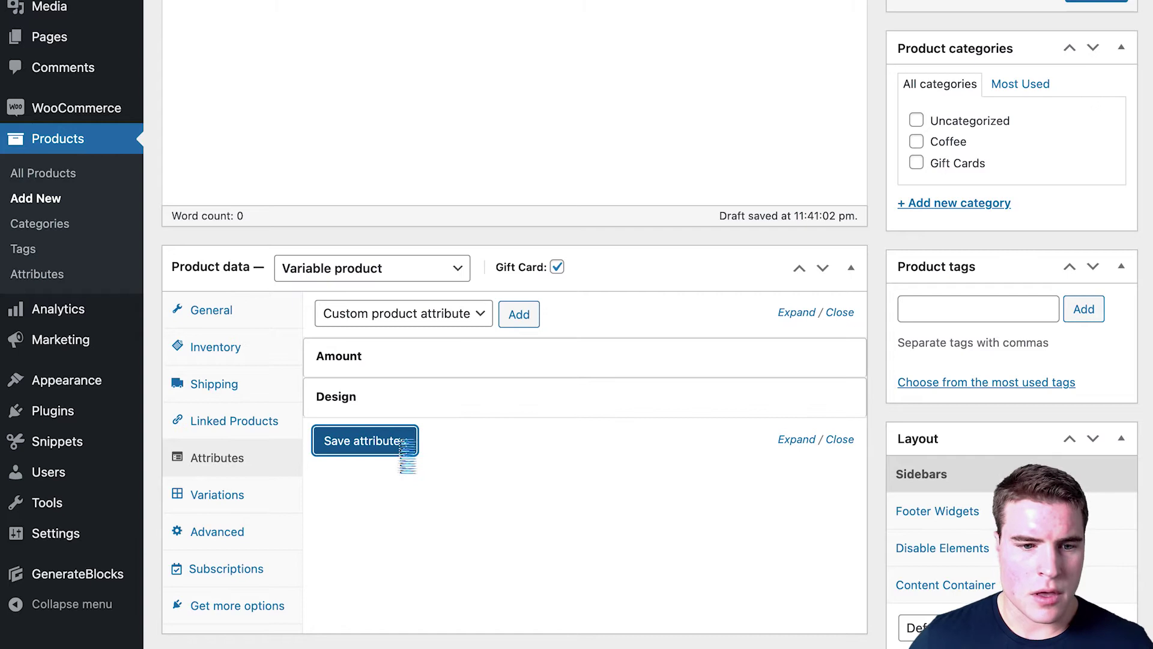
# Step: In Variations, choose to create variations from all attributes
pyautogui.click(268, 491)
pyautogui.click(412, 324)
pyautogui.click(412, 340)
# Step: Generate the six Amount/Design variations from all attributes
pyautogui.click(694, 316)
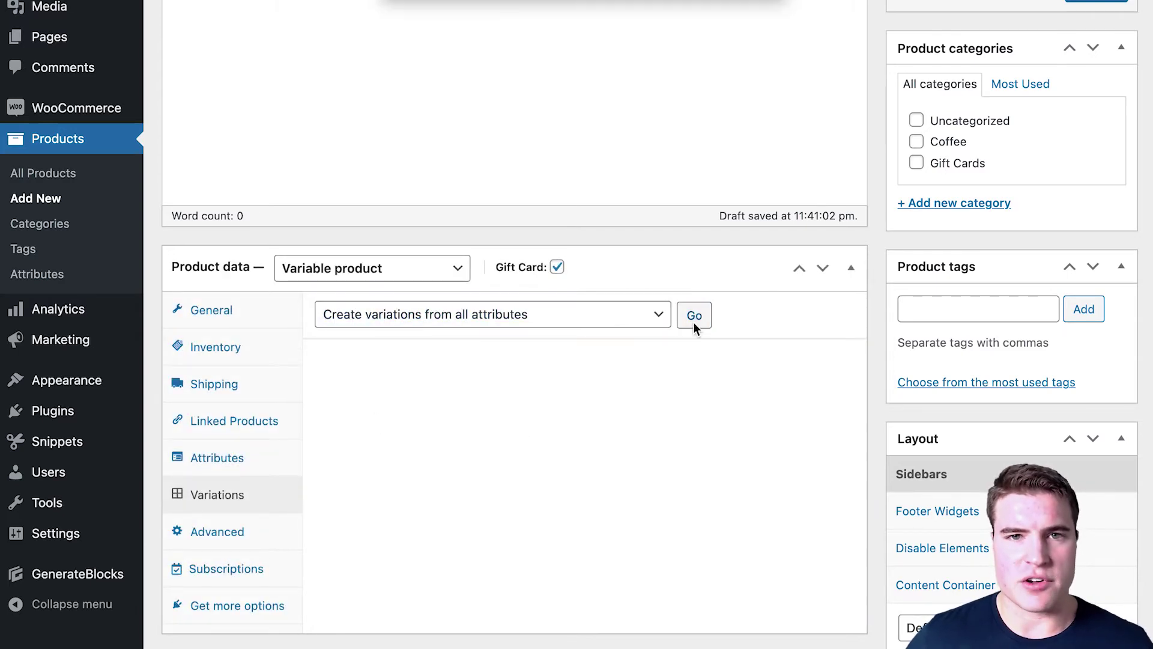
pyautogui.press('Return')
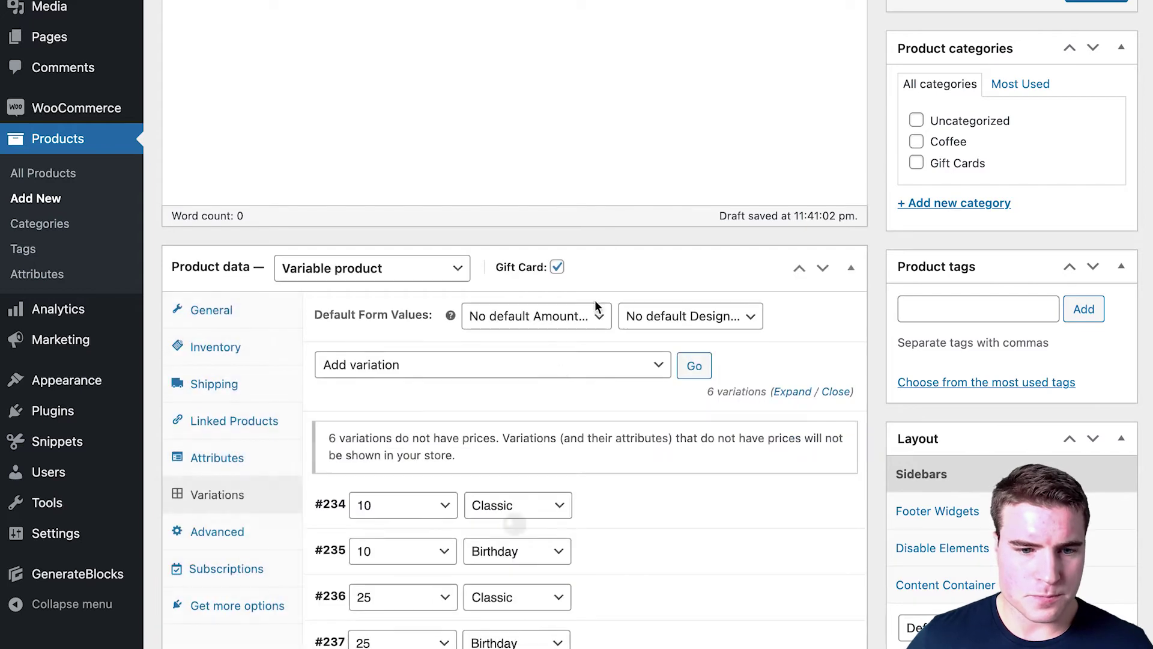
pyautogui.scroll(-3, 558, 378)
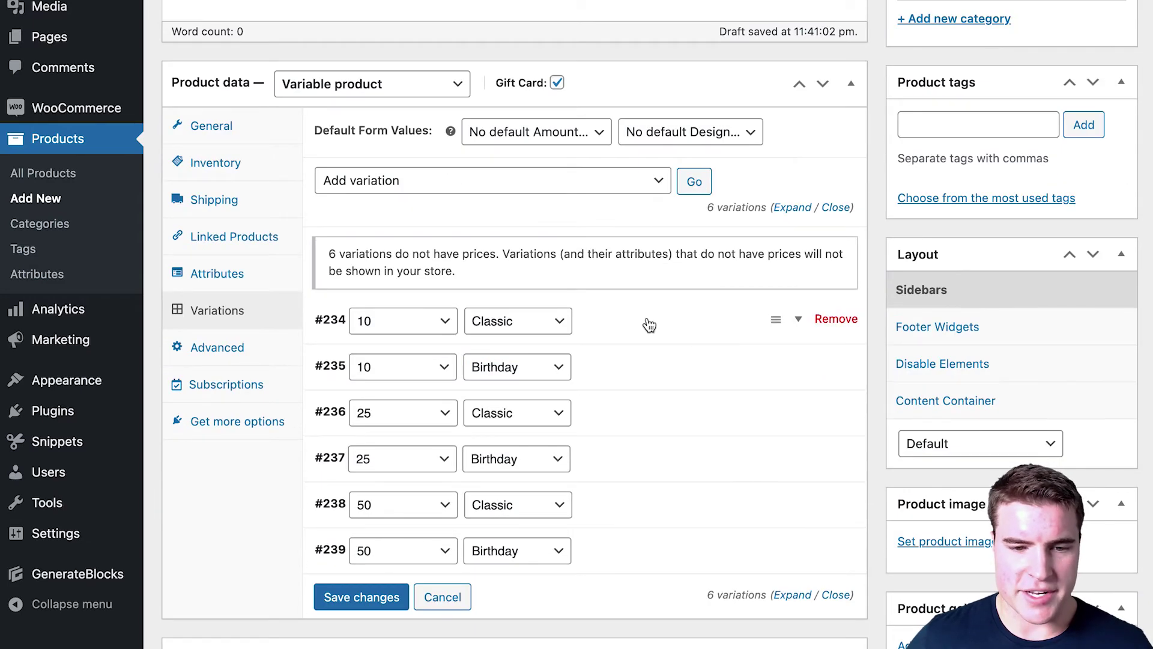
# Step: Give the 10 Classic variation the $10 gift card image and regular price 10
pyautogui.click(649, 325)
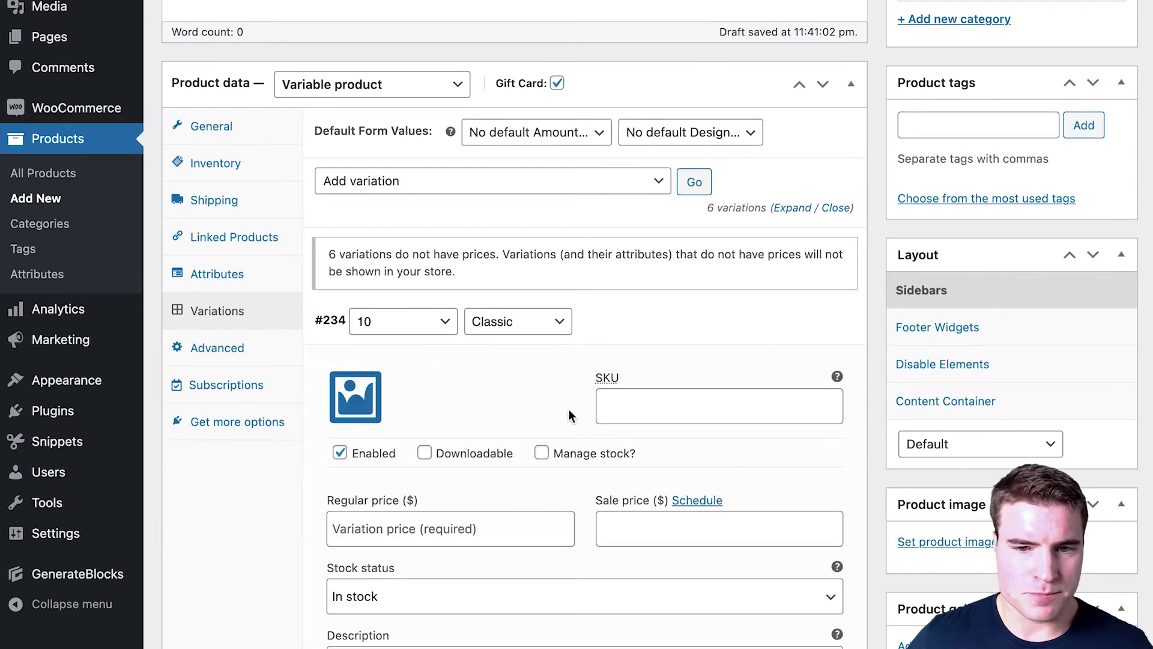
pyautogui.scroll(-2, 568, 409)
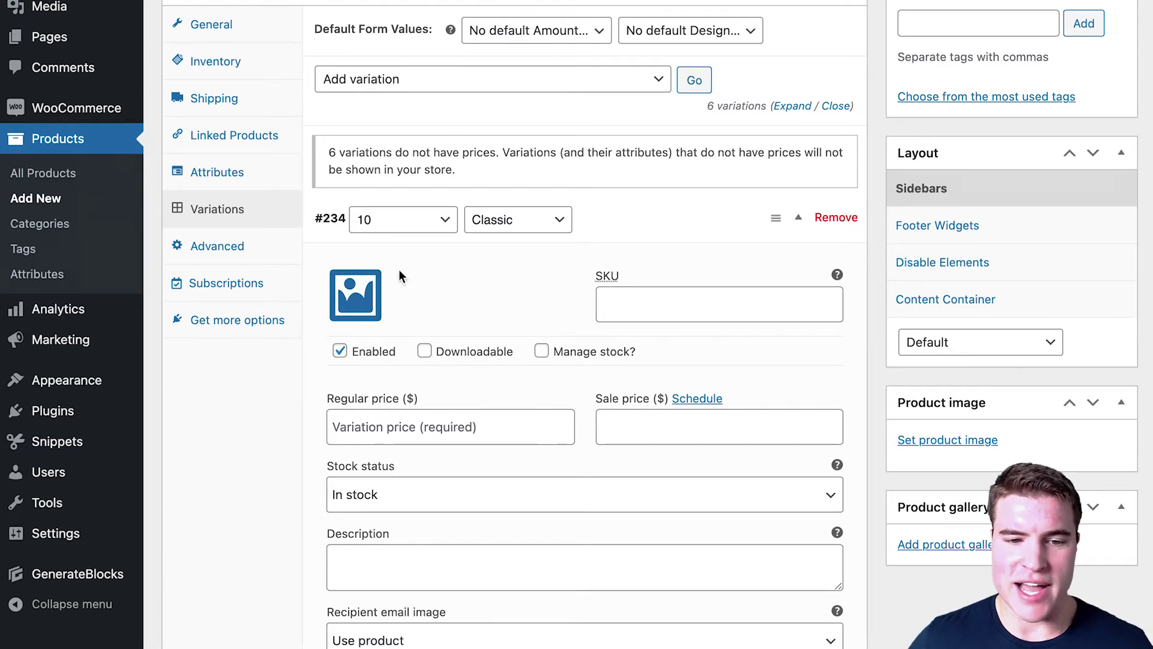
pyautogui.click(355, 295)
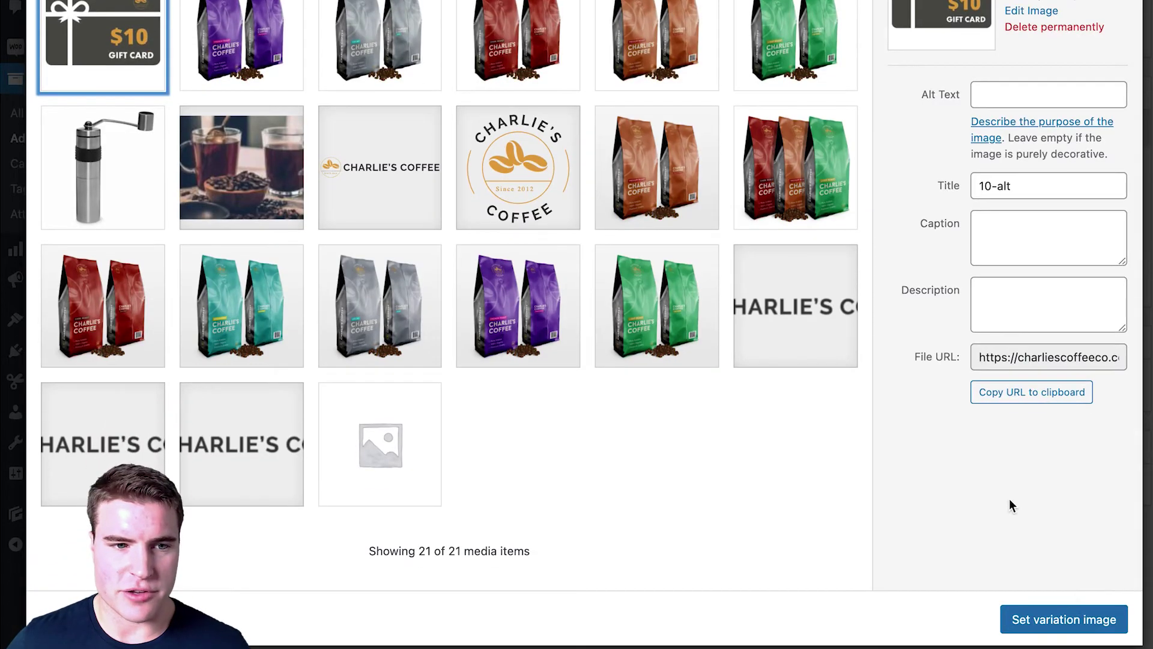
pyautogui.click(1063, 619)
pyautogui.click(420, 364)
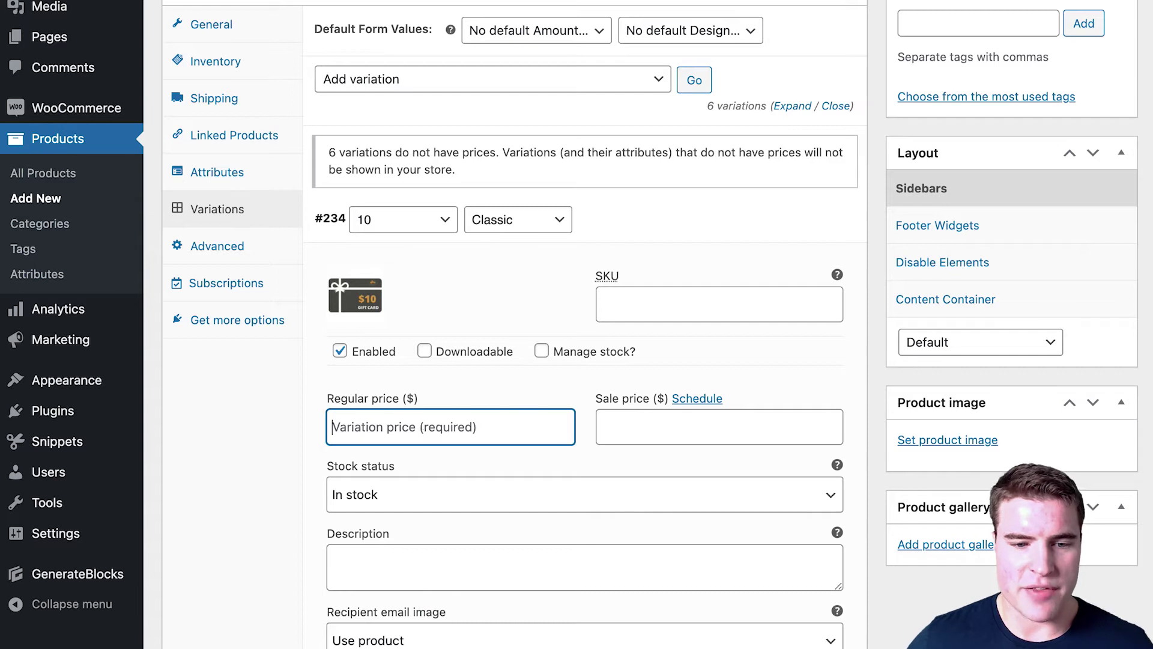
pyautogui.write('$1')
pyautogui.press('BackSpace')
pyautogui.press('BackSpace')
pyautogui.write('10')
pyautogui.scroll(-5, 490, 438)
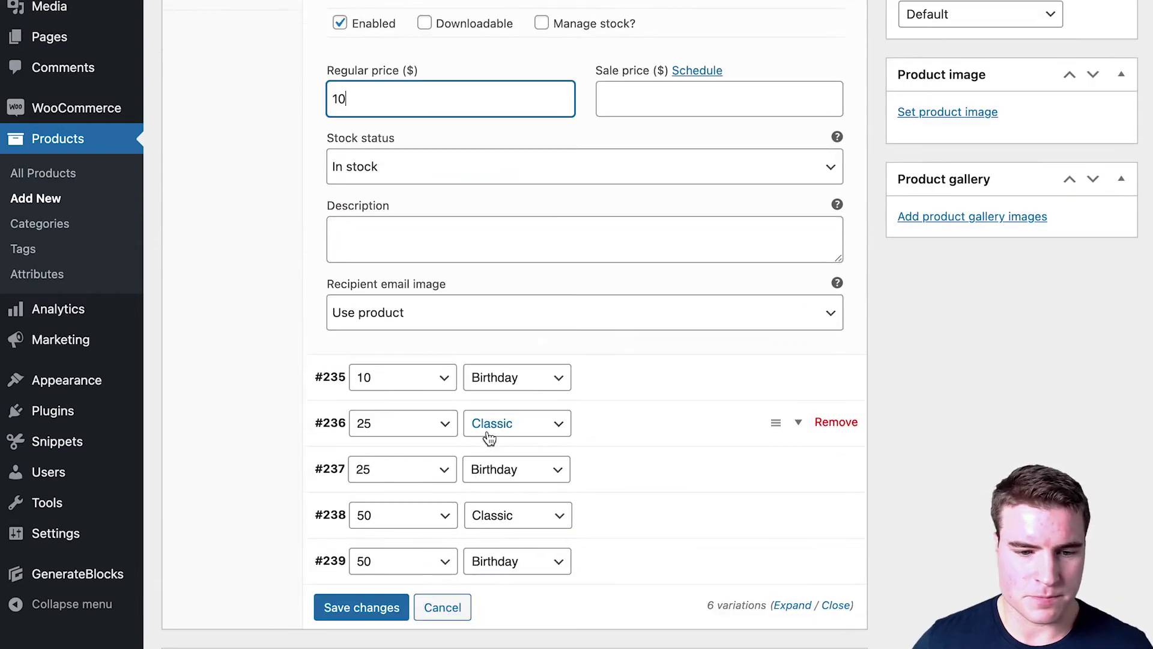
pyautogui.scroll(3, 459, 381)
pyautogui.click(642, 105)
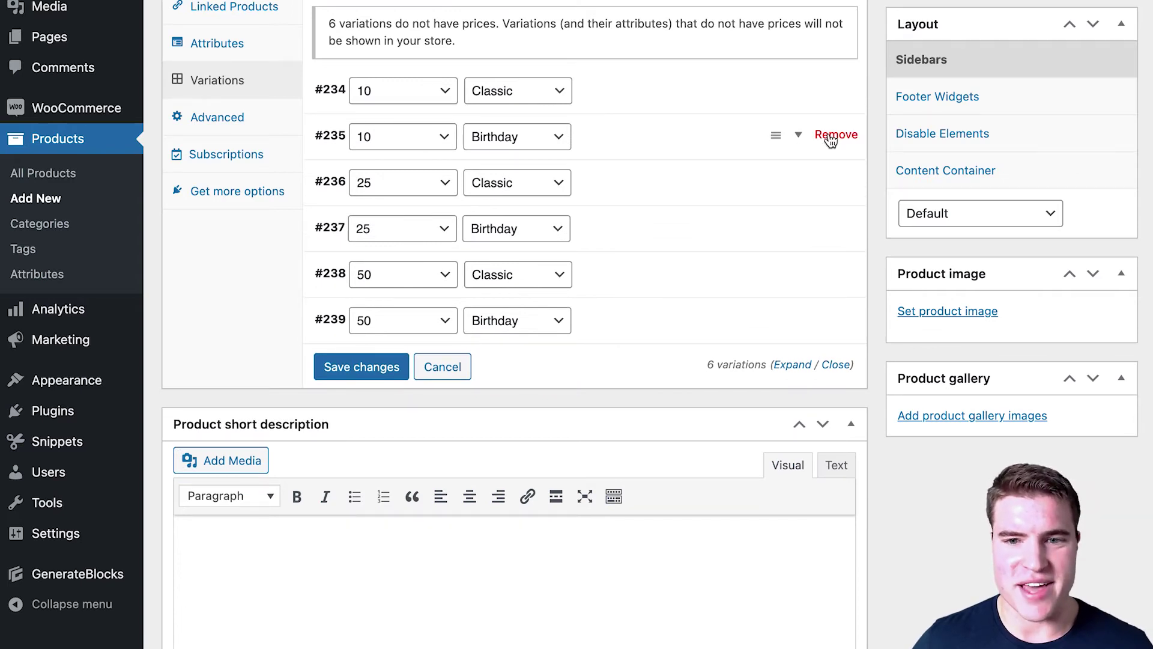
# Step: Remove the 10 Birthday variation and give 25 Classic price 25 with uploaded image 25-alt.jpg
pyautogui.click(835, 134)
pyautogui.click(600, 144)
pyautogui.click(406, 358)
pyautogui.write('25')
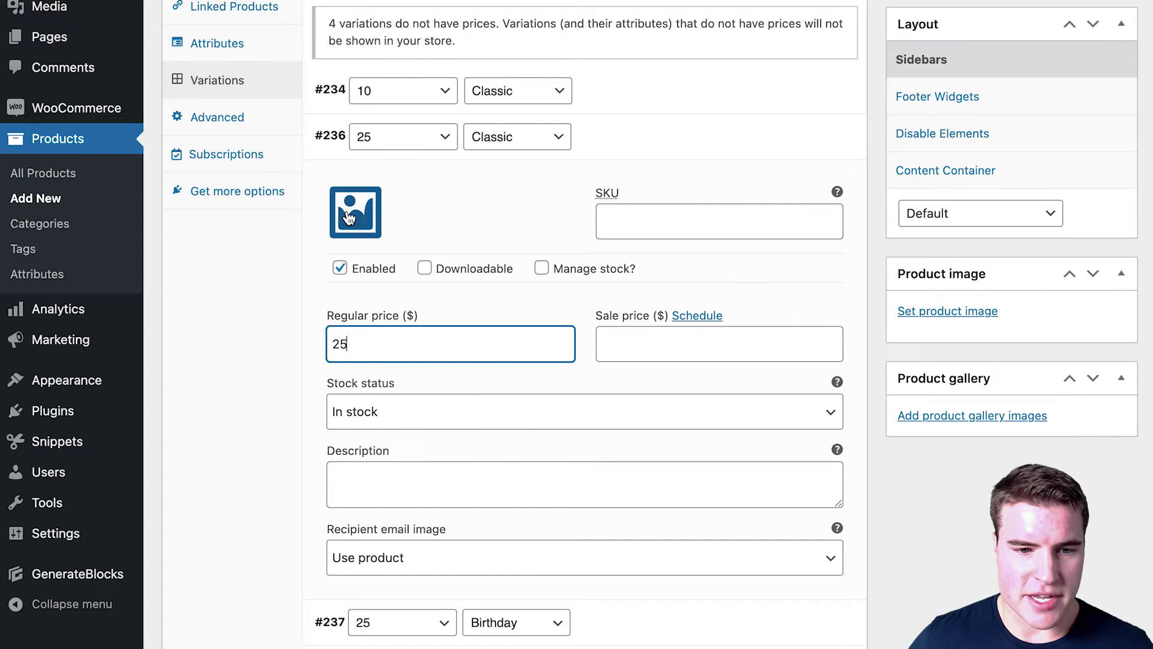
pyautogui.click(355, 212)
pyautogui.click(75, 53)
pyautogui.click(581, 367)
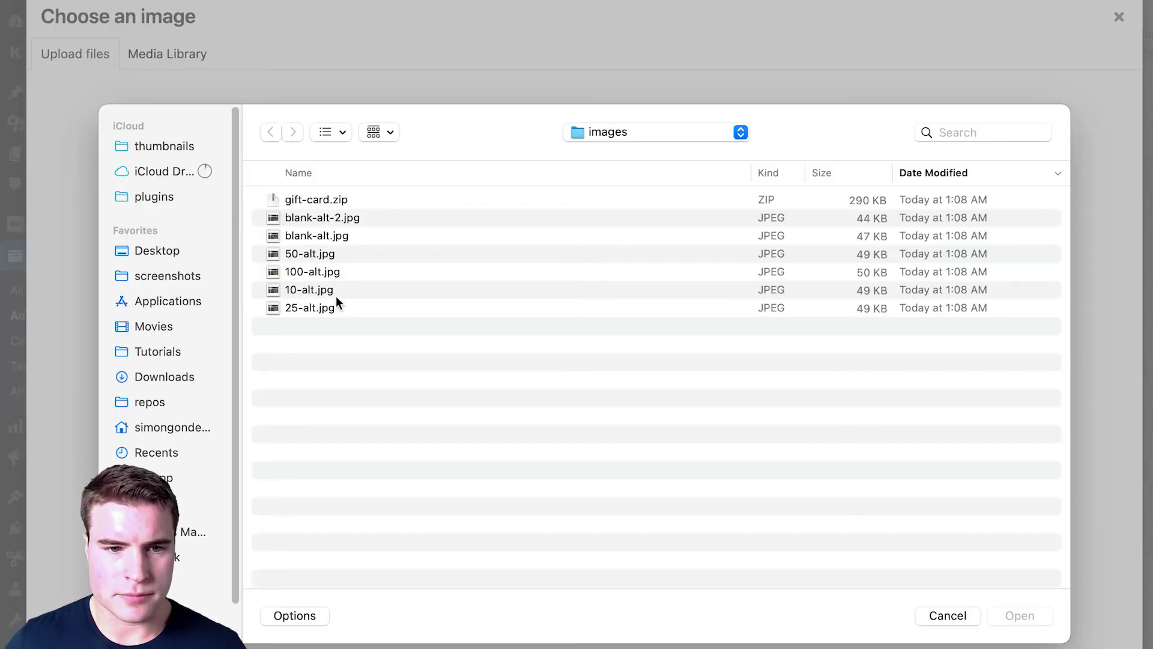
pyautogui.click(337, 309)
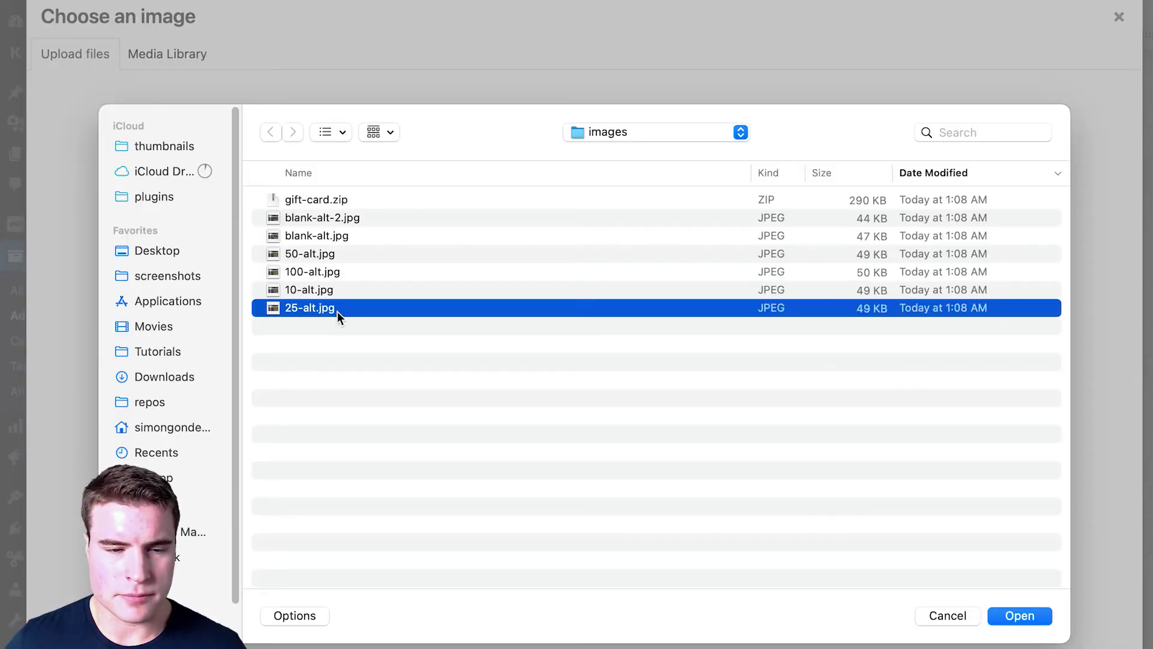
pyautogui.press('Return')
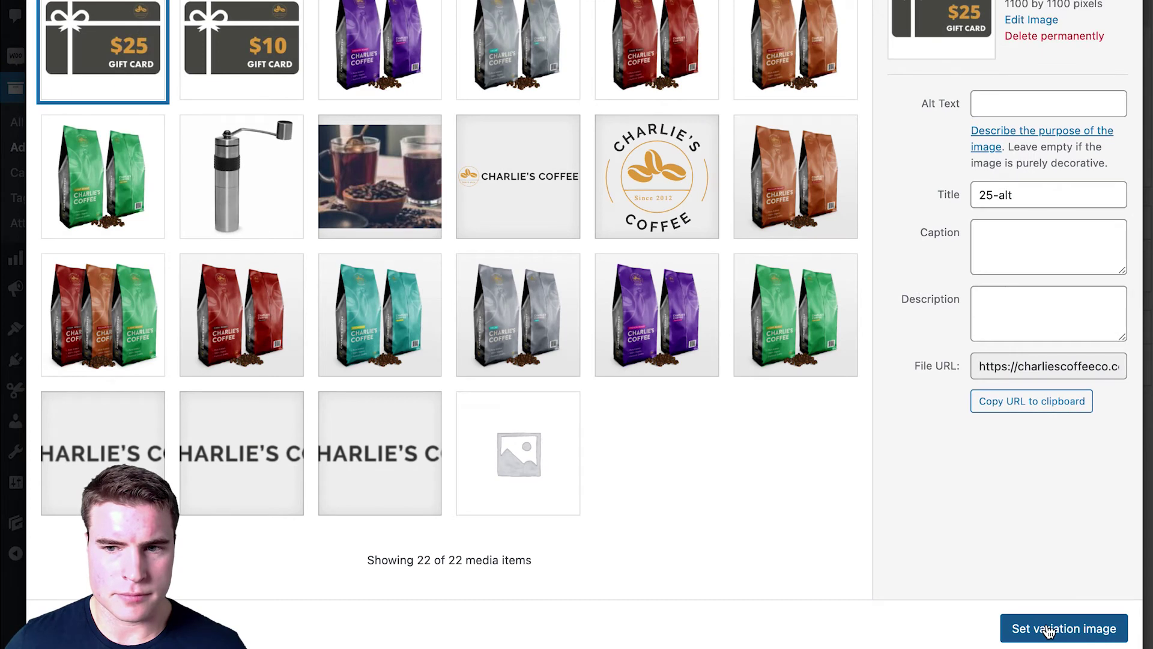
pyautogui.click(1048, 631)
pyautogui.scroll(-3, 610, 427)
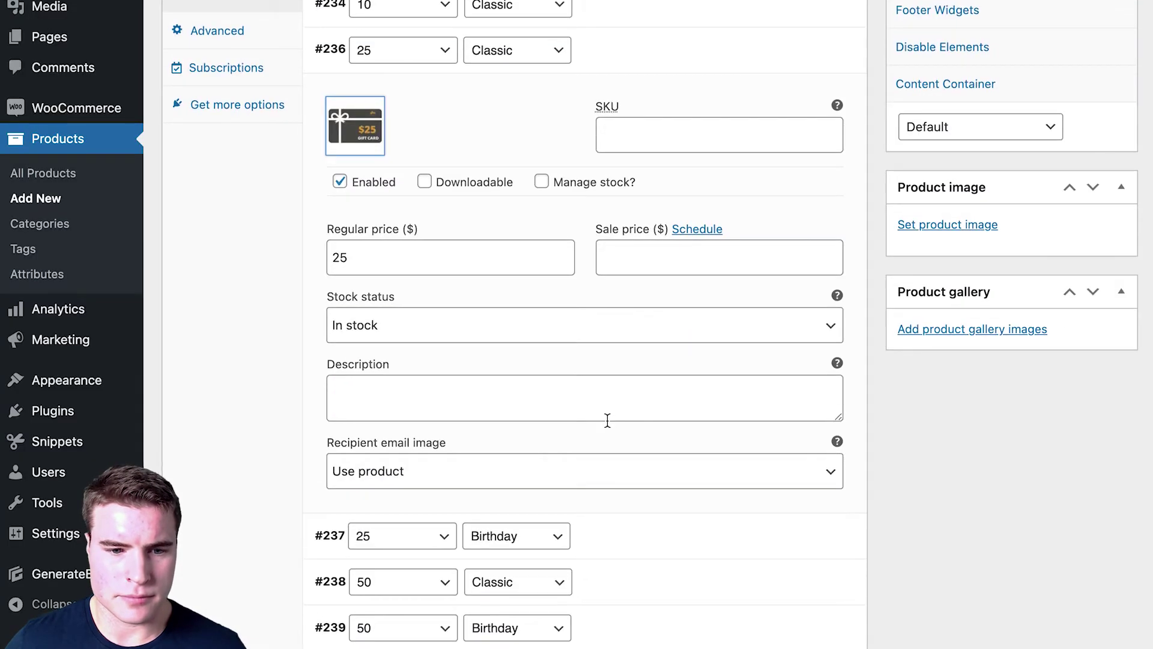
pyautogui.click(614, 53)
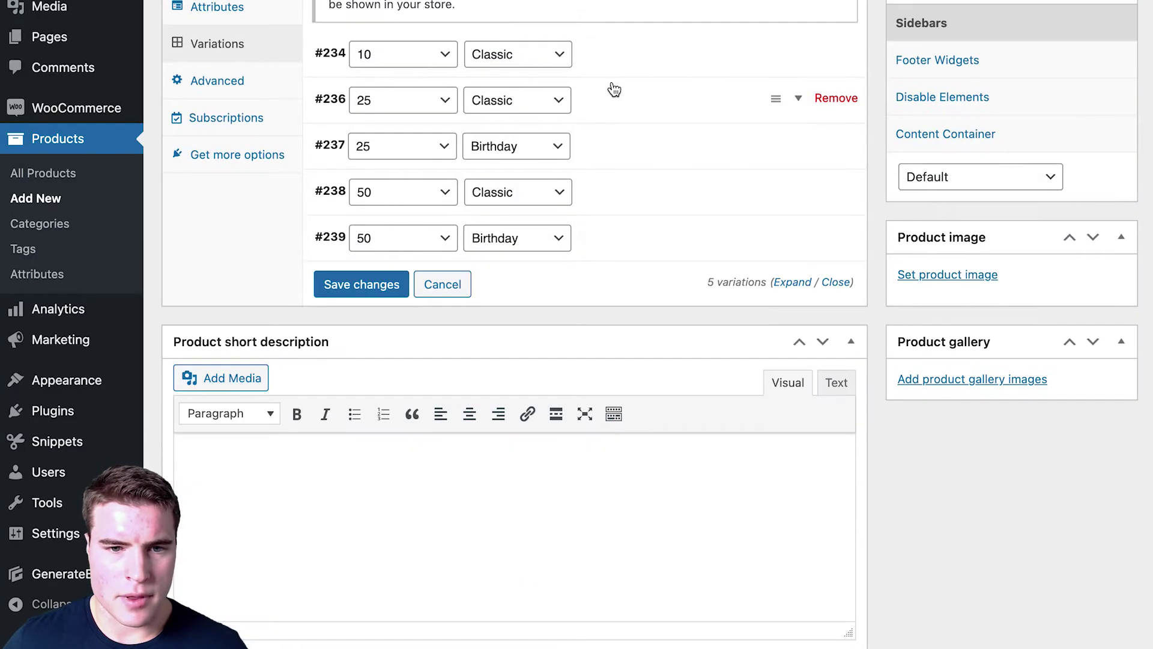
# Step: Give the 25 Birthday variation uploaded image bday-gift-card-25.jpeg and regular price 25
pyautogui.click(618, 157)
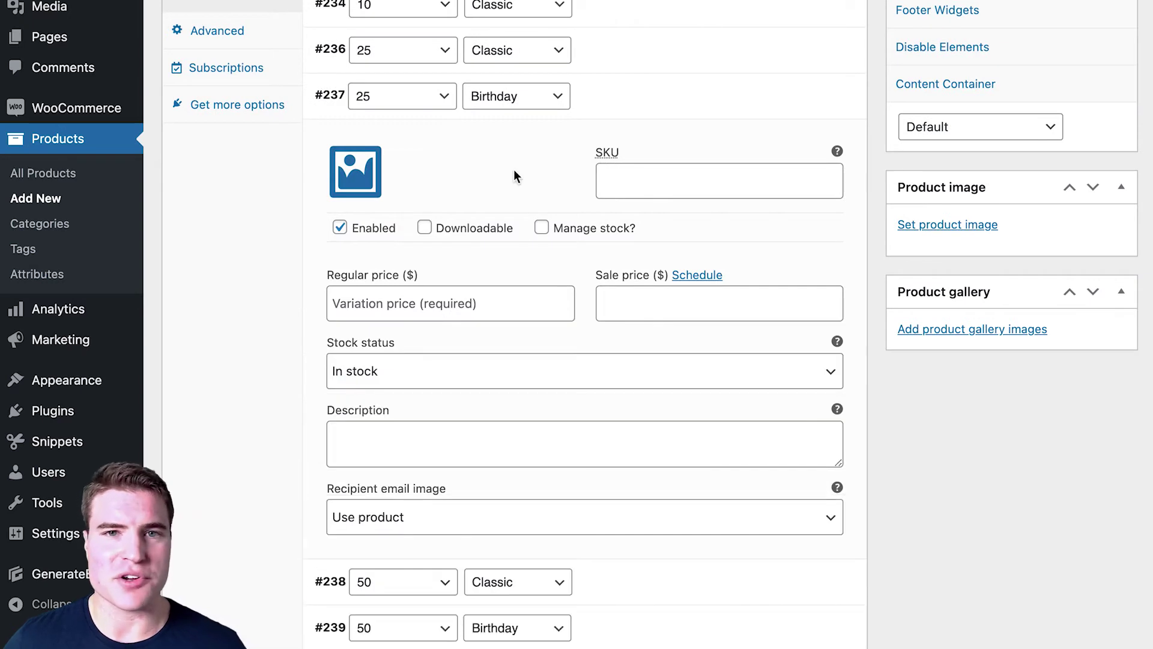
pyautogui.click(355, 174)
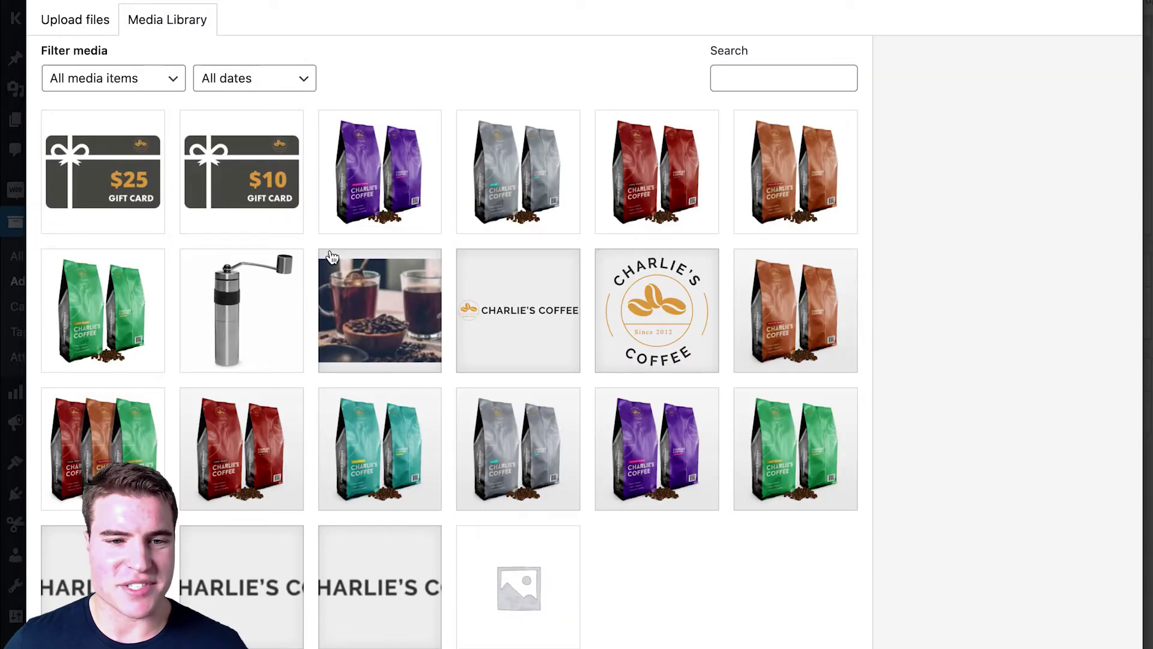
pyautogui.click(98, 29)
pyautogui.click(597, 341)
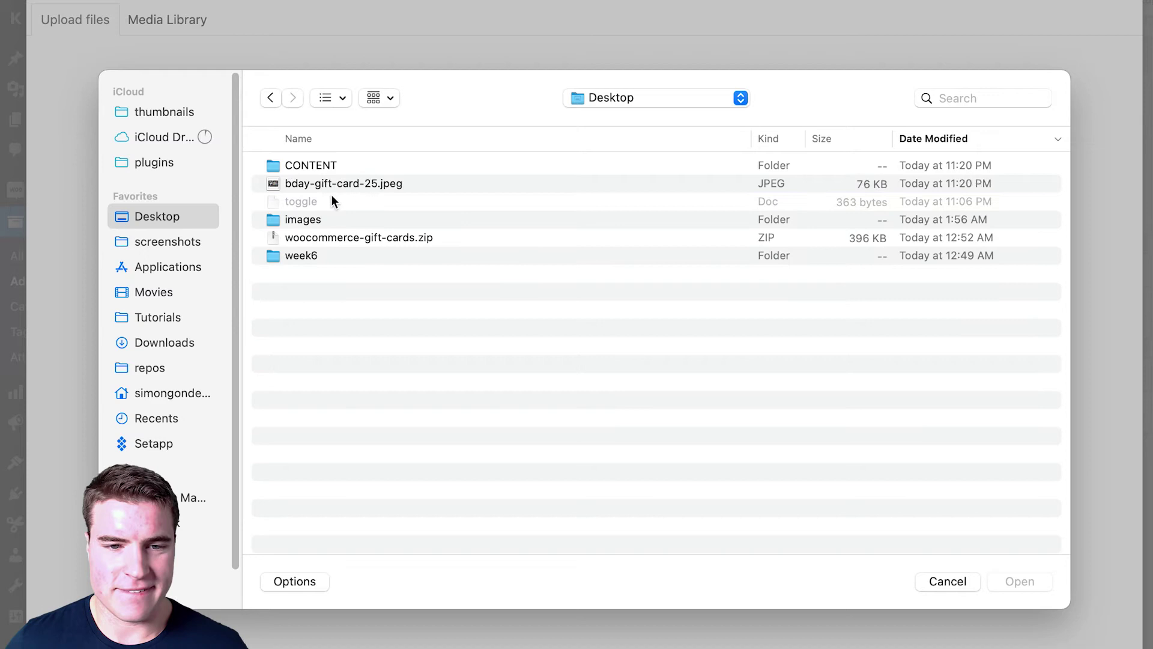
pyautogui.doubleClick(339, 183)
pyautogui.click(1063, 620)
pyautogui.click(450, 303)
pyautogui.write('25')
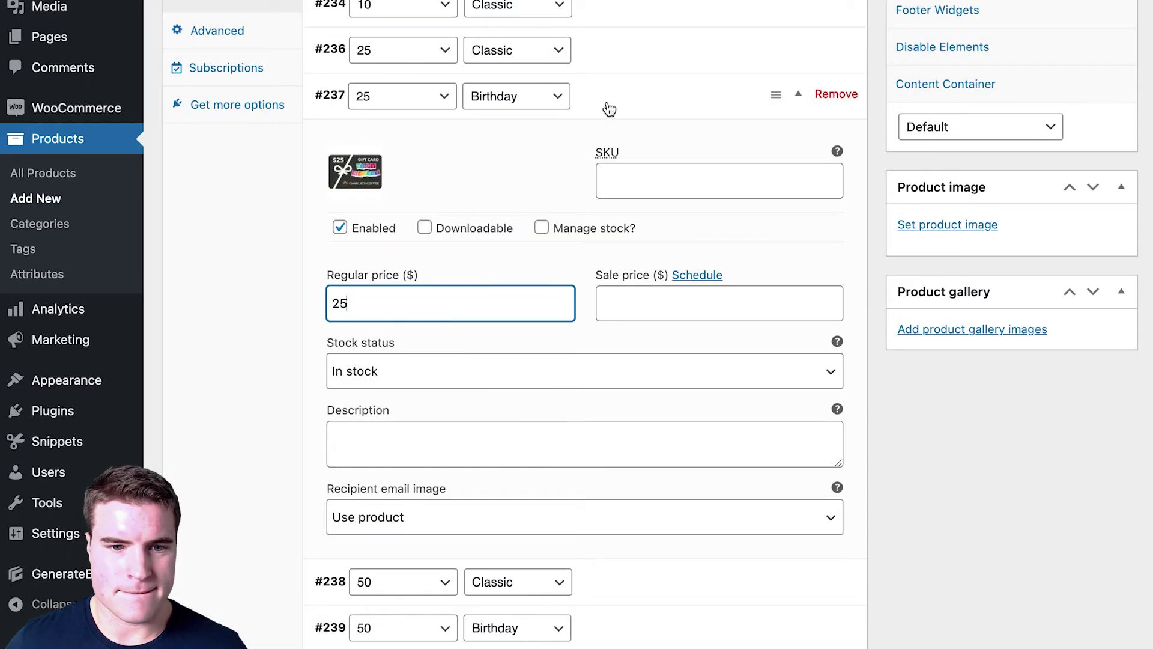
pyautogui.click(609, 110)
# Step: Remove the 50 Birthday variation, saving changes and confirming the removal
pyautogui.scroll(3, 618, 200)
pyautogui.click(836, 383)
pyautogui.click(728, 87)
pyautogui.press('Return')
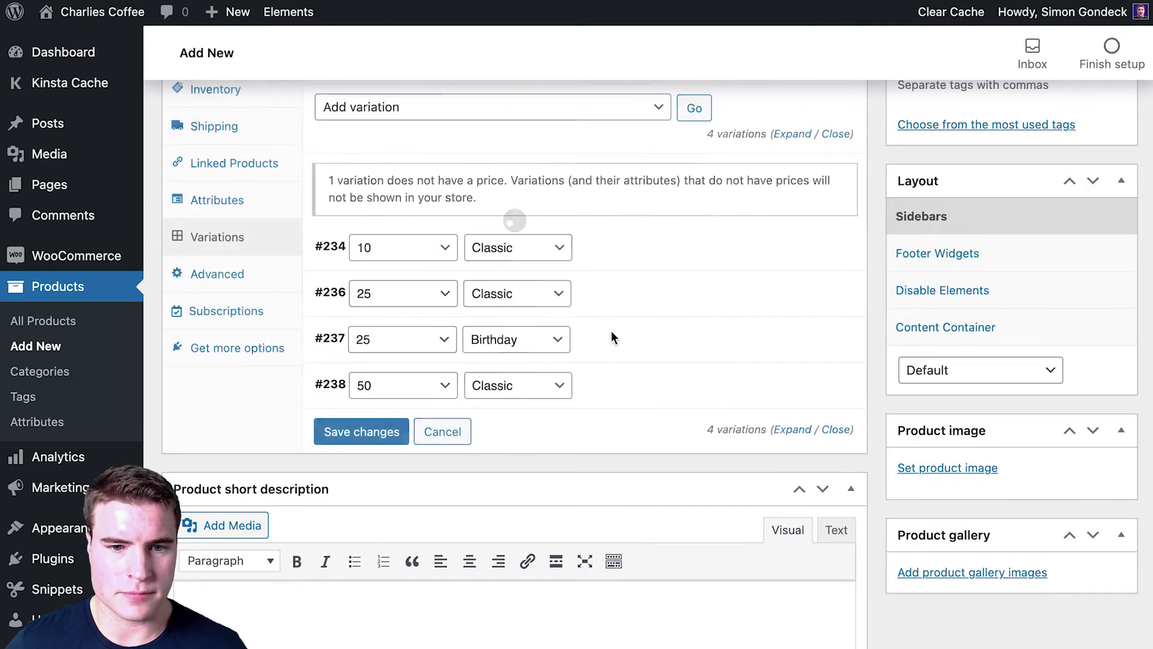
# Step: Upload 50-alt.jpg and set it as the 50 Classic variation's image
pyautogui.click(612, 389)
pyautogui.click(360, 460)
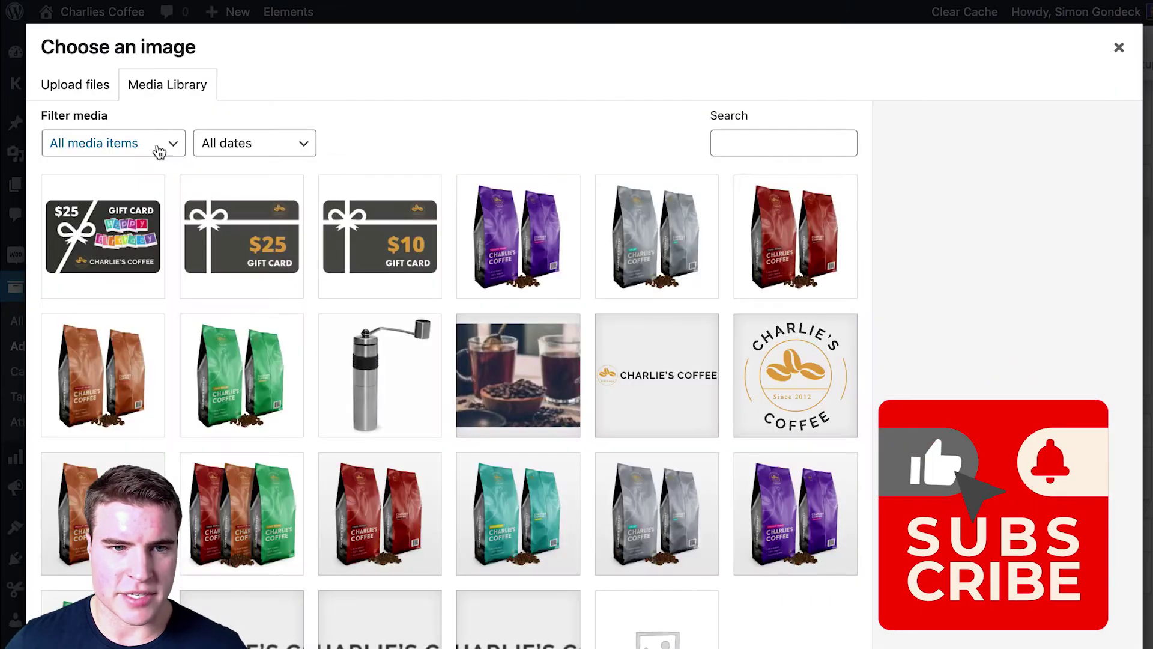
pyautogui.click(109, 84)
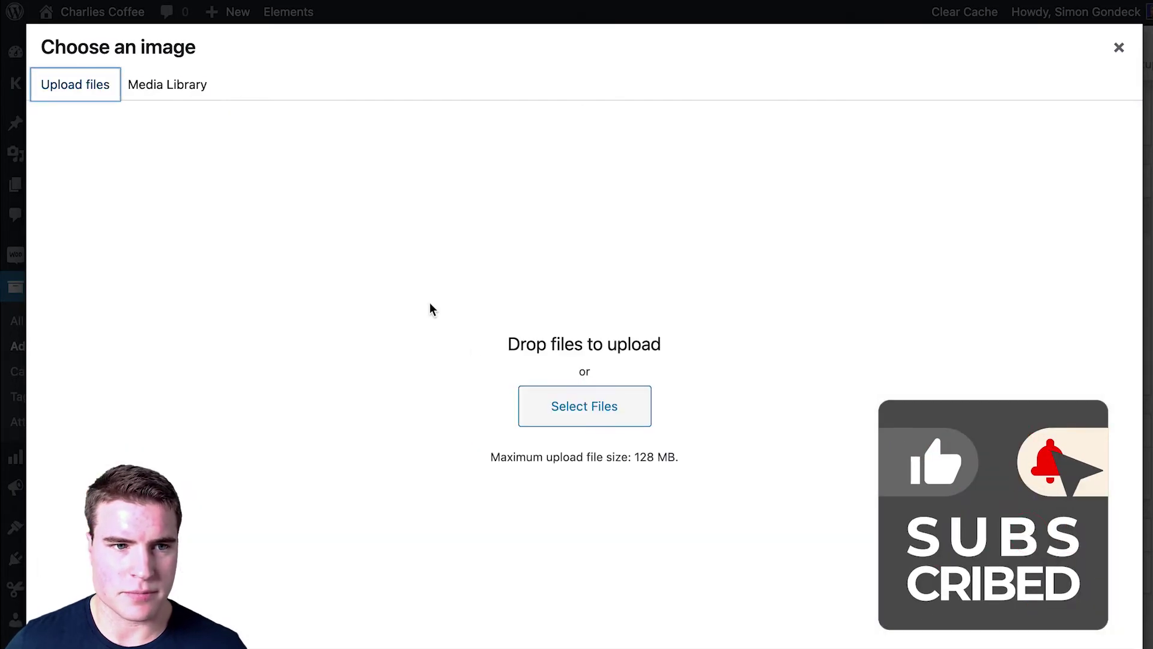
pyautogui.click(613, 429)
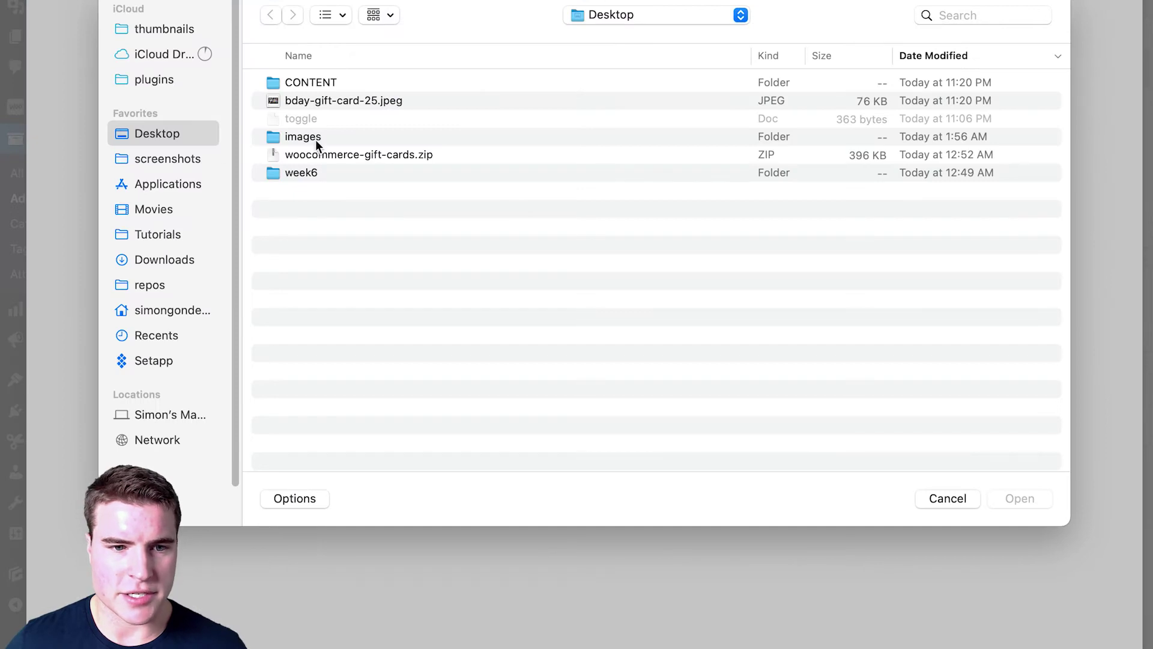
pyautogui.doubleClick(316, 138)
pyautogui.click(361, 138)
pyautogui.press('space')
pyautogui.press('space')
pyautogui.doubleClick(362, 138)
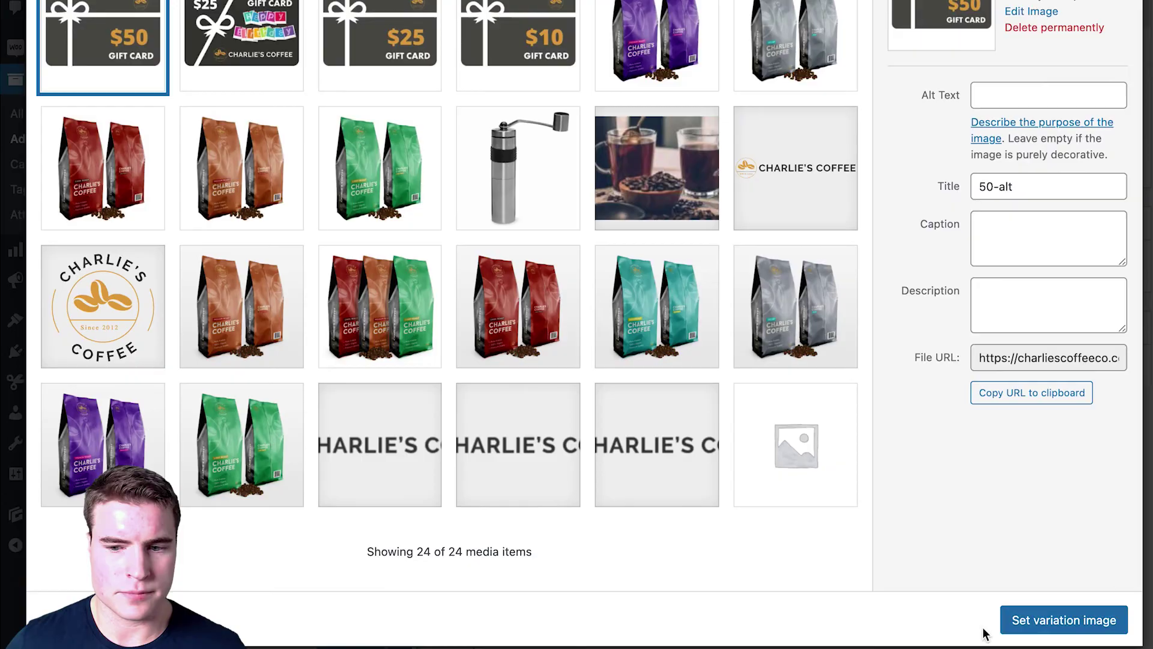
pyautogui.click(1009, 615)
# Step: Set the 50 Classic variation's regular price to 50 and save the variations
pyautogui.click(507, 442)
pyautogui.write('50')
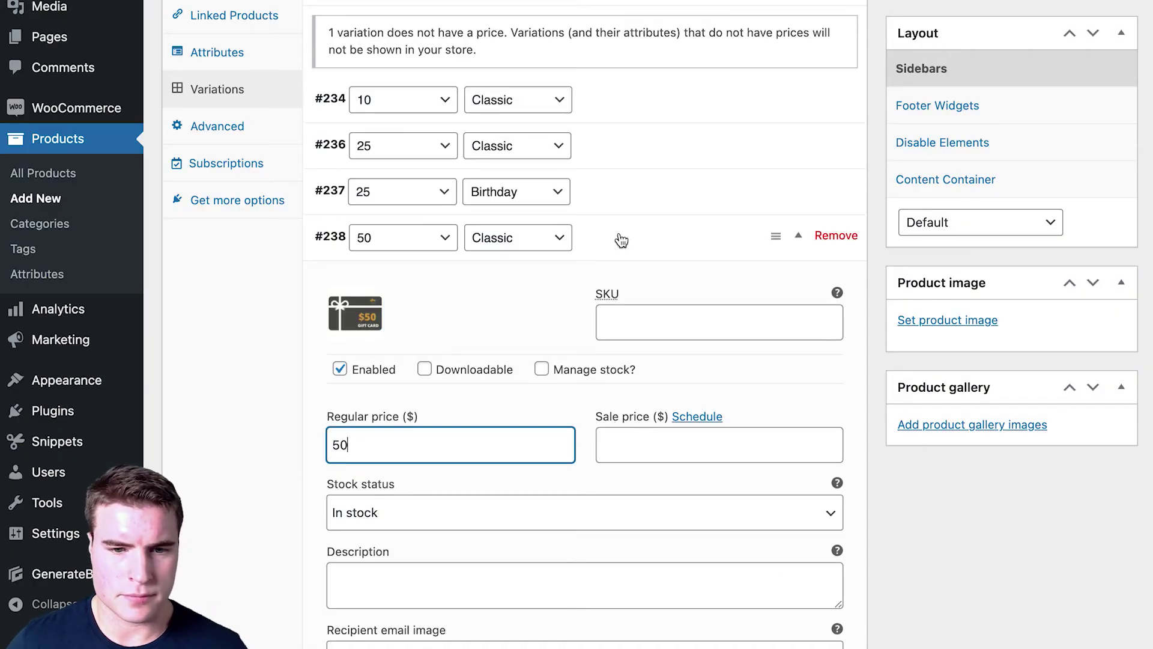
pyautogui.scroll(-3, 443, 471)
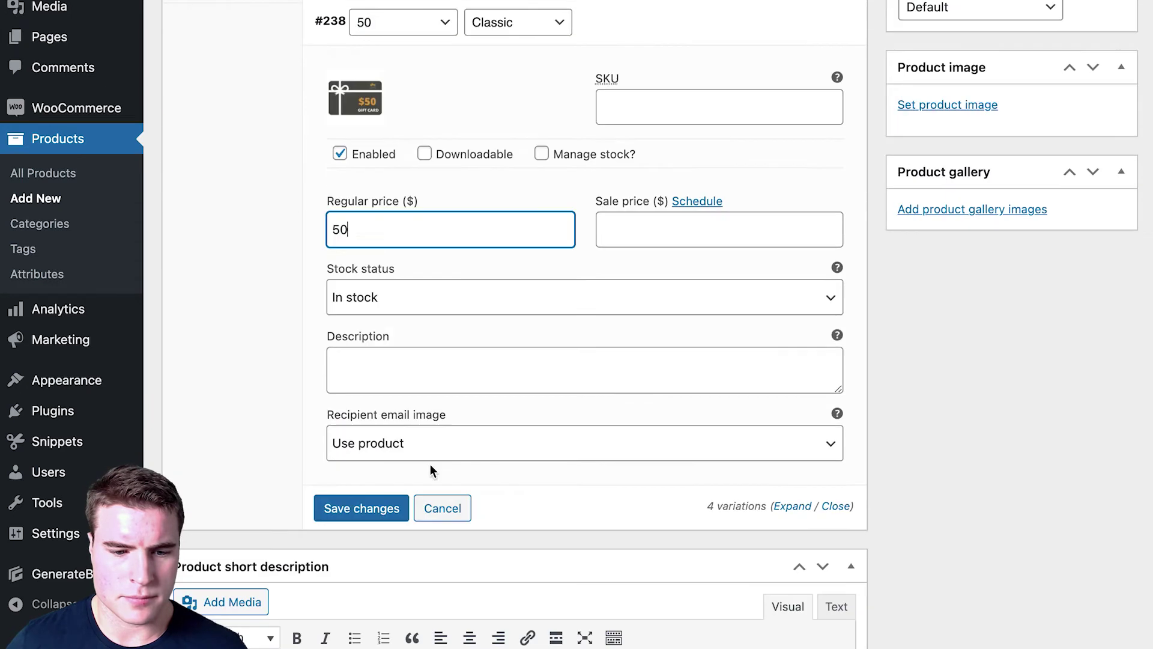
pyautogui.click(364, 508)
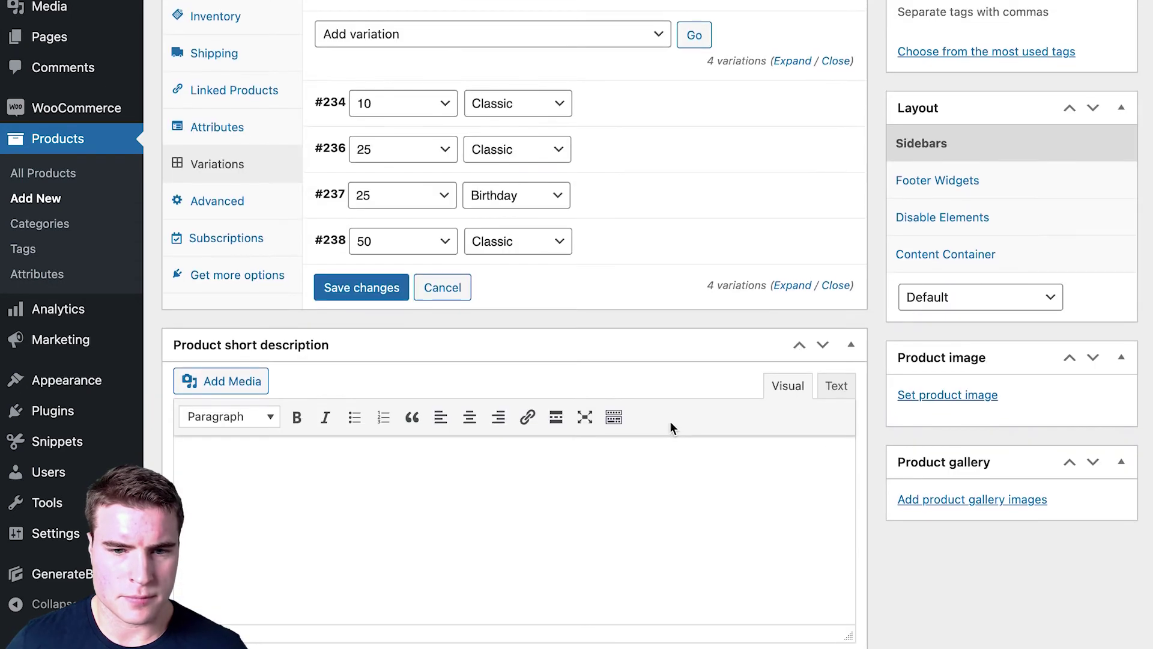
pyautogui.scroll(5, 669, 421)
pyautogui.scroll(-1, 672, 429)
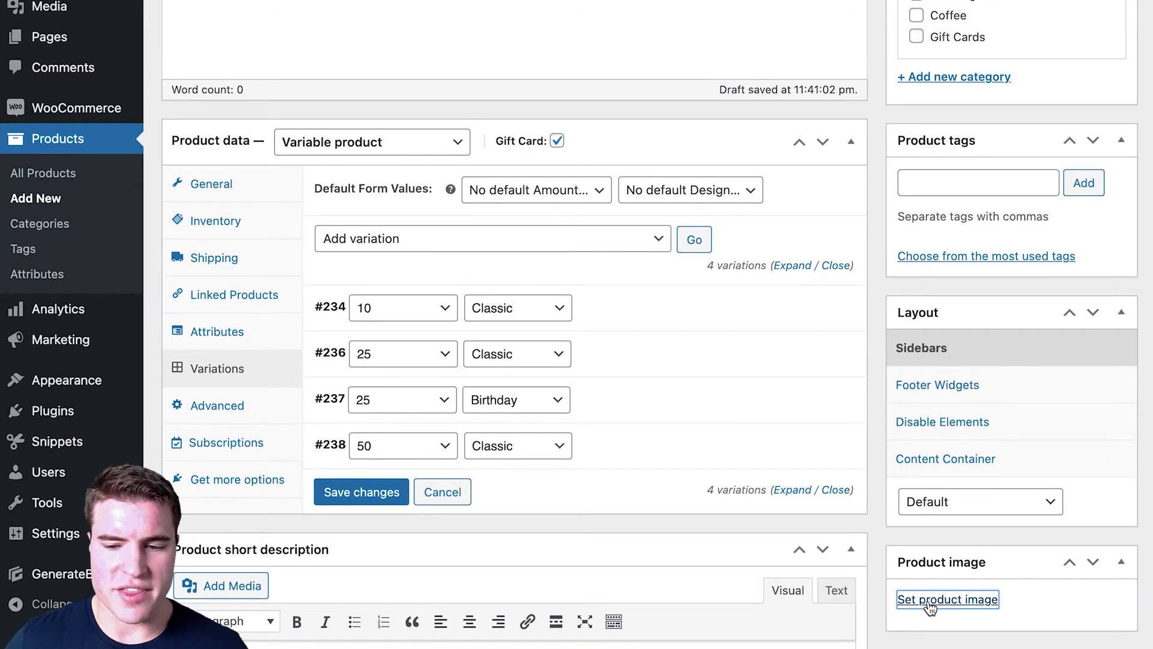
# Step: Upload the blank gift card image and set it as the main product image
pyautogui.click(930, 600)
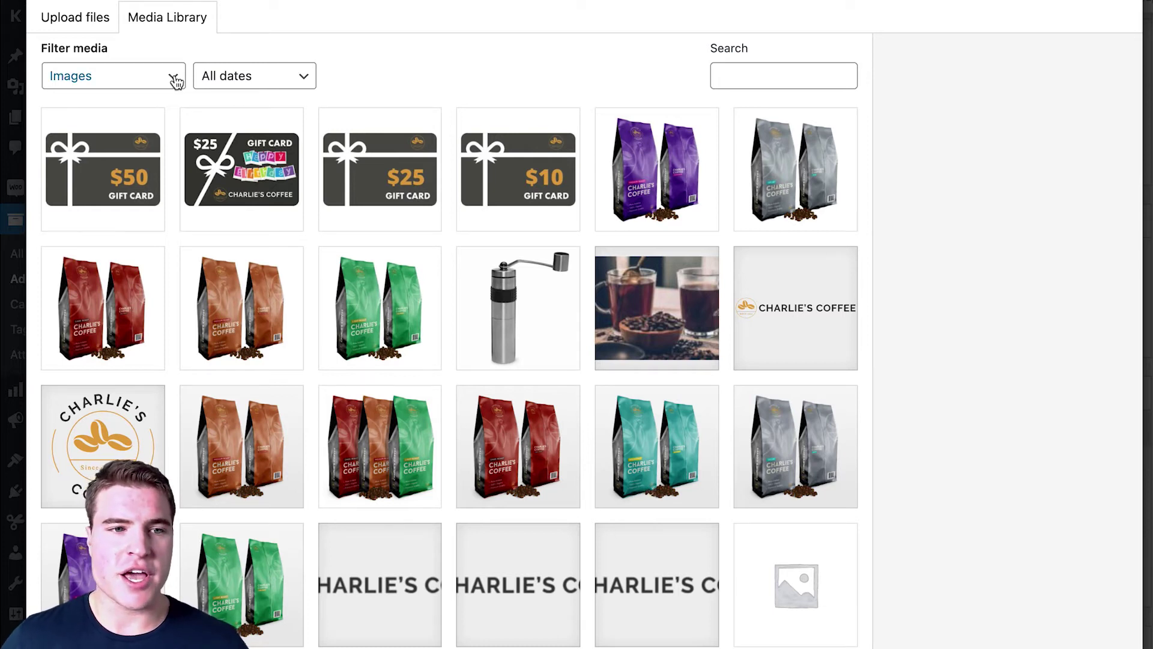
pyautogui.click(115, 34)
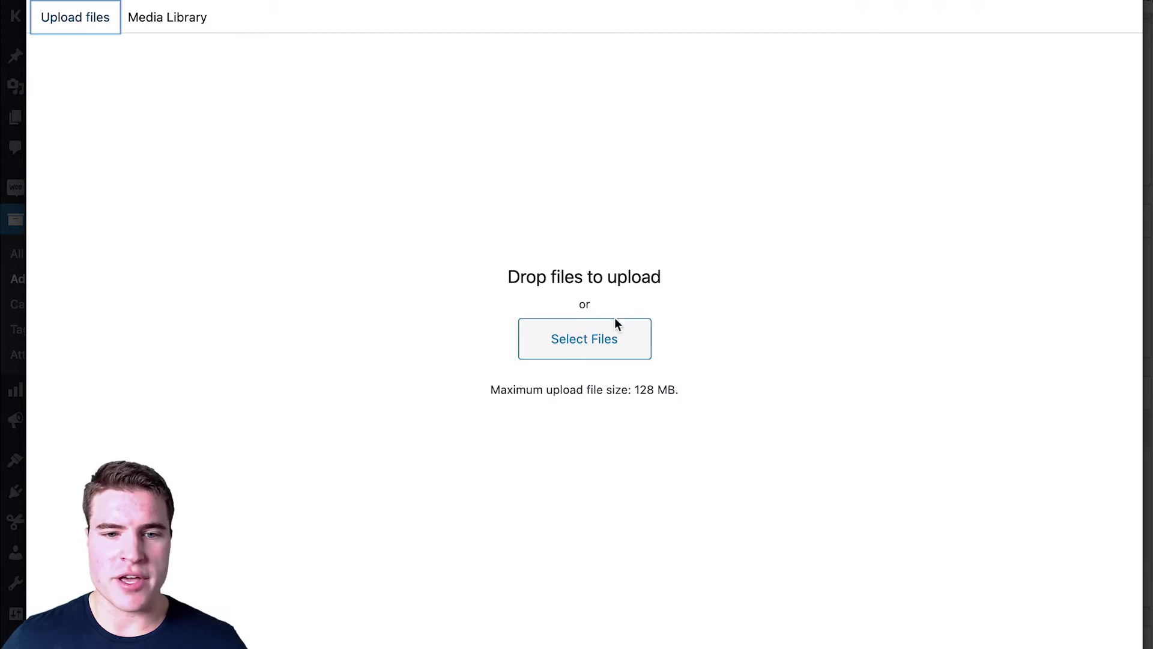
pyautogui.click(608, 332)
pyautogui.click(357, 200)
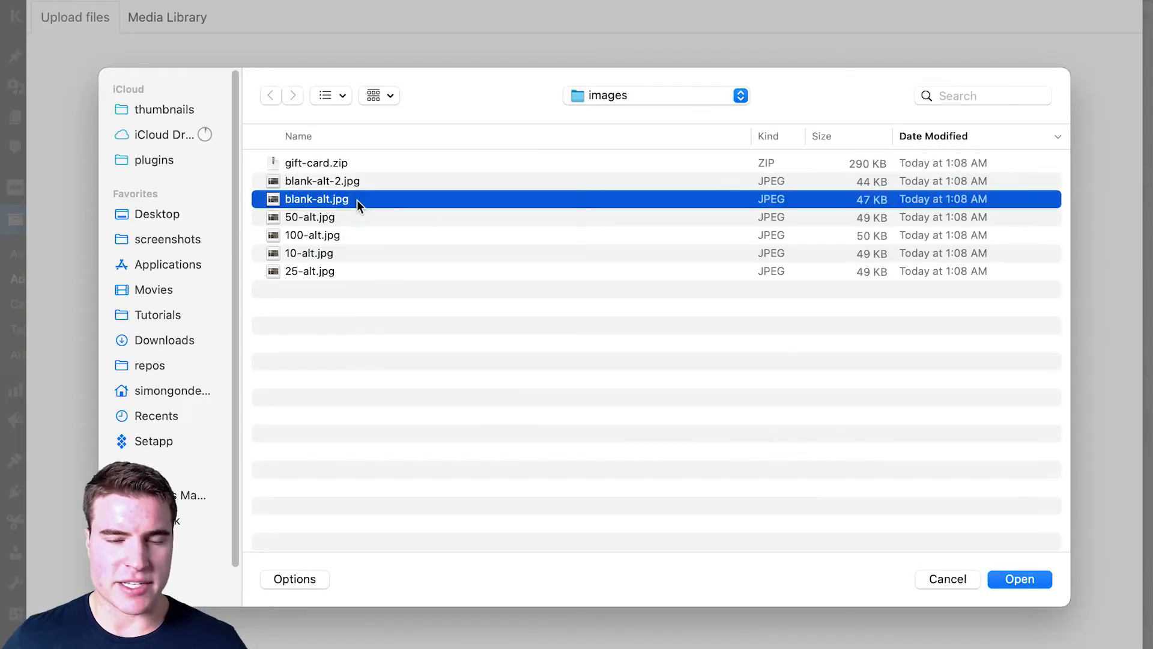
pyautogui.press('space')
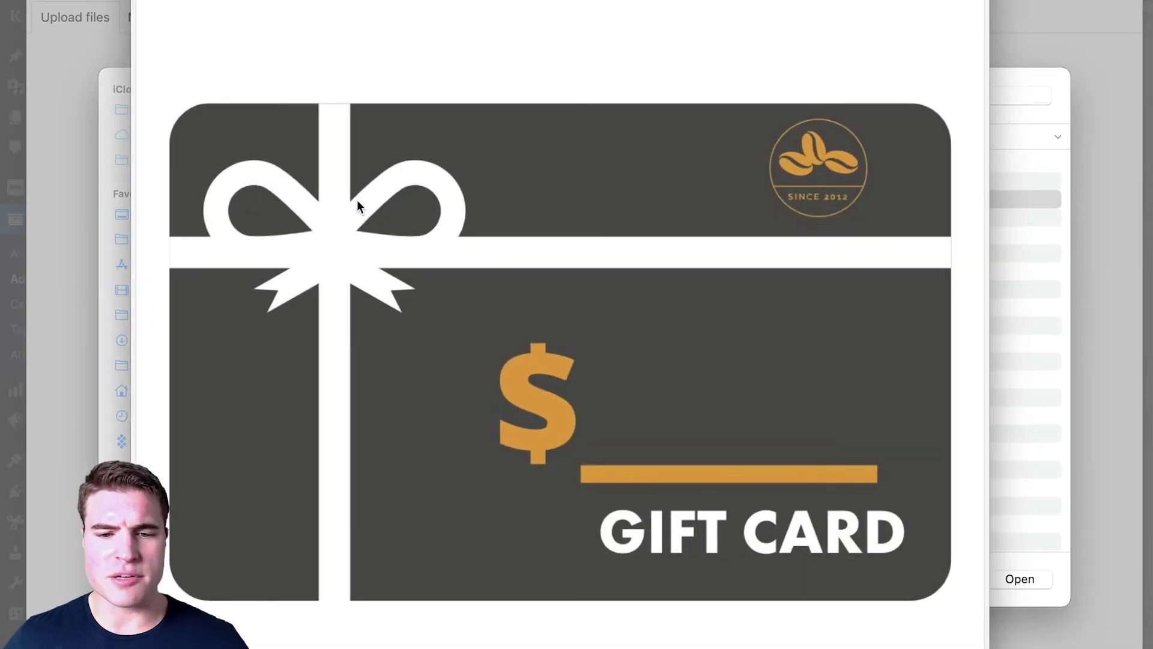
pyautogui.press('Up')
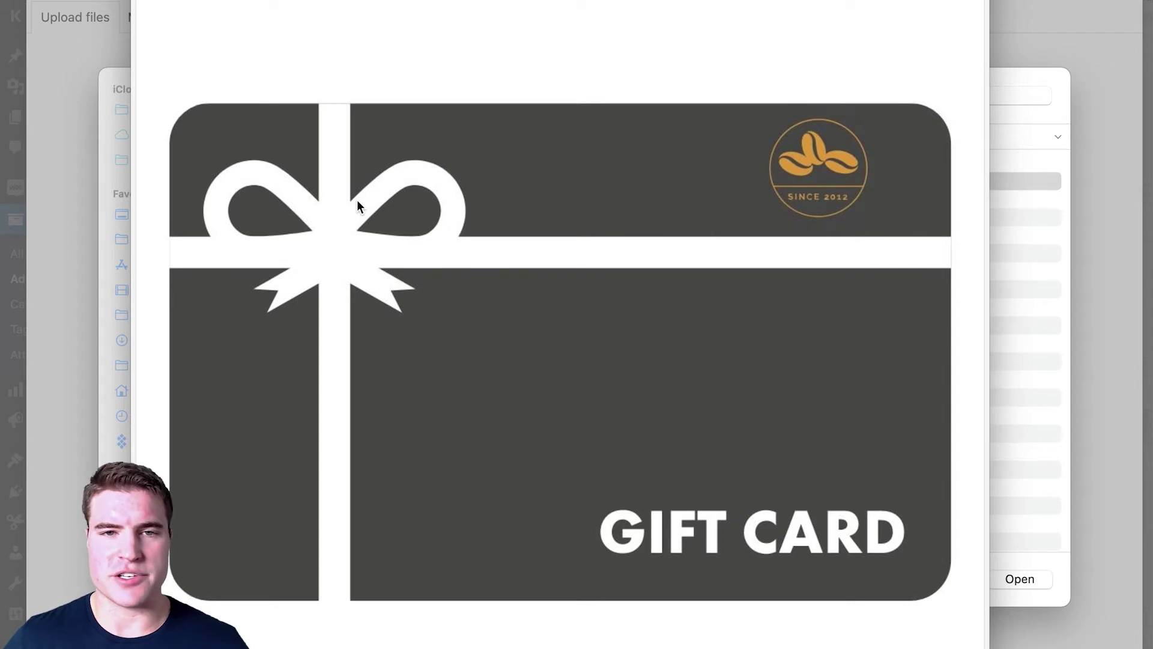
pyautogui.press('space')
pyautogui.press('Return')
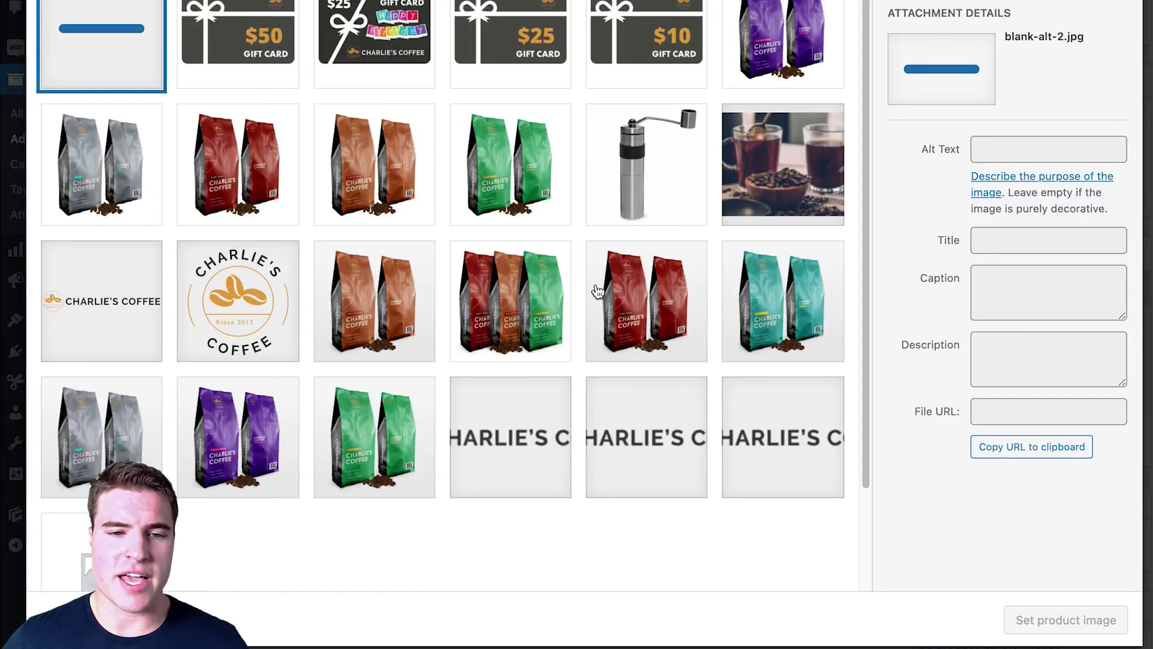
pyautogui.click(1025, 619)
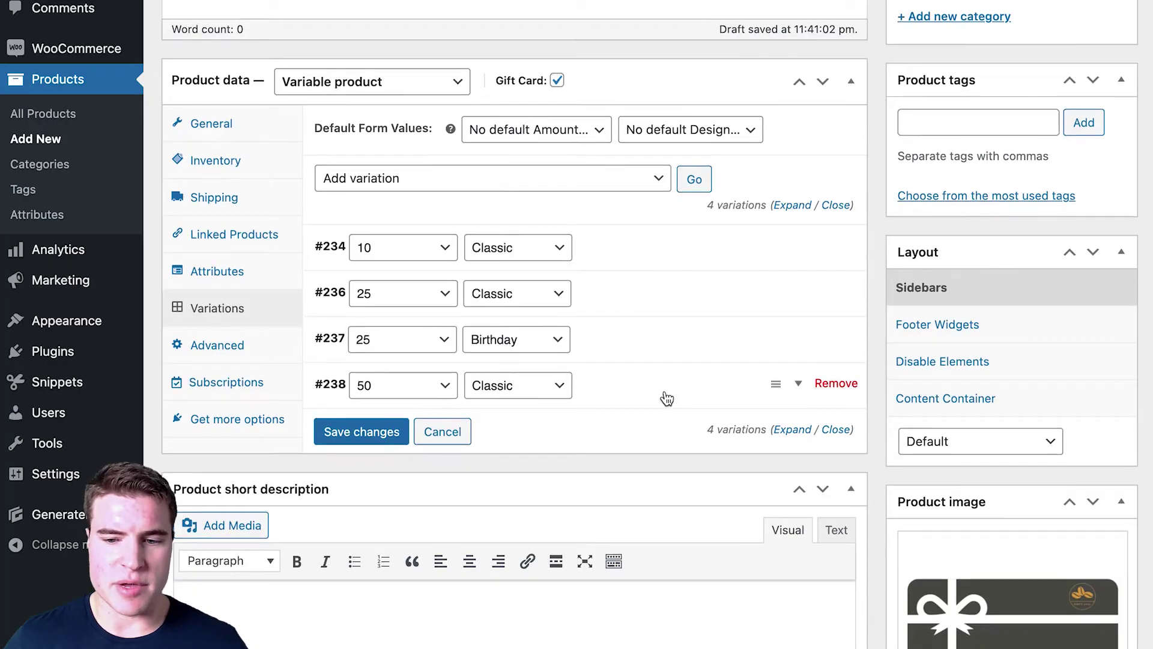
# Step: Save the product's variations again
pyautogui.scroll(-4, 665, 394)
pyautogui.scroll(5, 665, 392)
pyautogui.click(391, 444)
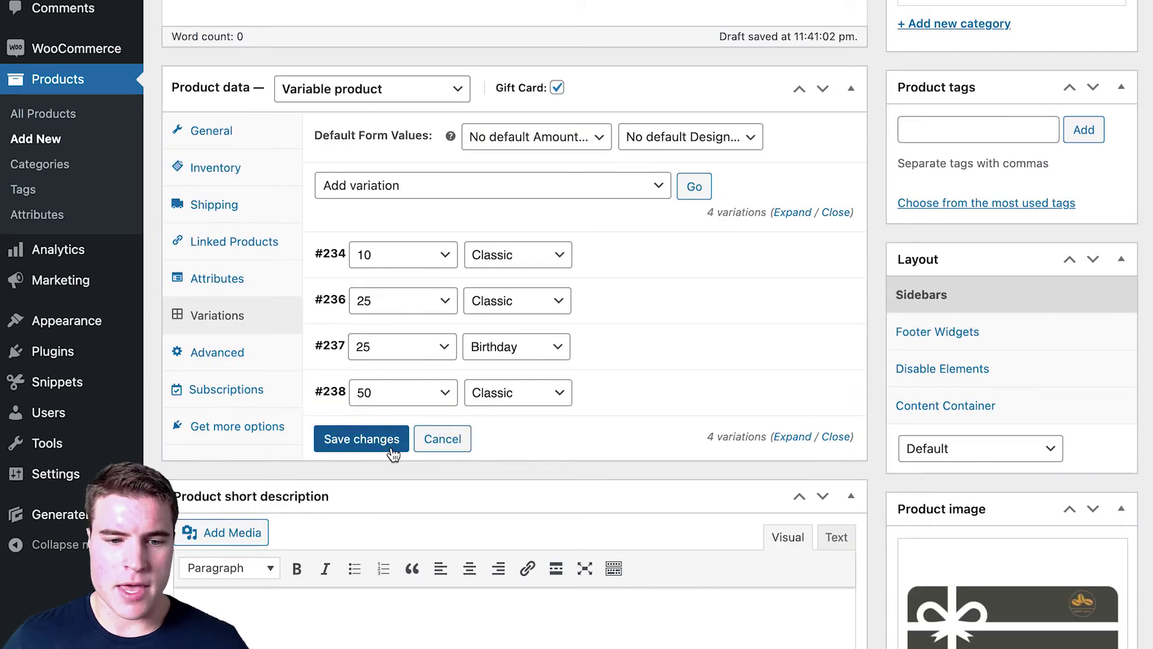
pyautogui.scroll(4, 852, 324)
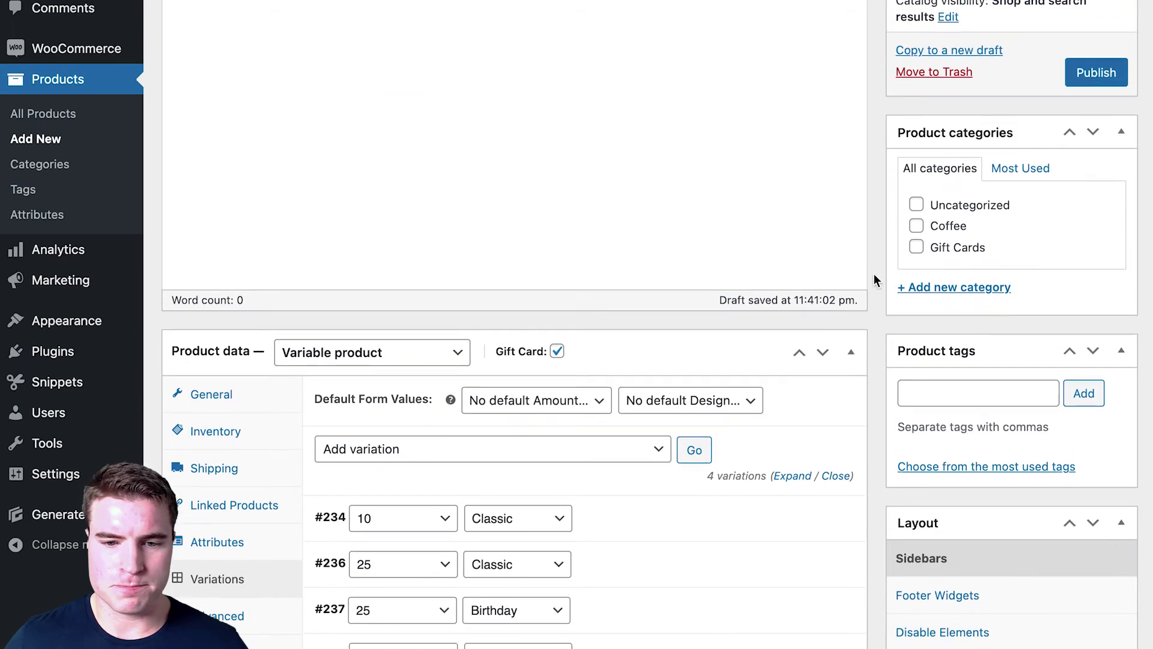
# Step: Publish the Gift Card product, view its live page and select Amount 10 with Classic design
pyautogui.click(1088, 73)
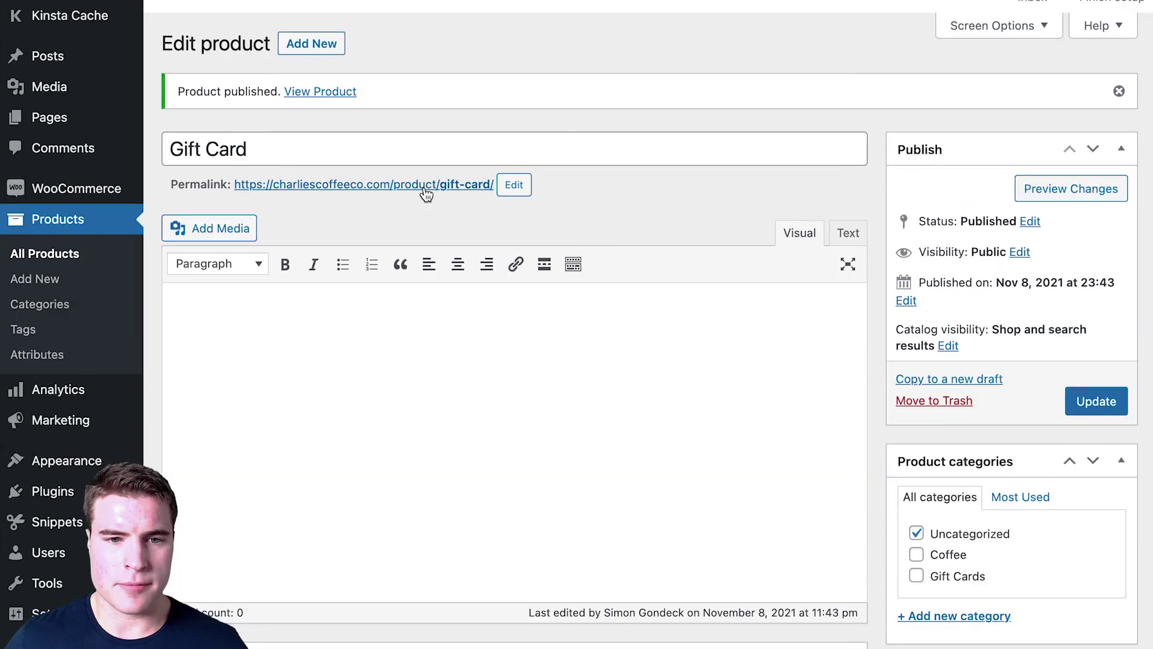
pyautogui.click(426, 184)
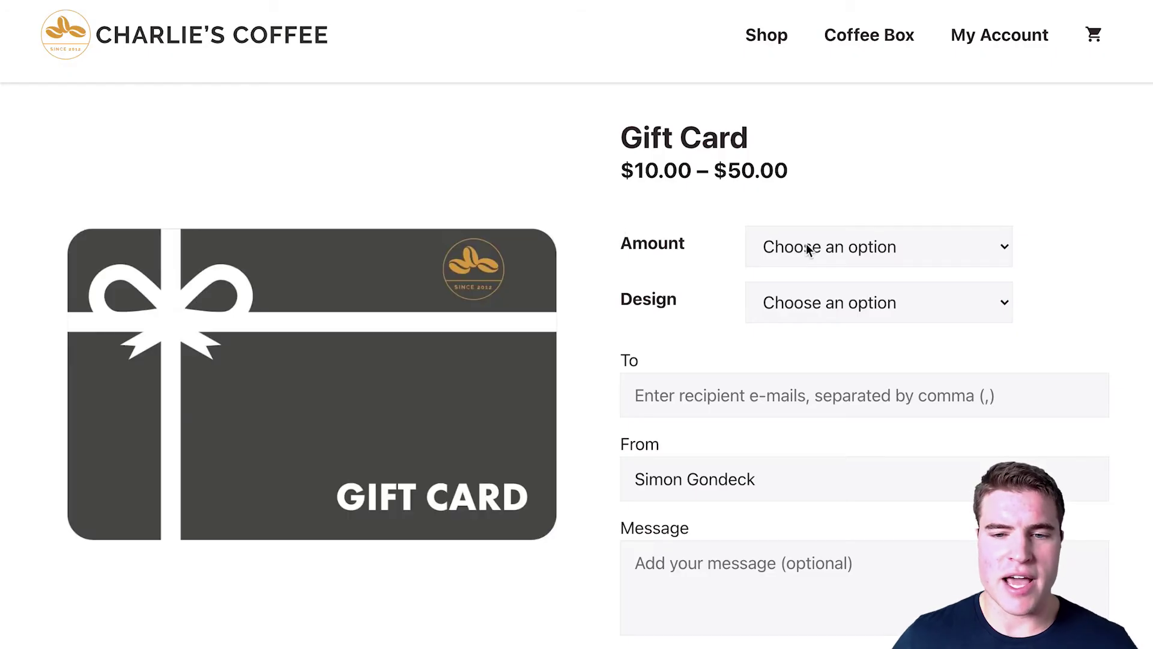
pyautogui.click(810, 249)
pyautogui.click(823, 275)
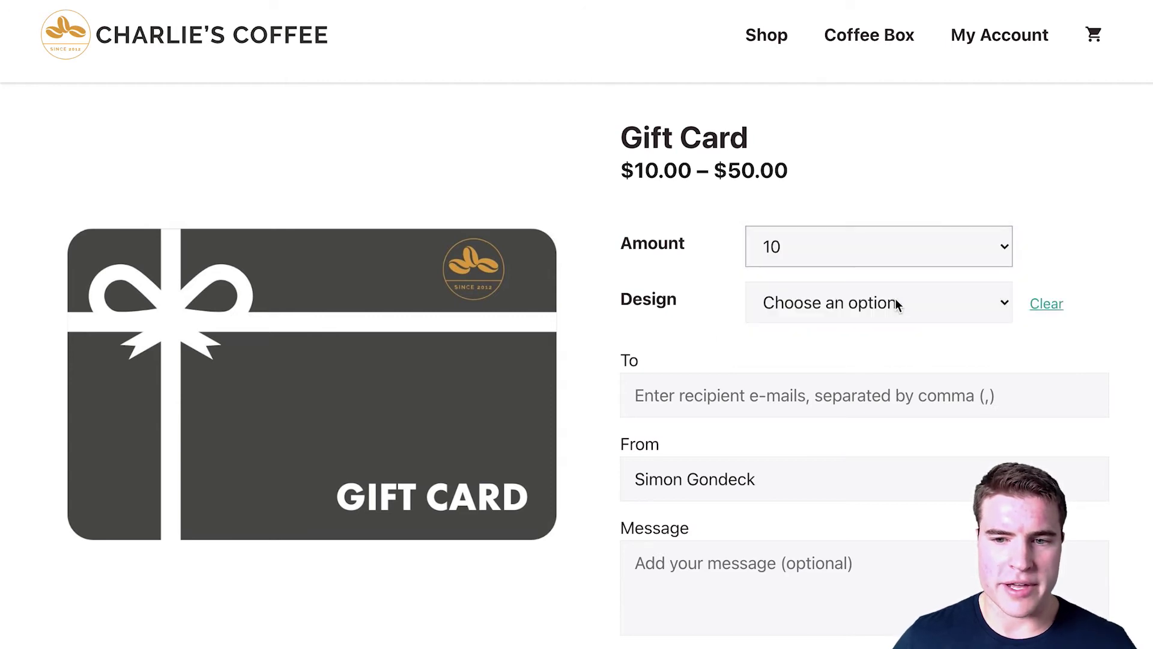
pyautogui.click(897, 304)
pyautogui.click(832, 329)
# Step: Switch to Amount 25 and toggle the design, ending on Birthday to show the birthday card
pyautogui.click(857, 252)
pyautogui.click(855, 275)
pyautogui.click(833, 301)
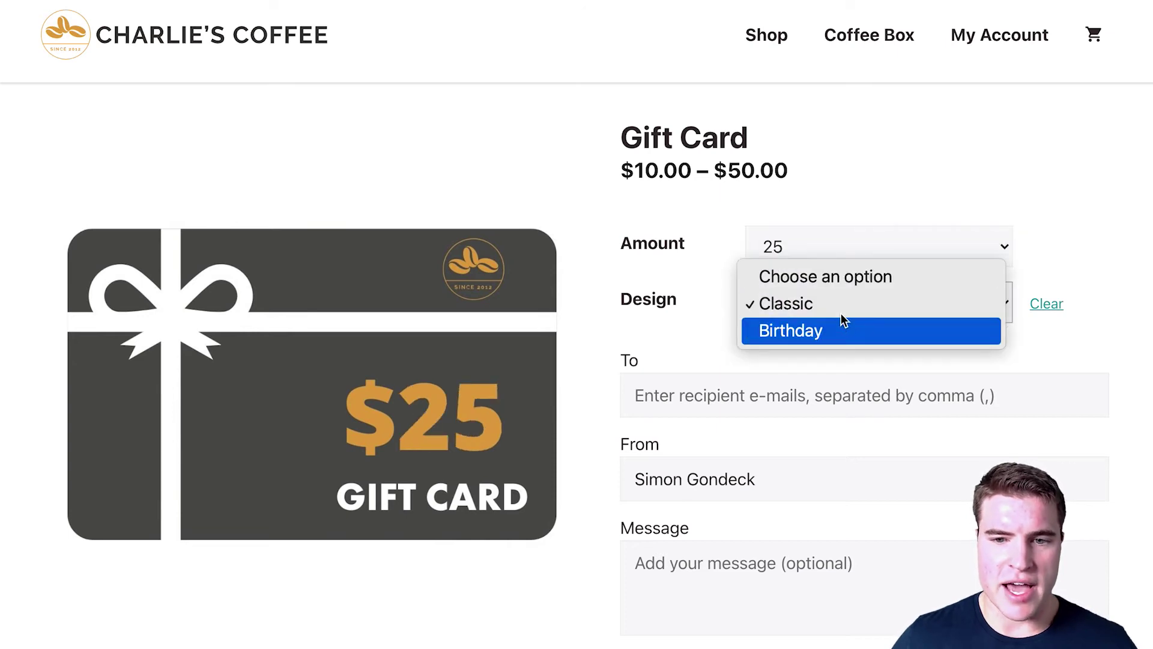
pyautogui.click(844, 329)
pyautogui.click(837, 308)
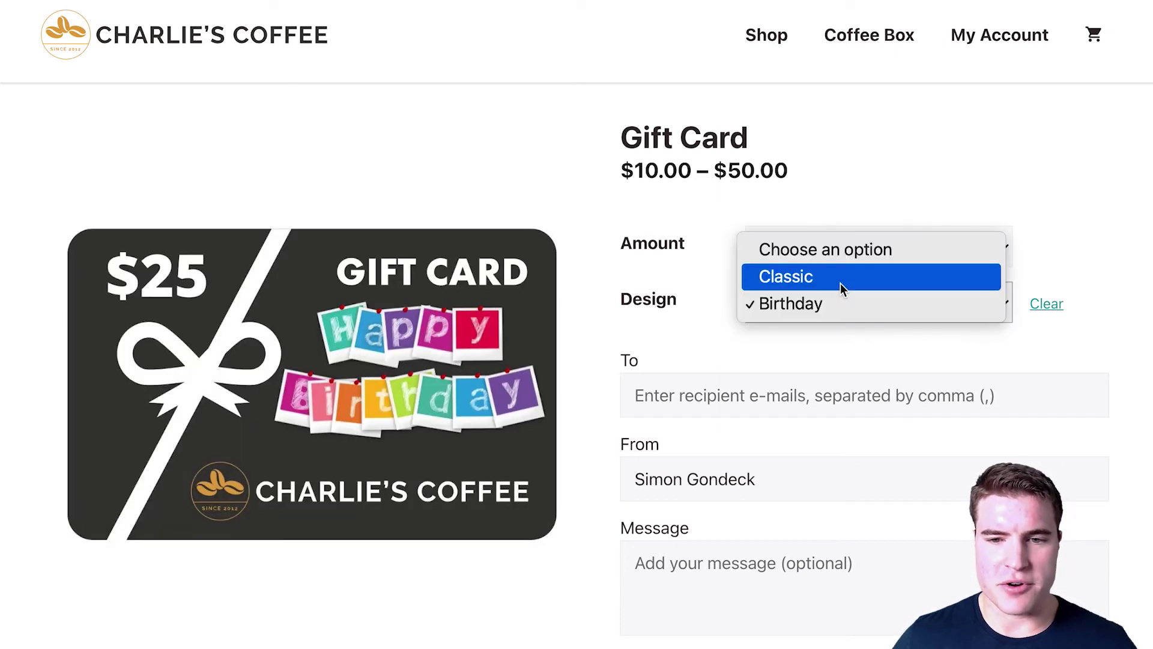
pyautogui.click(840, 282)
pyautogui.click(857, 309)
pyautogui.click(861, 320)
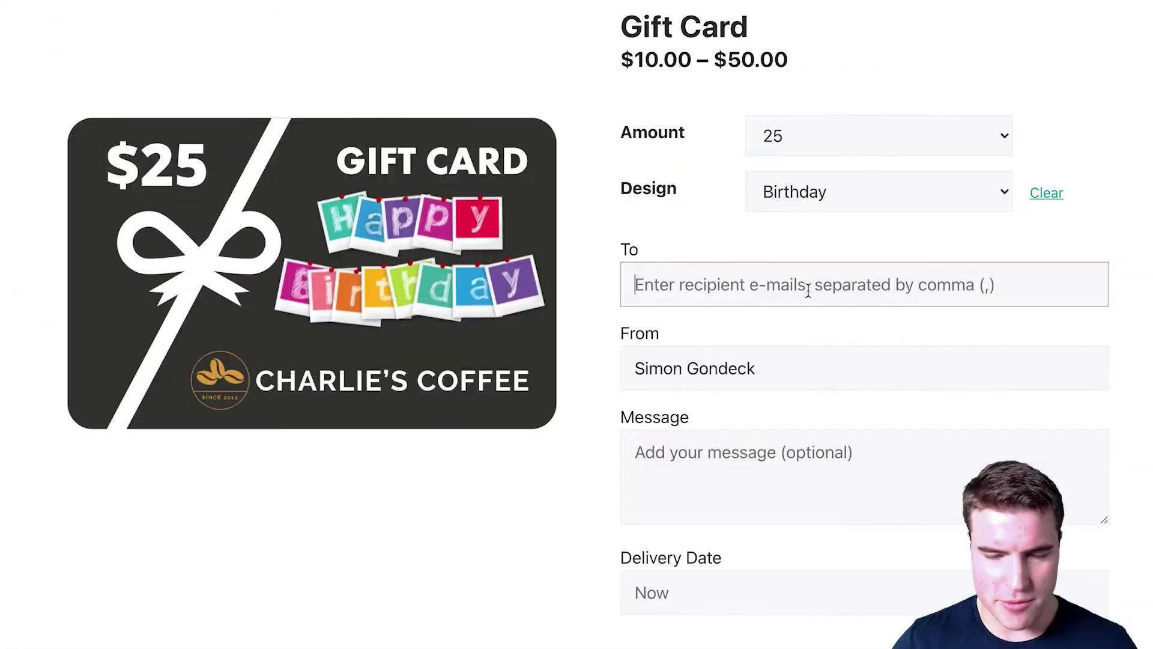
# Step: Enter the recipient's e-mail address and a 'Hey! Enjoy your bda…' birthday message
pyautogui.click(808, 291)
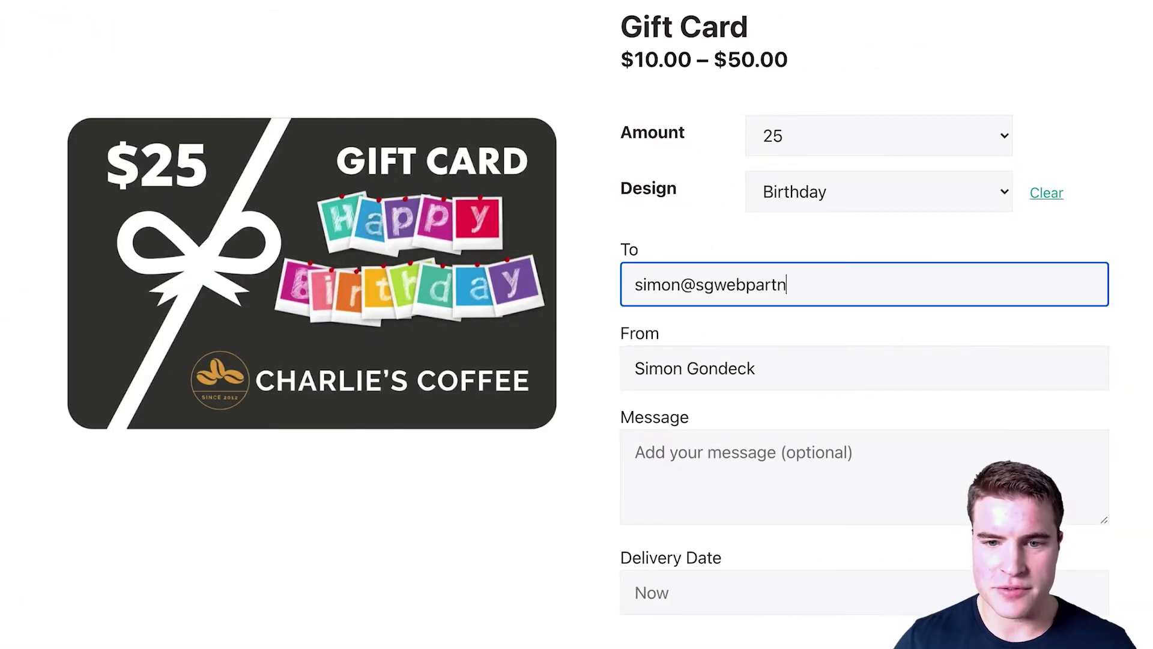
pyautogui.click(798, 457)
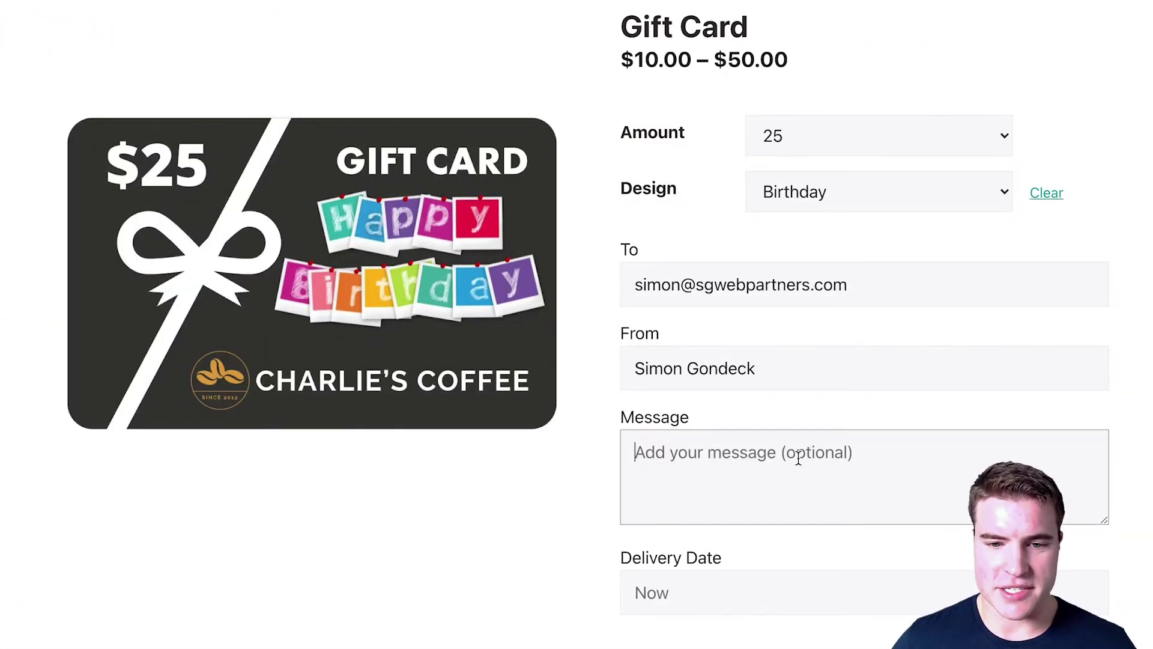
pyautogui.write('Hey! Enjoy you')
pyautogui.press('BackSpace')
pyautogui.press('BackSpace')
pyautogui.write('your bday!')
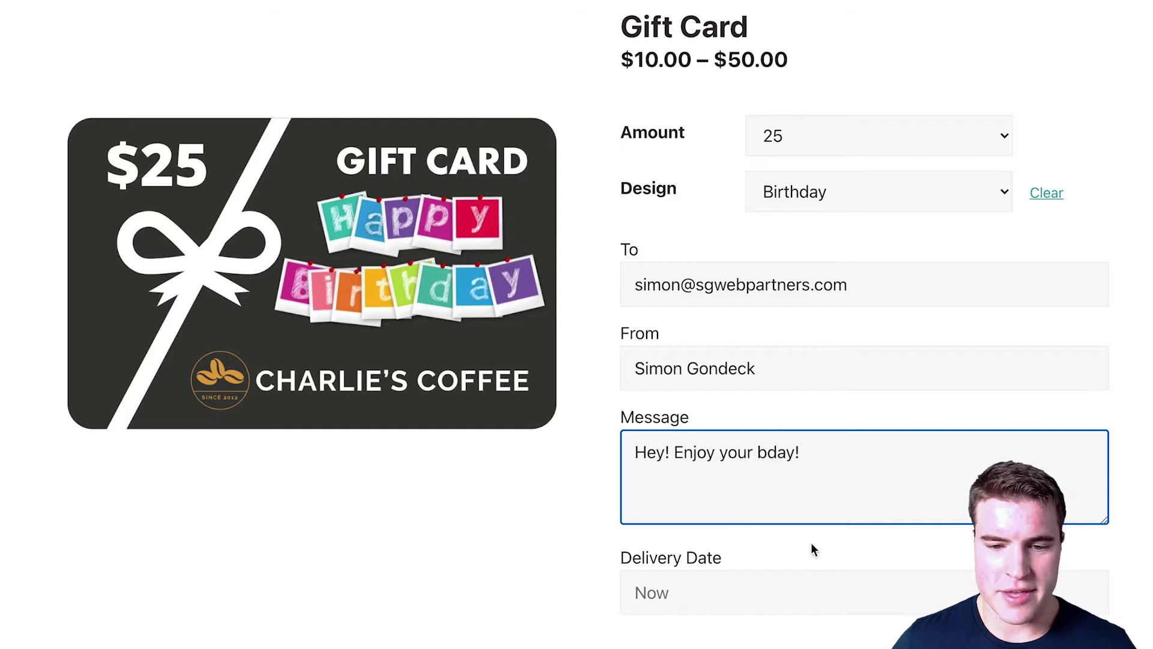
# Step: Set delivery date to November 9, 2021 and add the $25 Birthday card to the cart
pyautogui.click(803, 610)
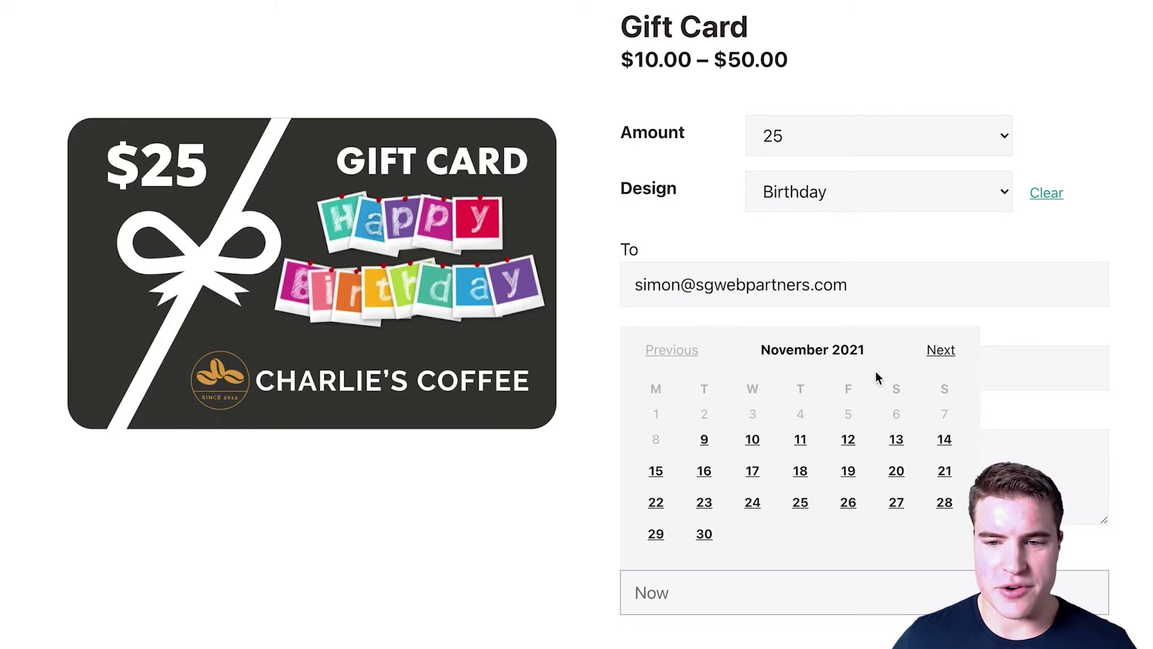
pyautogui.click(704, 440)
pyautogui.scroll(-1, 717, 448)
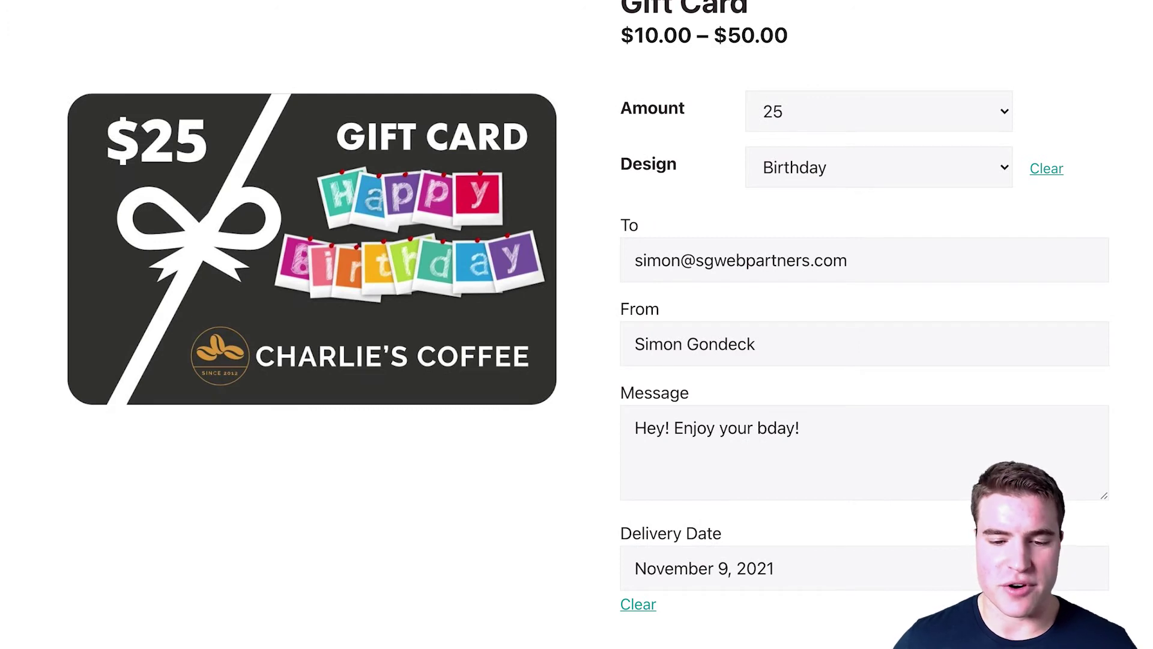
pyautogui.scroll(-3, 679, 569)
pyautogui.click(661, 544)
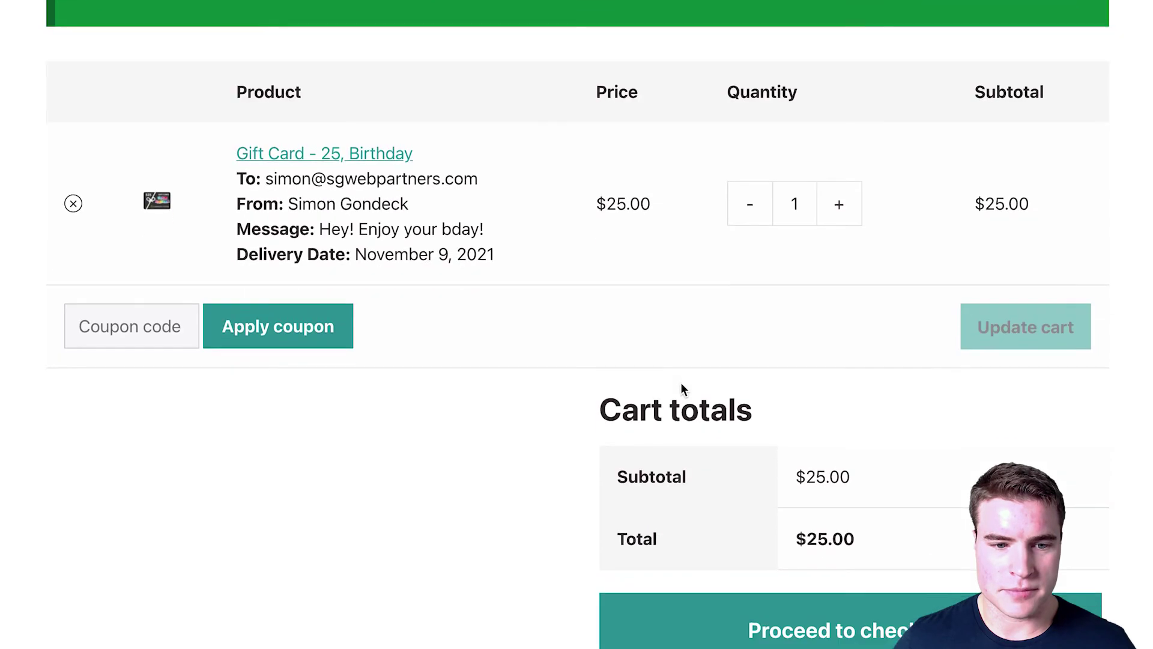
# Step: Place the $25 Birthday gift card order using the saved Visa card
pyautogui.scroll(-2, 691, 402)
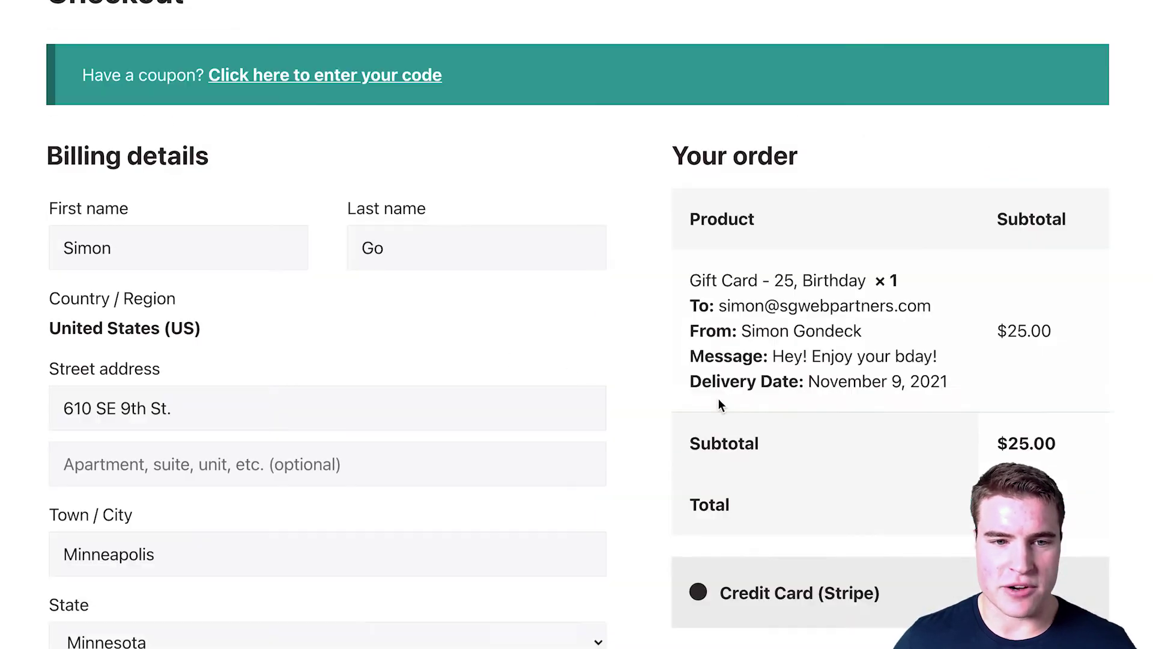
pyautogui.scroll(-5, 719, 401)
pyautogui.scroll(-3, 718, 398)
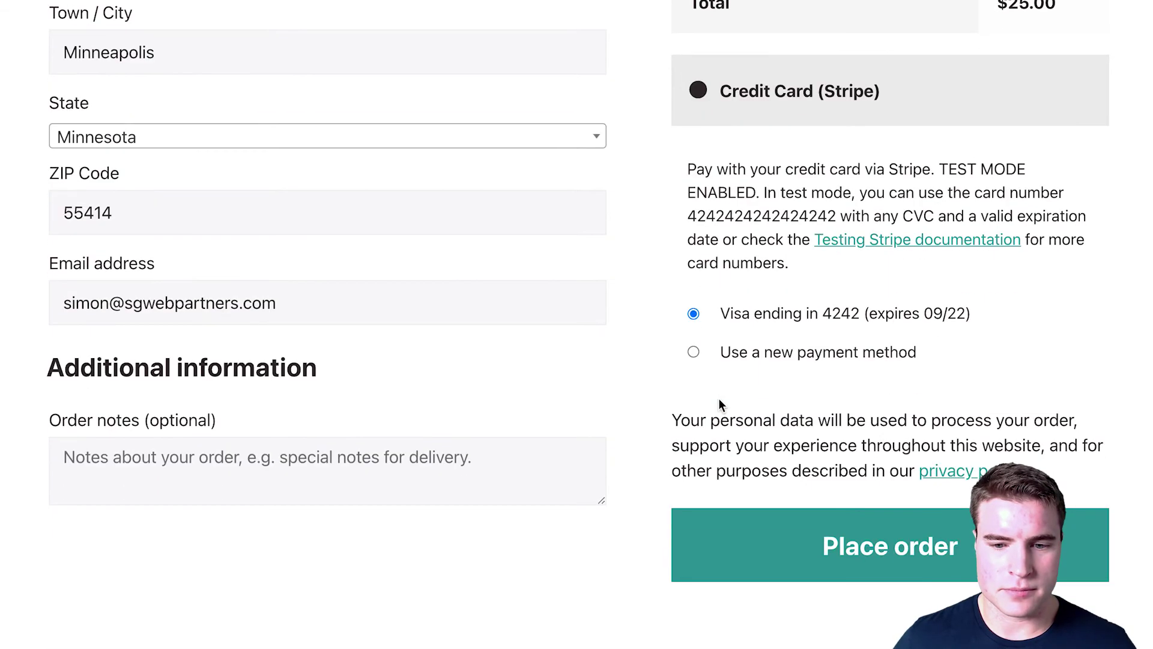
pyautogui.scroll(3, 719, 398)
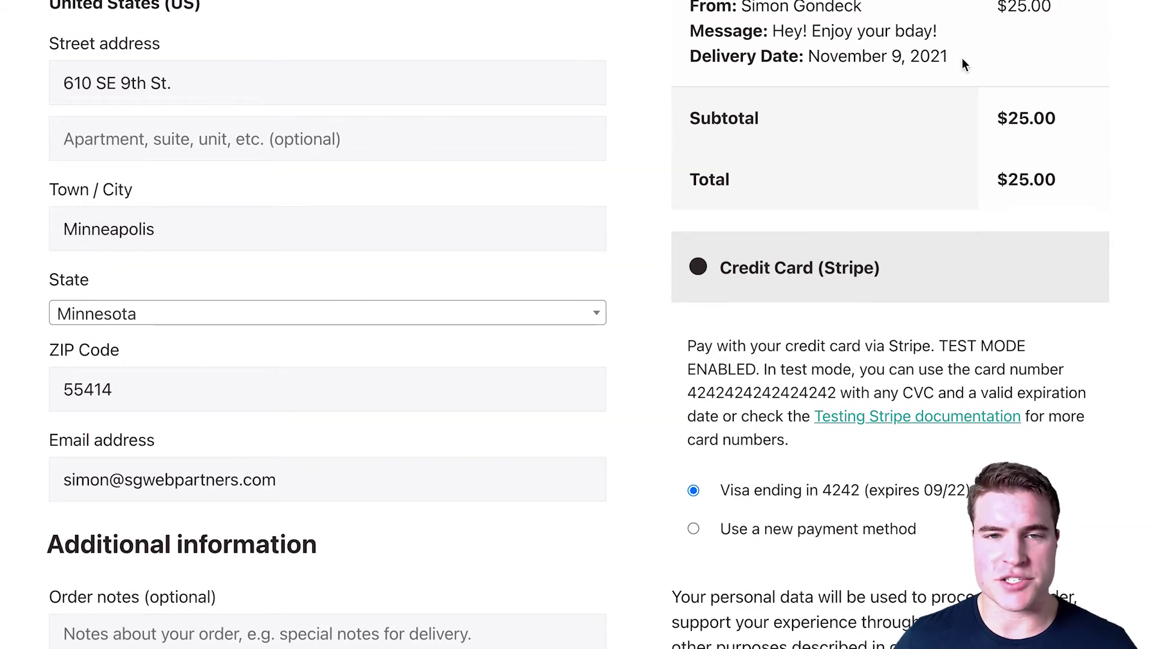
pyautogui.scroll(-3, 781, 342)
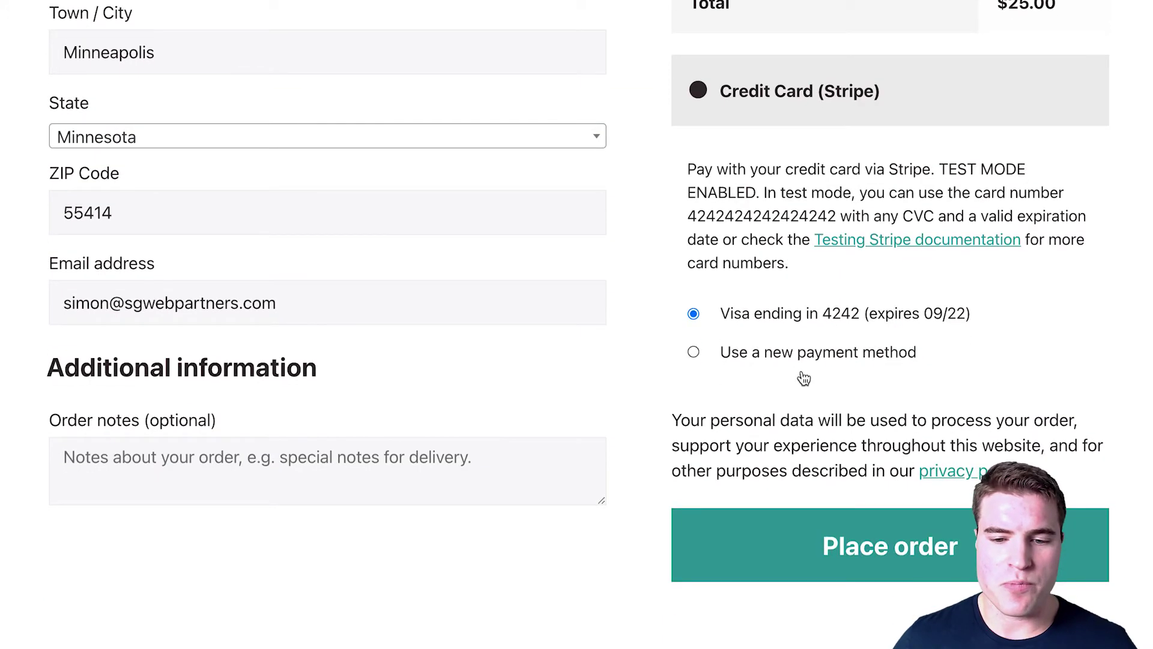
pyautogui.click(778, 529)
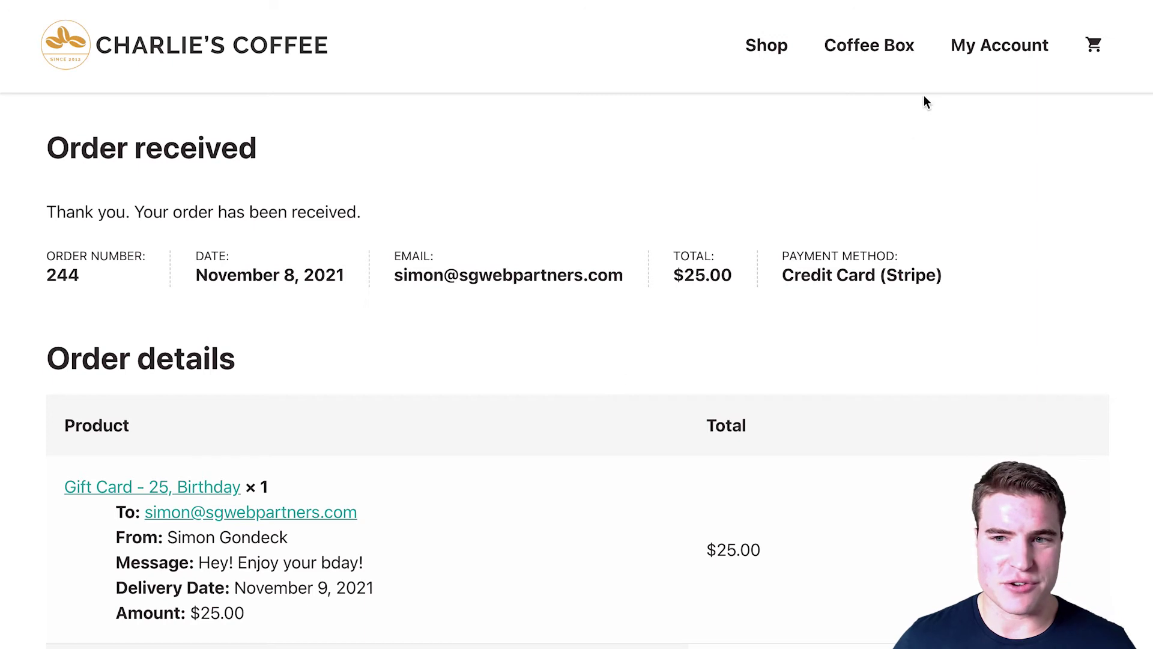
# Step: Check the customer's Gift Cards account page shows $0.00, then return to the admin Edit Order
pyautogui.click(962, 53)
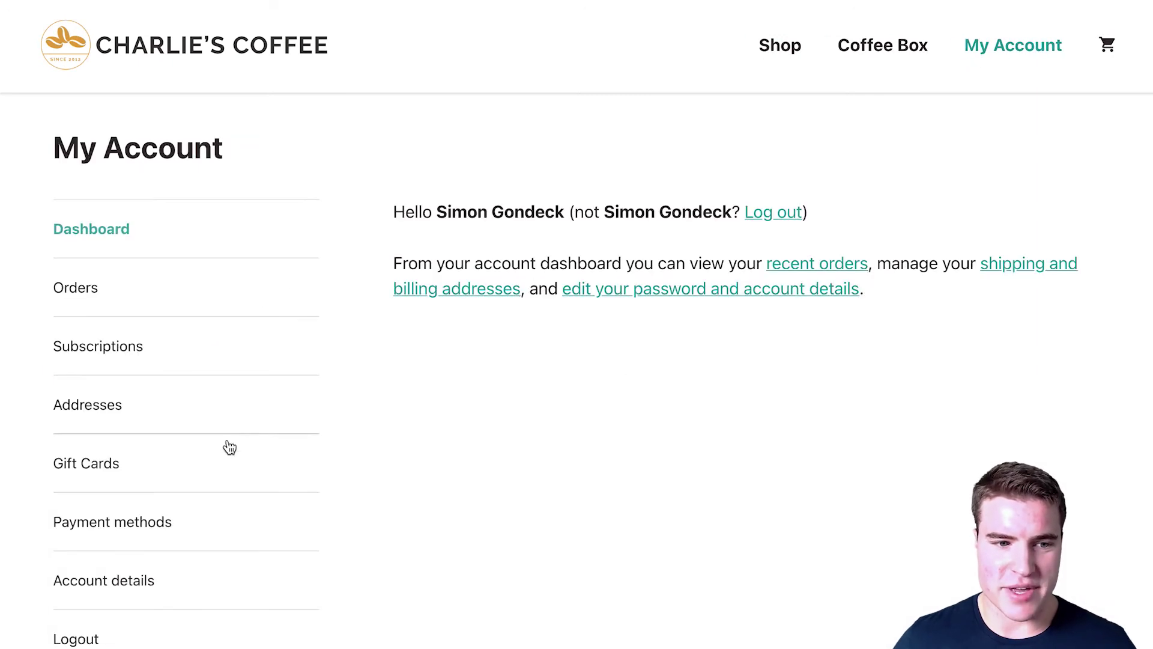
pyautogui.click(234, 463)
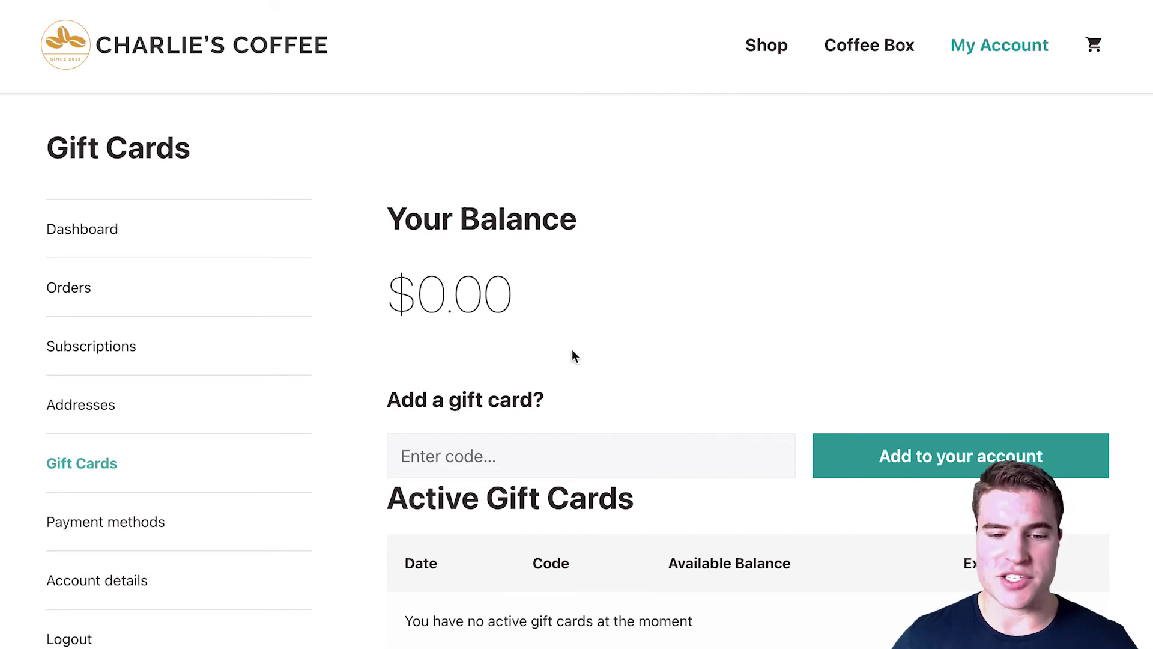
pyautogui.scroll(-1, 574, 357)
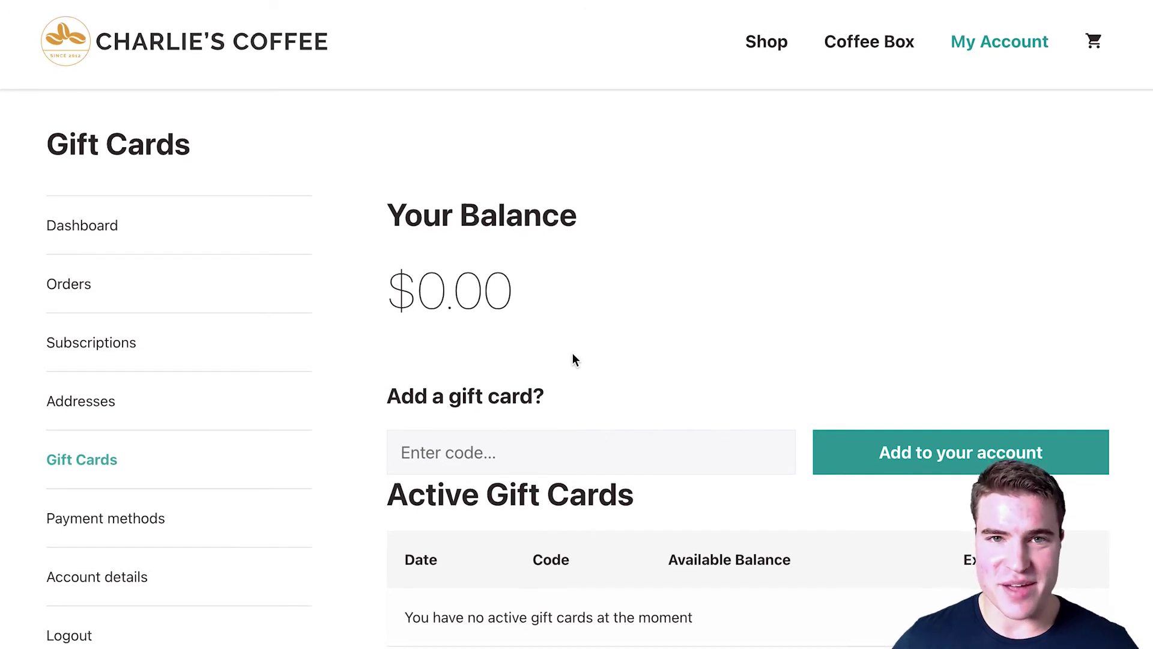
pyautogui.scroll(1, 572, 359)
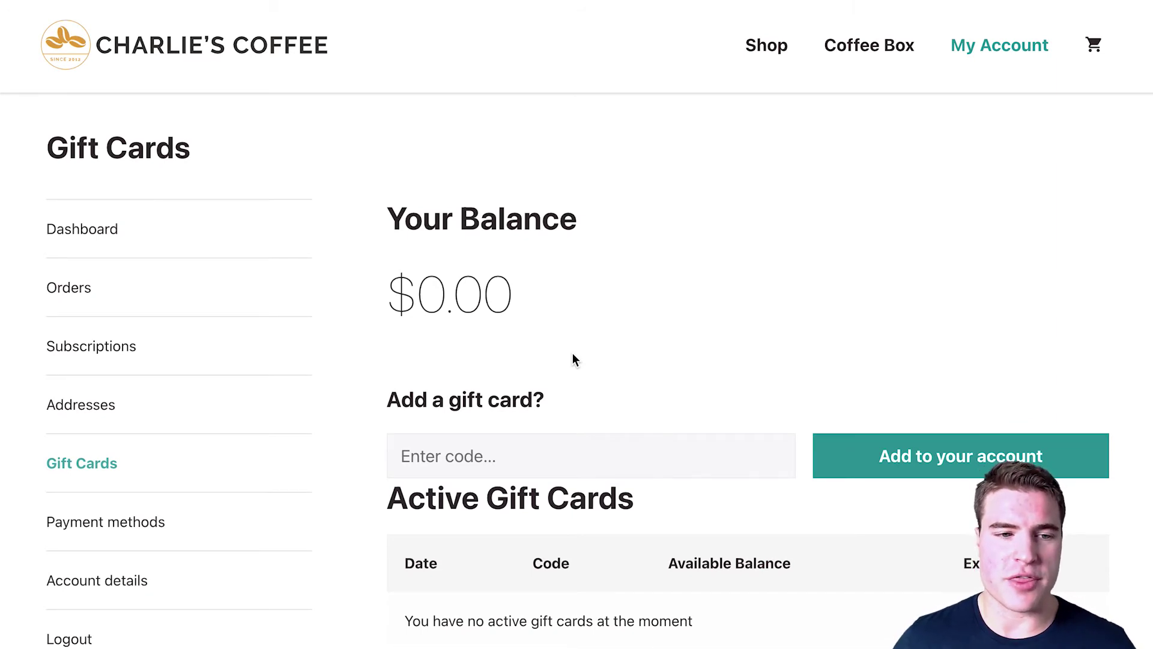
pyautogui.hotkey('ctrl', 'Tab')
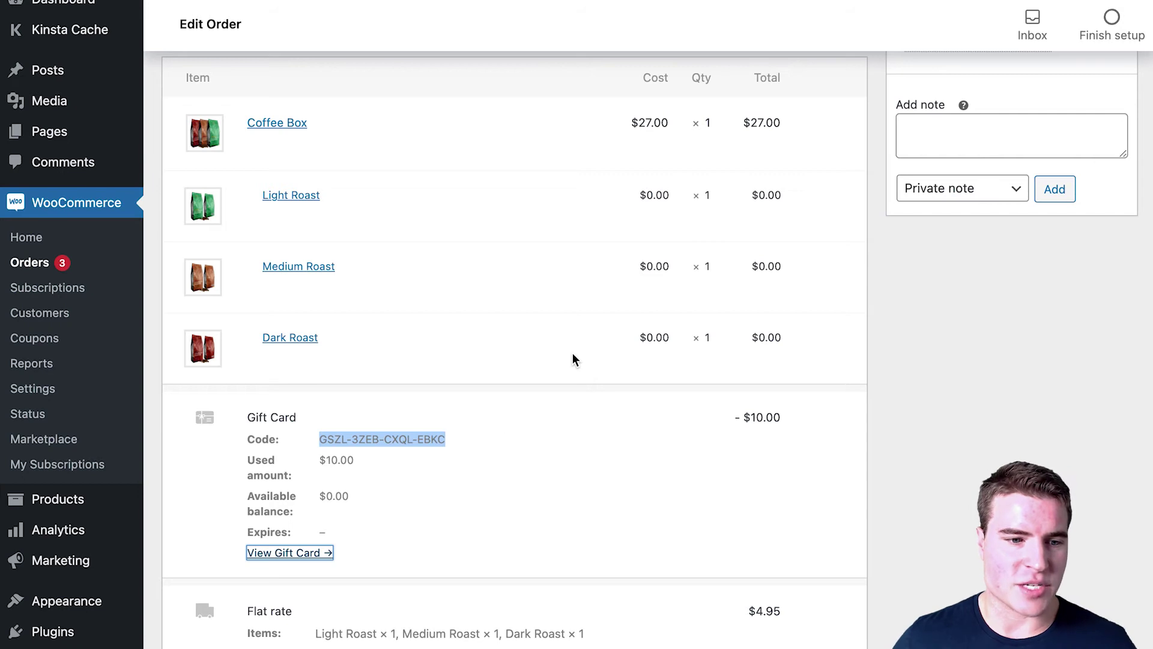
# Step: Open the scheduled $25 gift card from the Marketing > Gift Cards list
pyautogui.moveTo(114, 559)
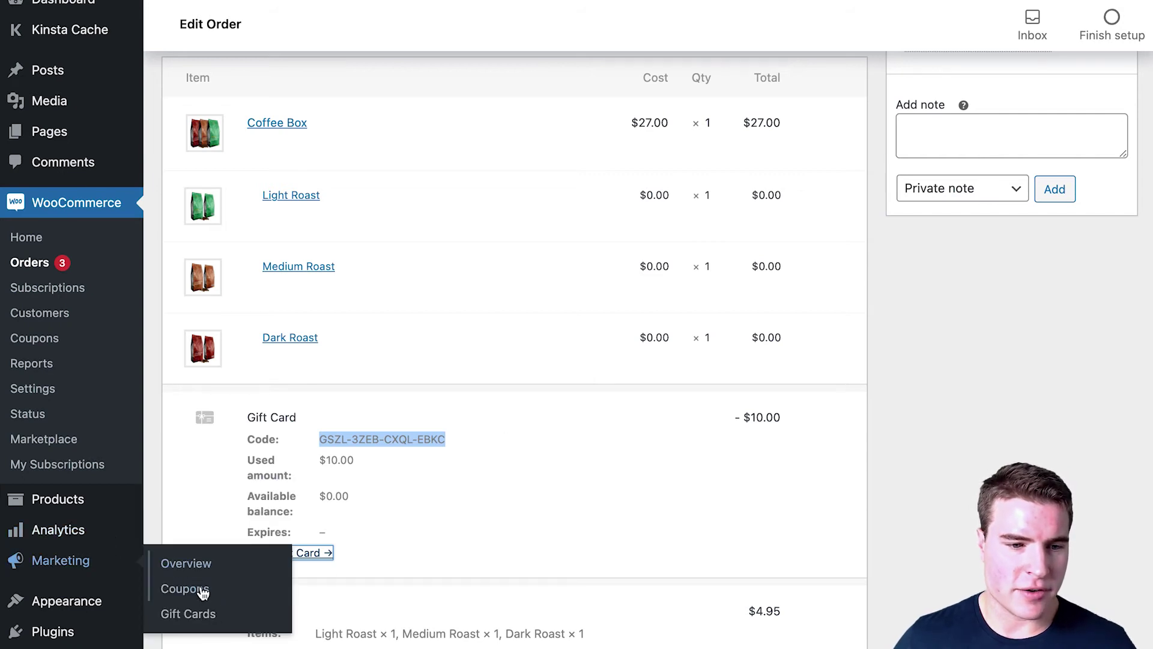
pyautogui.click(207, 613)
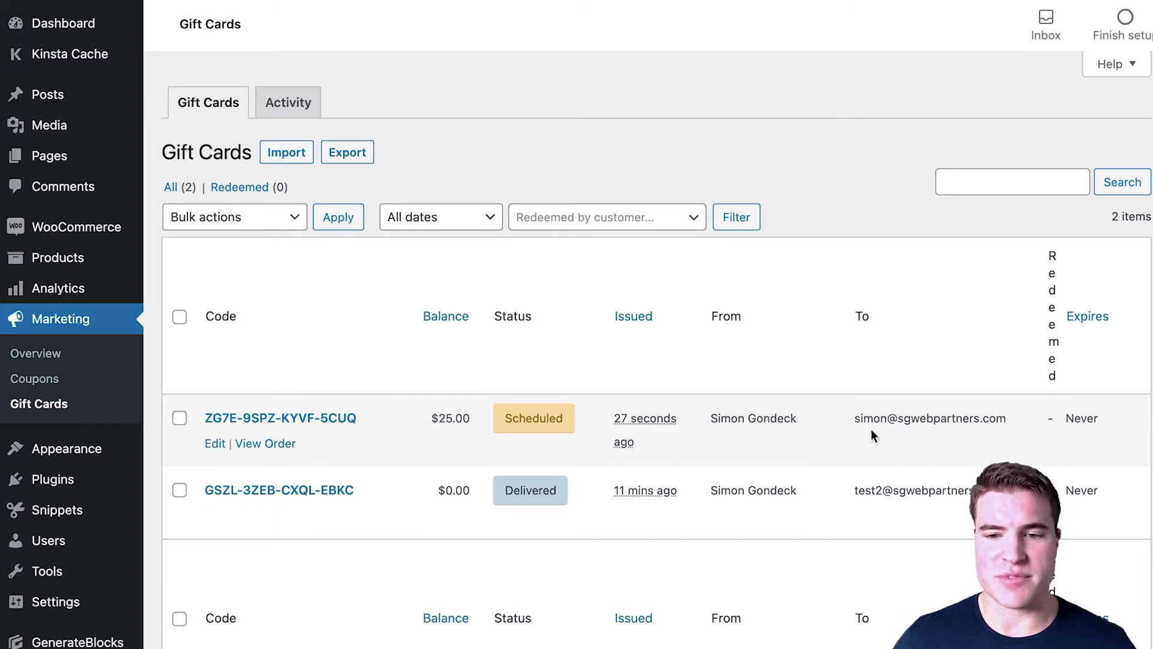
pyautogui.click(271, 418)
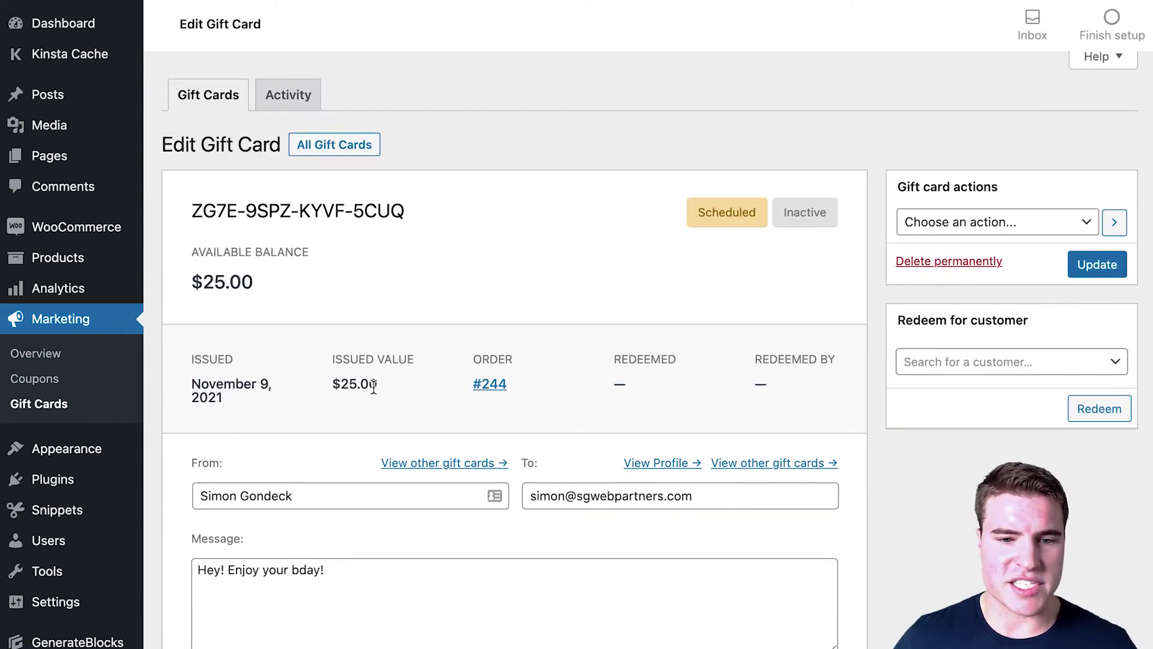
# Step: Move the $25 card's delivery date earlier to 2021-11-08 and adjust its minutes
pyautogui.scroll(-2, 373, 387)
pyautogui.scroll(-4, 373, 386)
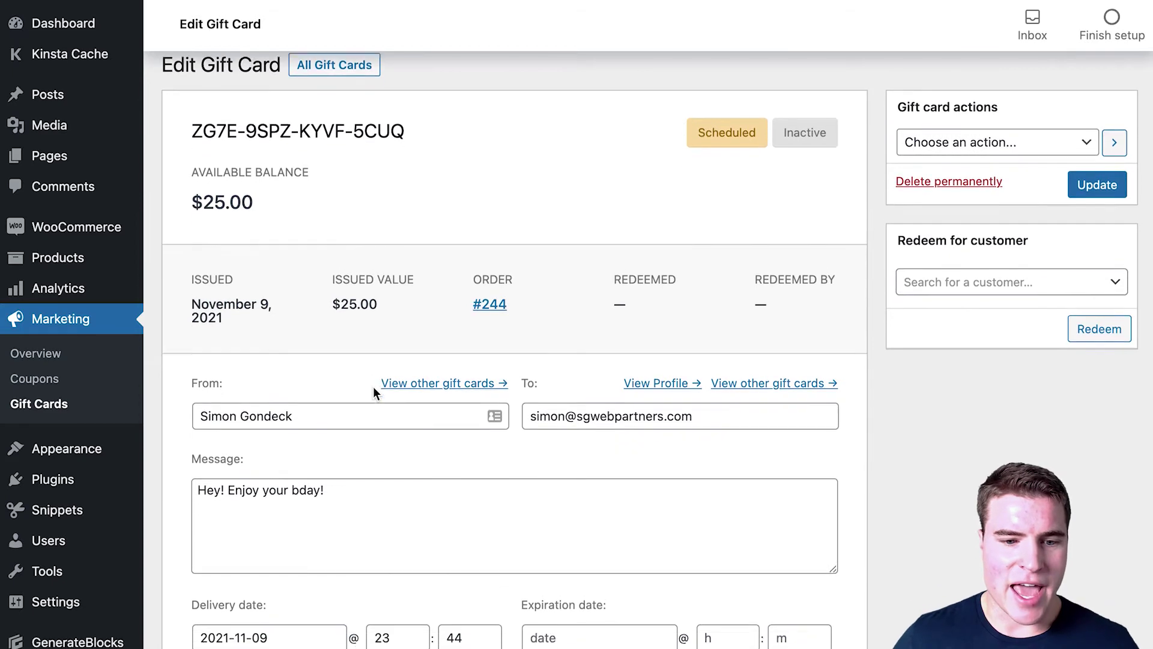
pyautogui.scroll(-2, 373, 387)
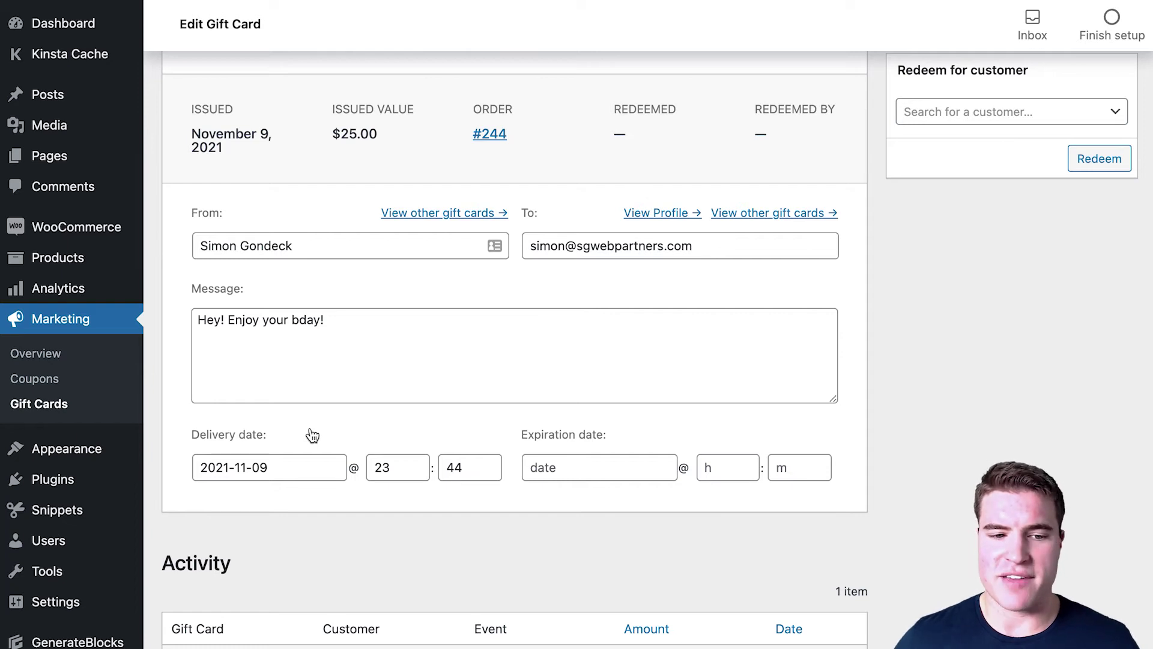
pyautogui.doubleClick(487, 463)
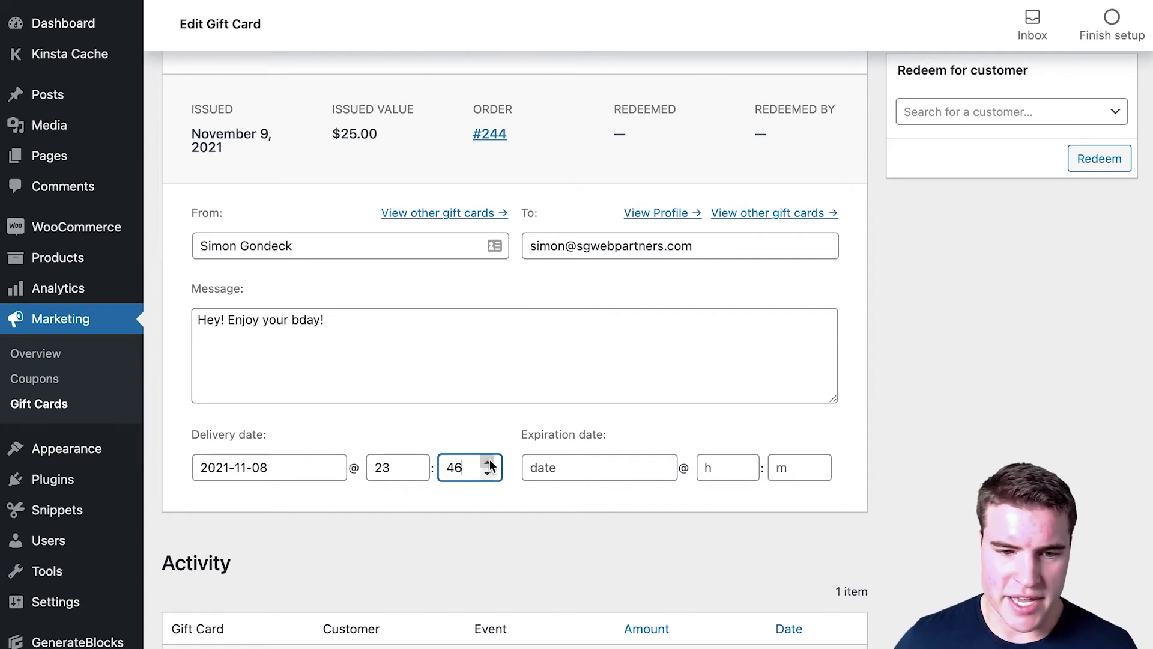
pyautogui.click(487, 461)
pyautogui.click(506, 512)
pyautogui.scroll(4, 528, 535)
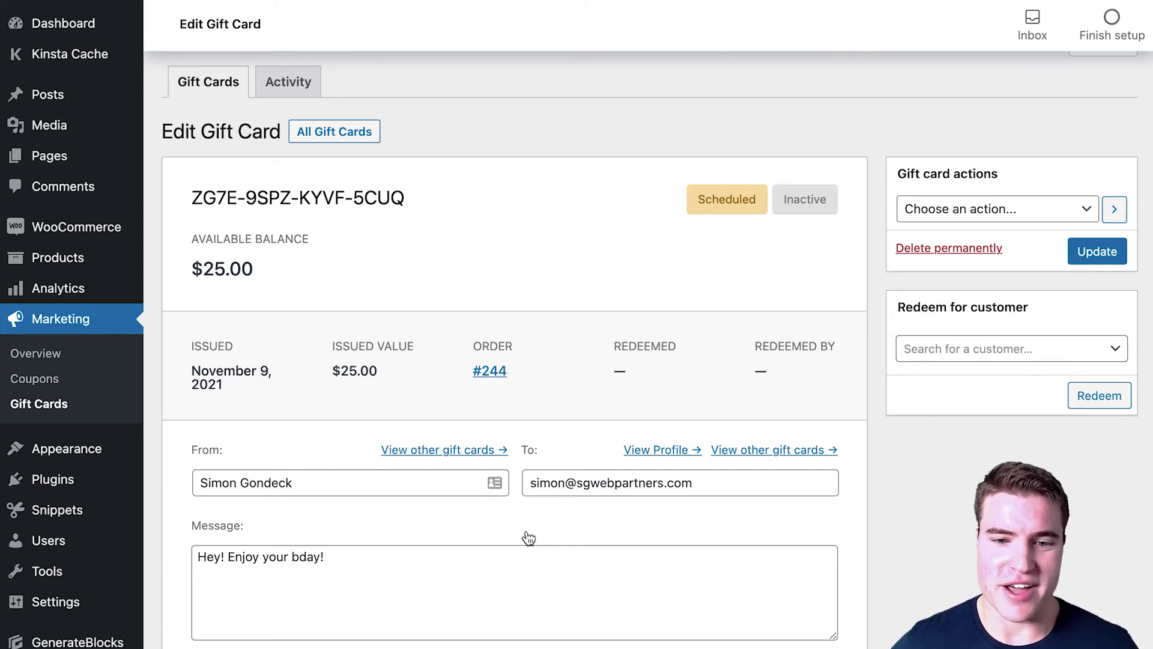
pyautogui.scroll(-1, 528, 538)
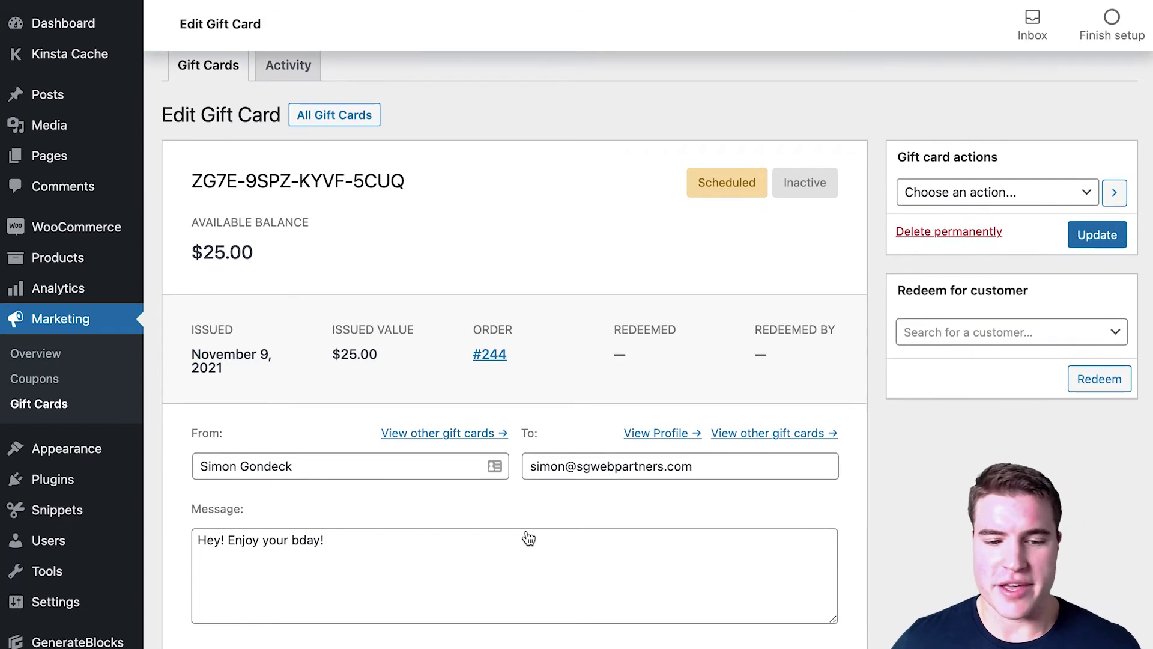
pyautogui.scroll(1, 519, 551)
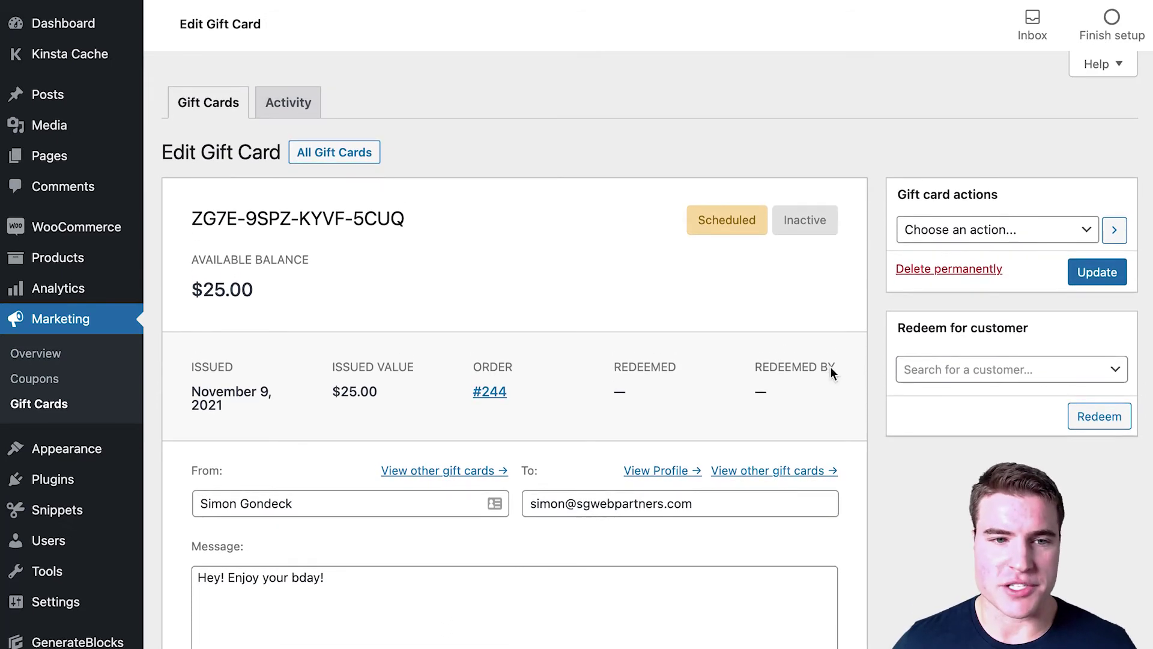
# Step: Save the rescheduled gift card and open the $25 birthday gift card email in Gmail
pyautogui.click(1077, 273)
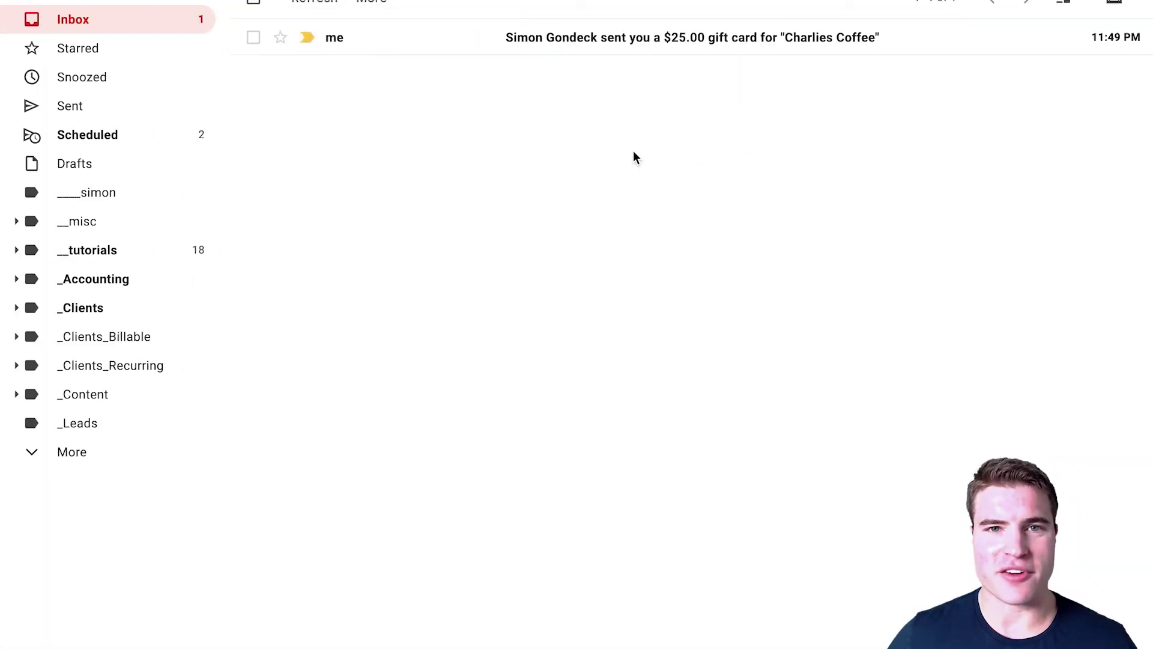
pyautogui.click(506, 52)
pyautogui.scroll(-5, 672, 273)
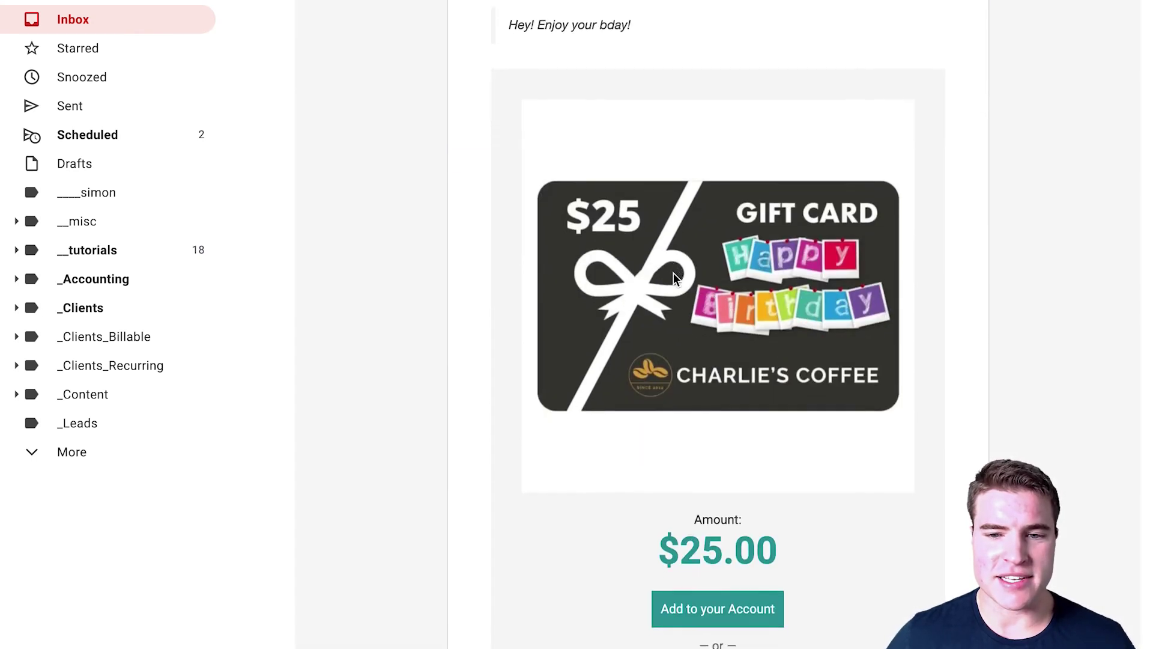
pyautogui.scroll(-3, 673, 272)
pyautogui.scroll(1, 646, 243)
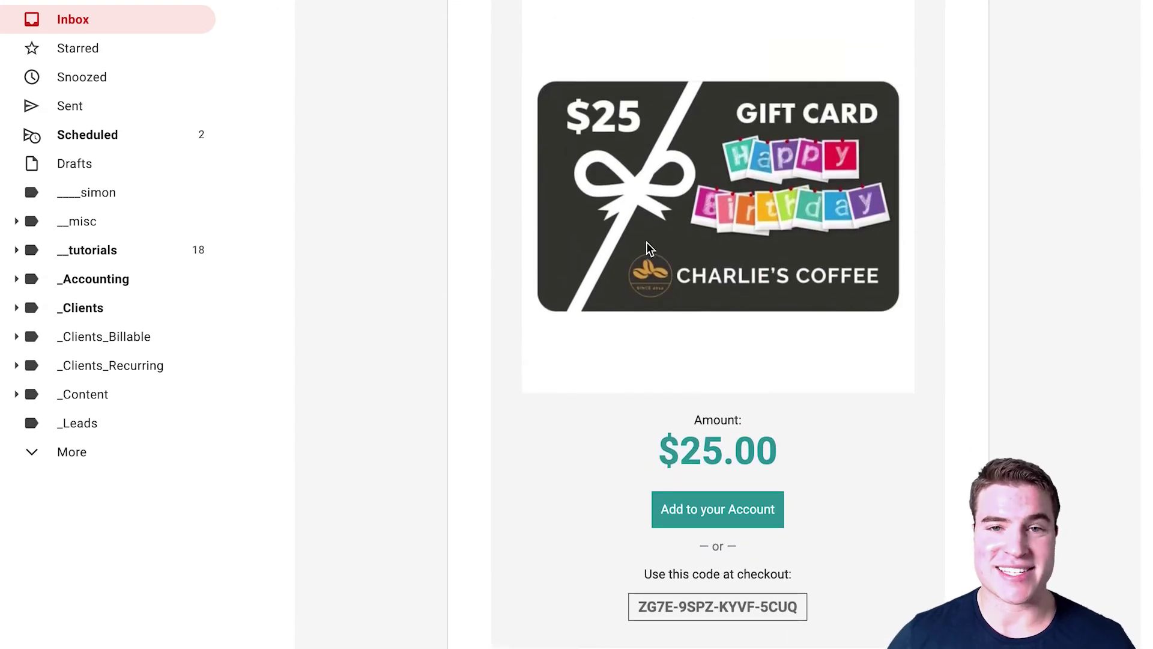
# Step: Select the checkout code and add the $25 gift card to the store account
pyautogui.moveTo(779, 608); pyautogui.dragTo(636, 603)
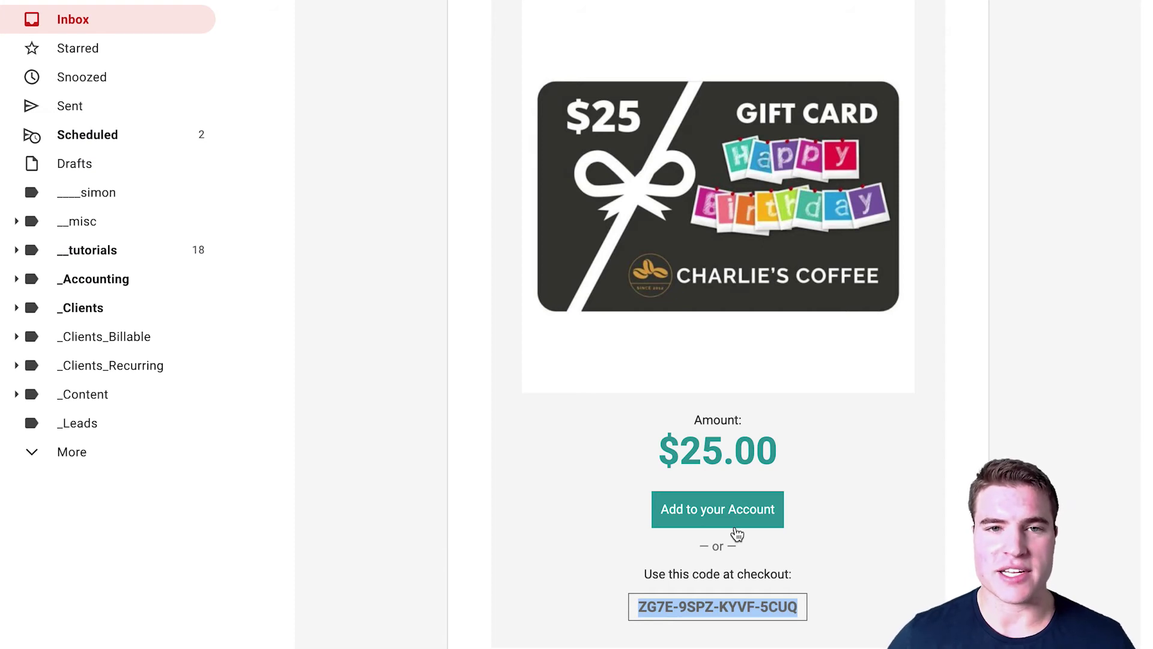
pyautogui.click(737, 523)
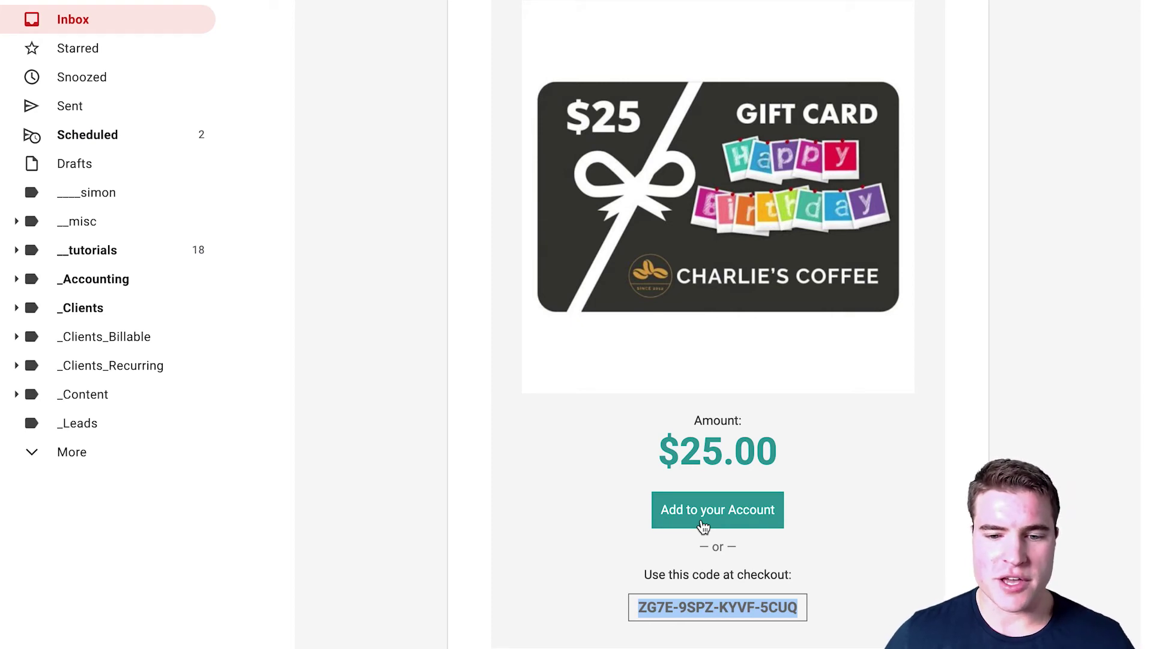
pyautogui.click(704, 527)
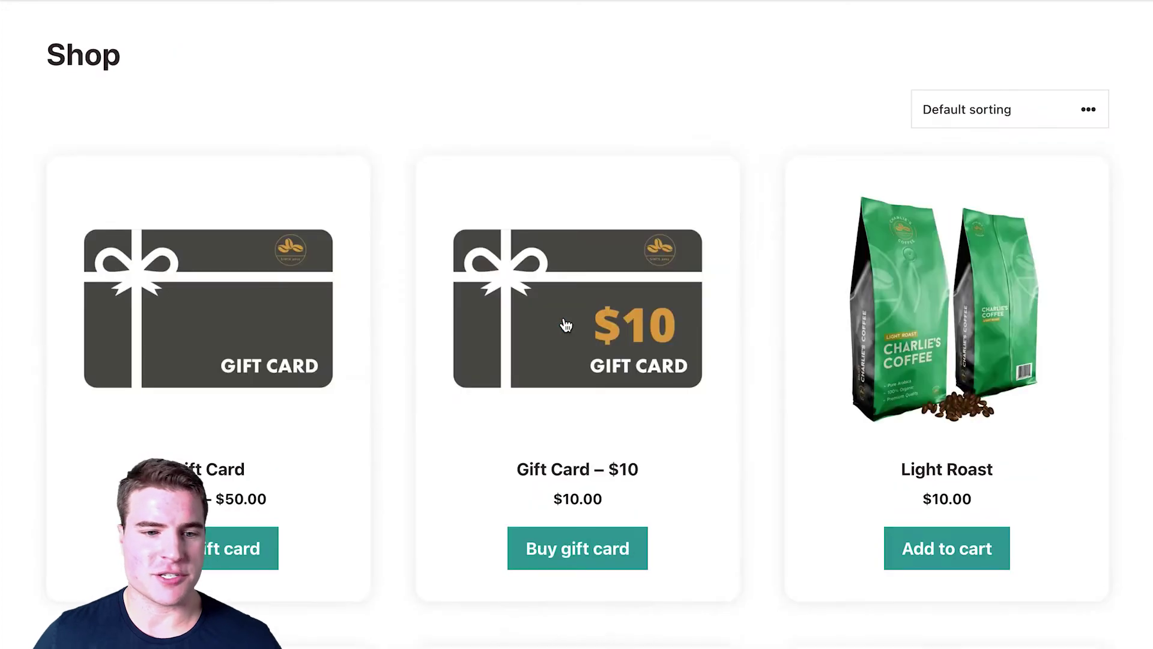
# Step: Add Medium Roast and the Coffee Grinder to the cart
pyautogui.scroll(-10, 537, 340)
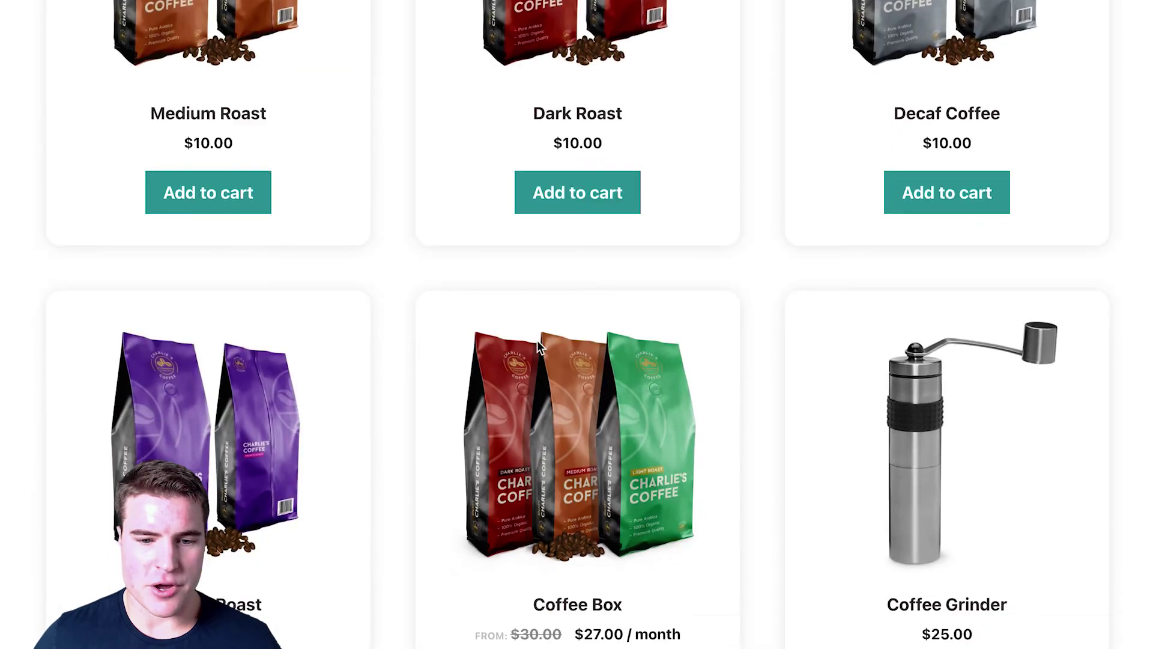
pyautogui.click(227, 192)
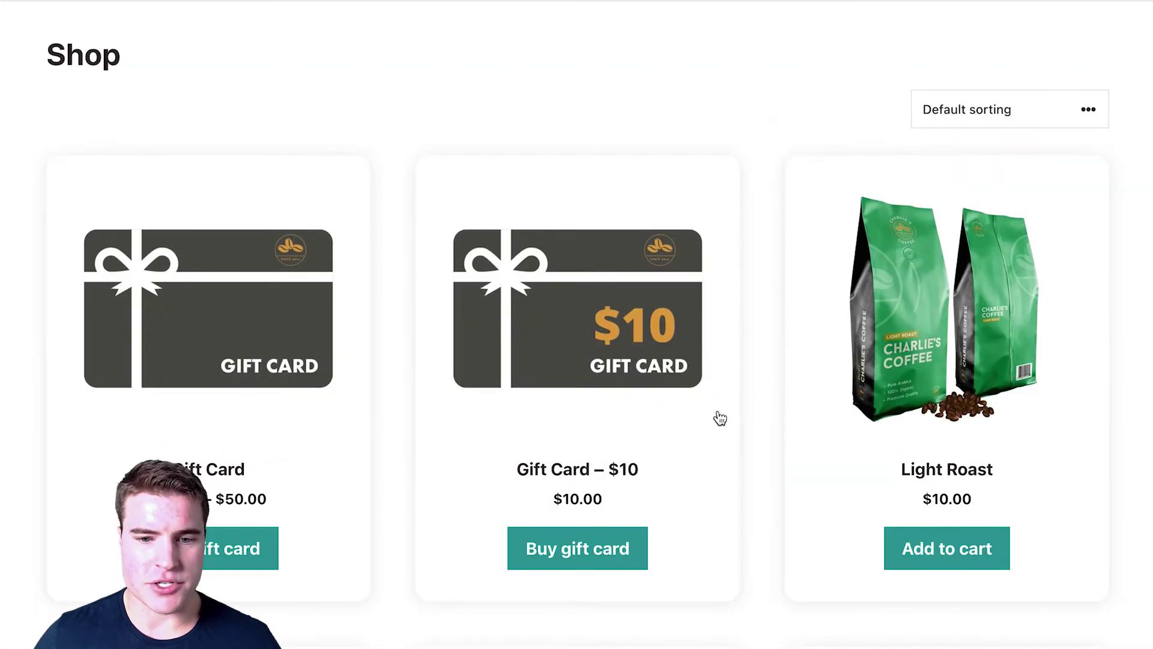
pyautogui.scroll(-15, 716, 408)
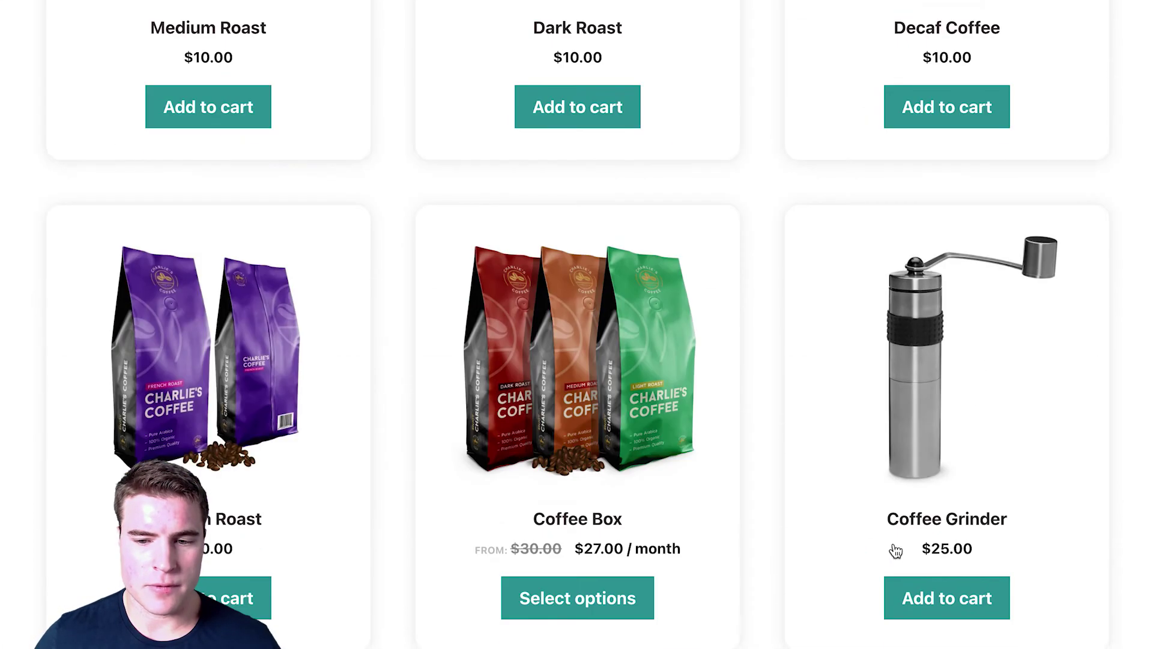
pyautogui.click(927, 597)
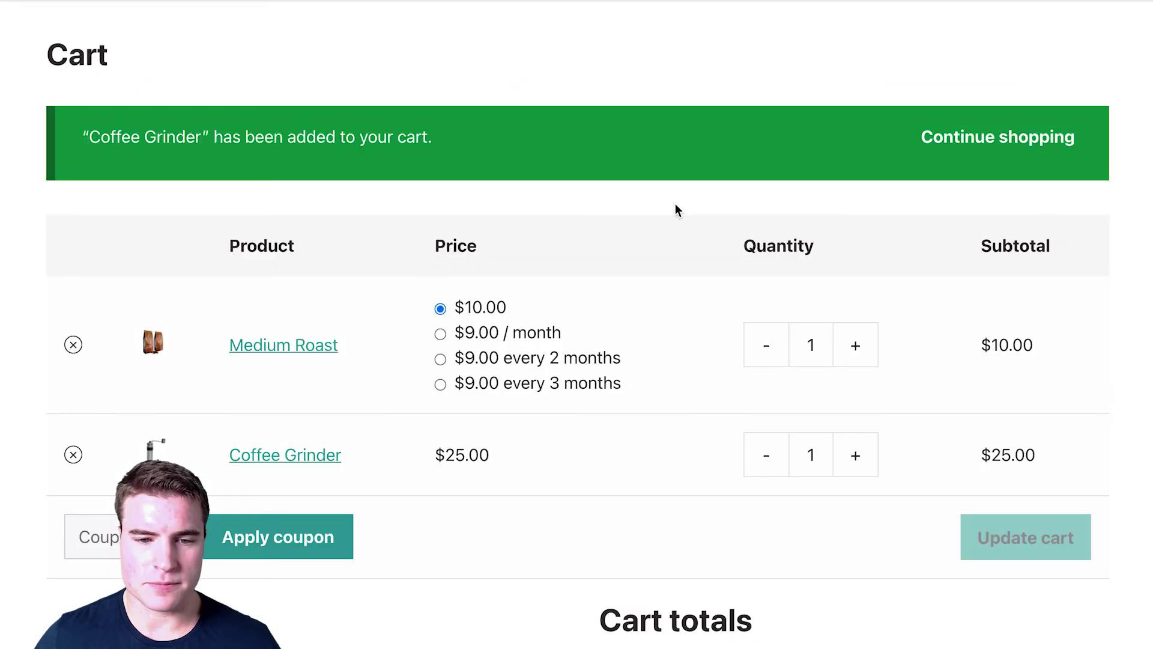
# Step: Make Medium Roast a $9.00/month subscription and update the cart totals
pyautogui.scroll(-3, 677, 208)
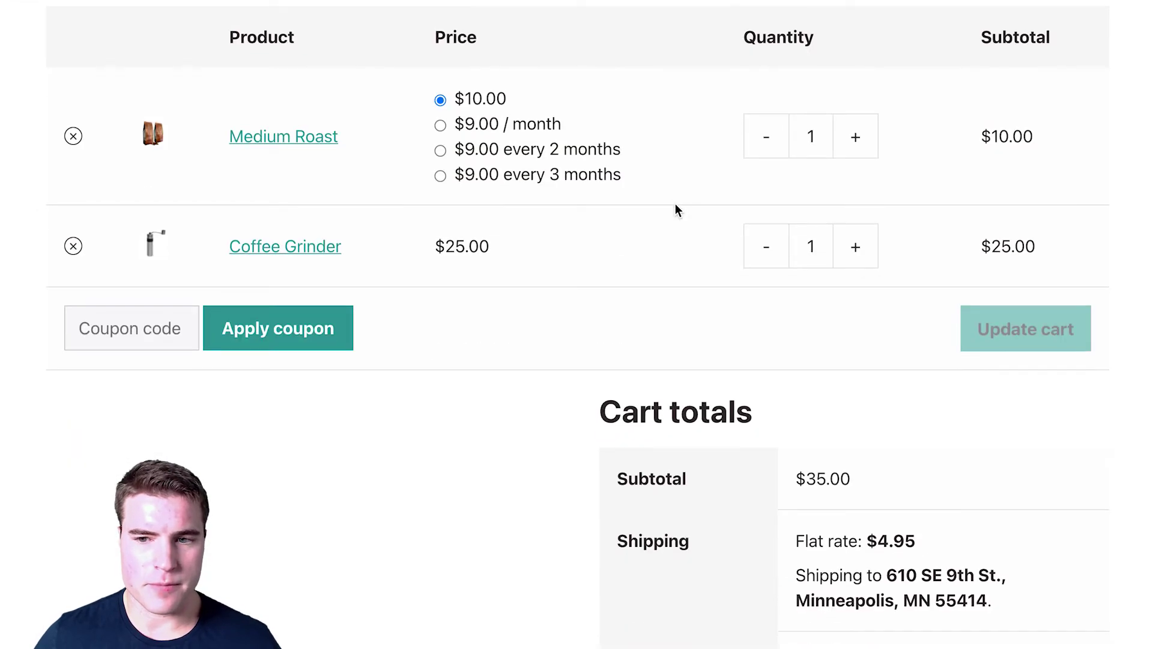
pyautogui.scroll(-1, 675, 208)
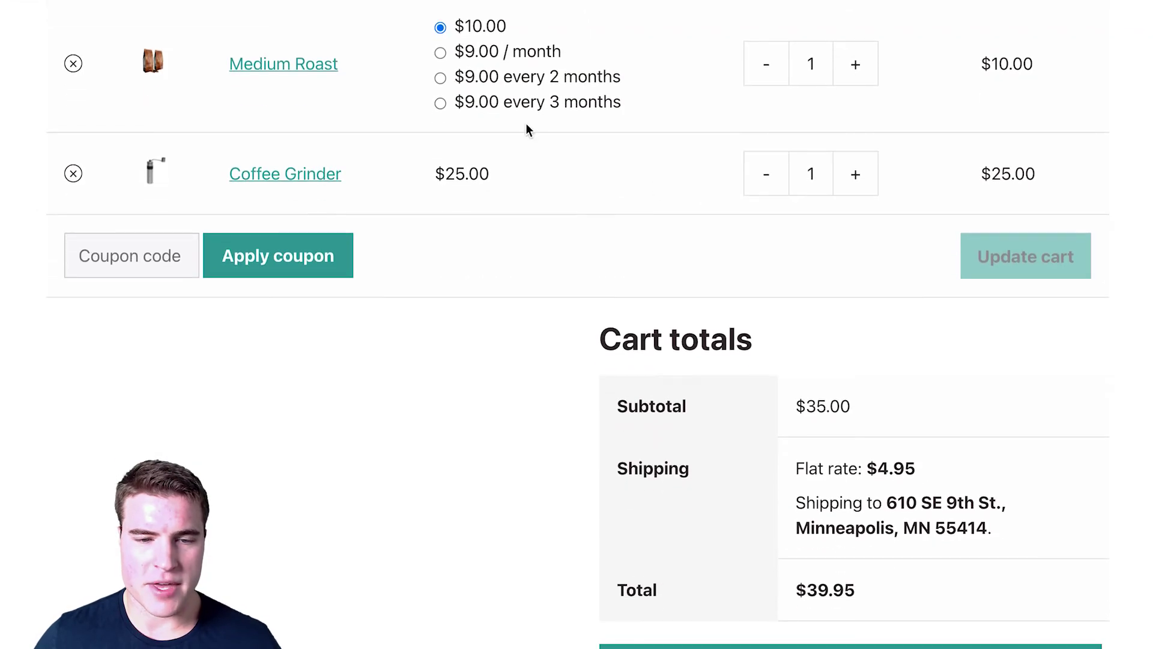
pyautogui.click(487, 57)
pyautogui.click(1021, 252)
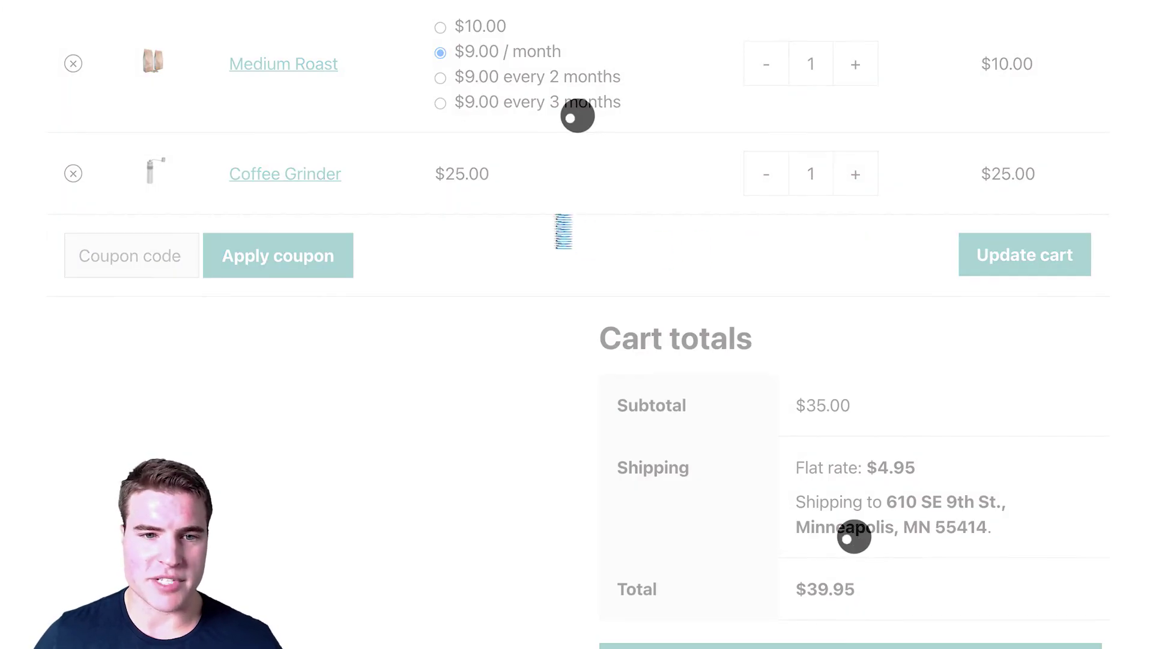
pyautogui.scroll(-6, 541, 279)
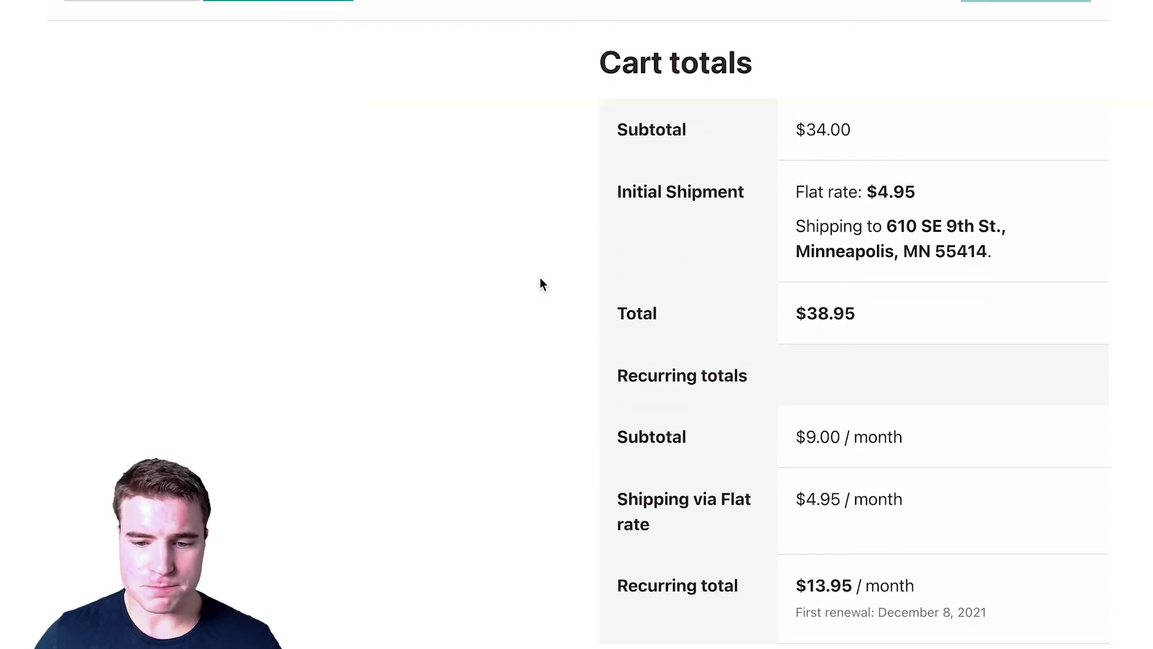
pyautogui.scroll(-1, 540, 284)
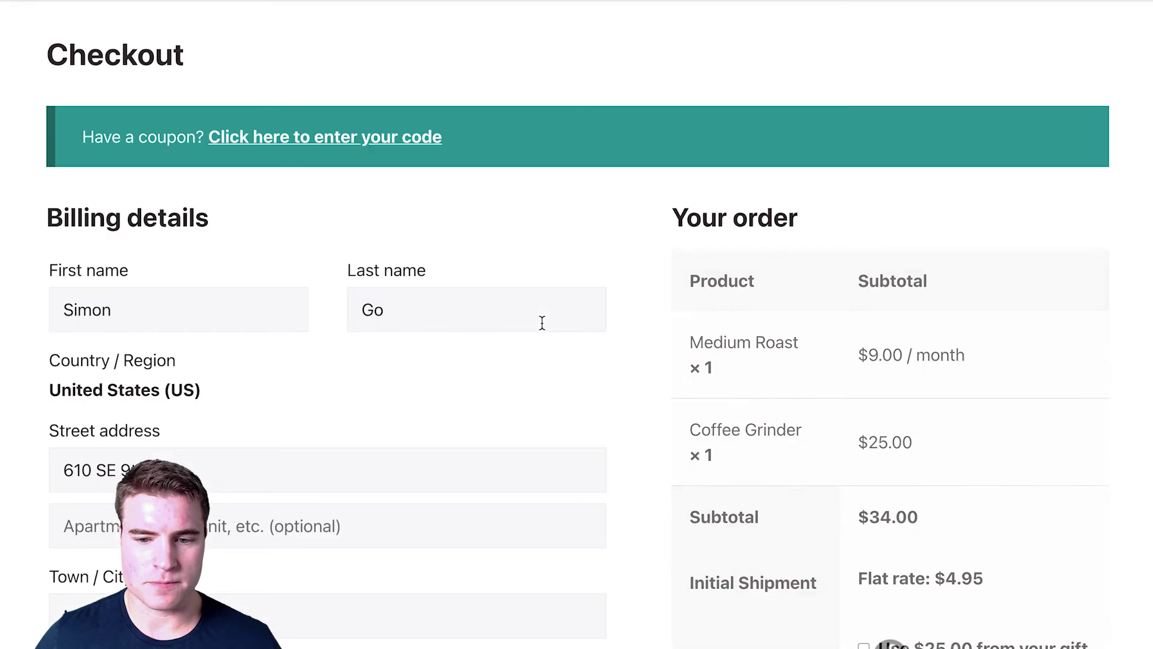
pyautogui.scroll(-3, 540, 322)
# Step: Apply the $25.00 gift card balance and place the order, leaving $13.95 to pay
pyautogui.scroll(-4, 541, 322)
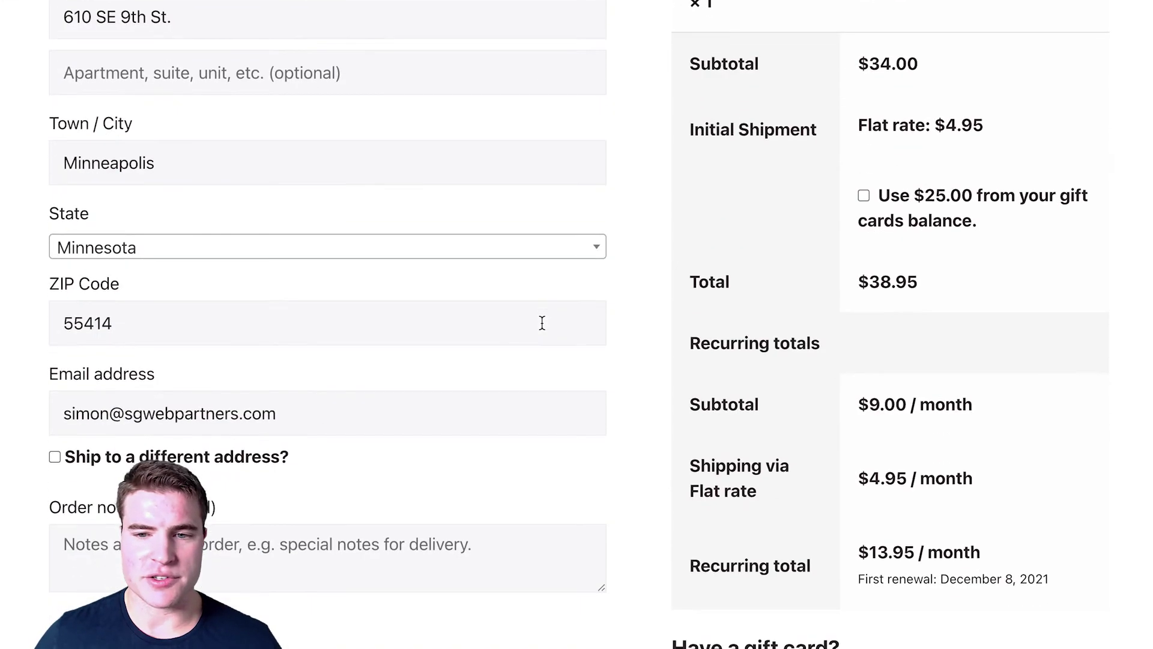
pyautogui.scroll(-2, 542, 323)
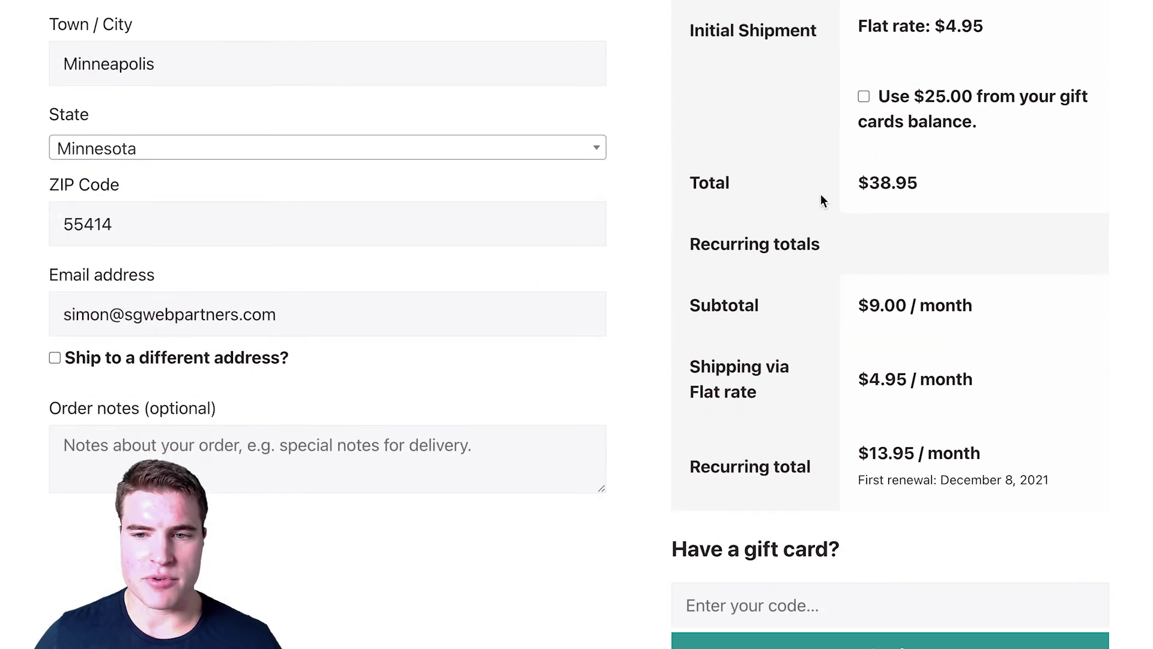
pyautogui.click(863, 98)
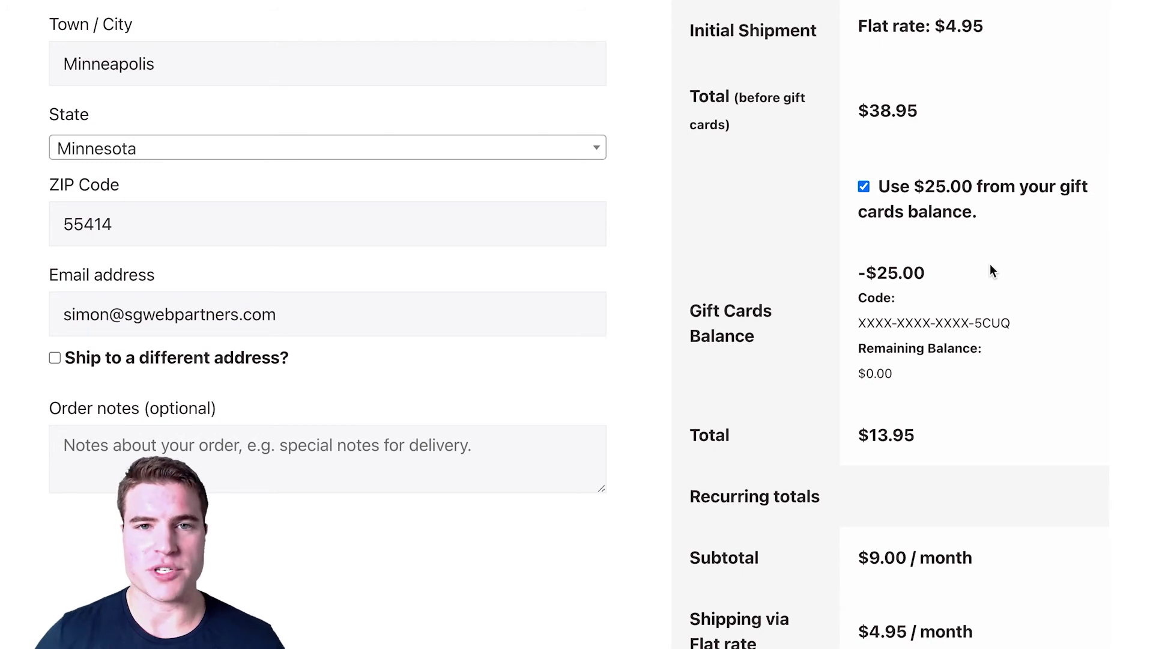
pyautogui.scroll(-10, 991, 270)
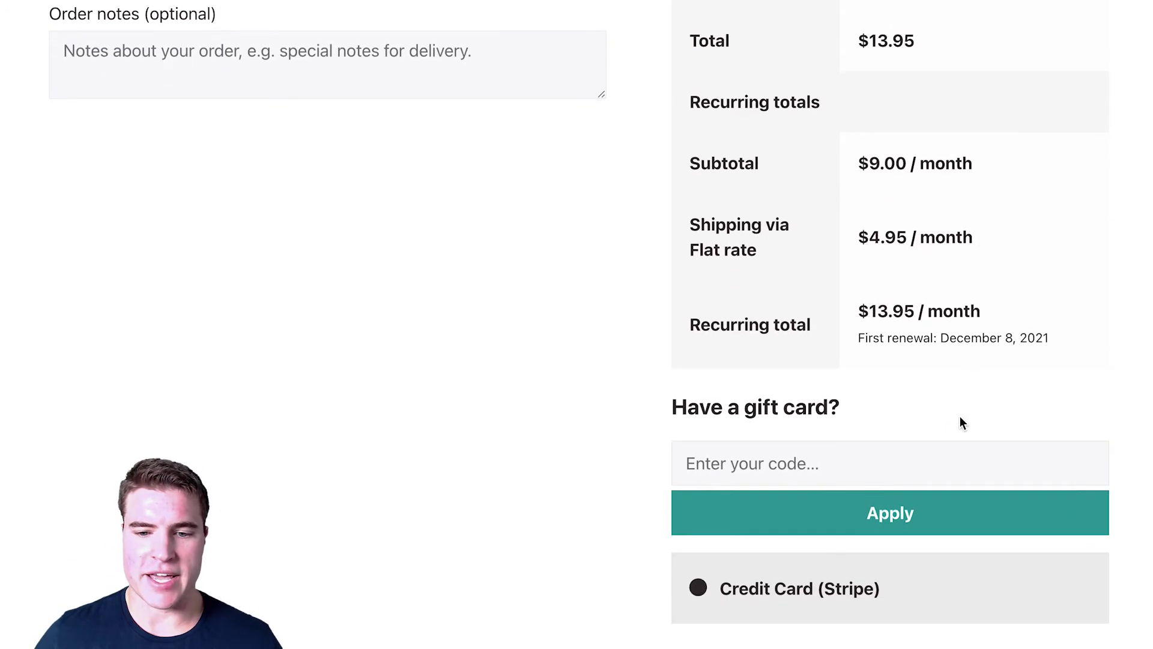
pyautogui.scroll(-5, 961, 424)
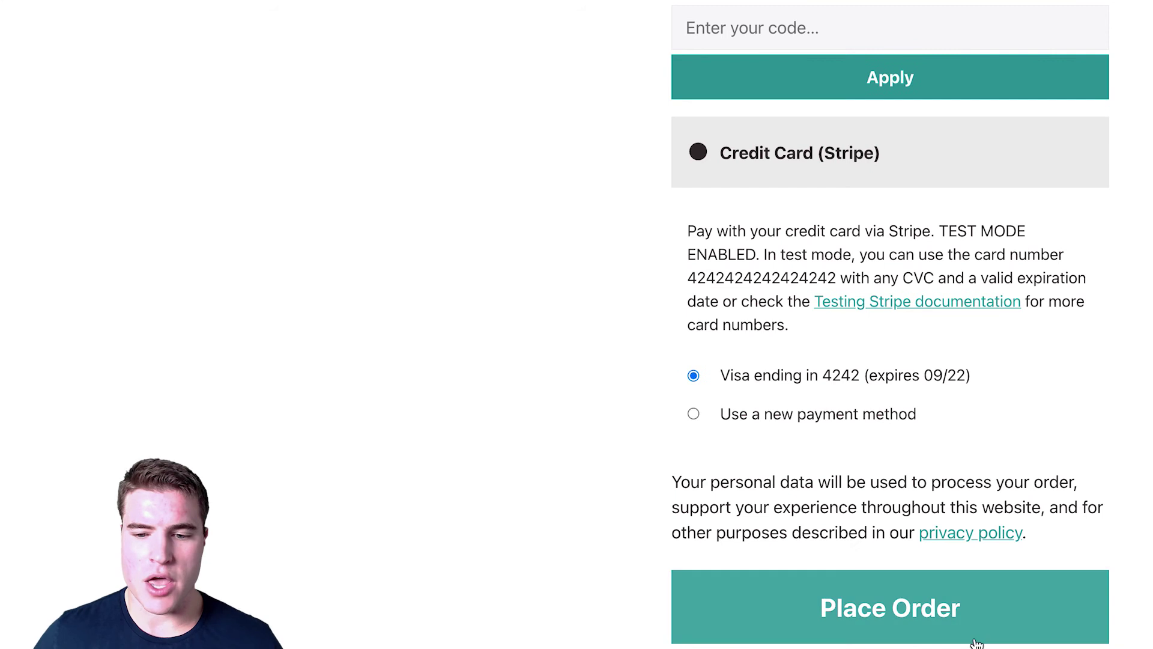
pyautogui.click(949, 608)
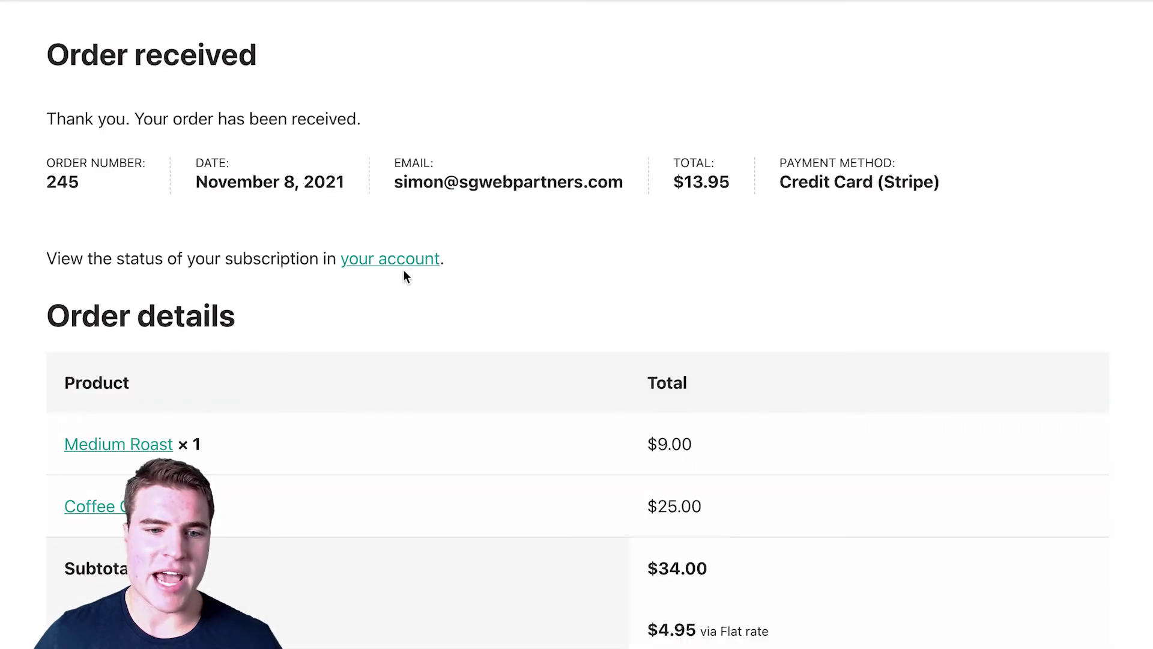
# Step: Review the account's Gift Cards page and balance from the order confirmation
pyautogui.click(426, 266)
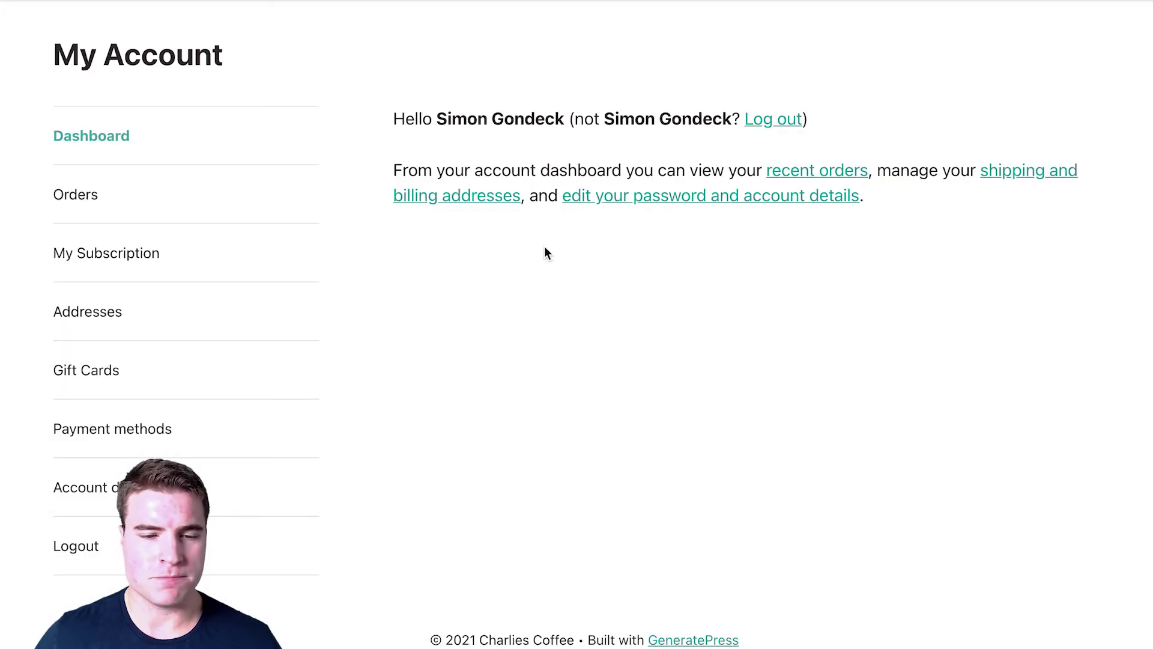
pyautogui.click(253, 364)
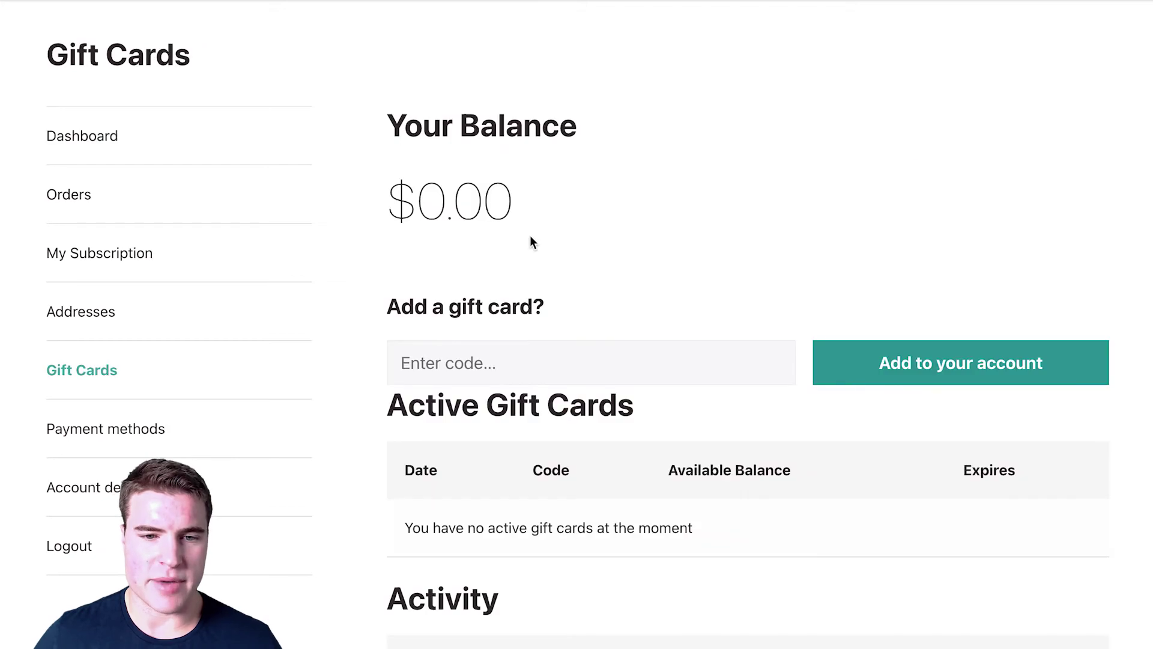
pyautogui.scroll(-4, 547, 201)
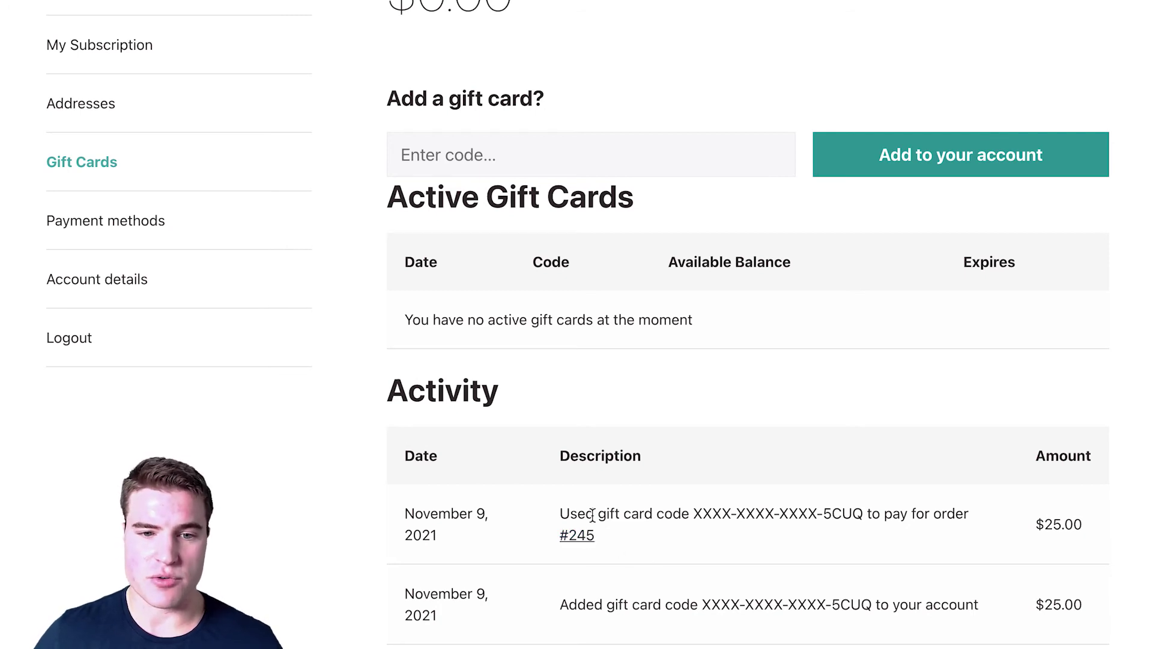
pyautogui.scroll(-3, 593, 515)
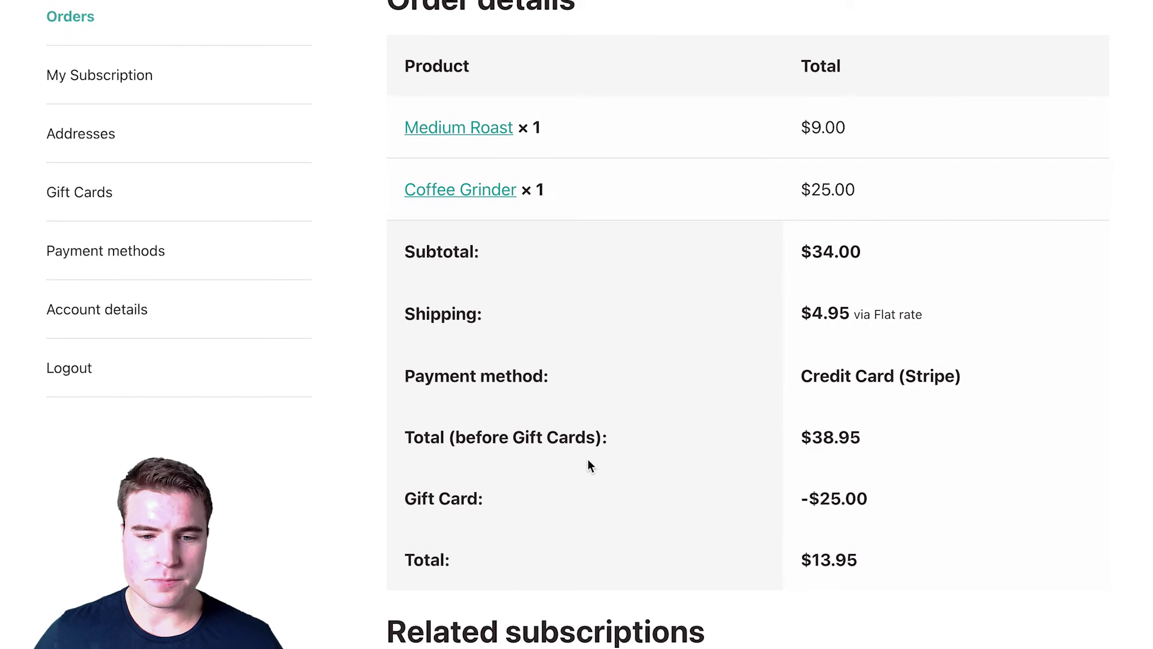
pyautogui.scroll(-2, 588, 460)
pyautogui.scroll(5, 587, 459)
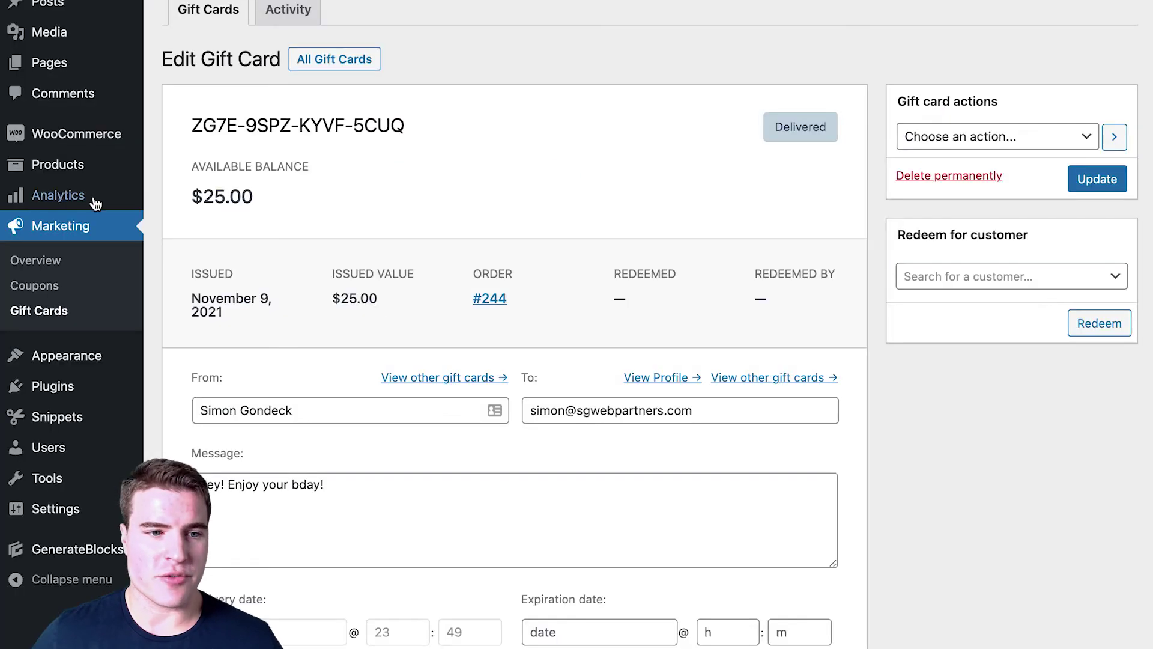
pyautogui.moveTo(118, 143)
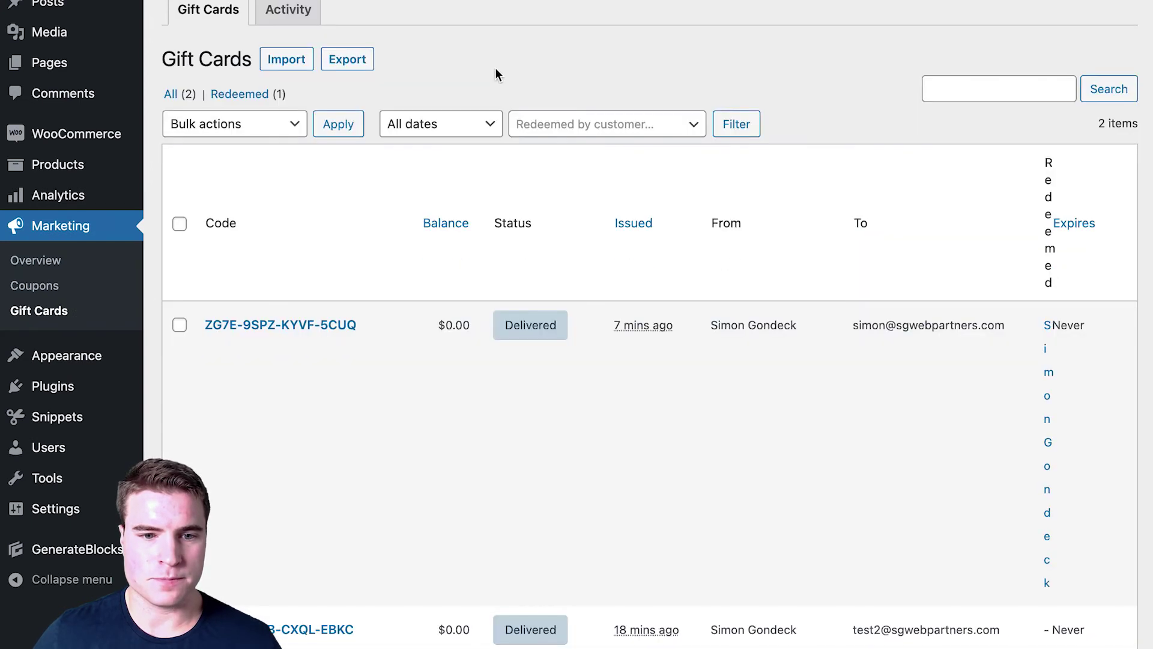
# Step: Review the gift card activity log, then the redeemed $25 card's details and activity
pyautogui.click(309, 11)
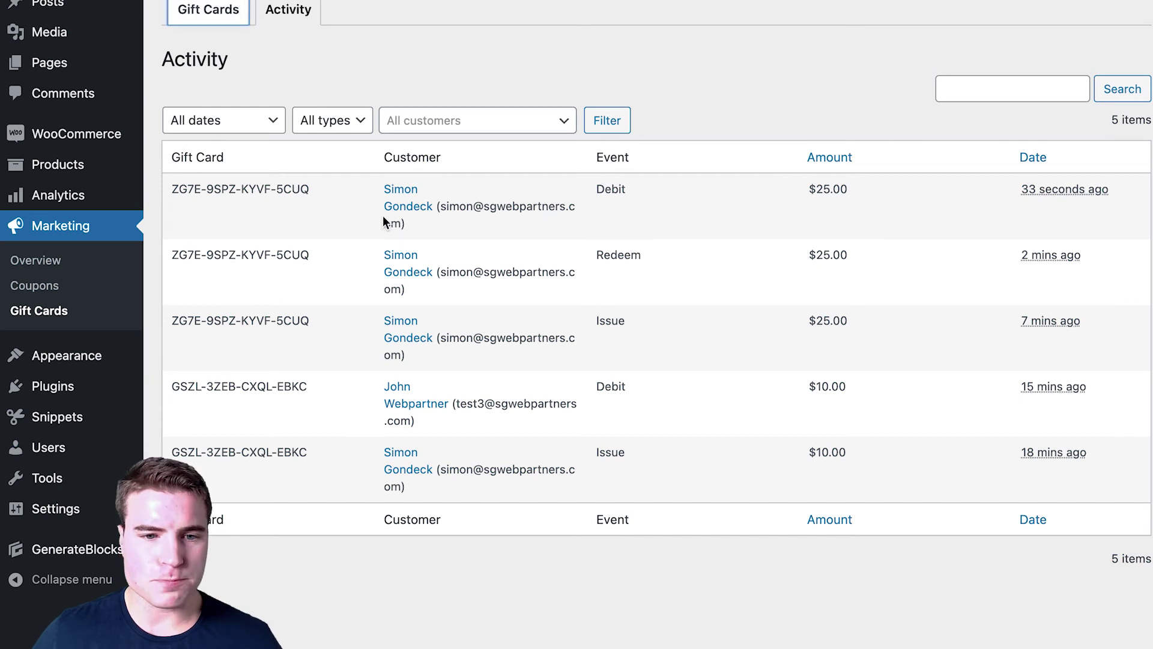
pyautogui.hotkey('alt', 'Left')
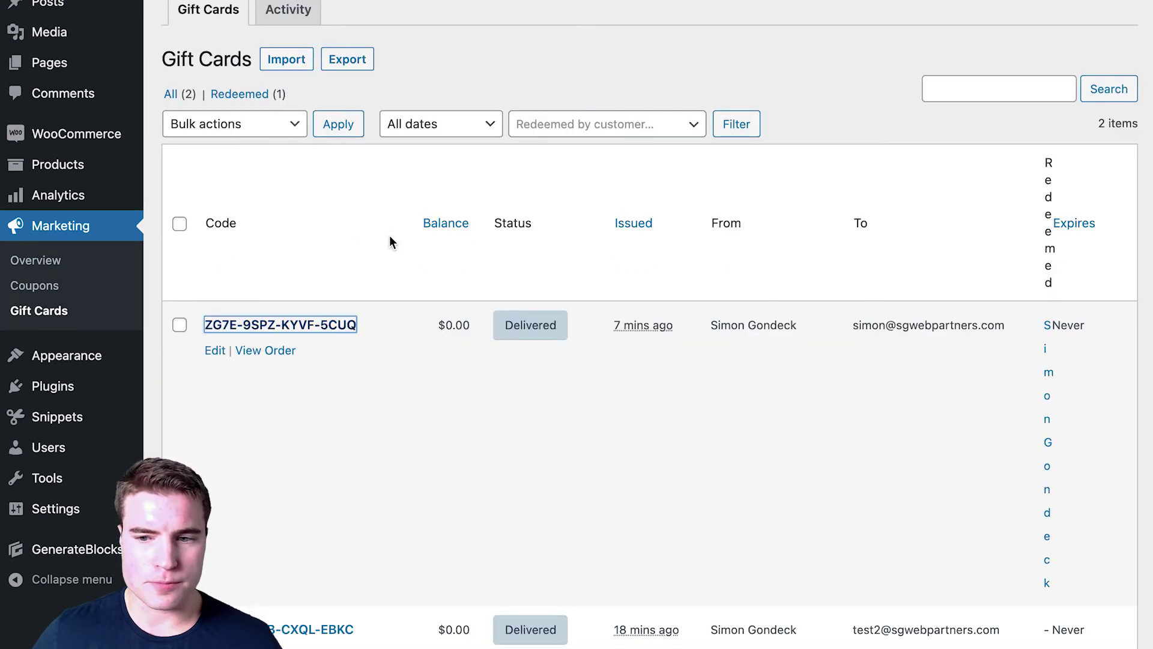
pyautogui.press('Return')
pyautogui.scroll(-7, 521, 256)
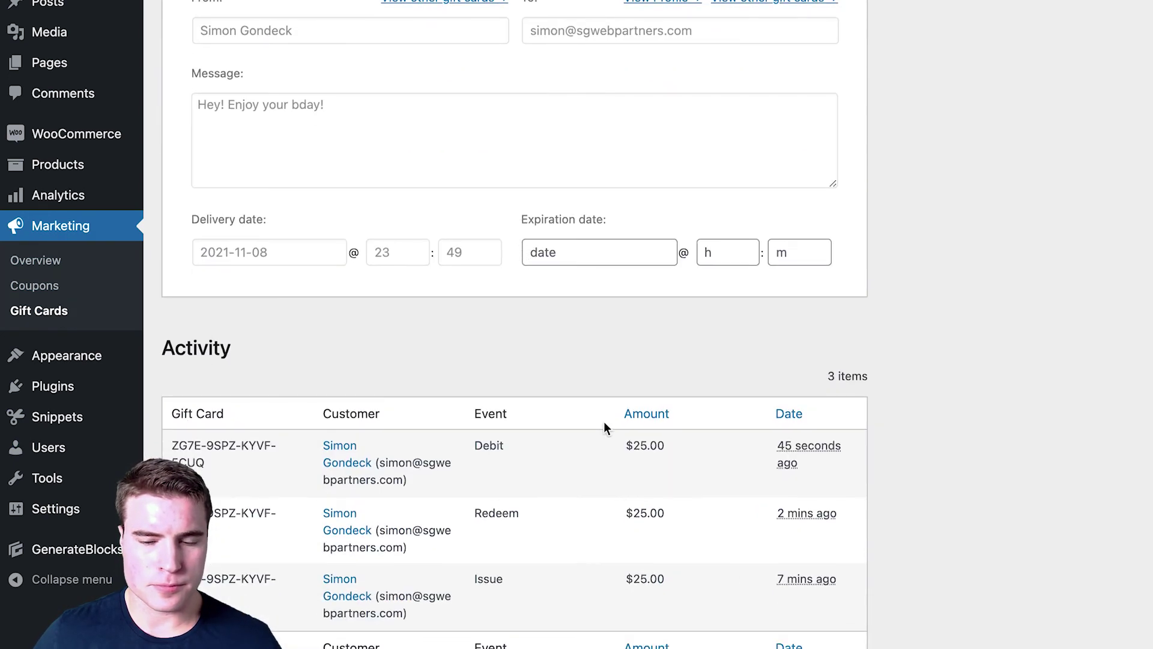
pyautogui.scroll(1, 718, 566)
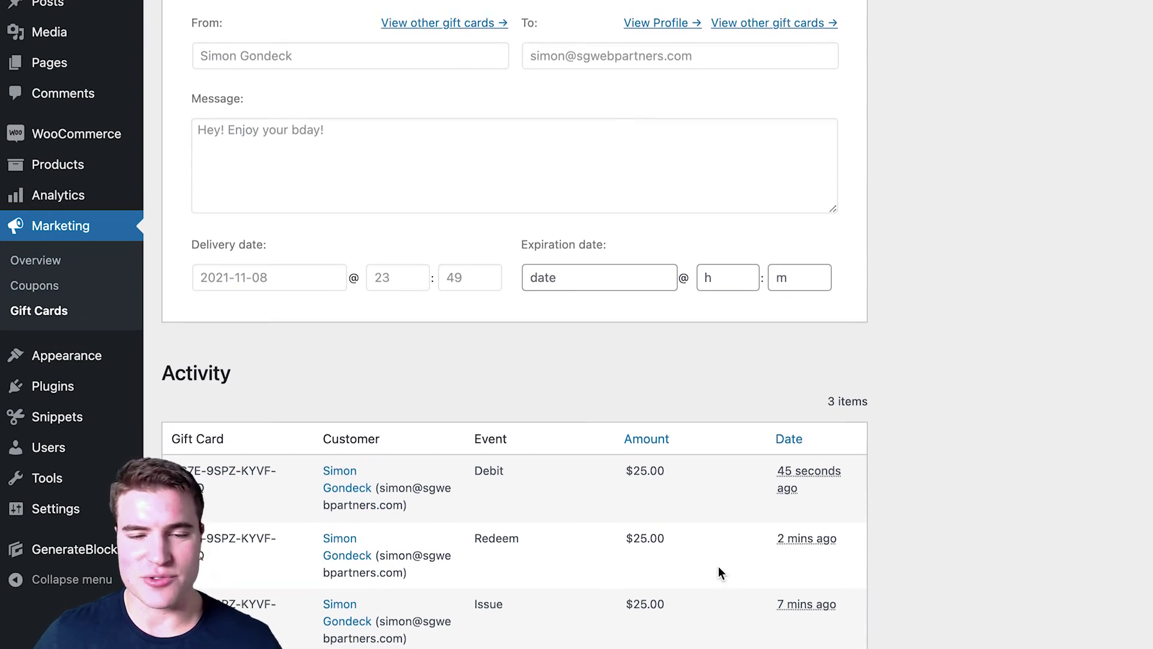
pyautogui.scroll(5, 718, 565)
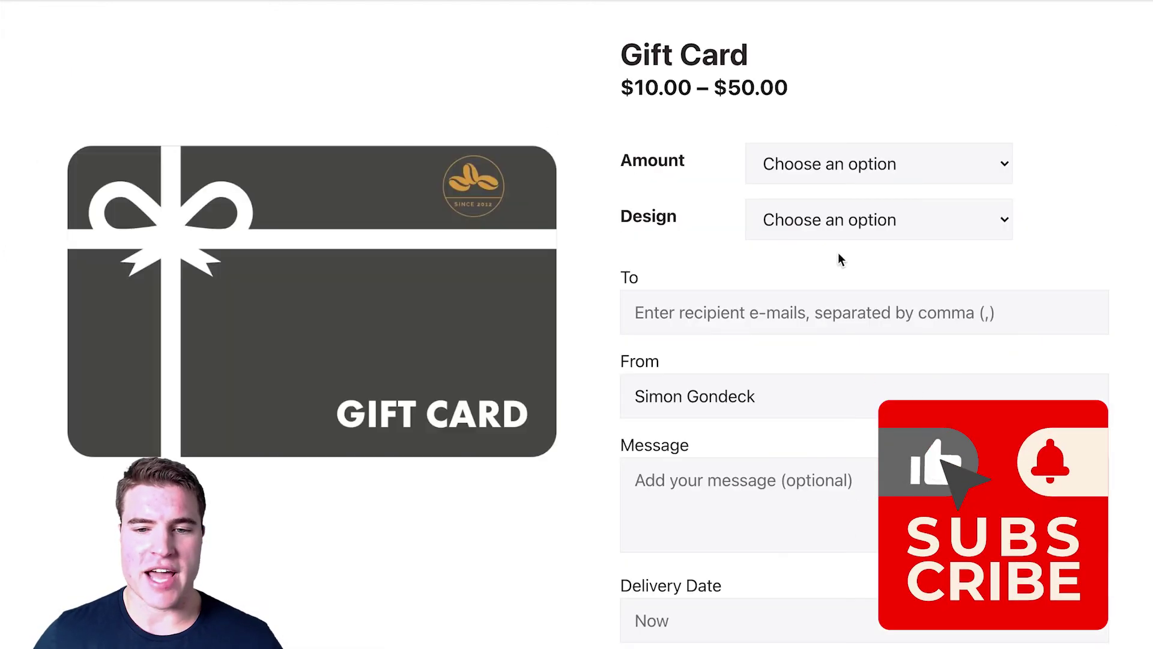
# Step: Pick amount 25 and the Birthday design on the Gift Card product page
pyautogui.click(836, 163)
pyautogui.click(836, 216)
pyautogui.click(832, 221)
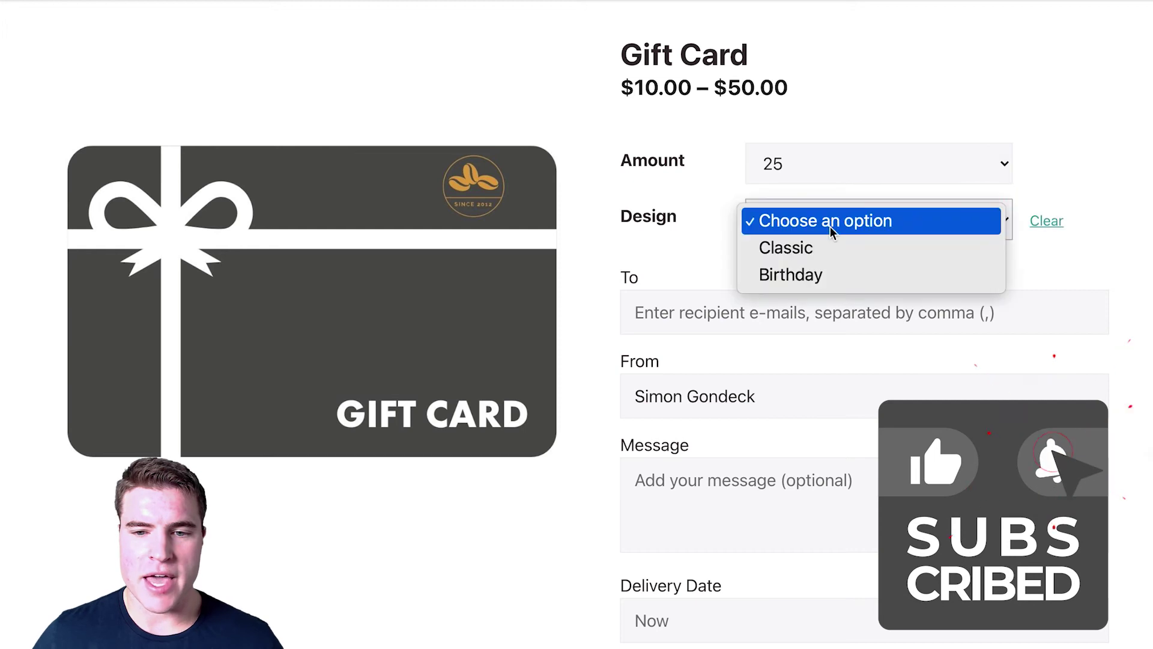
pyautogui.click(833, 270)
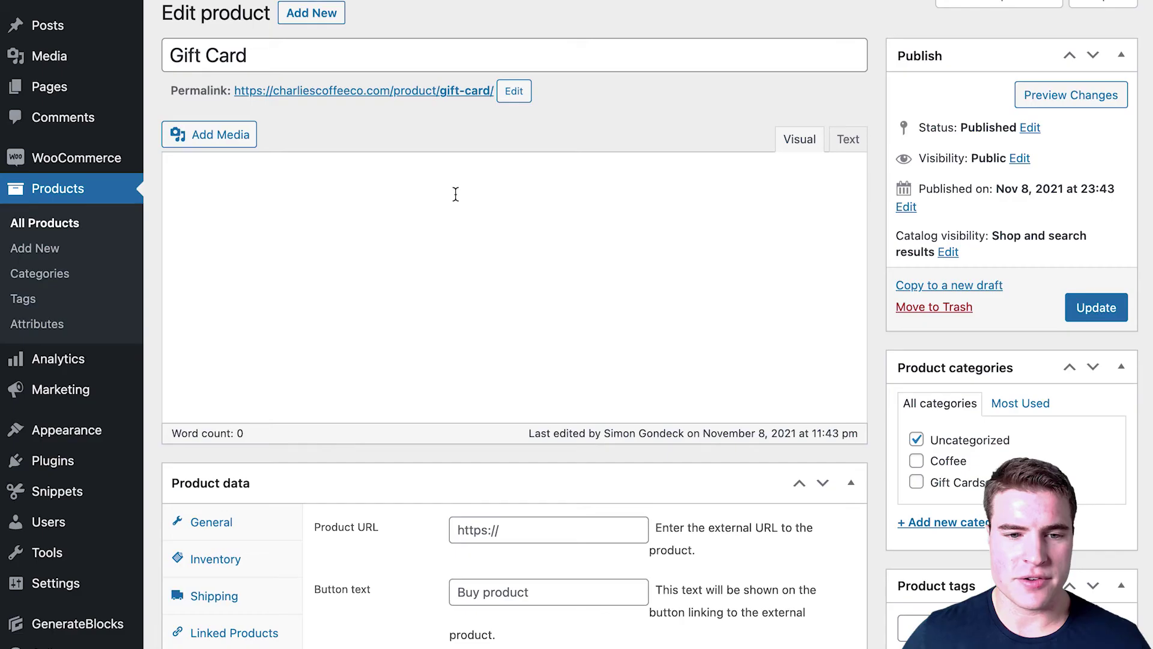
pyautogui.scroll(-3, 456, 194)
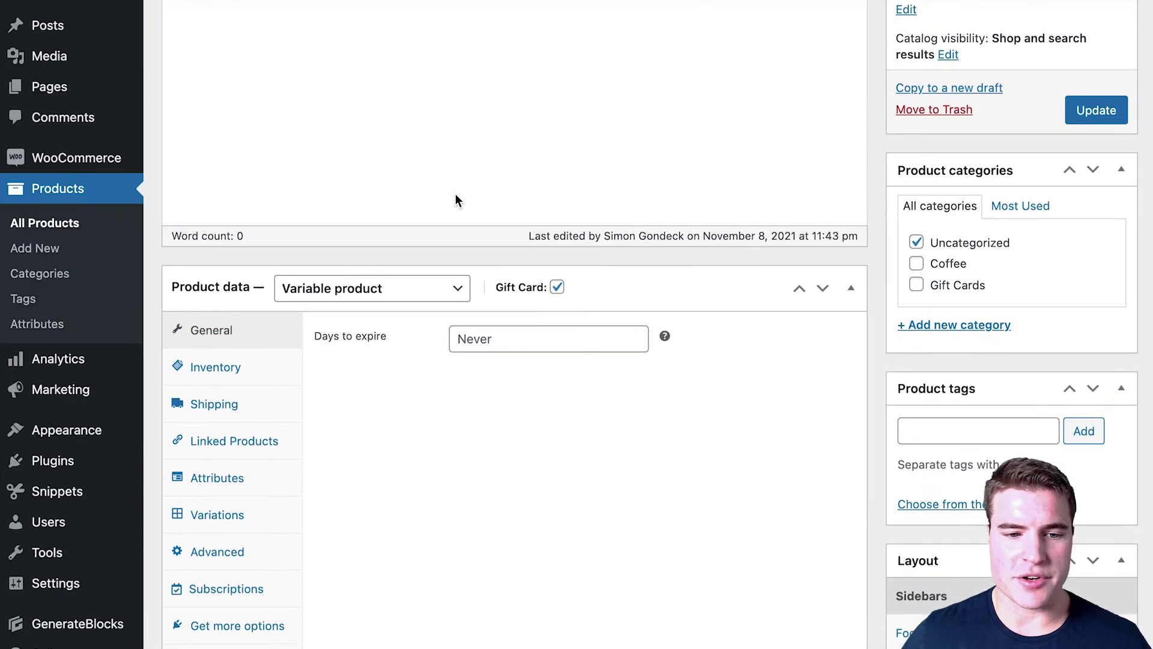
pyautogui.scroll(4, 276, 517)
pyautogui.scroll(-4, 276, 518)
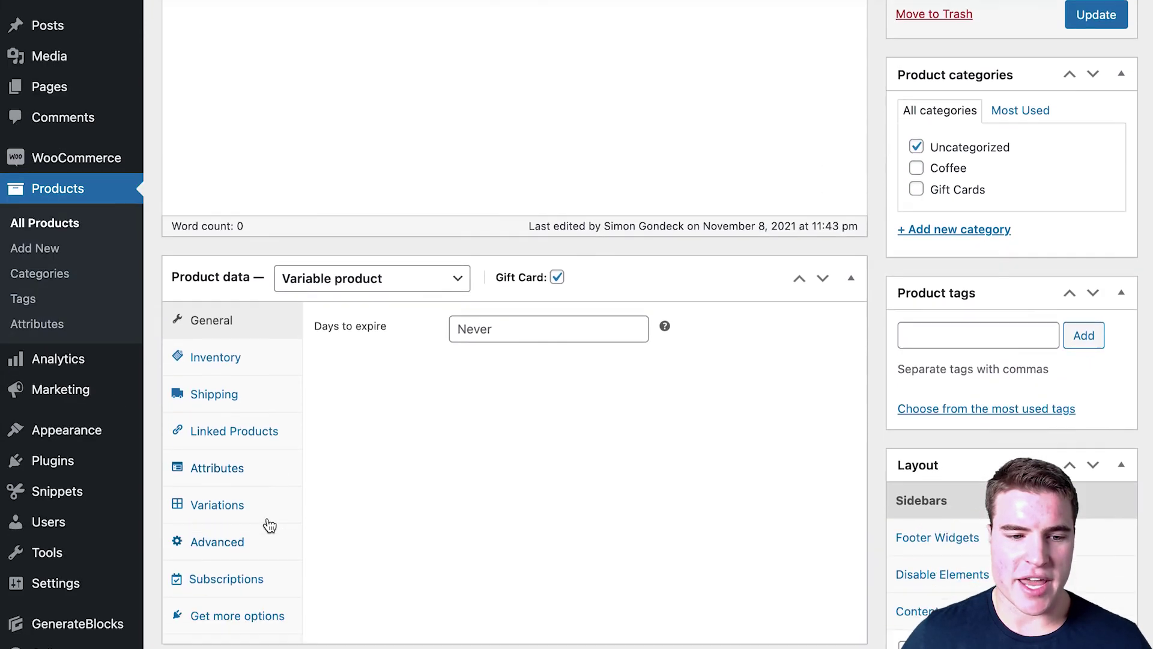
# Step: Set variation defaults to Amount 25 and Design Classic, save, and update the product
pyautogui.click(273, 517)
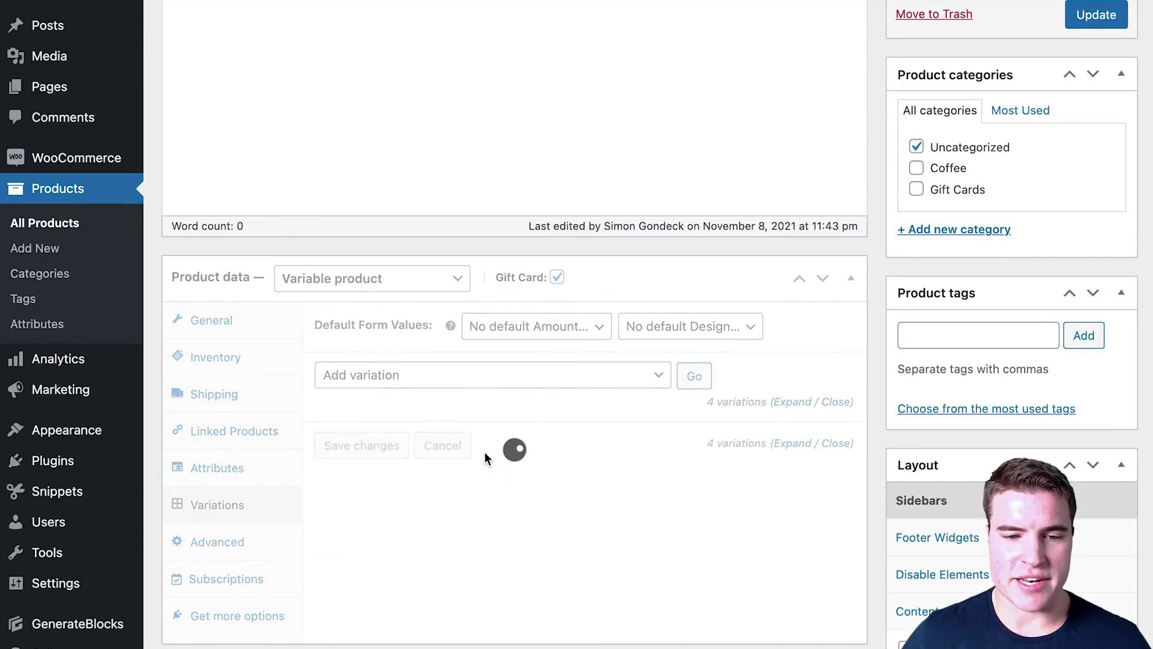
pyautogui.click(539, 327)
pyautogui.click(538, 366)
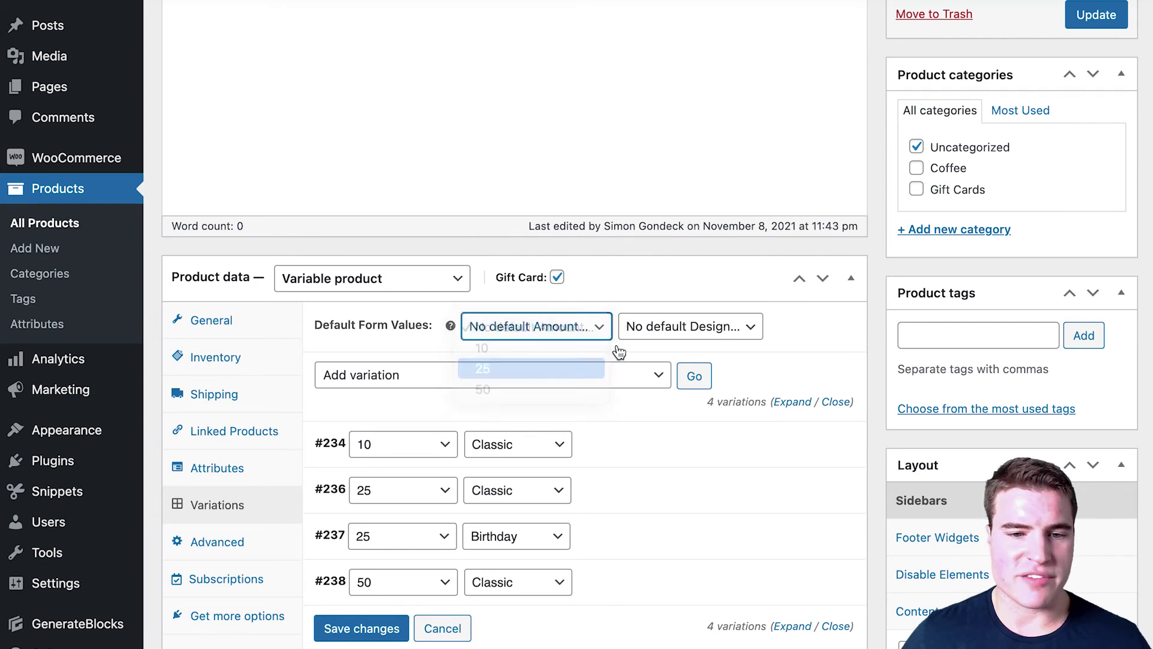
pyautogui.click(637, 340)
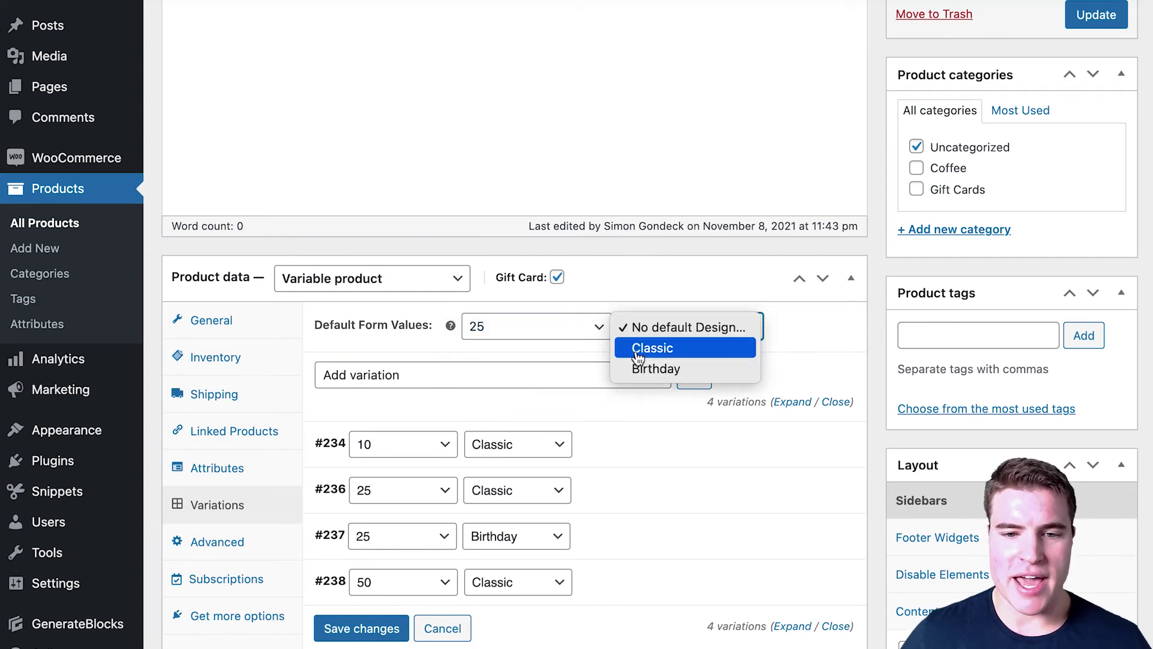
pyautogui.click(639, 348)
pyautogui.click(369, 631)
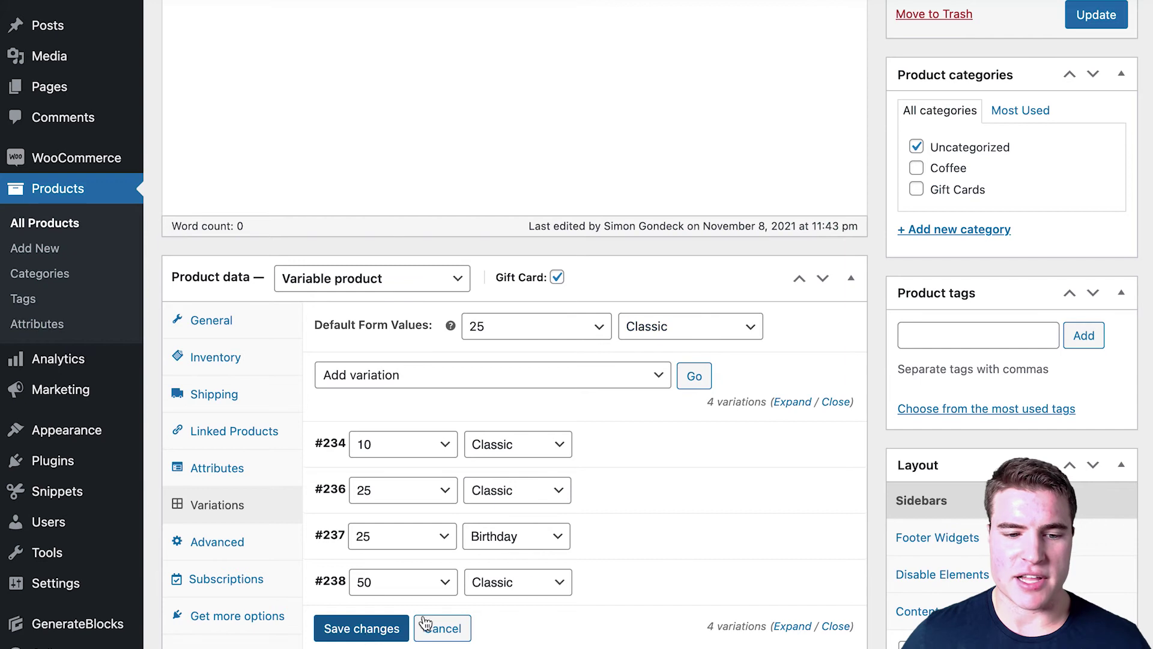
pyautogui.click(1081, 17)
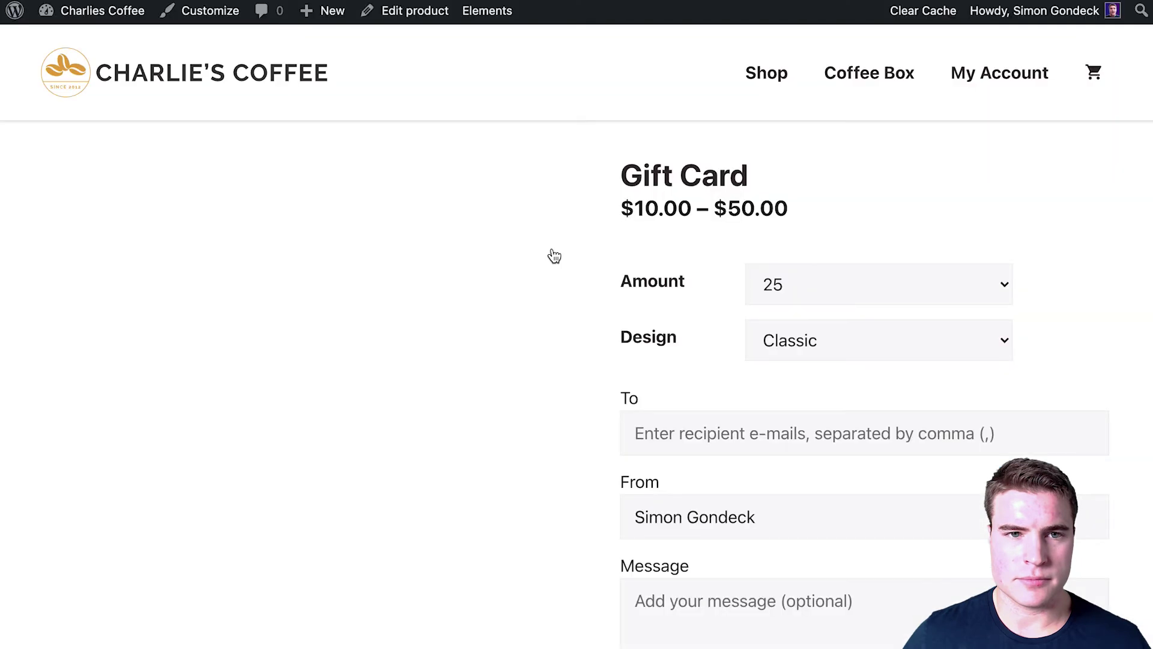
# Step: Switch the $25 gift card's Design to Birthday on the product page
pyautogui.click(831, 331)
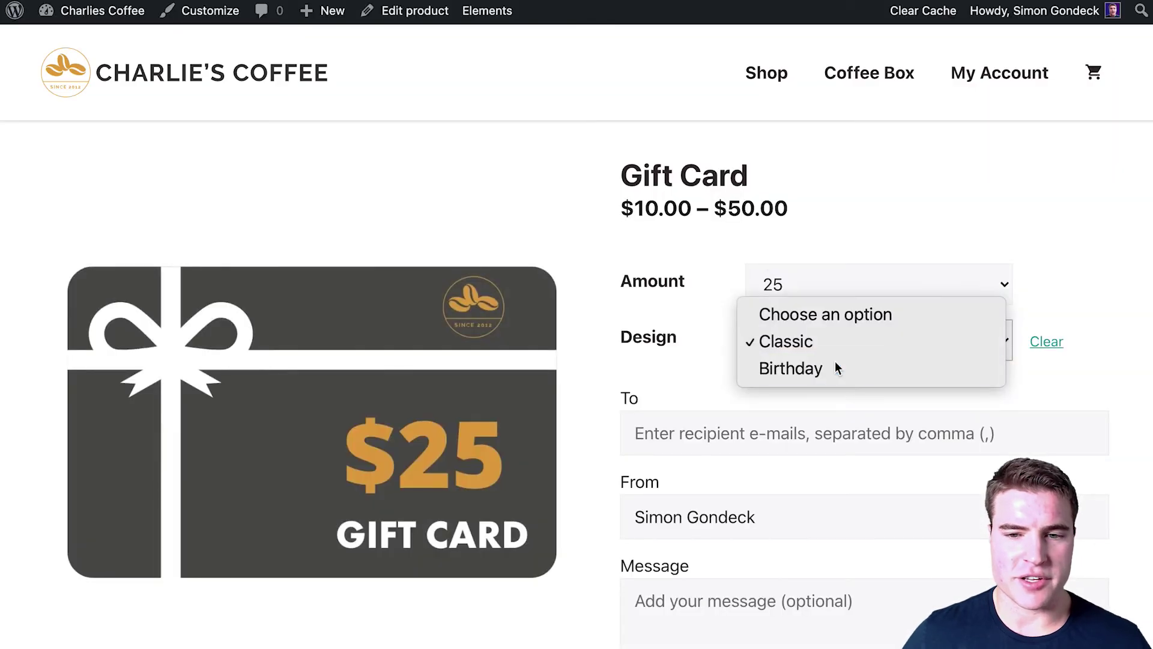
pyautogui.click(835, 363)
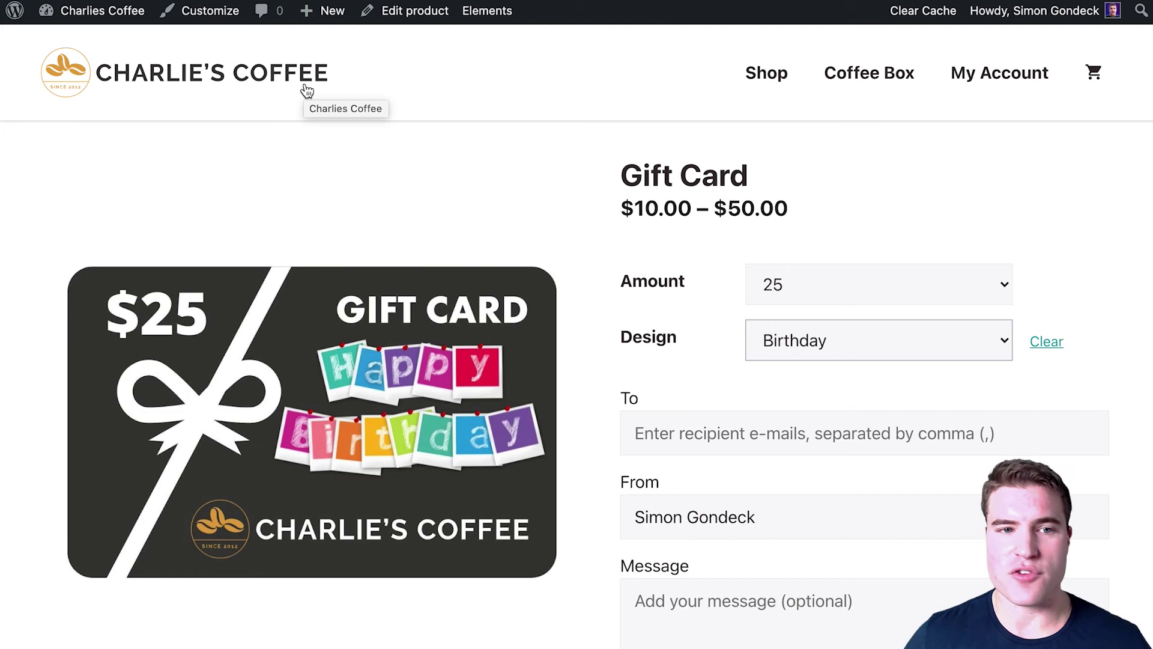
# Step: Return to the shop's product listing and open the Gift Card product page
pyautogui.hotkey('alt', 'Left')
pyautogui.scroll(-1, 370, 162)
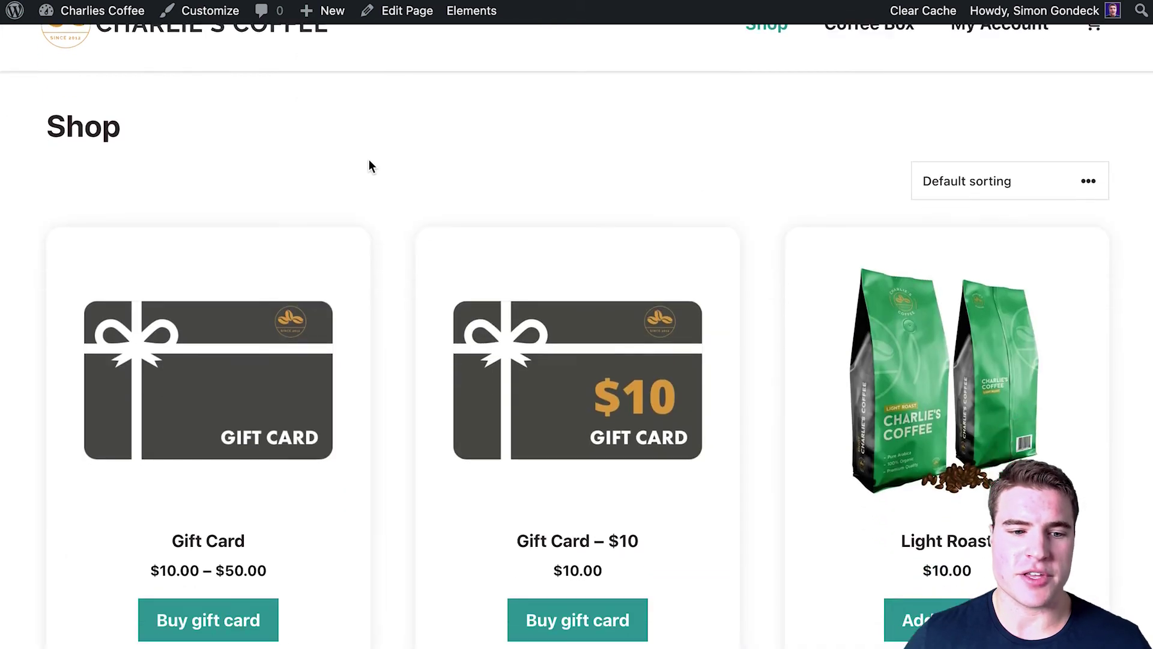
pyautogui.scroll(-1, 370, 165)
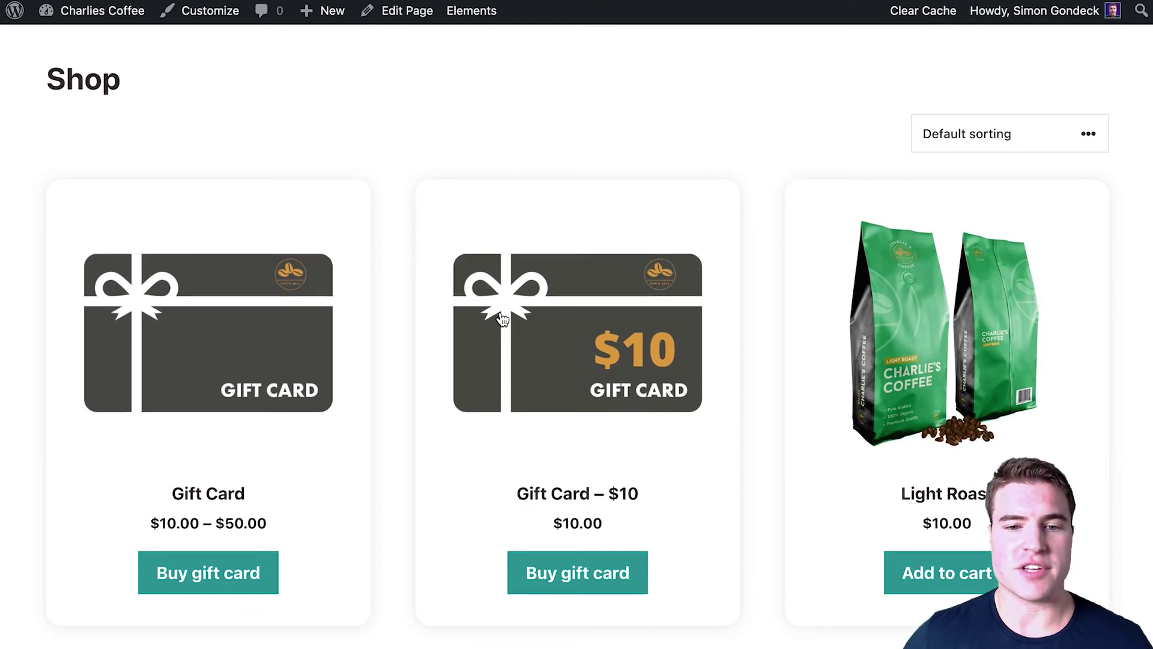
pyautogui.scroll(1, 502, 318)
pyautogui.scroll(2, 505, 325)
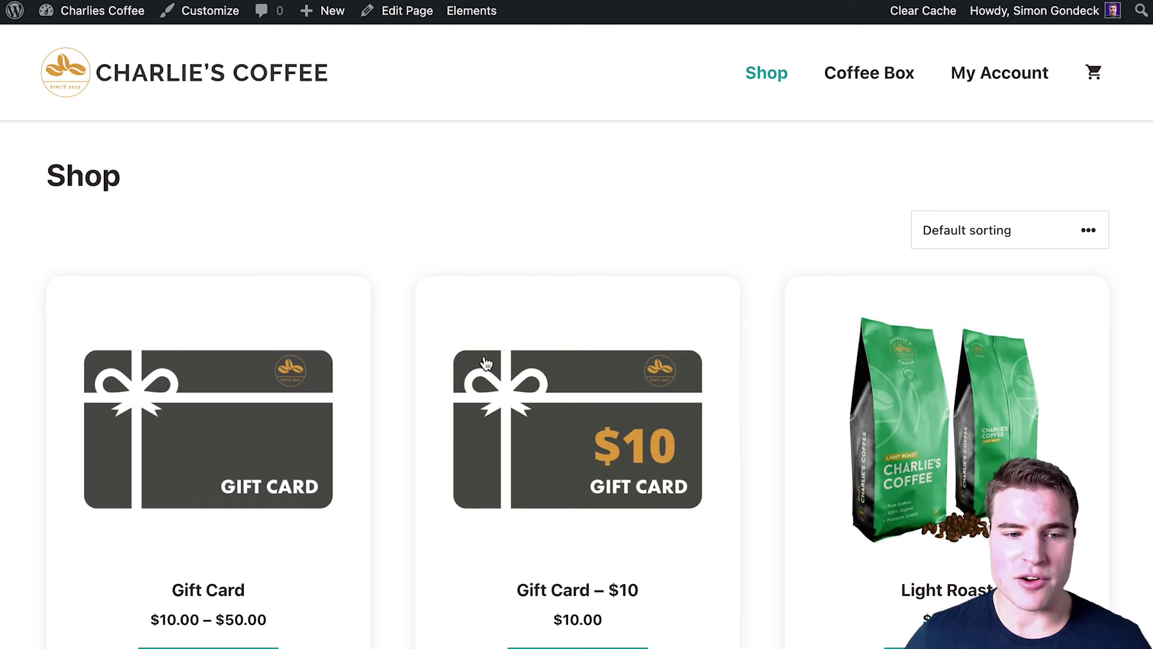
pyautogui.click(338, 425)
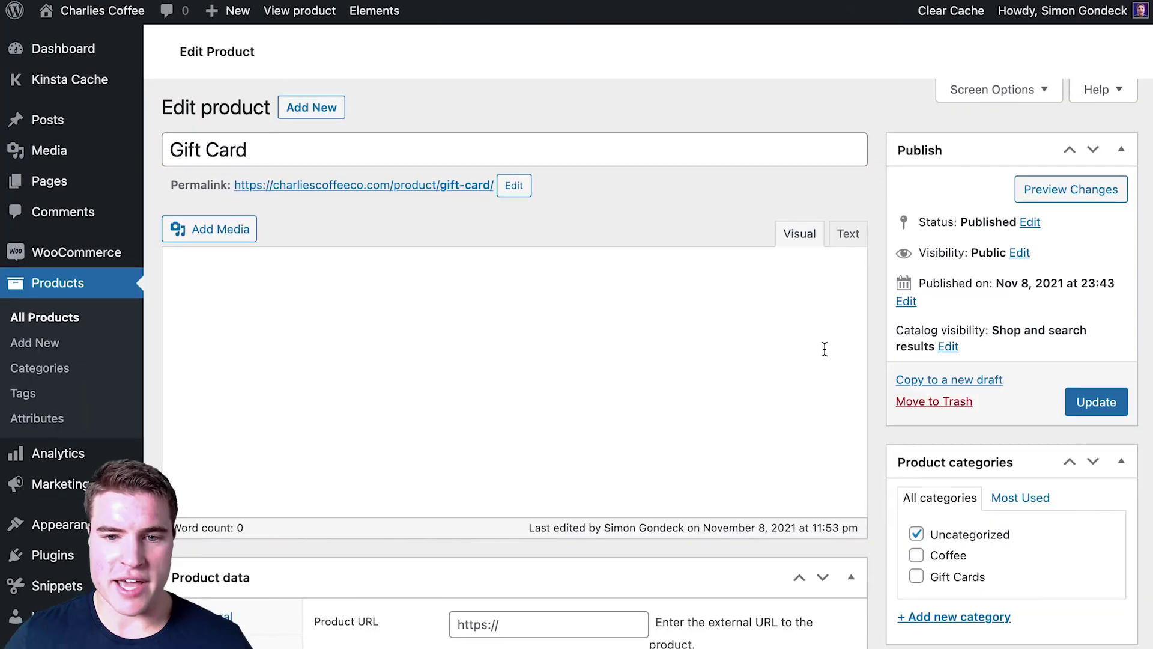
# Step: File the Gift Card product under Gift Cards, then open the $10 gift card in the live shop
pyautogui.scroll(-3, 874, 383)
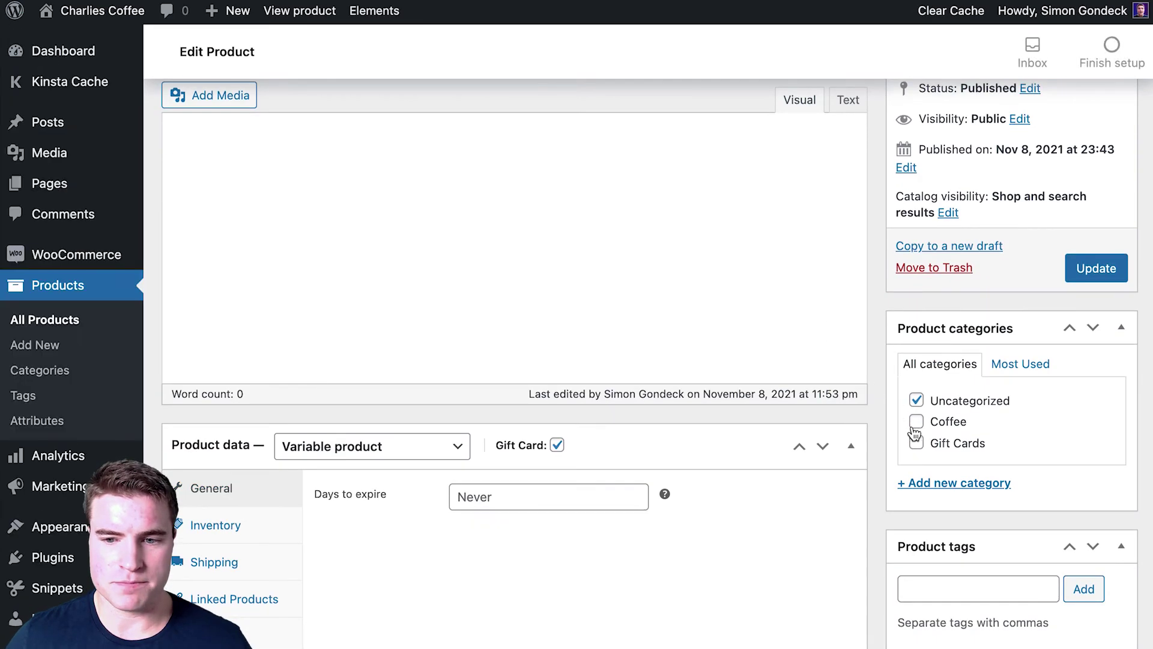
pyautogui.scroll(3, 912, 426)
pyautogui.click(916, 578)
pyautogui.click(1104, 404)
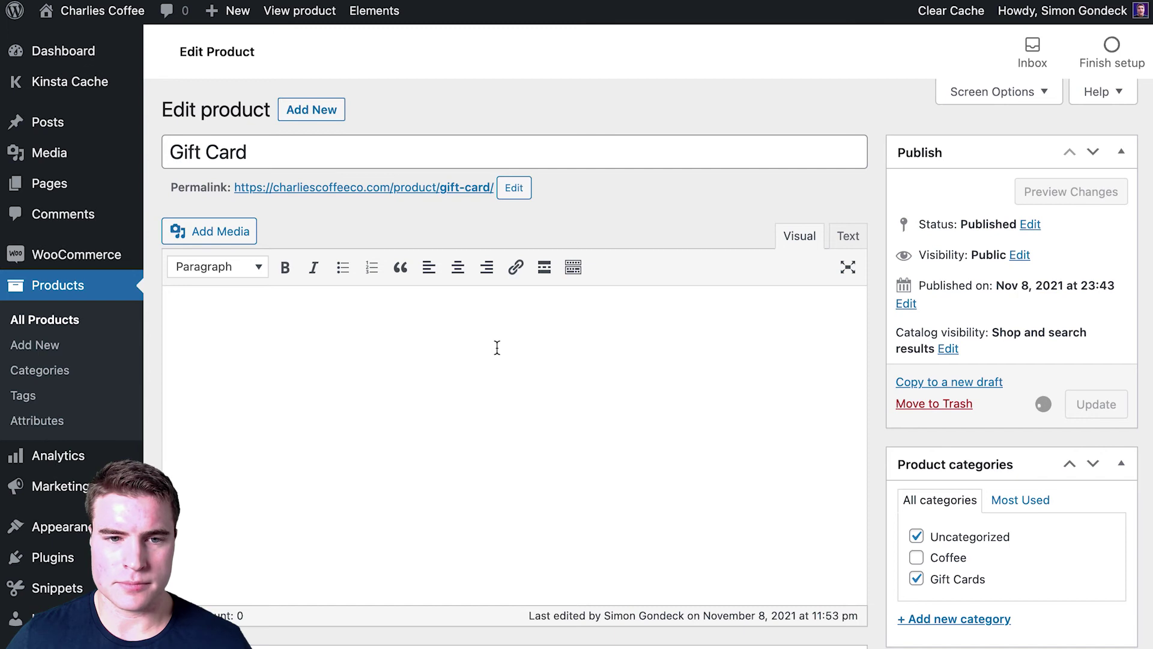
pyautogui.click(122, 14)
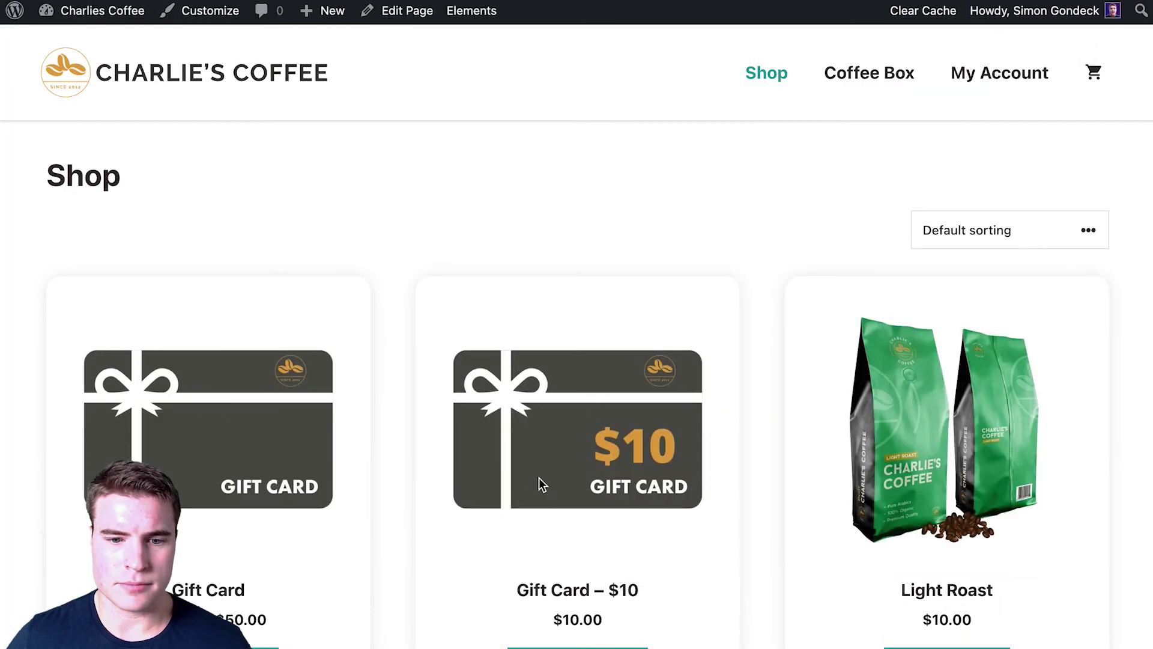
pyautogui.click(535, 483)
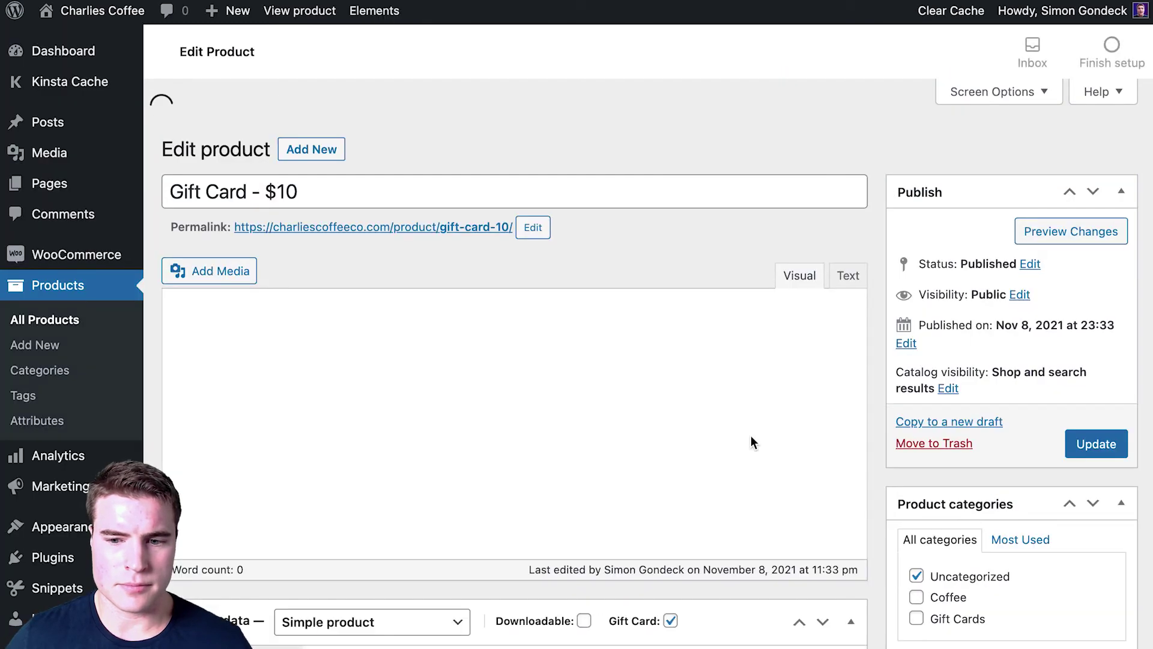
# Step: Move the $10 gift card from Uncategorized to the Gift Cards category and update it
pyautogui.click(917, 536)
pyautogui.click(917, 579)
pyautogui.click(1093, 417)
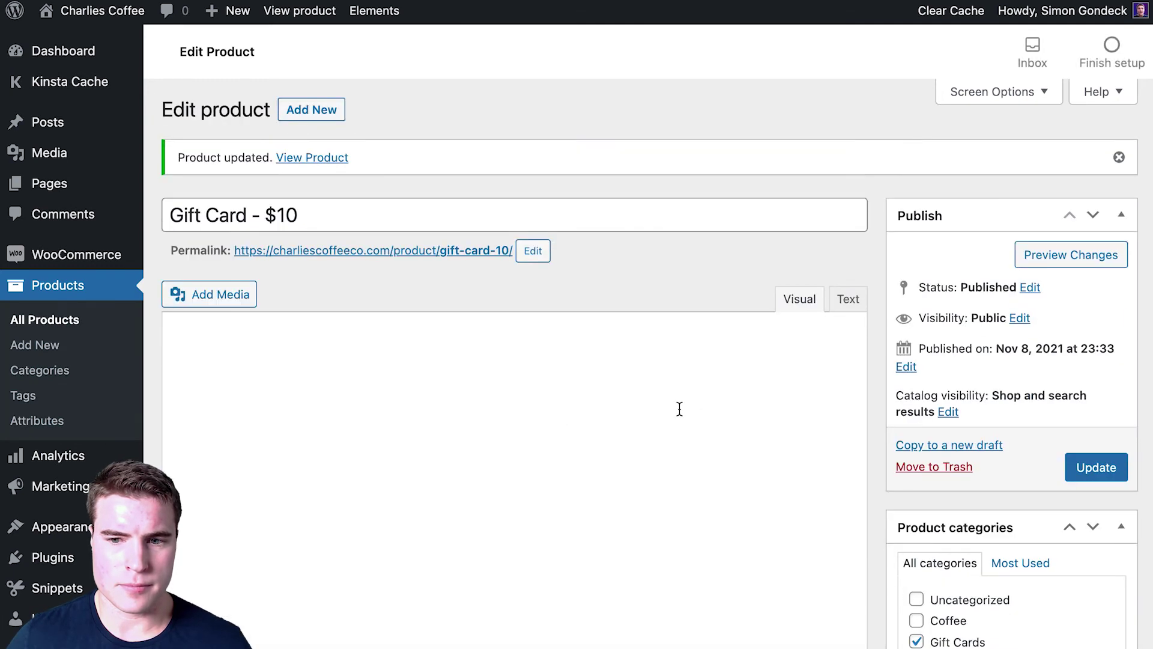
# Step: Copy the $10 card to a new draft titled 'Gift Card - $25' with slug gift-card-25
pyautogui.click(899, 447)
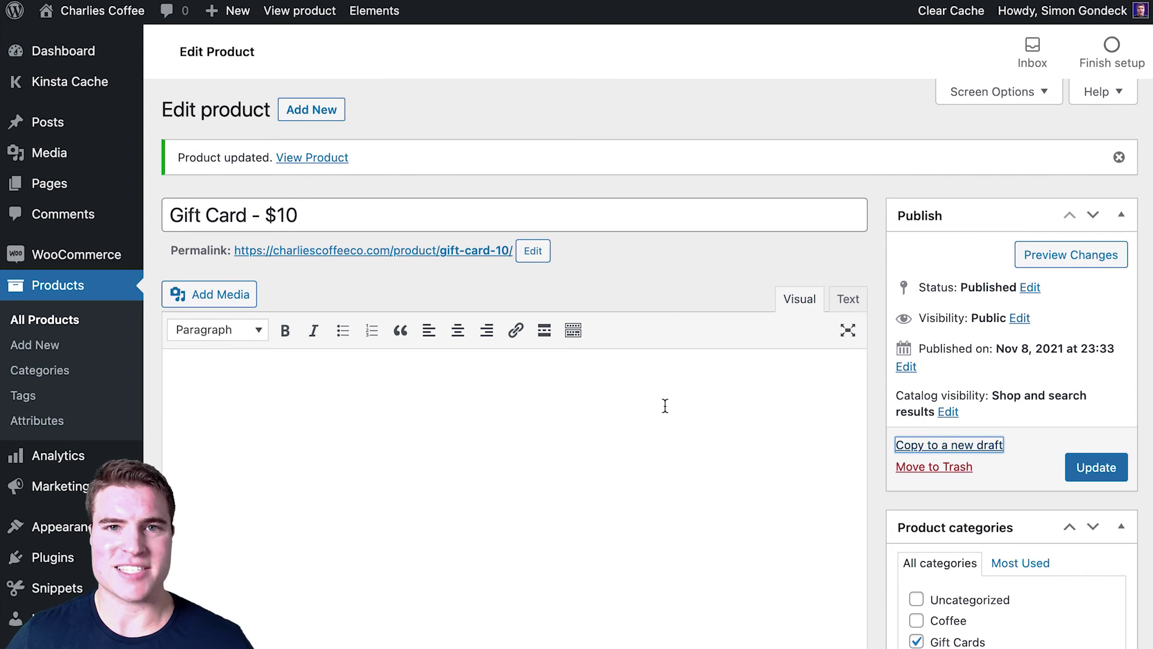
pyautogui.click(386, 152)
pyautogui.press('BackSpace')
pyautogui.press('BackSpace')
pyautogui.press('BackSpace')
pyautogui.press('BackSpace')
pyautogui.press('BackSpace')
pyautogui.press('BackSpace')
pyautogui.press('BackSpace')
pyautogui.press('BackSpace')
pyautogui.press('BackSpace')
pyautogui.write('25')
pyautogui.click(566, 187)
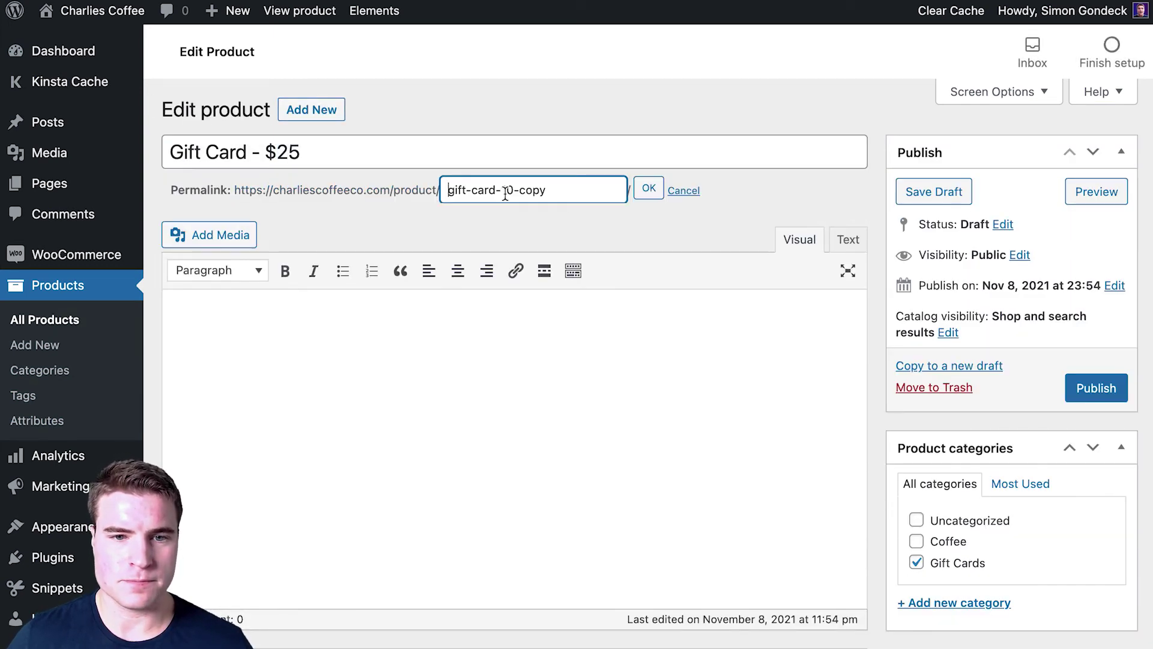
pyautogui.moveTo(503, 190); pyautogui.dragTo(546, 190)
pyautogui.write('25')
pyautogui.click(649, 188)
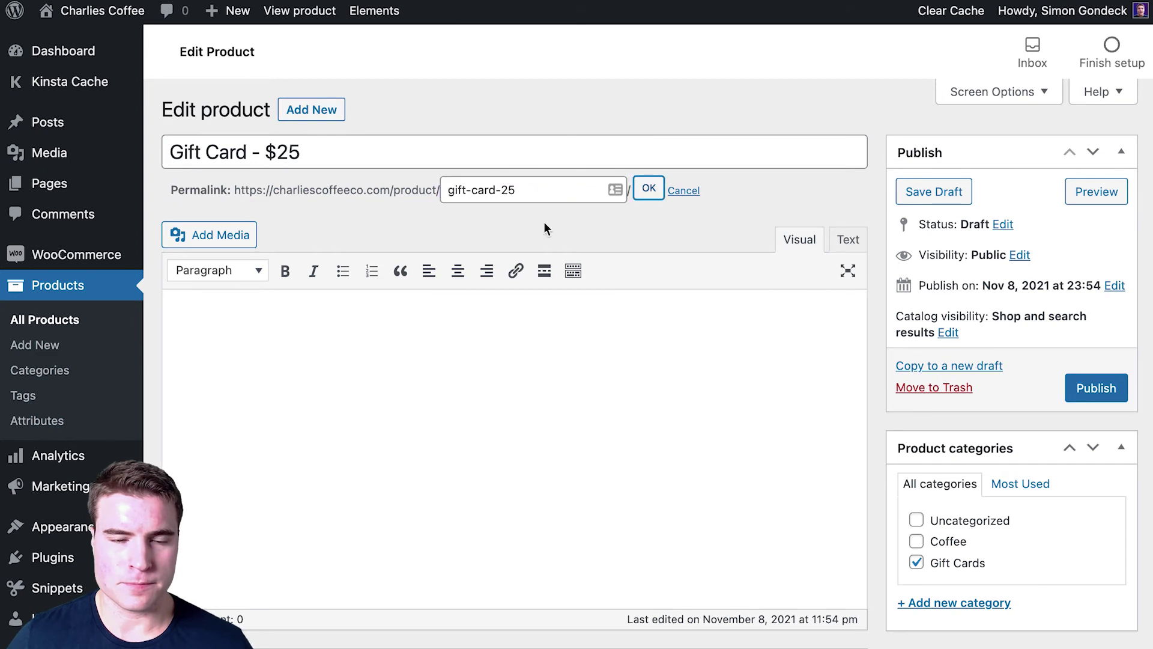
# Step: Make it a Variable product with a Design attribute (Classic, Birthday) used for variations
pyautogui.scroll(-3, 553, 450)
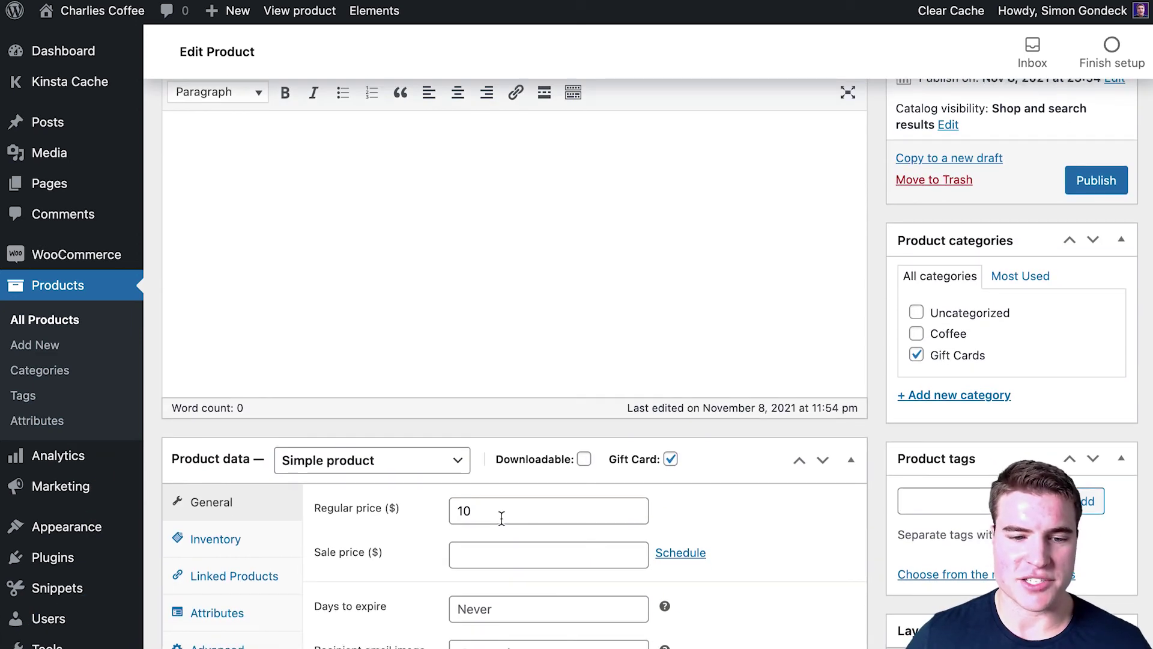
pyautogui.click(391, 464)
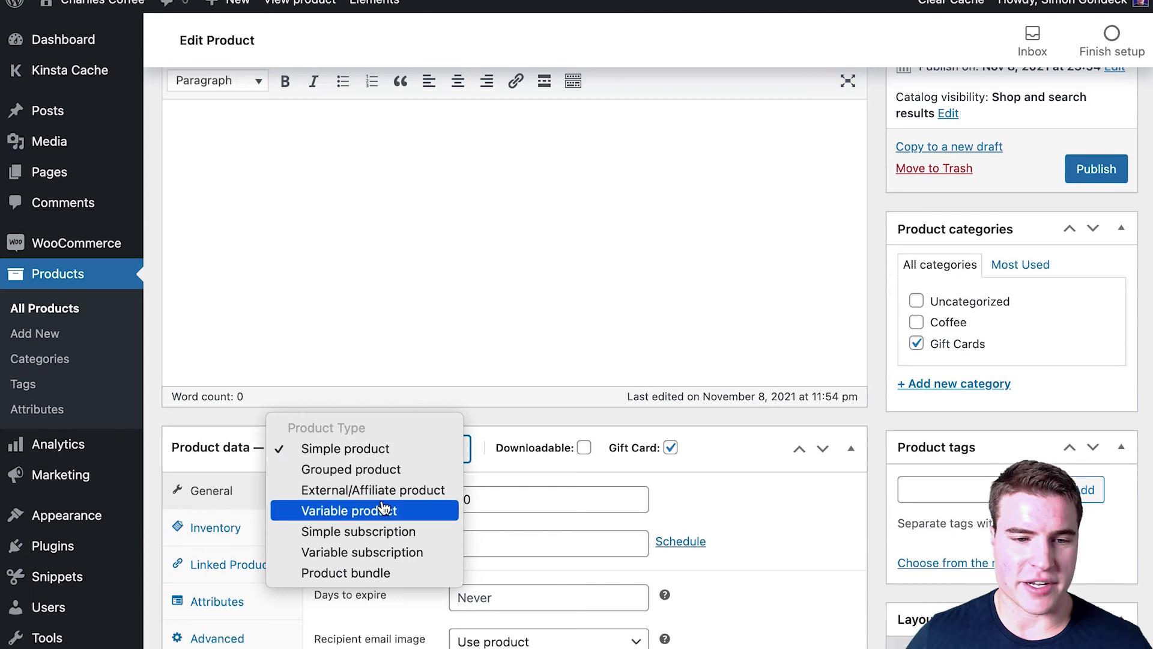
pyautogui.click(383, 510)
pyautogui.click(252, 638)
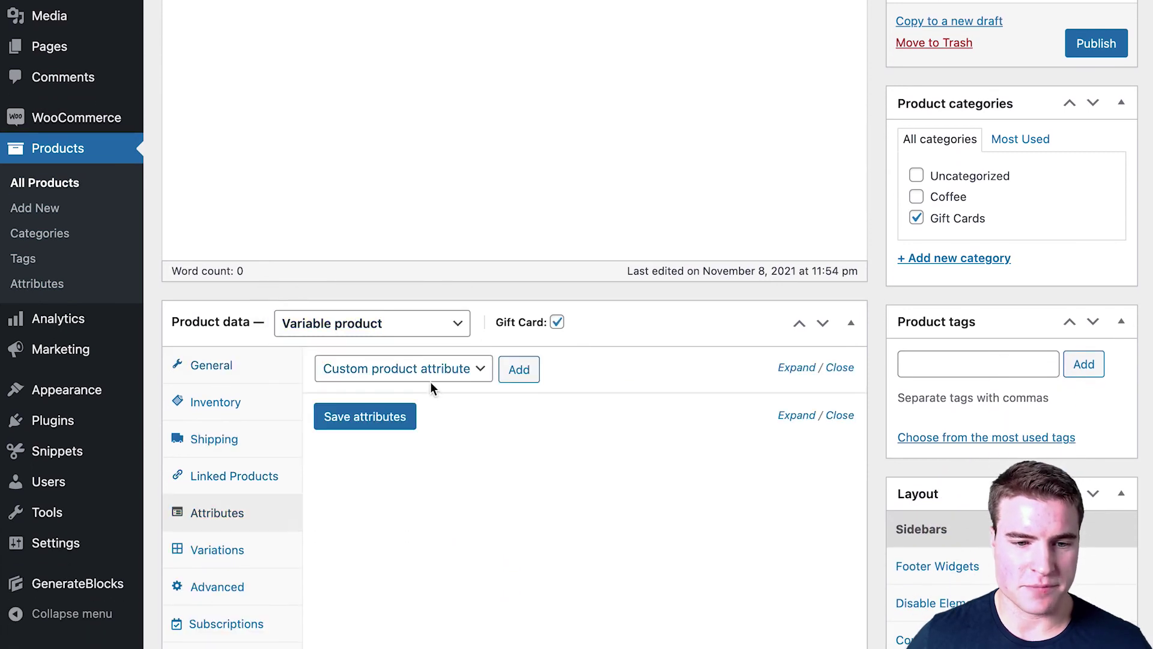
pyautogui.click(512, 372)
pyautogui.click(386, 467)
pyautogui.write('Design')
pyautogui.click(381, 549)
pyautogui.click(550, 466)
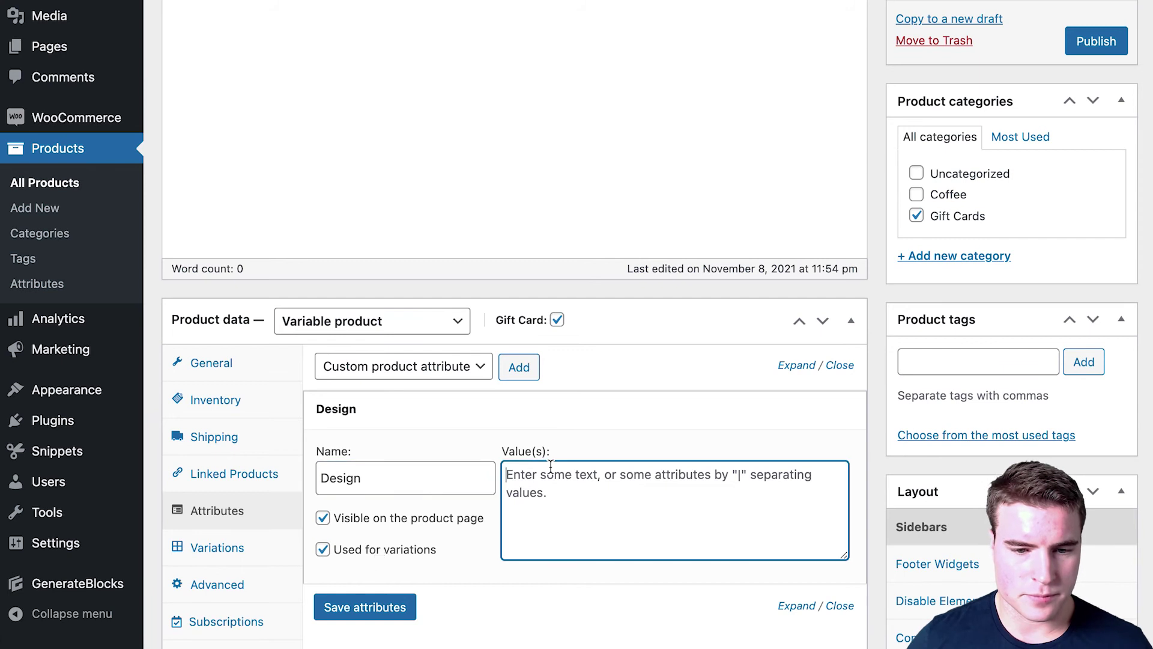
pyautogui.write('Classic|Birthday')
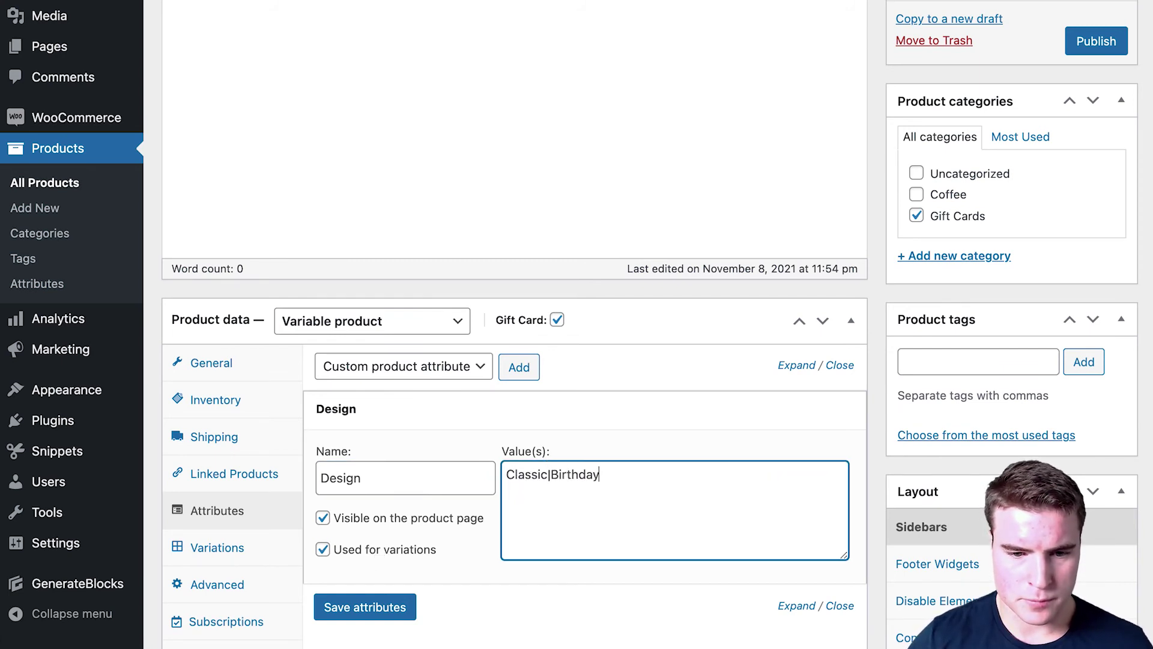
pyautogui.click(368, 608)
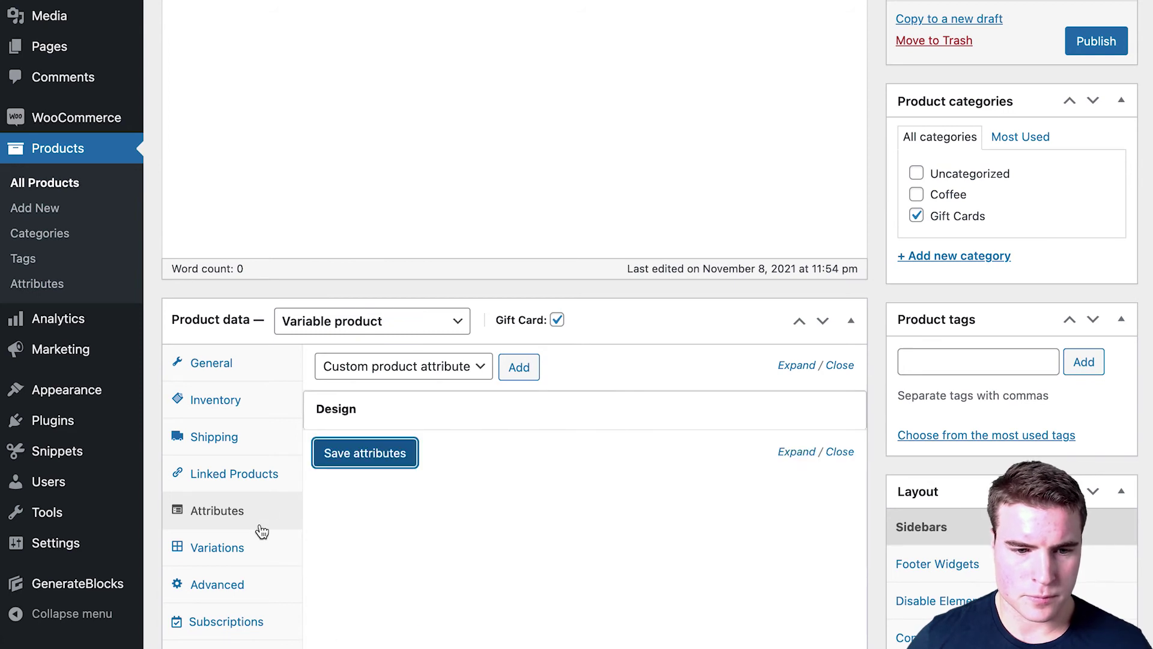
# Step: Generate variations from all attributes and bulk-set their regular prices
pyautogui.click(258, 543)
pyautogui.click(425, 375)
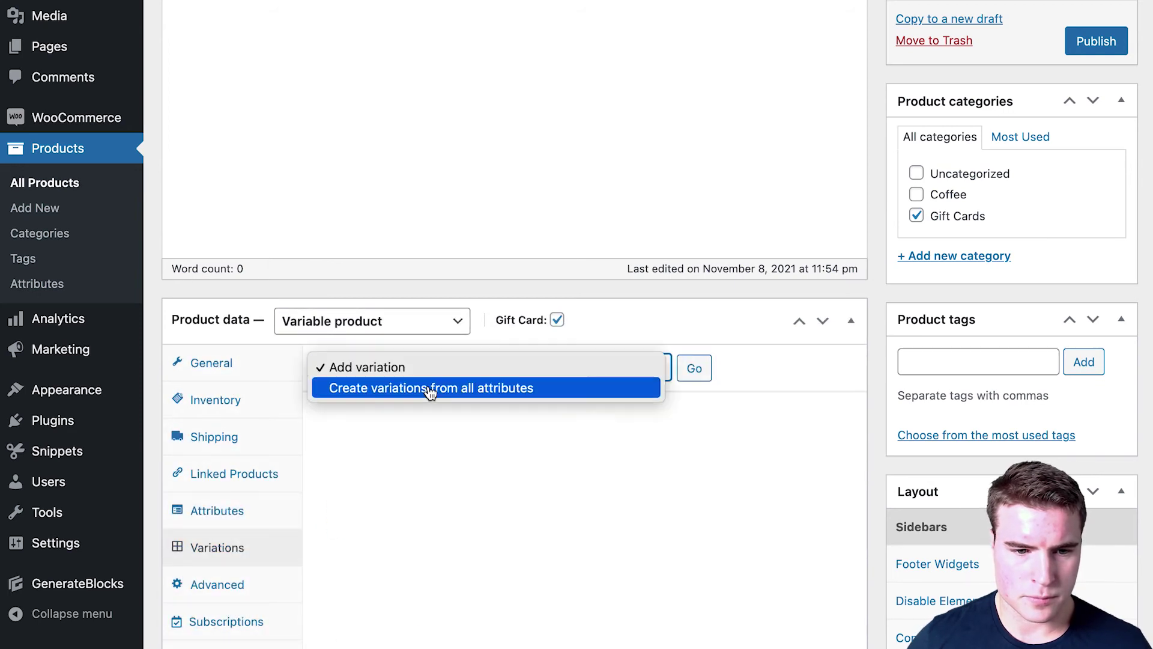
pyautogui.click(692, 371)
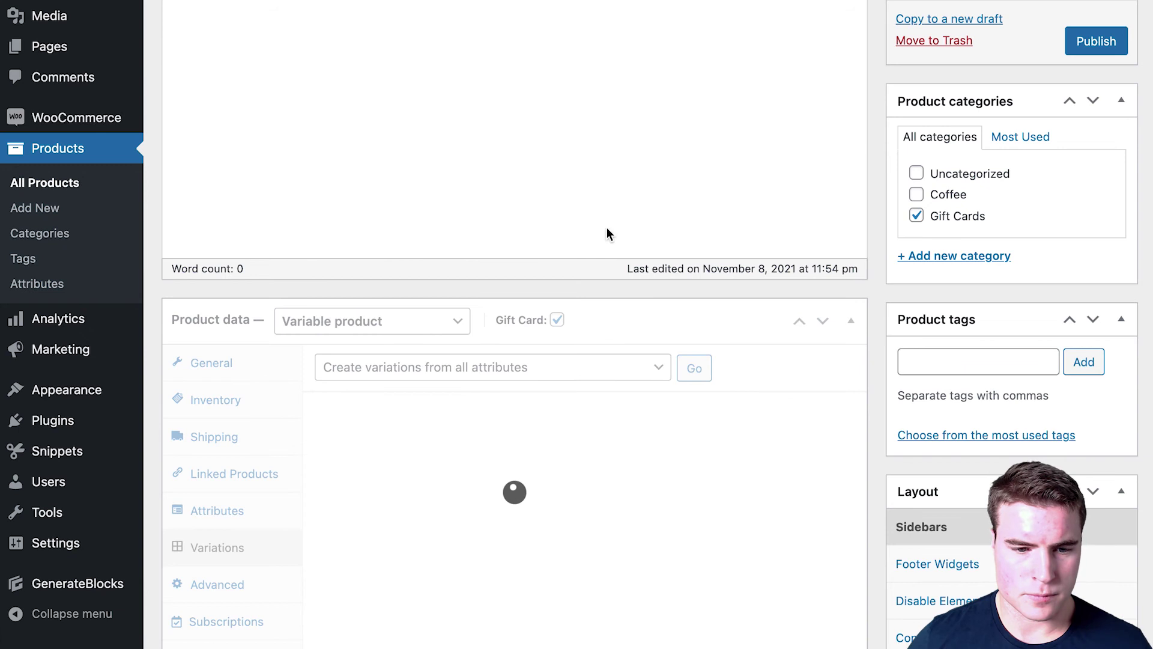
pyautogui.scroll(-2, 514, 514)
pyautogui.click(493, 316)
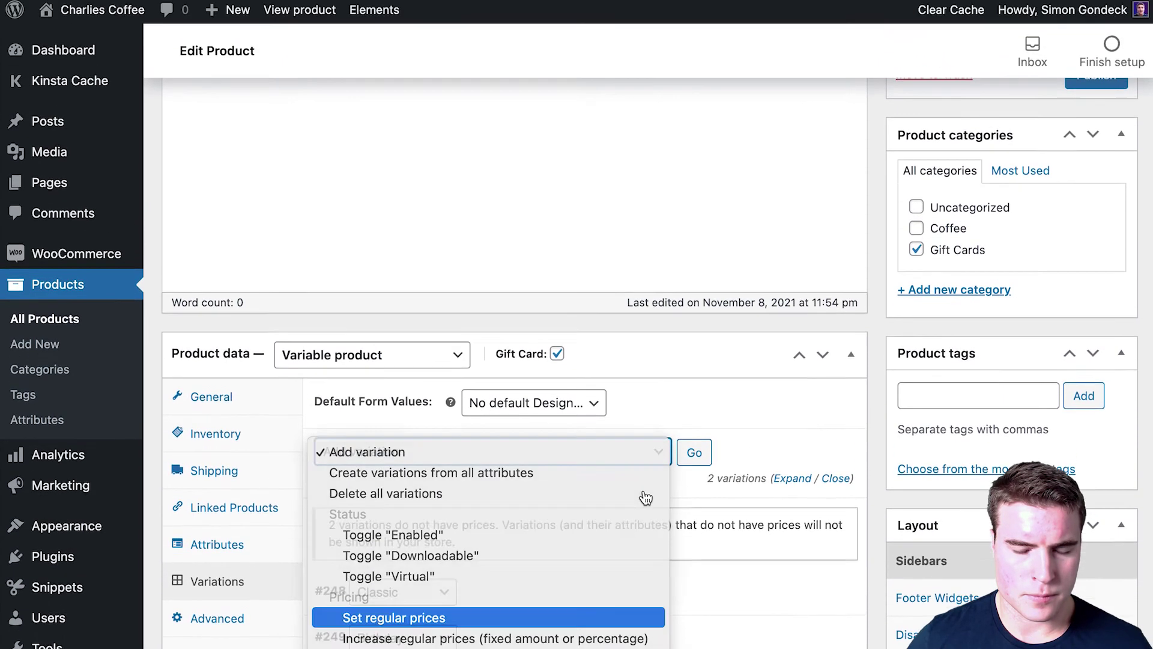
pyautogui.press('Return')
pyautogui.click(697, 452)
pyautogui.press('Return')
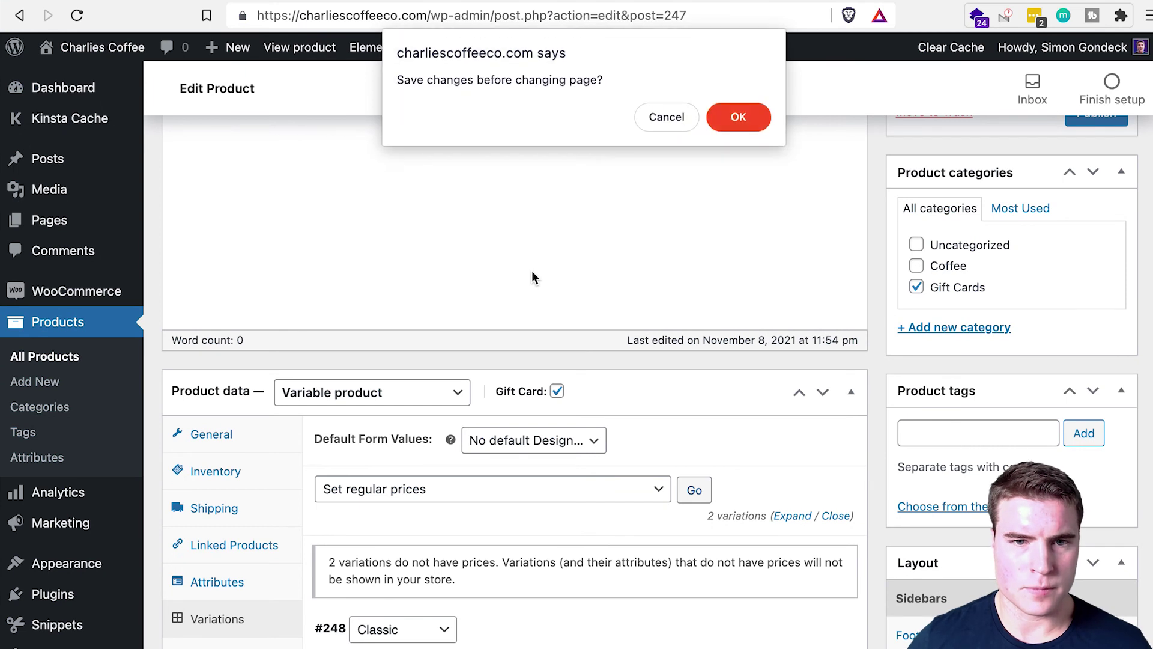
pyautogui.press('Return')
pyautogui.press('Return')
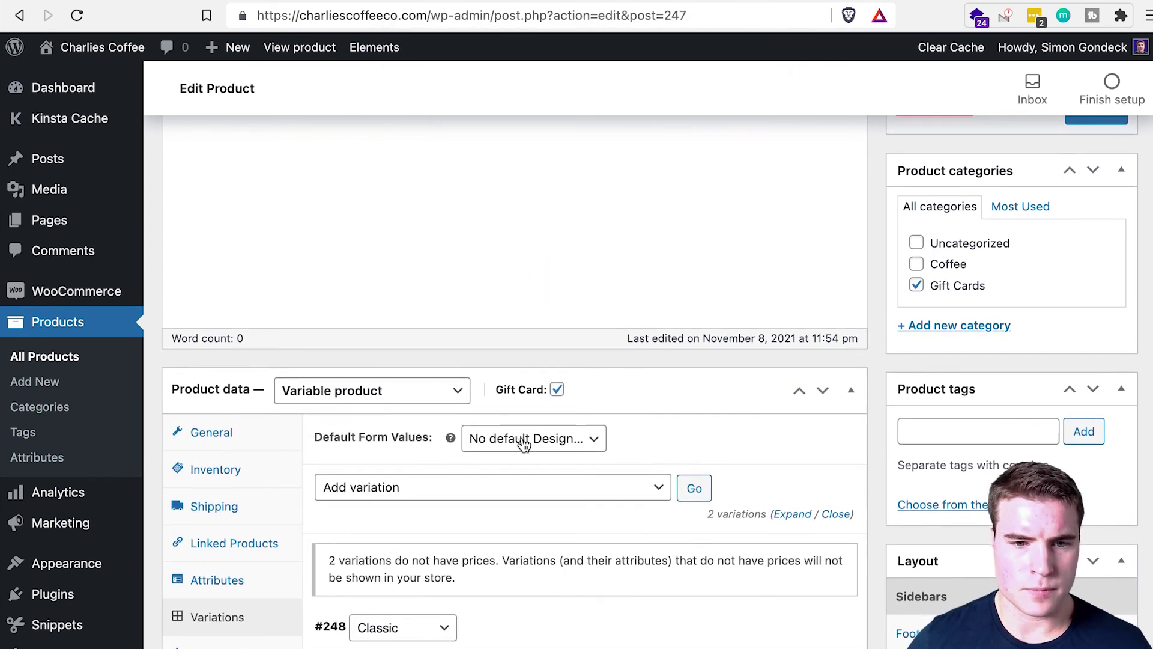
# Step: Make Classic the default design and attach the $25 classic and birthday images to the variations
pyautogui.click(519, 423)
pyautogui.click(489, 441)
pyautogui.scroll(-2, 567, 543)
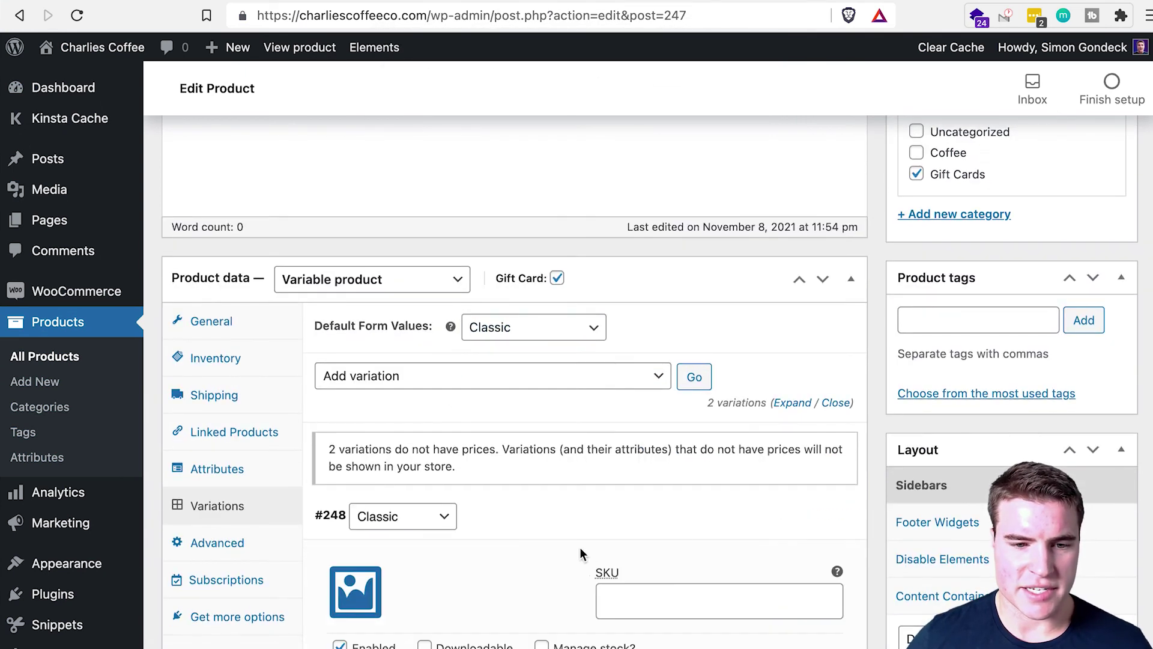
pyautogui.scroll(-2, 582, 550)
pyautogui.click(355, 344)
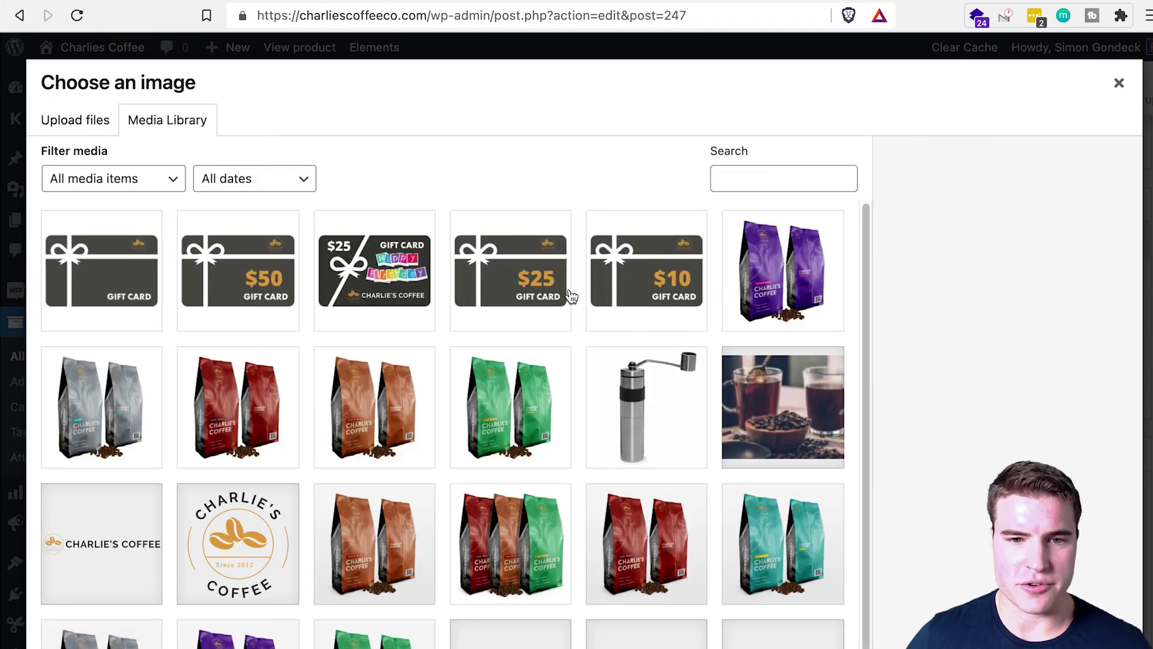
pyautogui.click(510, 270)
pyautogui.press('Return')
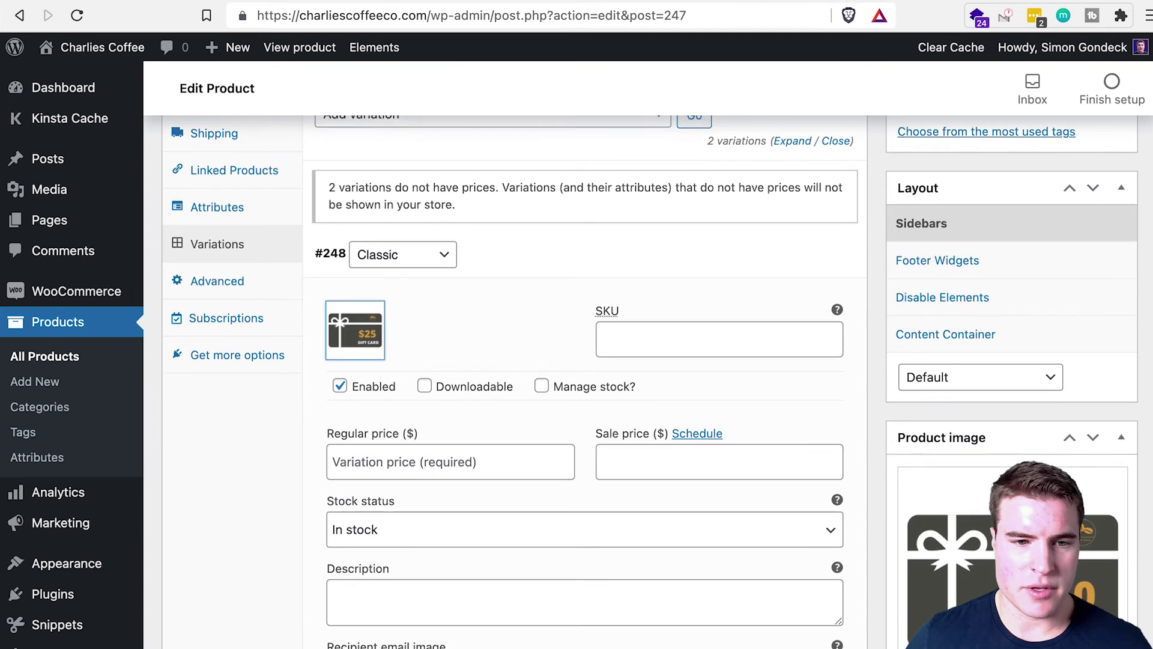
pyautogui.scroll(-4, 371, 503)
pyautogui.click(371, 503)
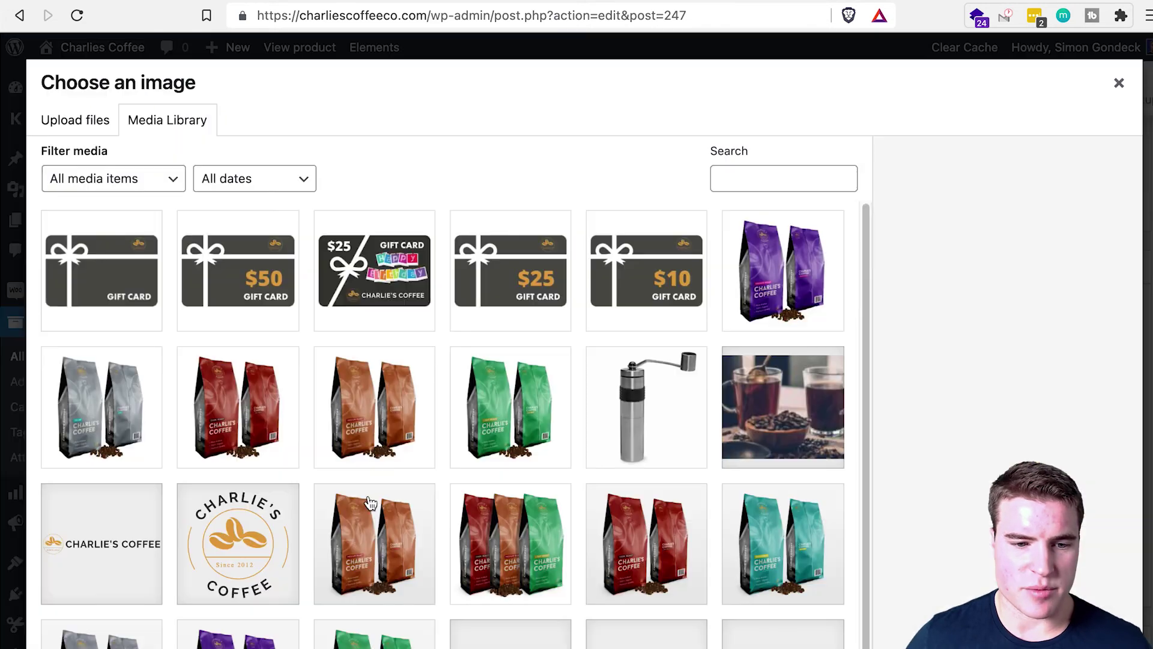
pyautogui.click(388, 291)
pyautogui.press('Return')
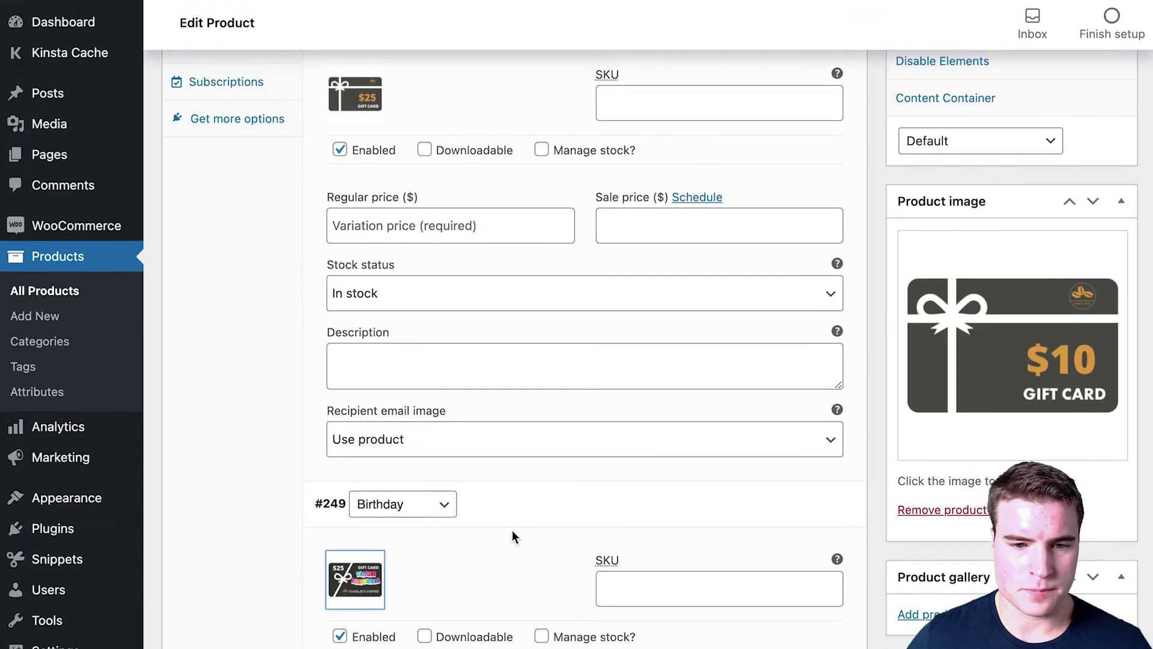
pyautogui.scroll(-5, 512, 529)
# Step: Price both the Birthday and Classic variations at 25 and save the variations
pyautogui.click(491, 451)
pyautogui.write('25')
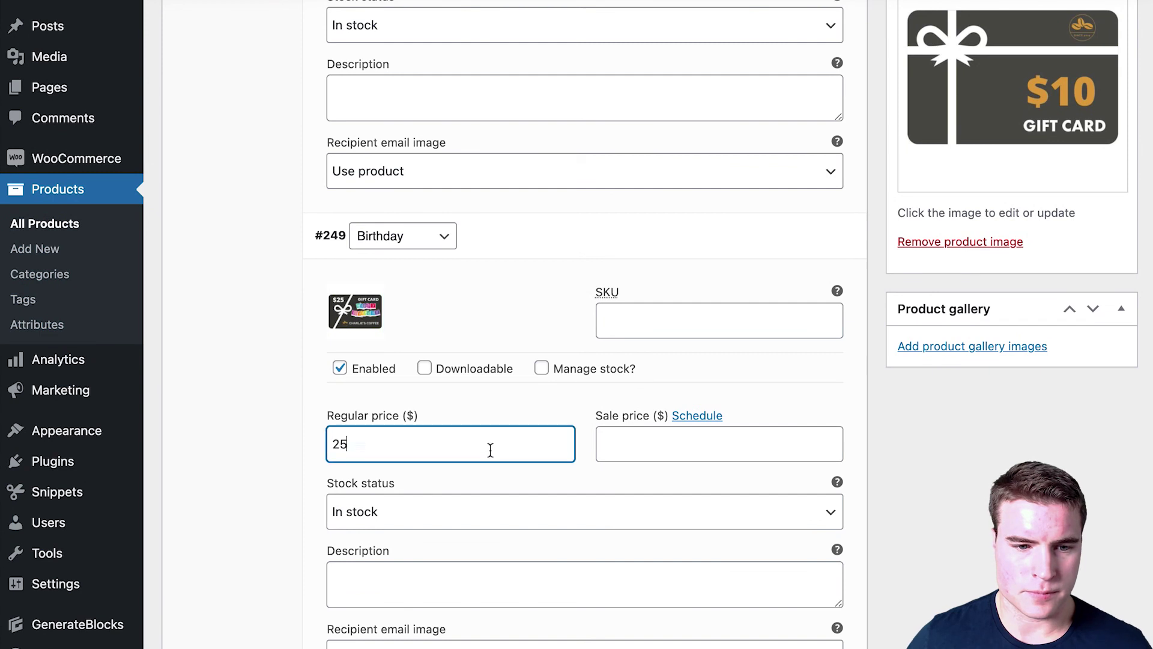
pyautogui.hotkey('ctrl', 'a')
pyautogui.hotkey('ctrl', 'c')
pyautogui.scroll(4, 492, 452)
pyautogui.click(450, 164)
pyautogui.hotkey('ctrl', 'v')
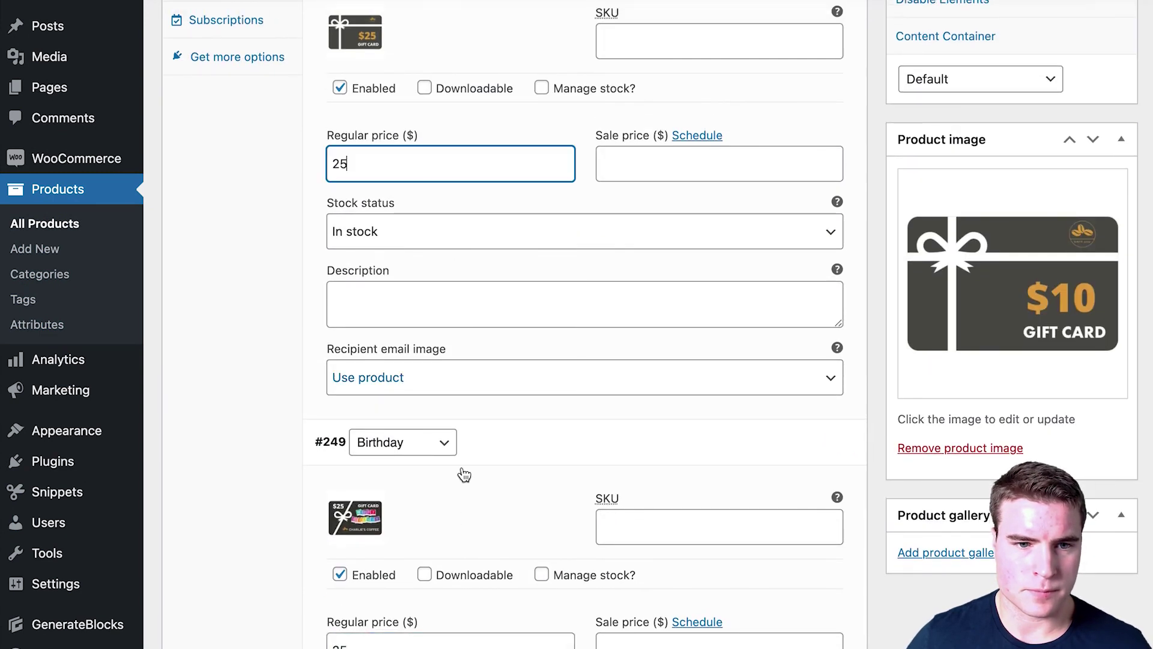
pyautogui.scroll(-9, 461, 471)
pyautogui.click(360, 421)
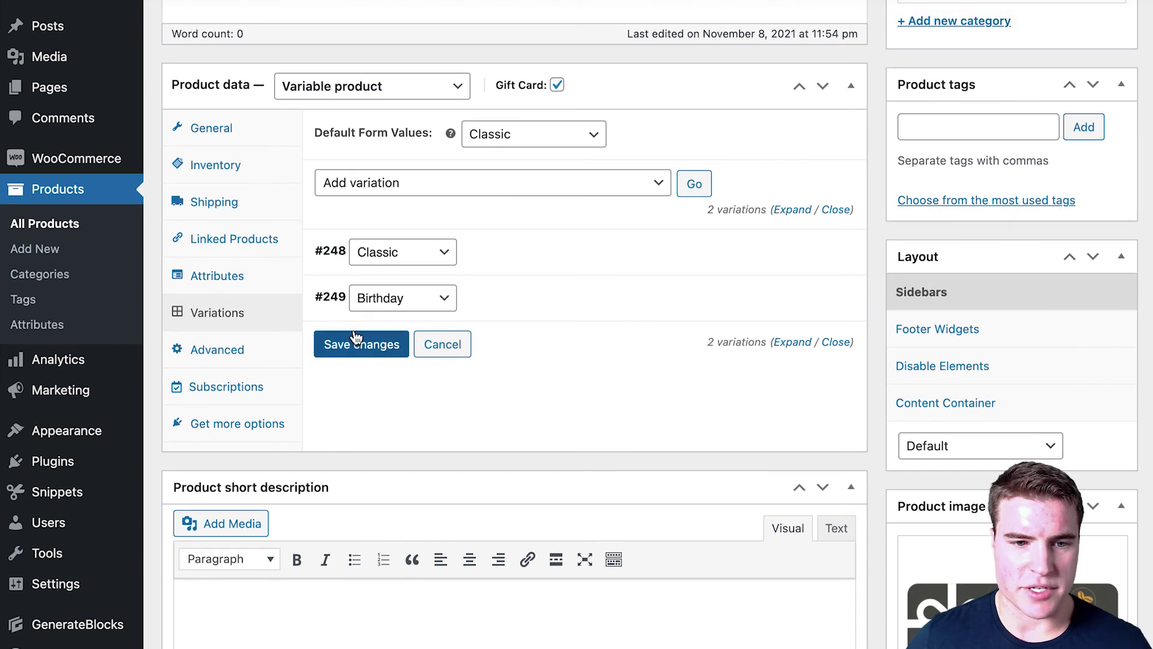
# Step: Set the $25 gift card image as the product image and publish Gift Card - $25
pyautogui.click(356, 337)
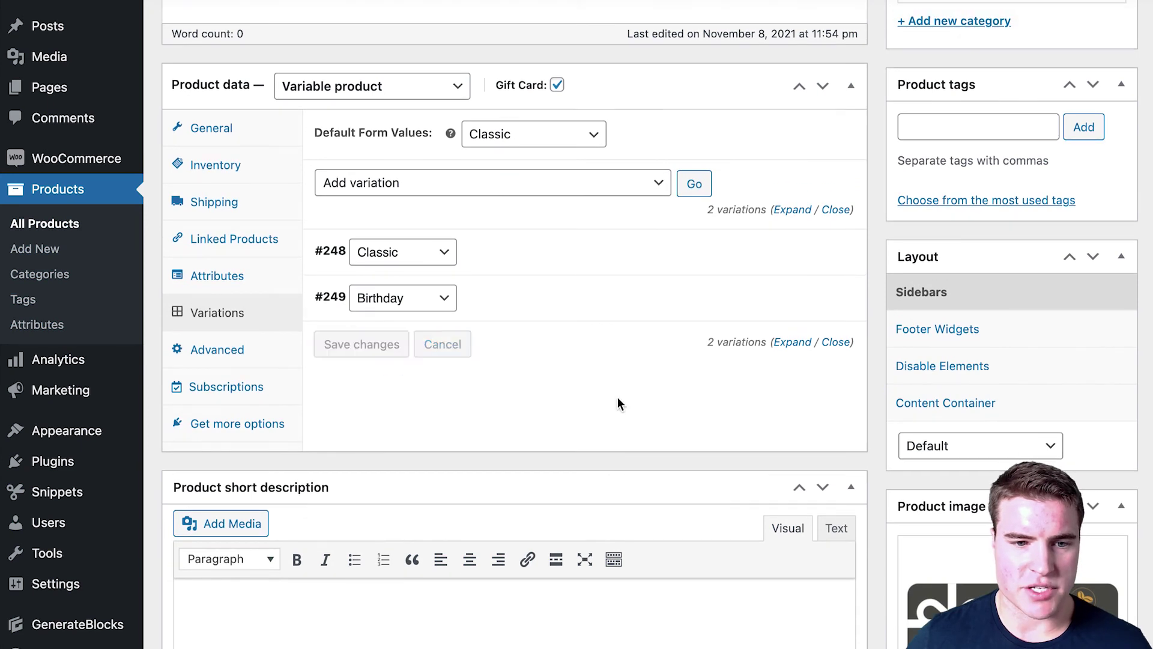
pyautogui.scroll(3, 618, 402)
pyautogui.scroll(-5, 619, 403)
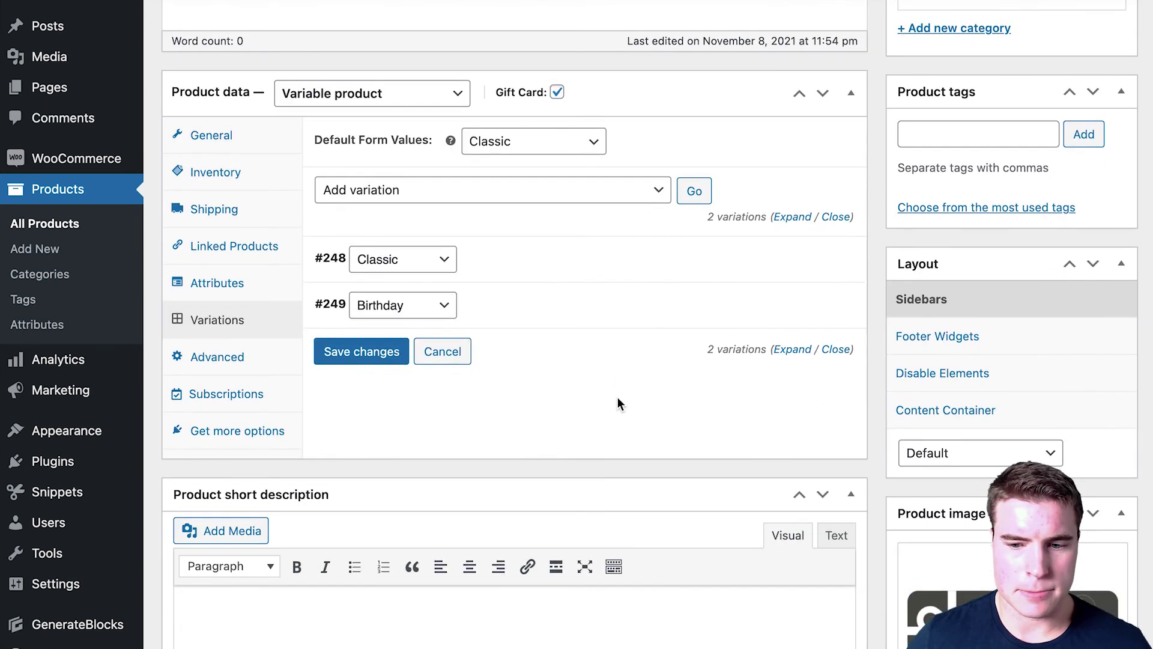
pyautogui.scroll(1, 978, 556)
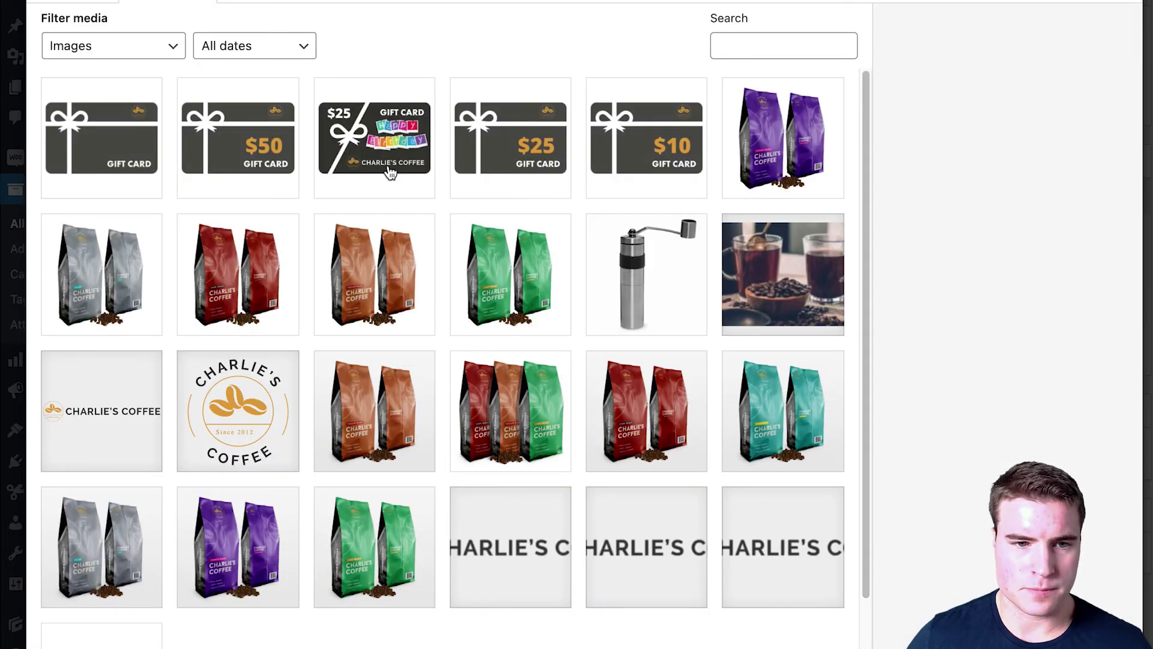
pyautogui.click(490, 175)
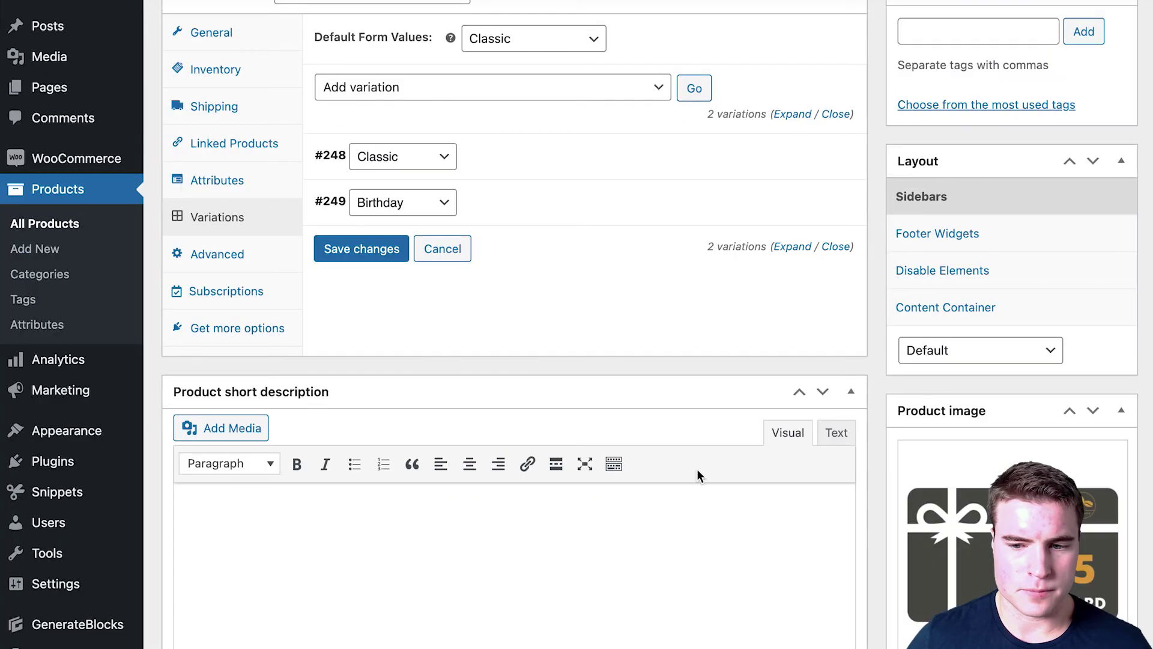
pyautogui.scroll(2, 626, 450)
pyautogui.scroll(8, 640, 441)
pyautogui.click(1090, 305)
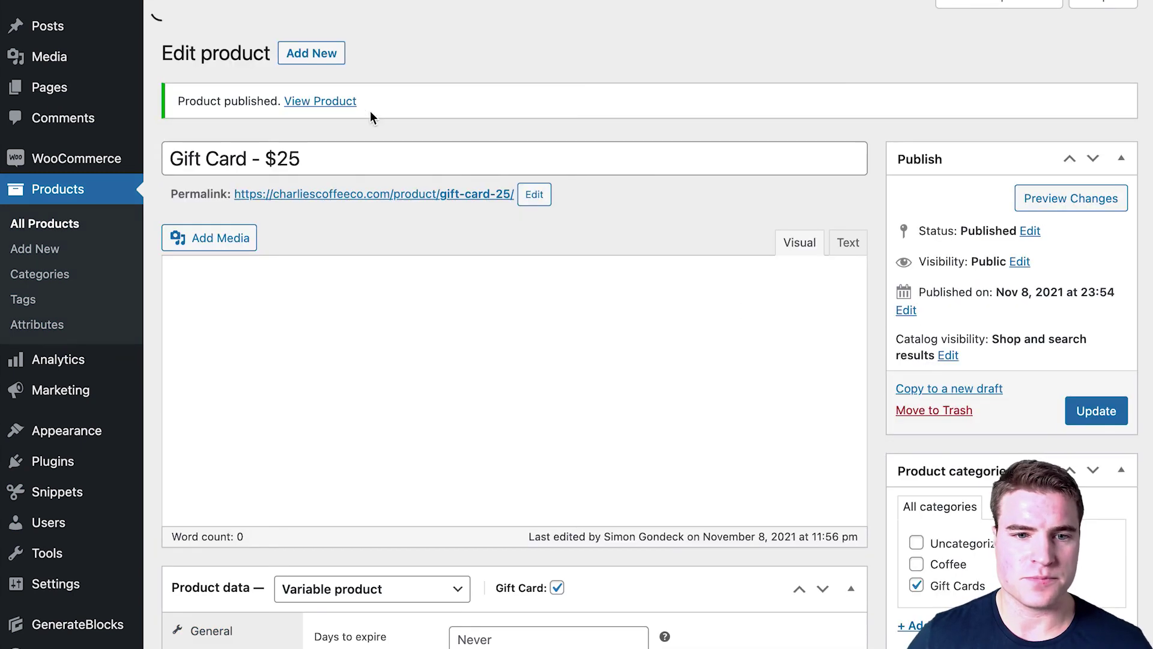
# Step: View the published $25 gift card and preview its Birthday, then Classic, design
pyautogui.click(331, 64)
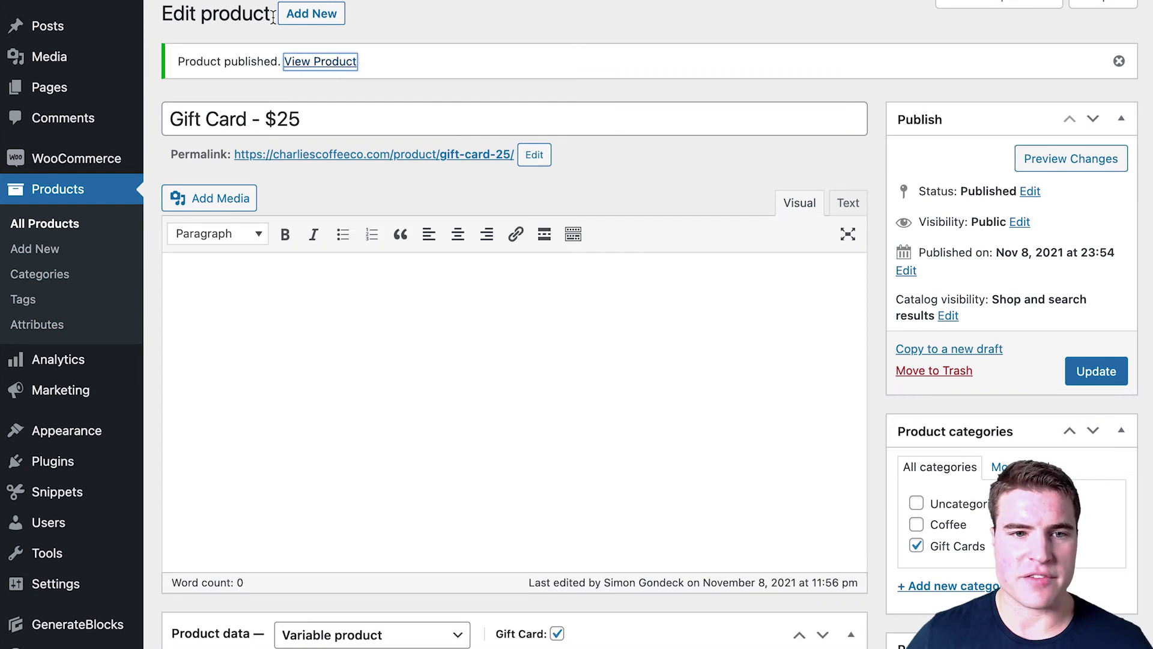
pyautogui.click(829, 289)
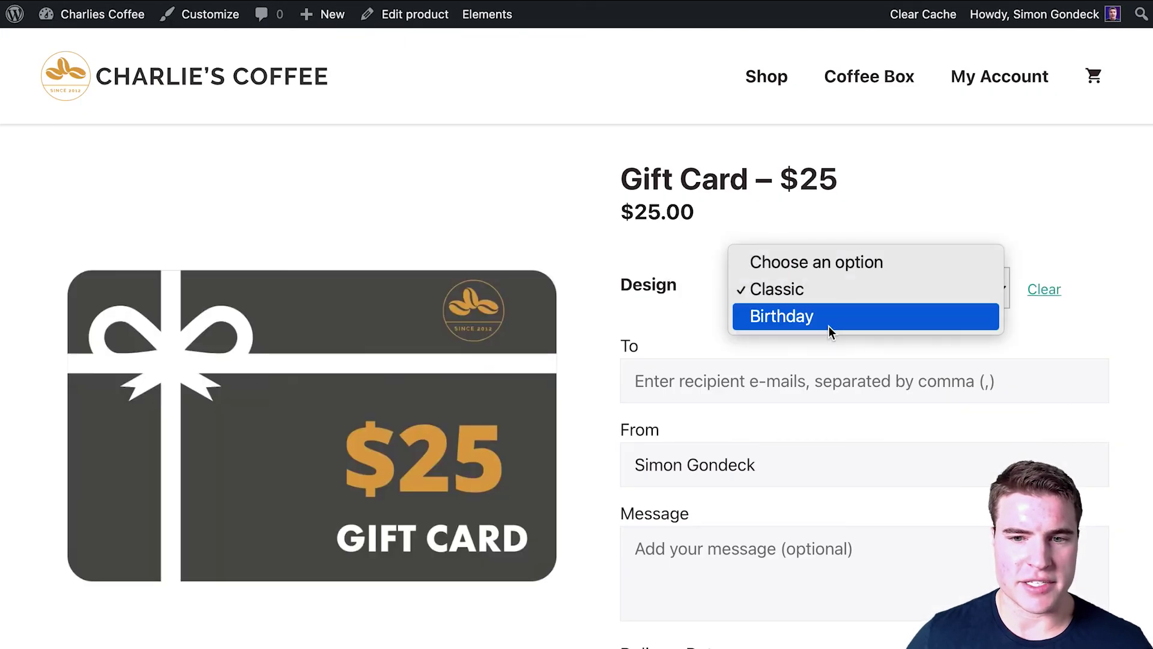
pyautogui.click(775, 317)
pyautogui.click(835, 290)
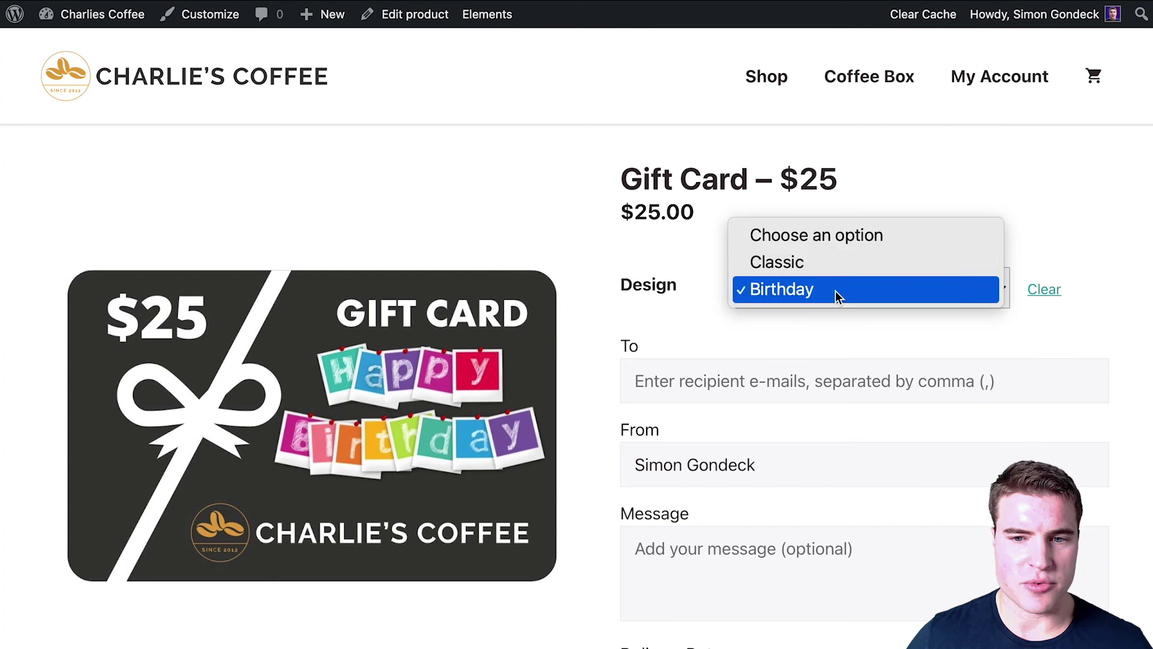
pyautogui.click(835, 264)
# Step: Go back to the shop listing and open the $10 gift card page
pyautogui.click(289, 84)
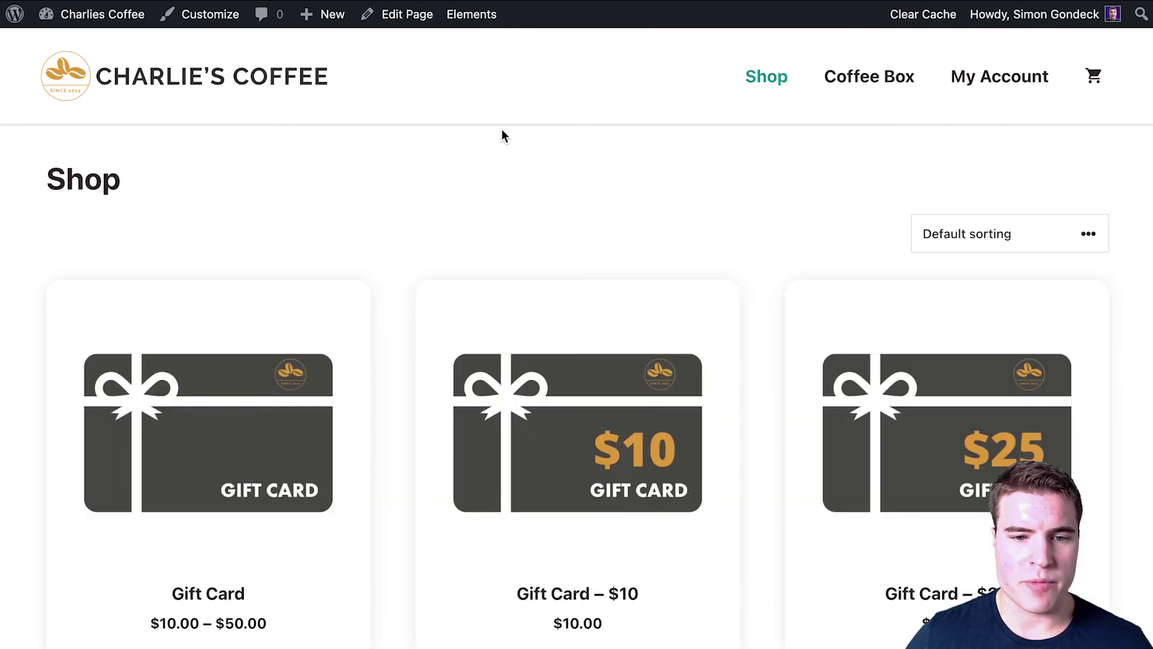
pyautogui.scroll(-2, 576, 243)
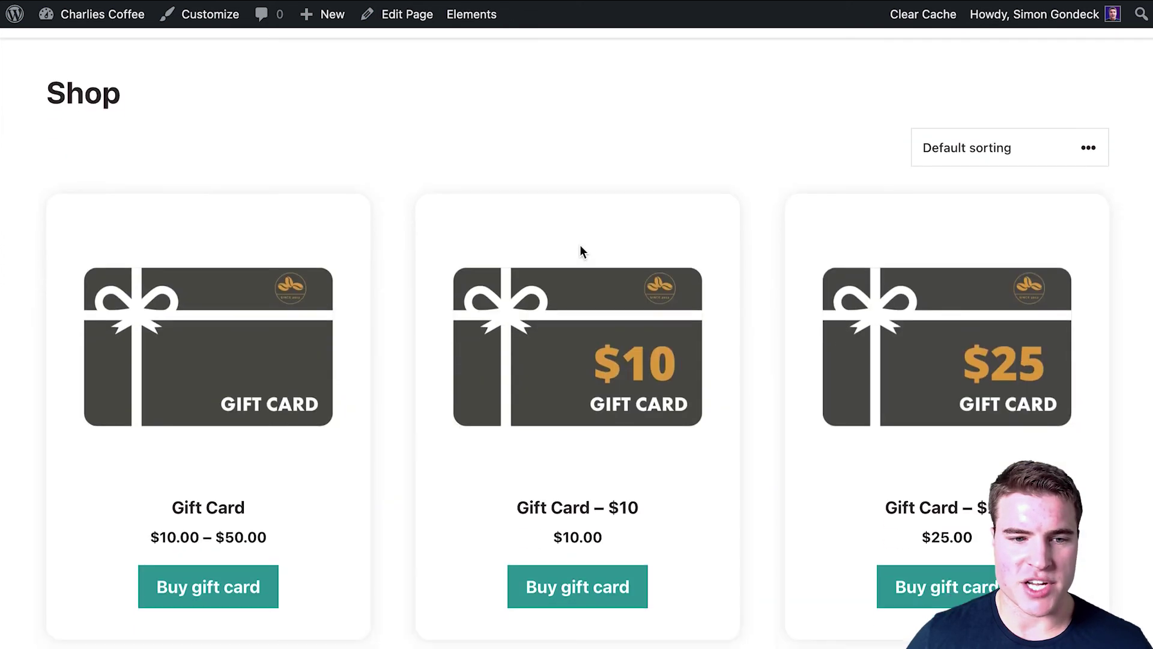
pyautogui.click(588, 289)
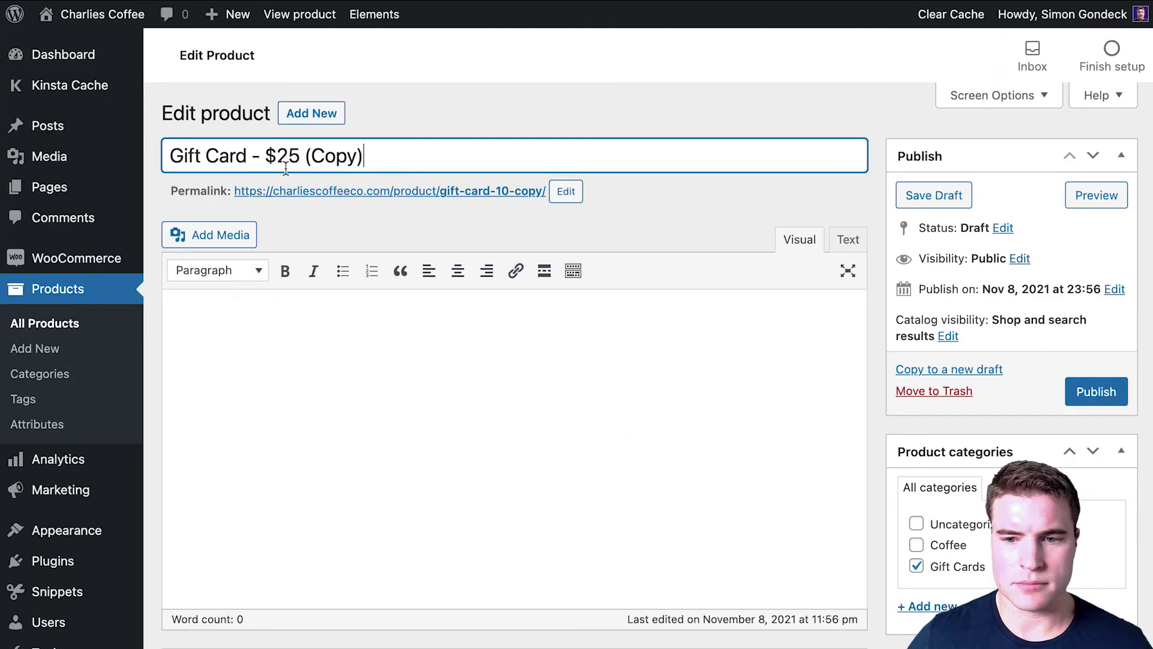
# Step: Retitle the copy 'Gift Card - $50', update its slug, and set the regular price to 50
pyautogui.press('BackSpace')
pyautogui.press('BackSpace')
pyautogui.press('BackSpace')
pyautogui.press('BackSpace')
pyautogui.press('BackSpace')
pyautogui.press('BackSpace')
pyautogui.press('BackSpace')
pyautogui.press('BackSpace')
pyautogui.press('BackSpace')
pyautogui.write('50')
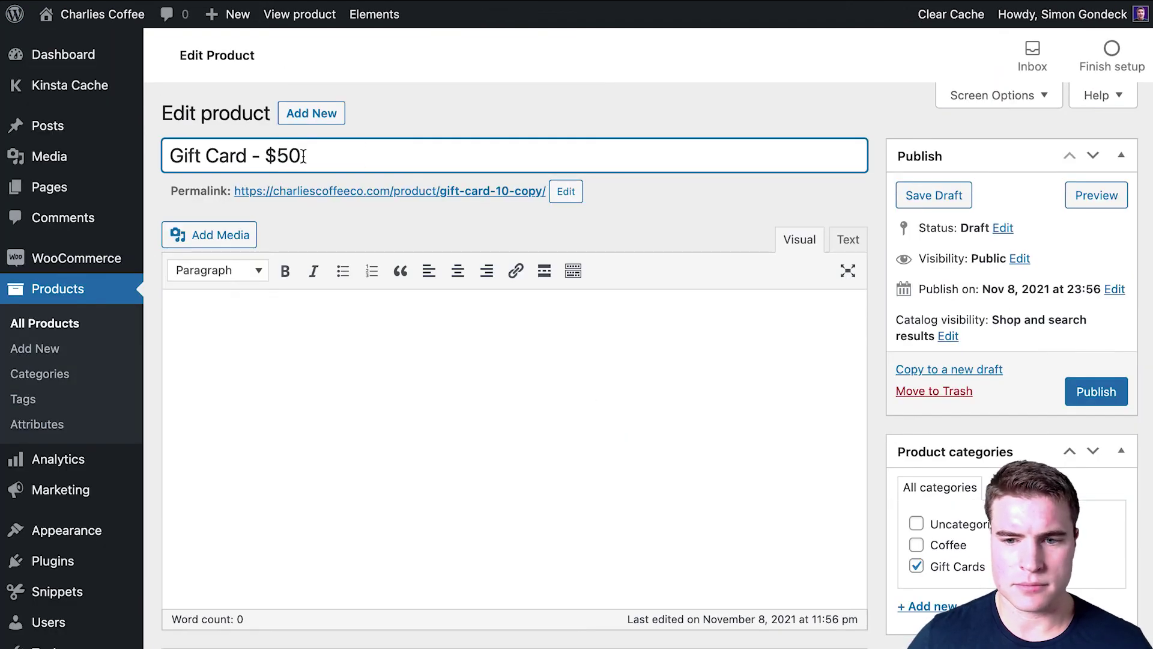
pyautogui.click(566, 191)
pyautogui.scroll(-6, 512, 406)
pyautogui.doubleClick(512, 420)
pyautogui.write('50')
# Step: Replace the $10 card image with the $50 gift card image and publish the product
pyautogui.scroll(-1, 463, 440)
pyautogui.scroll(-10, 463, 441)
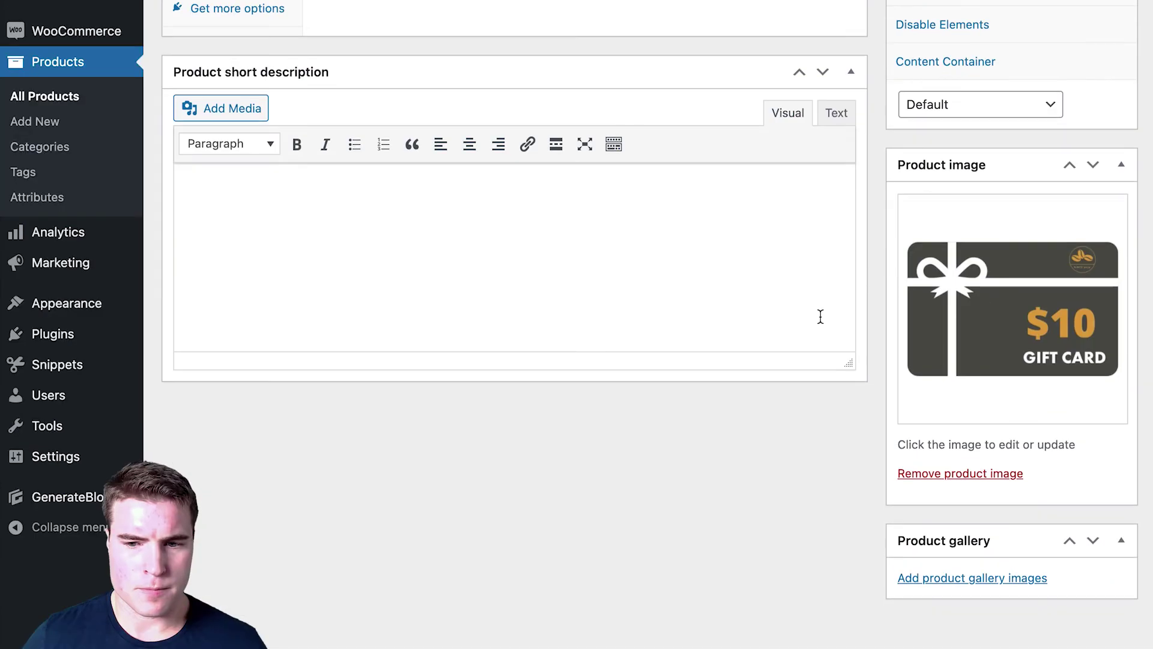
pyautogui.click(944, 476)
pyautogui.click(947, 394)
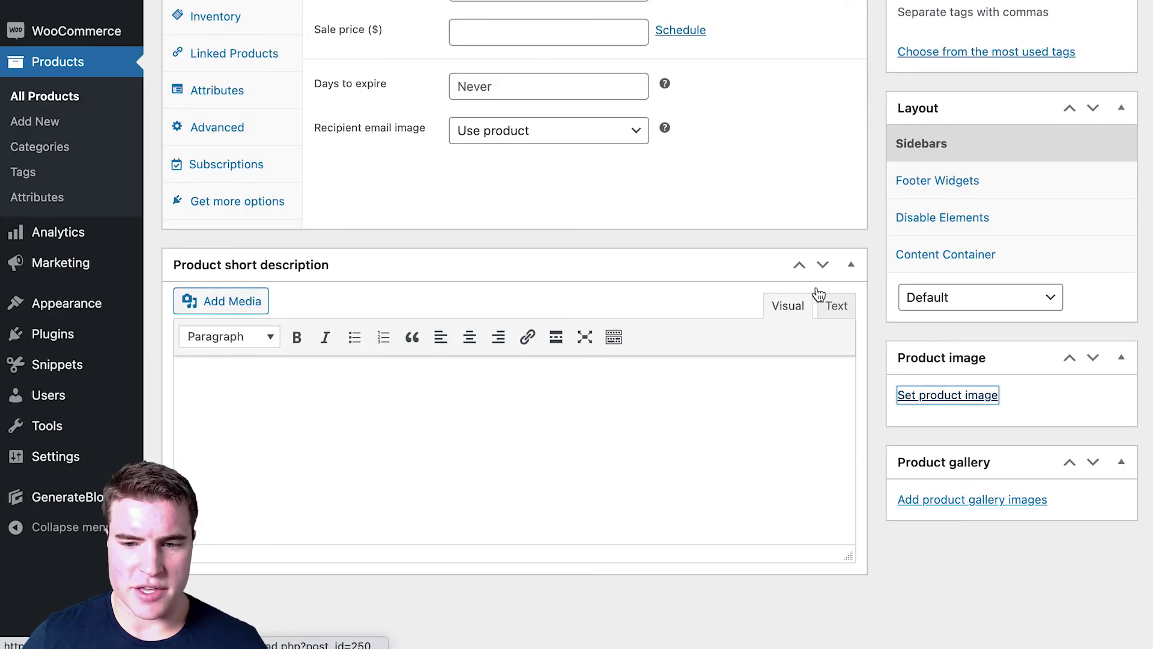
pyautogui.click(241, 171)
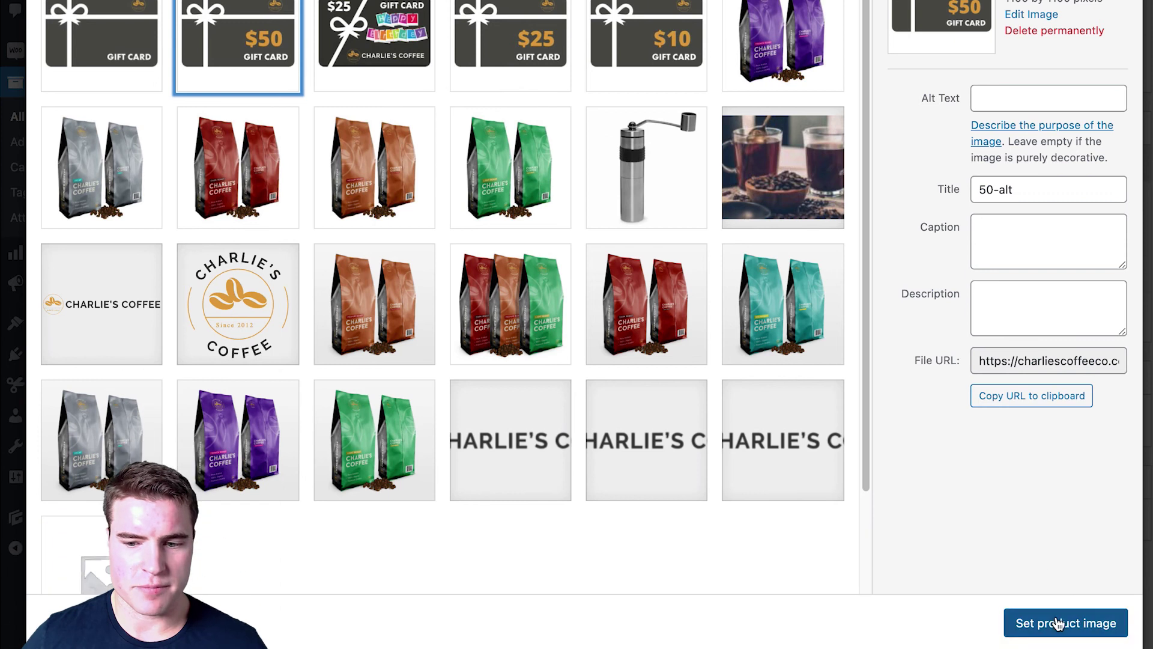
pyautogui.click(1061, 623)
pyautogui.scroll(8, 843, 398)
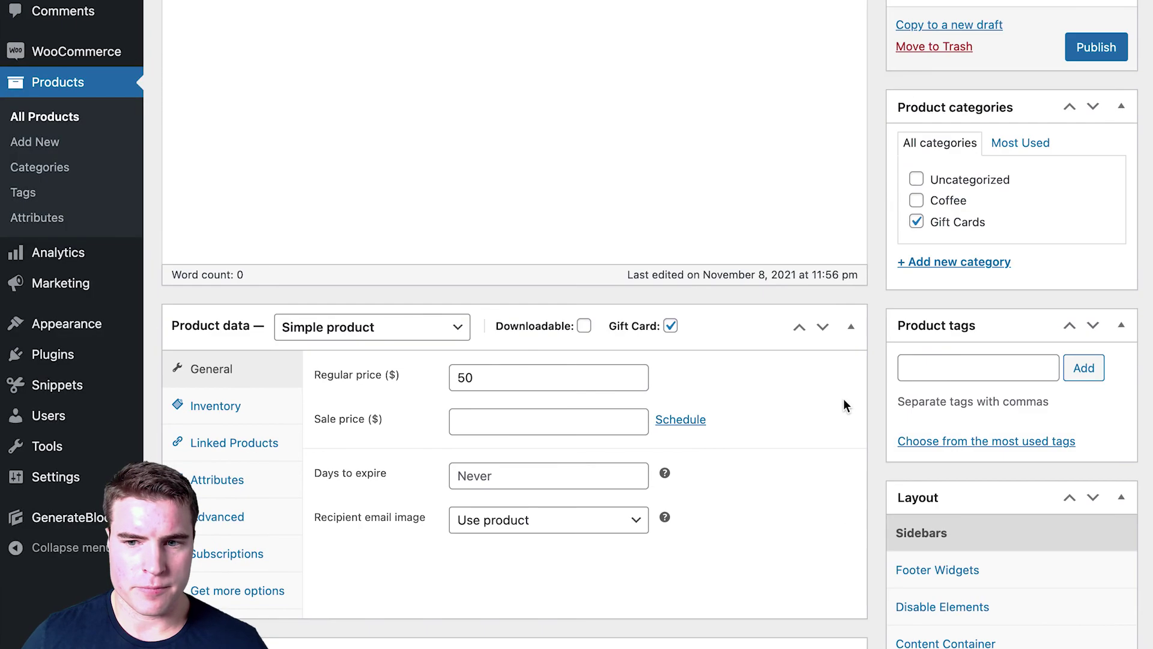
pyautogui.click(1084, 197)
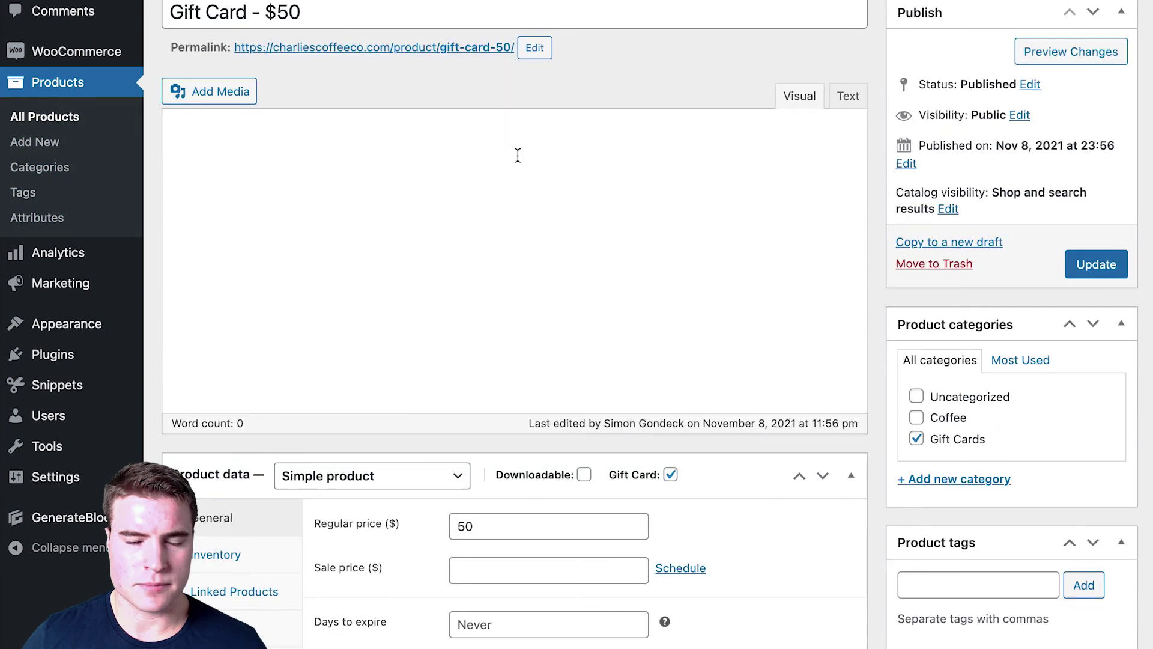
# Step: View the published $50 gift card in the storefront, then return to the Shop page
pyautogui.click(430, 48)
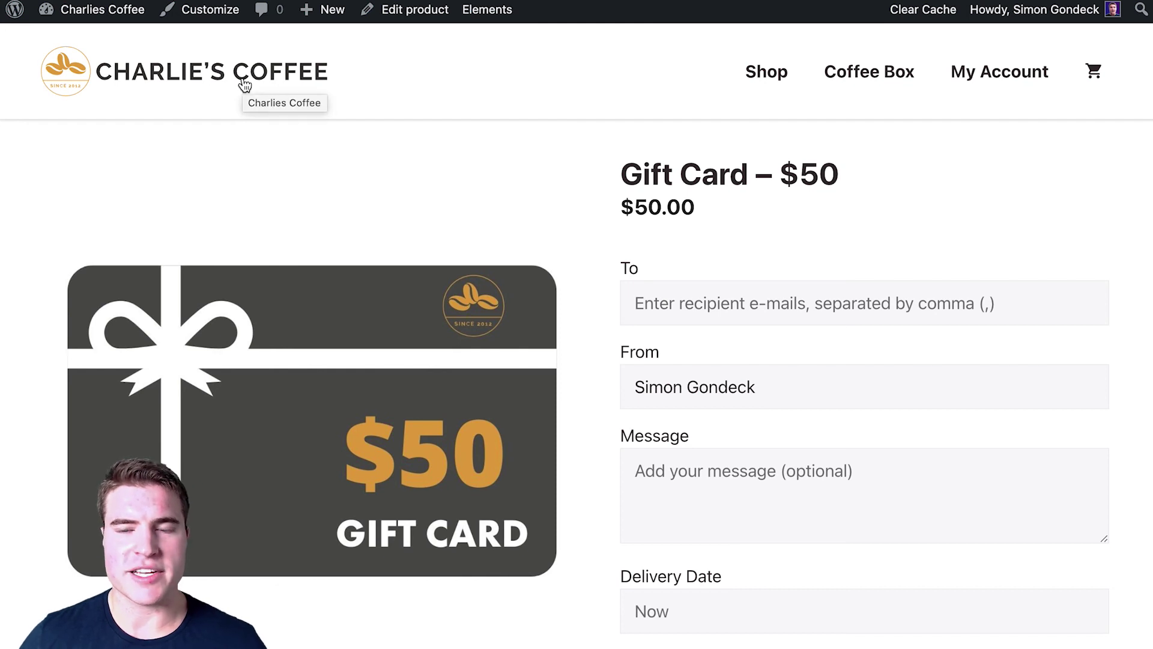
pyautogui.hotkey('alt', 'Left')
pyautogui.scroll(-2, 508, 381)
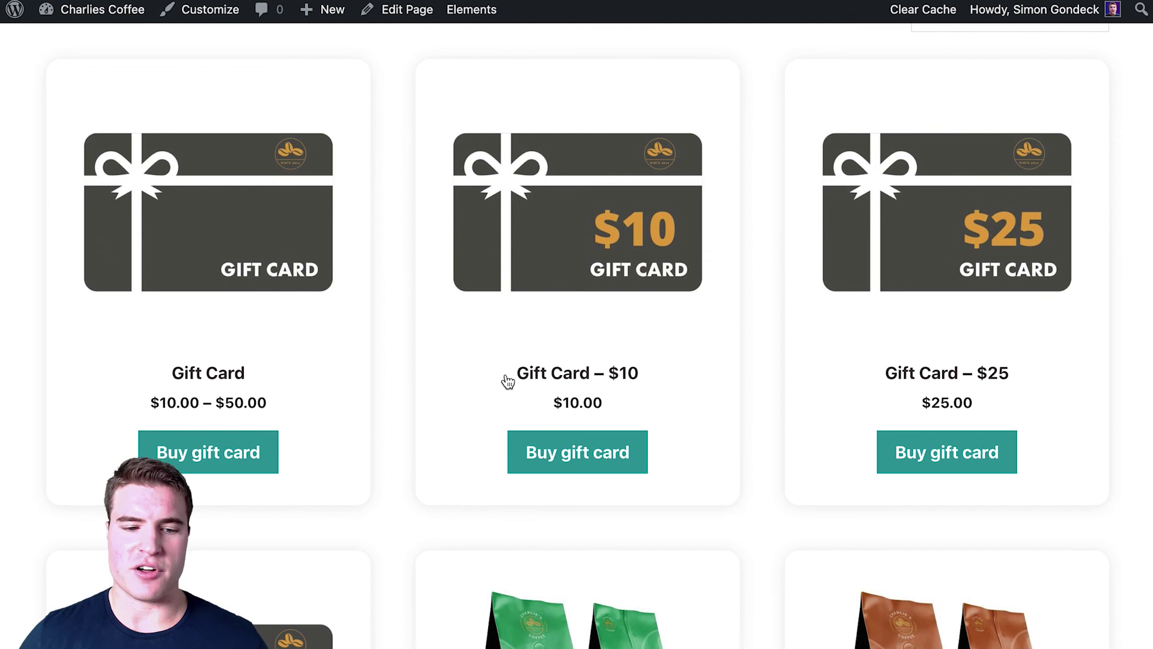
pyautogui.scroll(1, 507, 381)
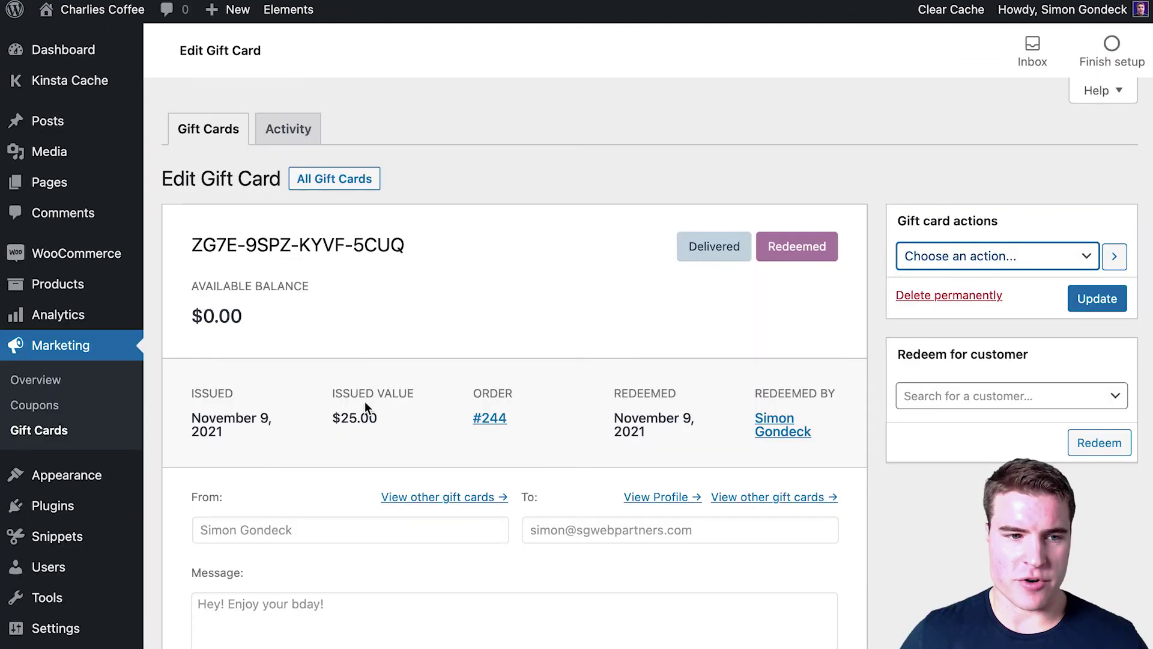
# Step: Open All Products in the Sorting view
pyautogui.moveTo(99, 266)
pyautogui.moveTo(102, 286)
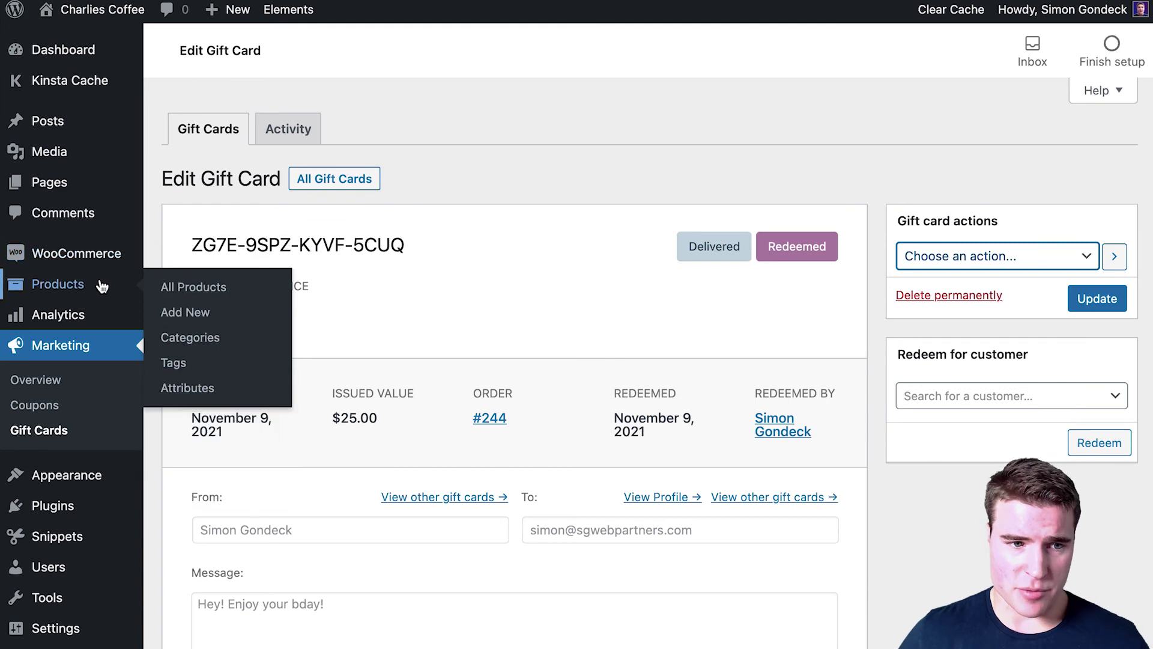
pyautogui.click(102, 287)
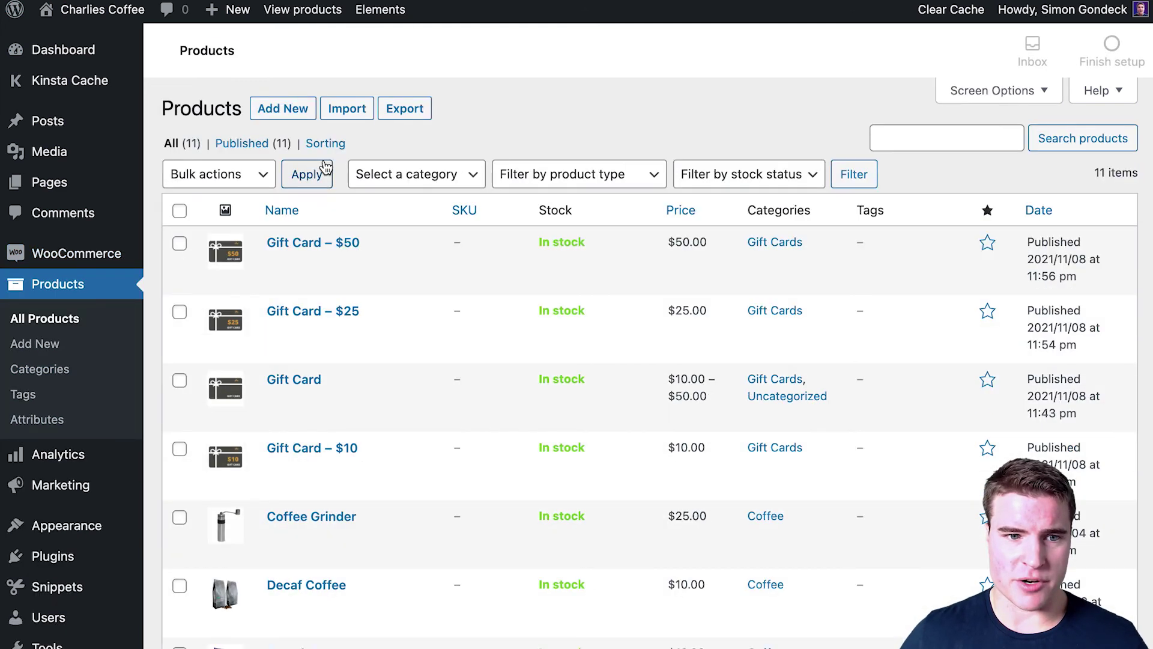
pyautogui.click(334, 150)
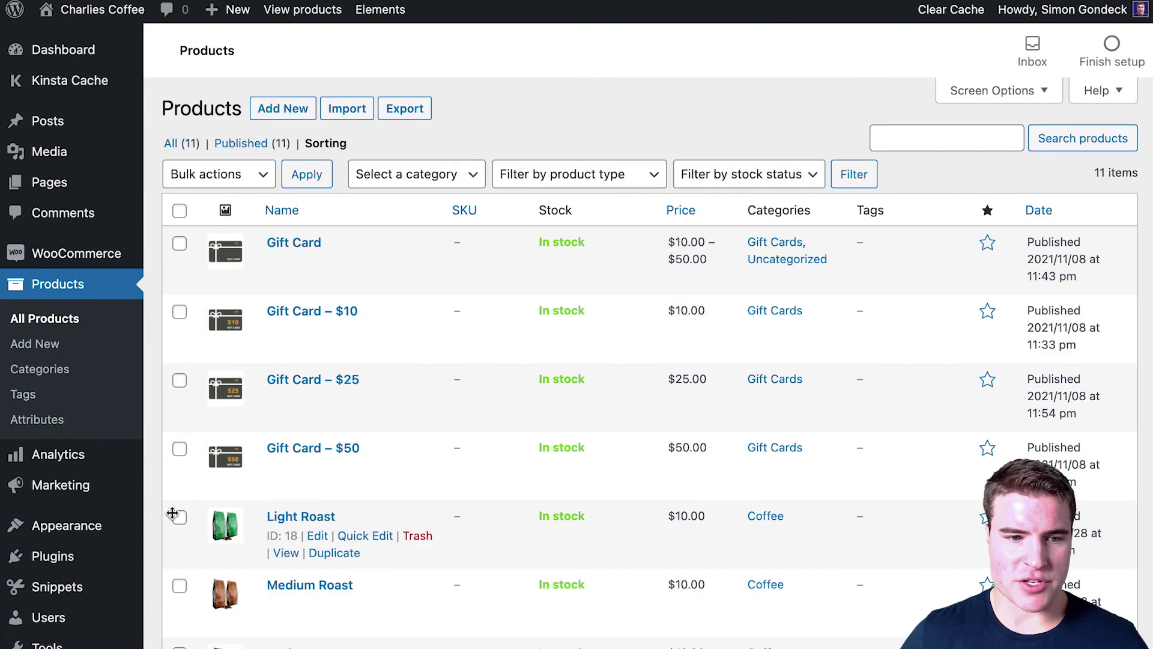
# Step: Drag Gift Card – $25, Gift Card – $10 and the variable Gift Card below the coffee products
pyautogui.moveTo(193, 481); pyautogui.dragTo(257, 625)
pyautogui.scroll(3, 253, 541)
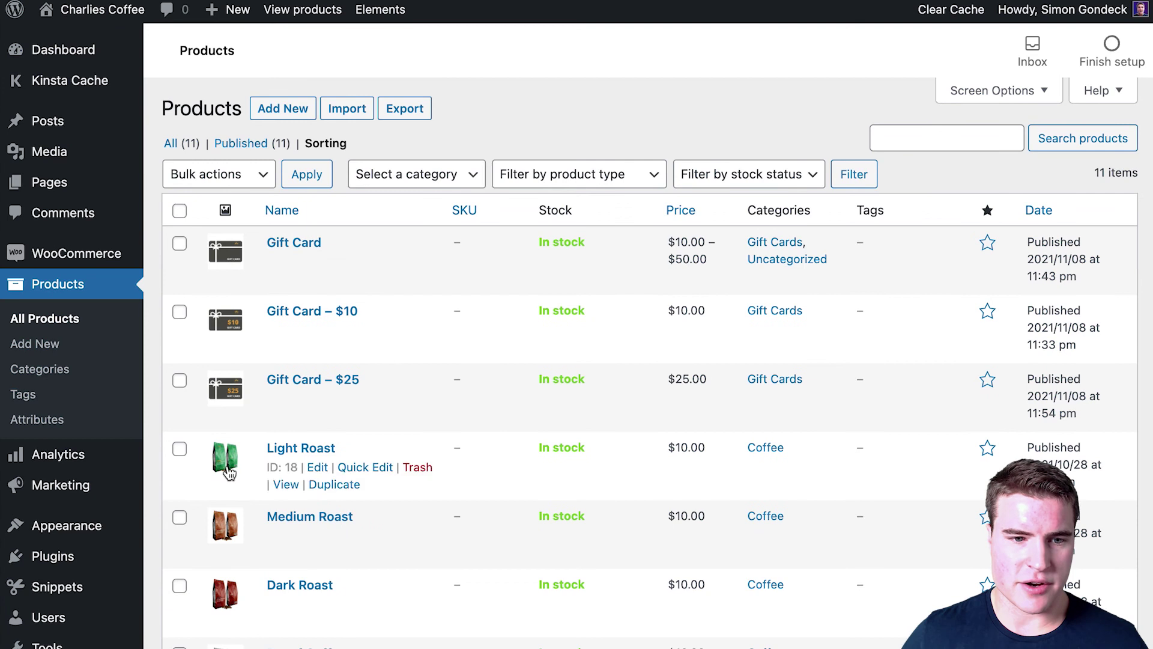
pyautogui.moveTo(248, 400); pyautogui.dragTo(312, 556)
pyautogui.scroll(4, 309, 552)
pyautogui.moveTo(234, 311); pyautogui.dragTo(245, 550)
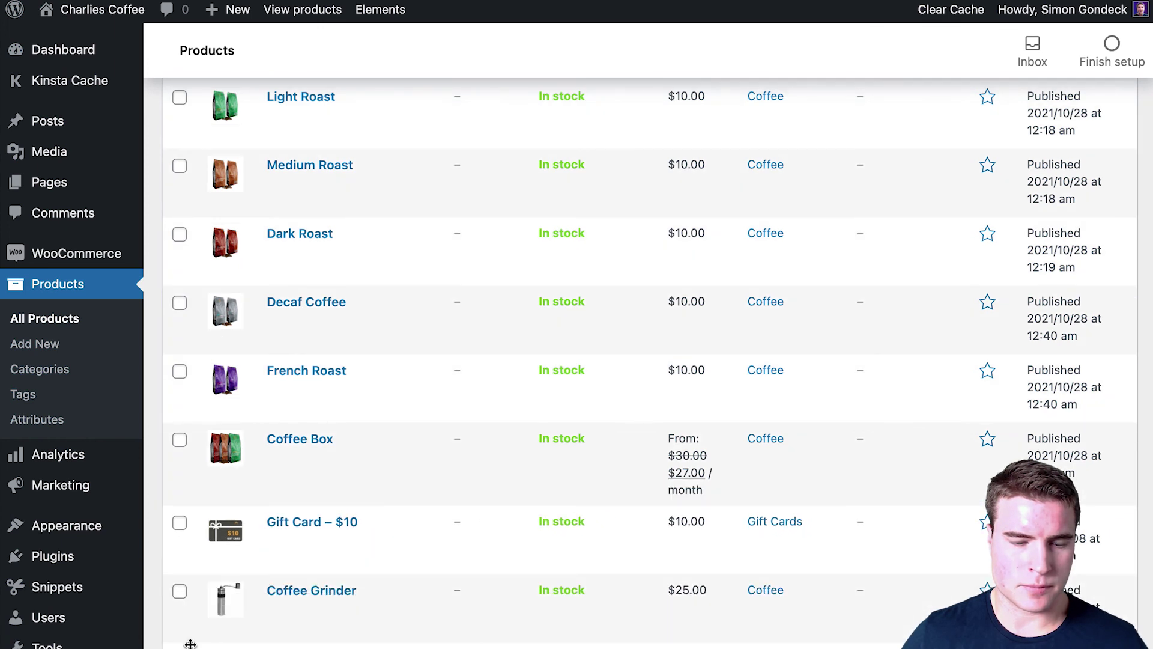
pyautogui.moveTo(190, 590); pyautogui.dragTo(175, 522)
pyautogui.scroll(5, 244, 553)
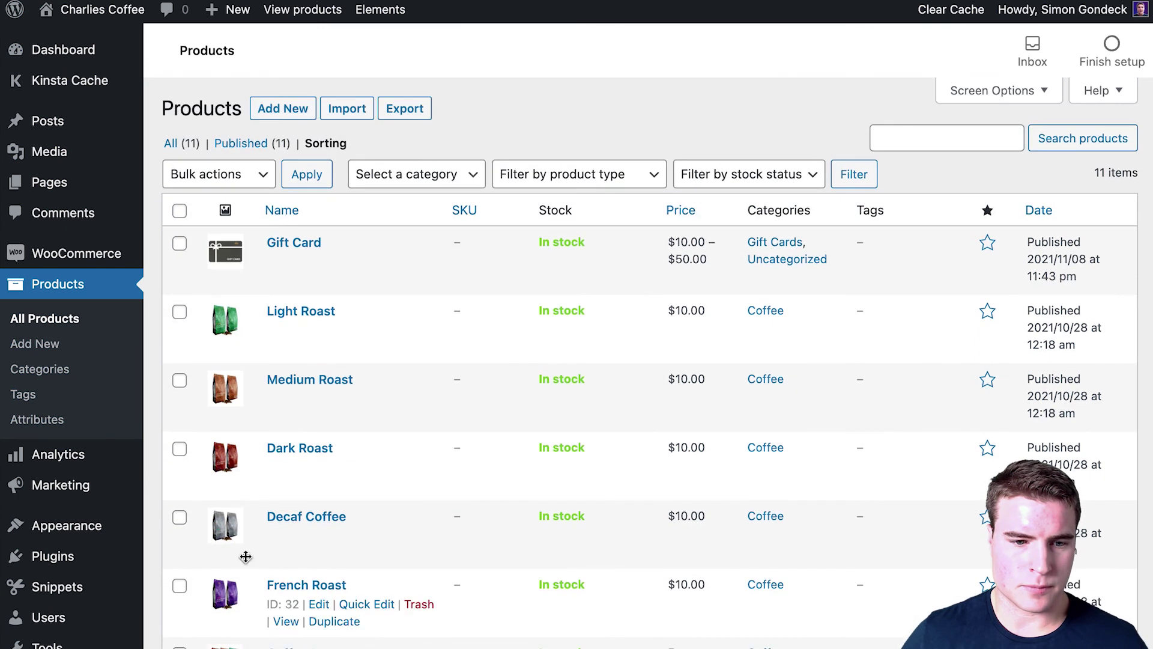
pyautogui.moveTo(252, 273); pyautogui.dragTo(236, 646)
pyautogui.scroll(4, 649, 360)
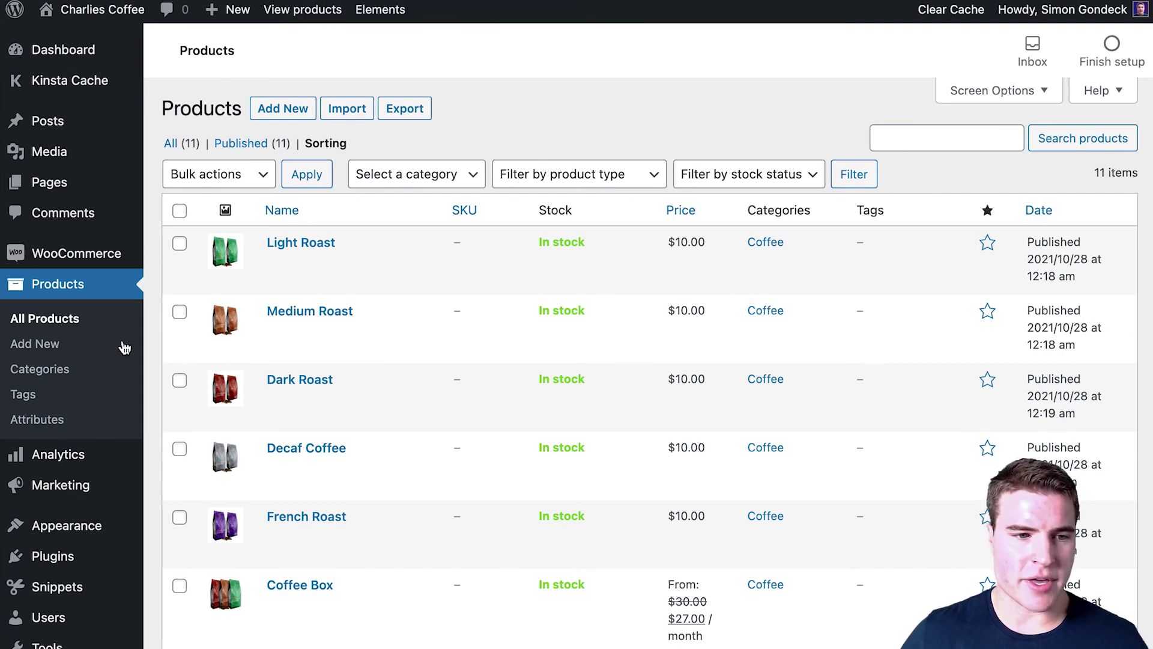
# Step: View the Gift Cards category in the storefront and open the $10 gift card
pyautogui.click(98, 375)
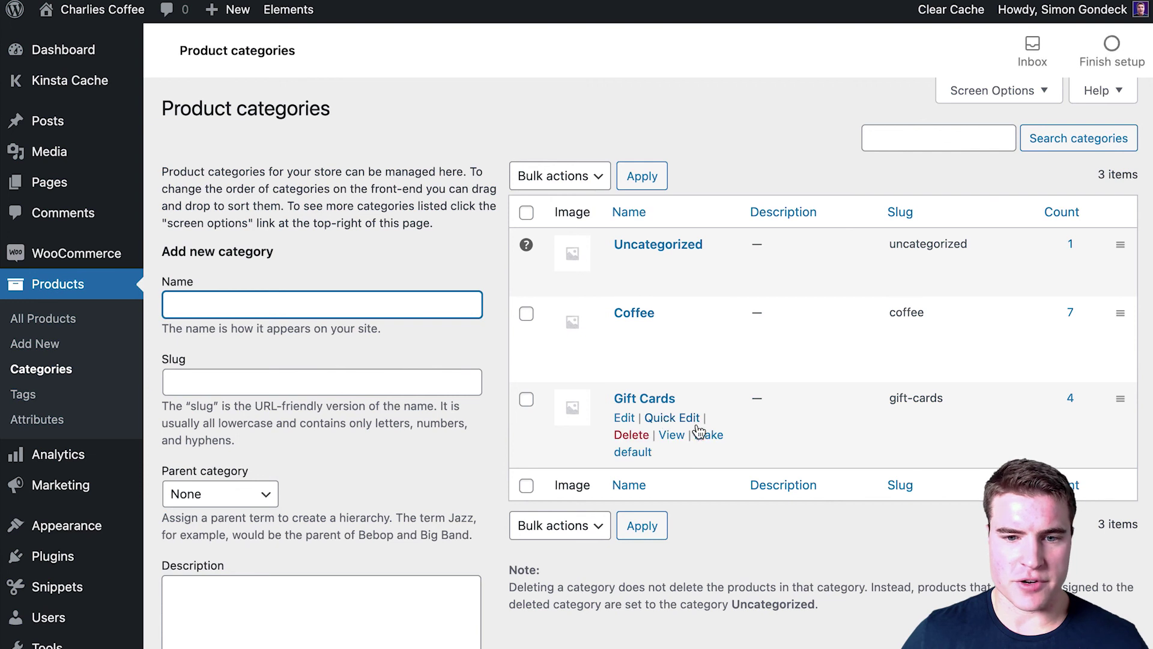
pyautogui.click(672, 436)
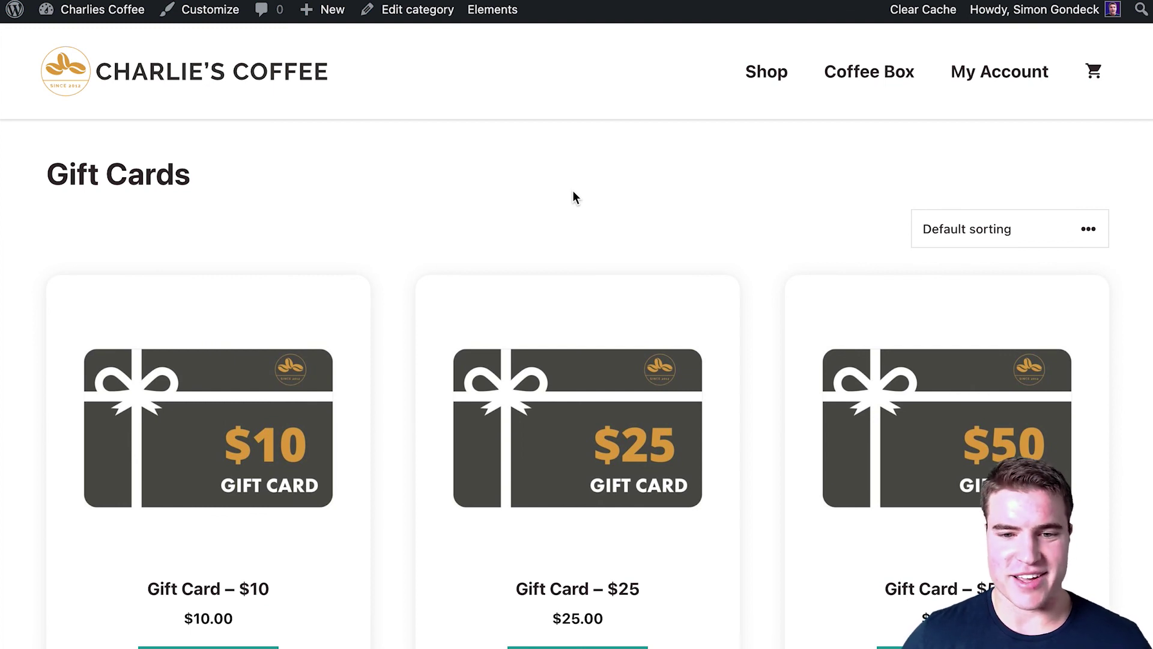
pyautogui.scroll(-5, 556, 258)
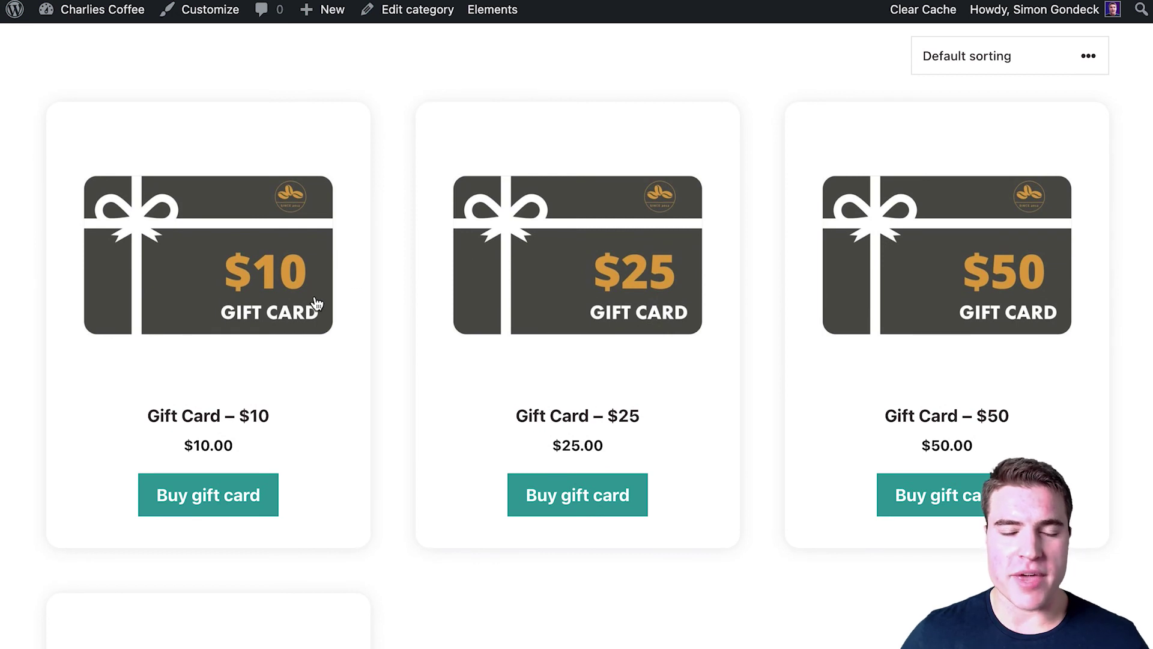
pyautogui.click(316, 304)
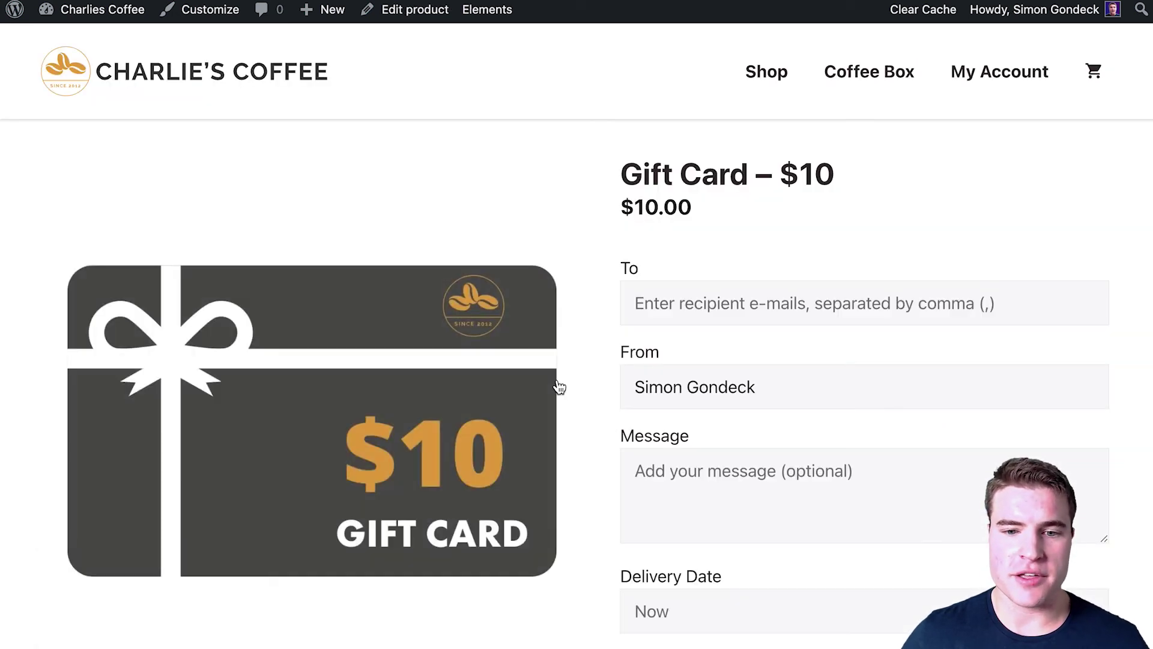
pyautogui.scroll(-15, 558, 387)
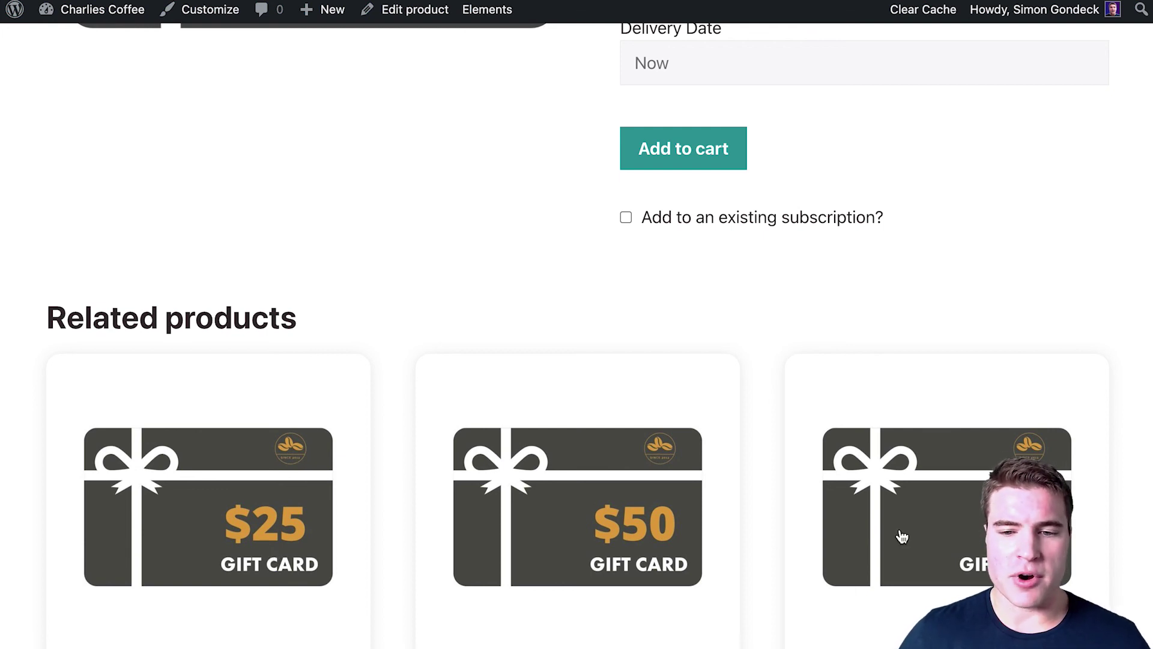
# Step: Open the variable Gift Card product and show its Birthday design for the $25 amount
pyautogui.click(515, 391)
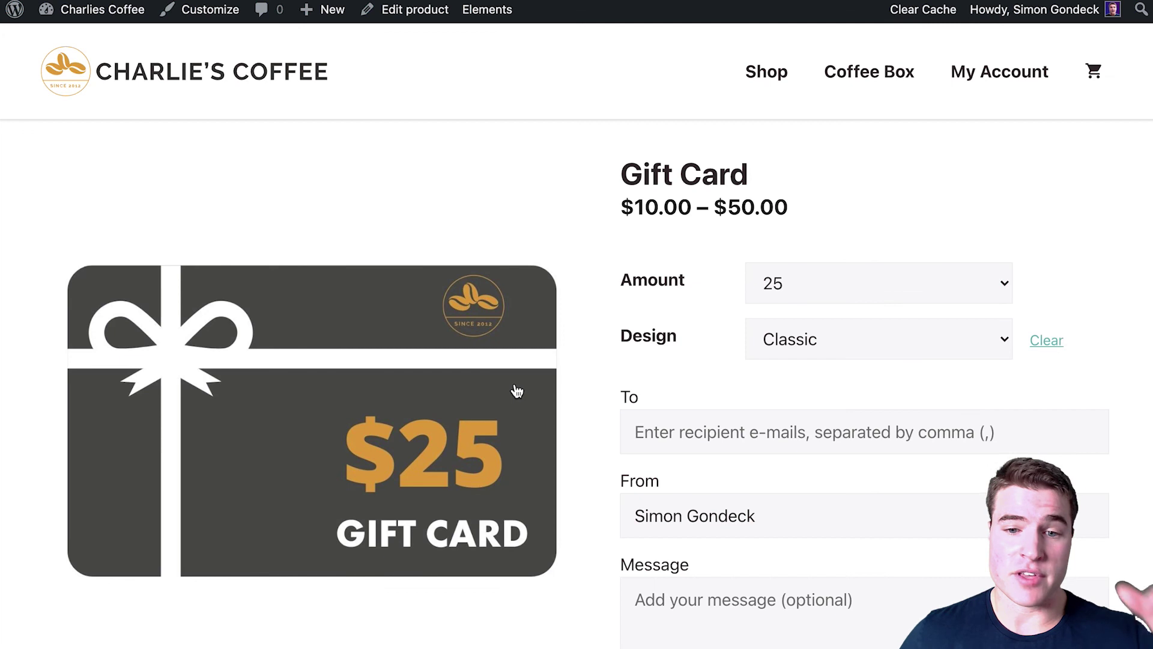
pyautogui.click(800, 337)
pyautogui.click(799, 363)
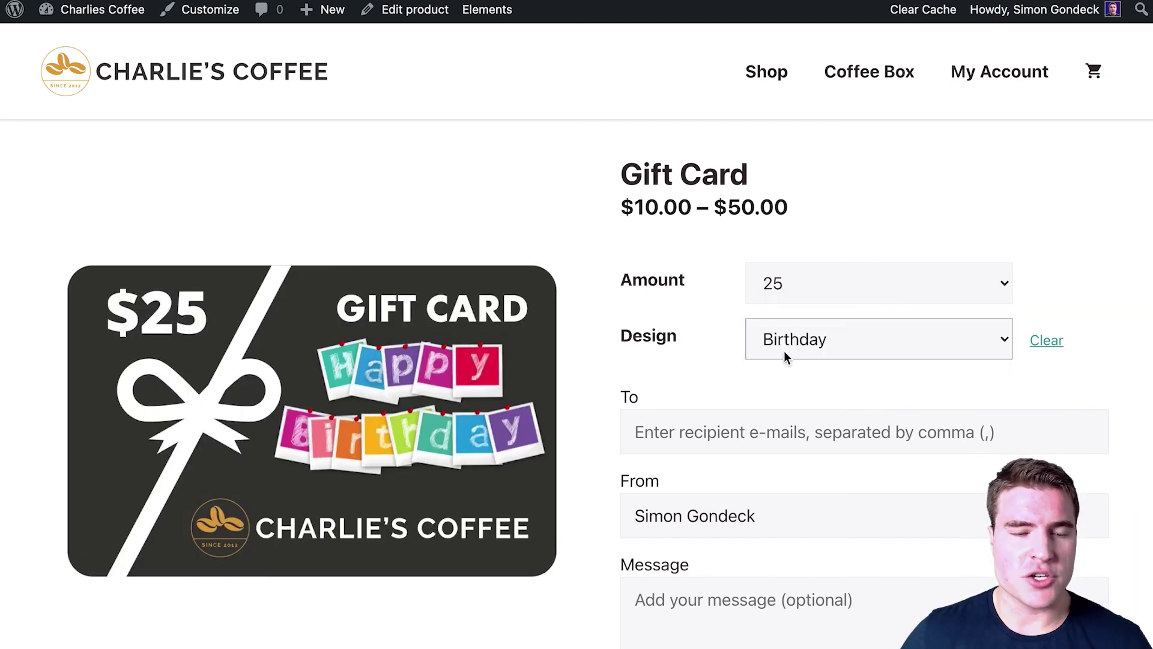